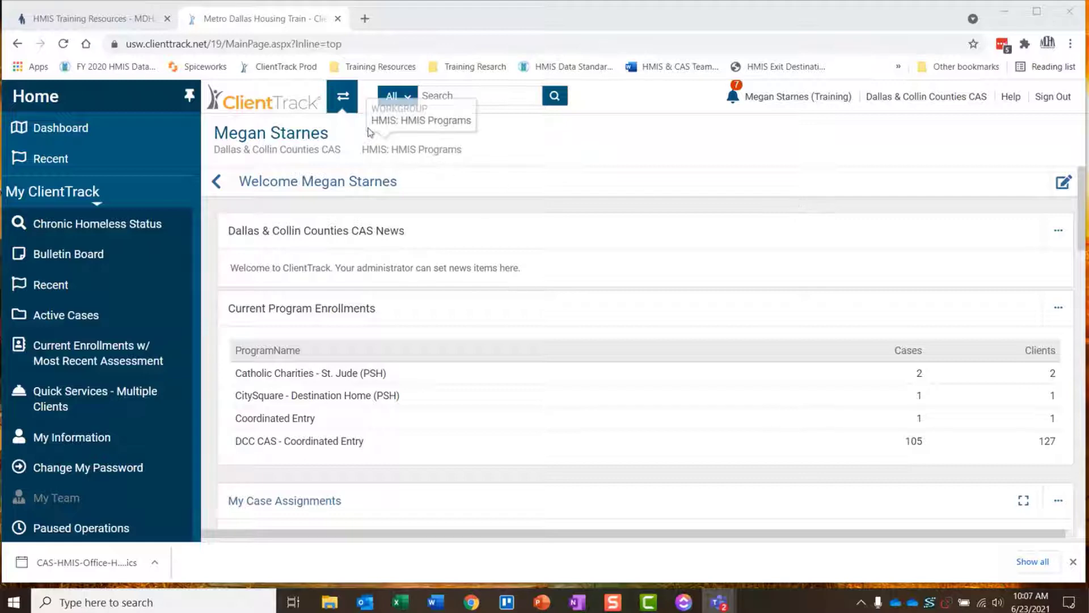
Return to the Home workspace and open the first client under My Case Assignments.
{"action": "left_click", "coordinate": [348, 96]}
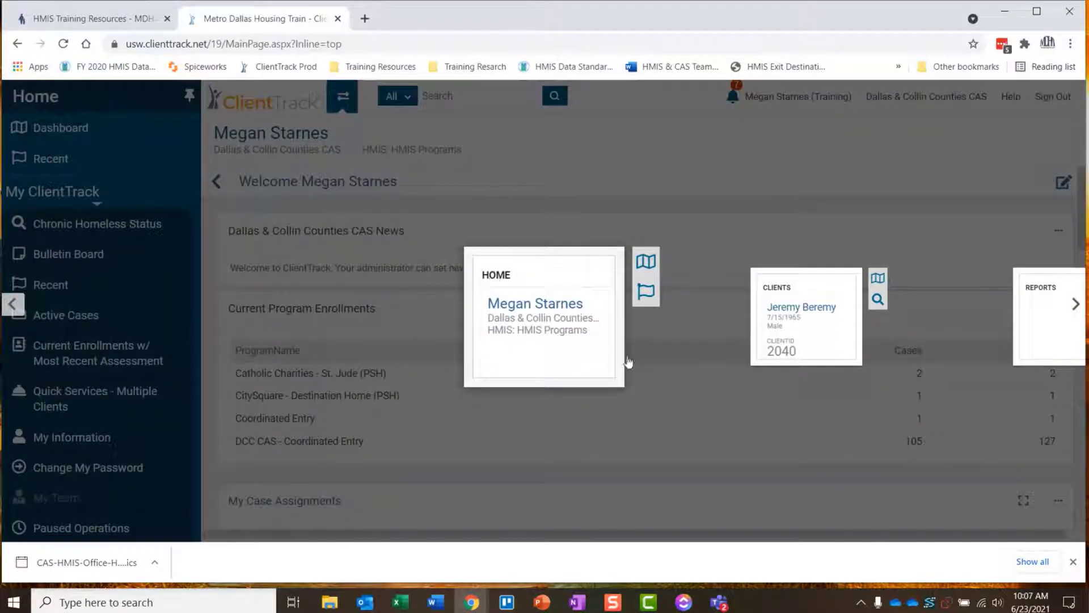
{"action": "left_click", "coordinate": [570, 363]}
{"action": "scroll", "coordinate": [629, 258], "scroll_direction": "down", "scroll_amount": 5}
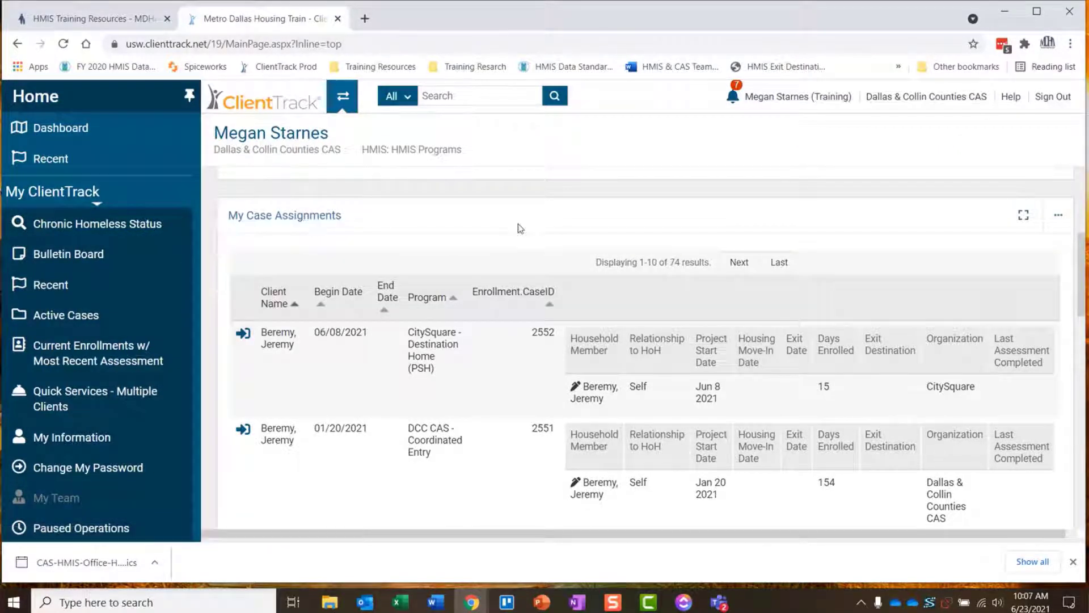
{"action": "scroll", "coordinate": [521, 227], "scroll_direction": "down", "scroll_amount": 1}
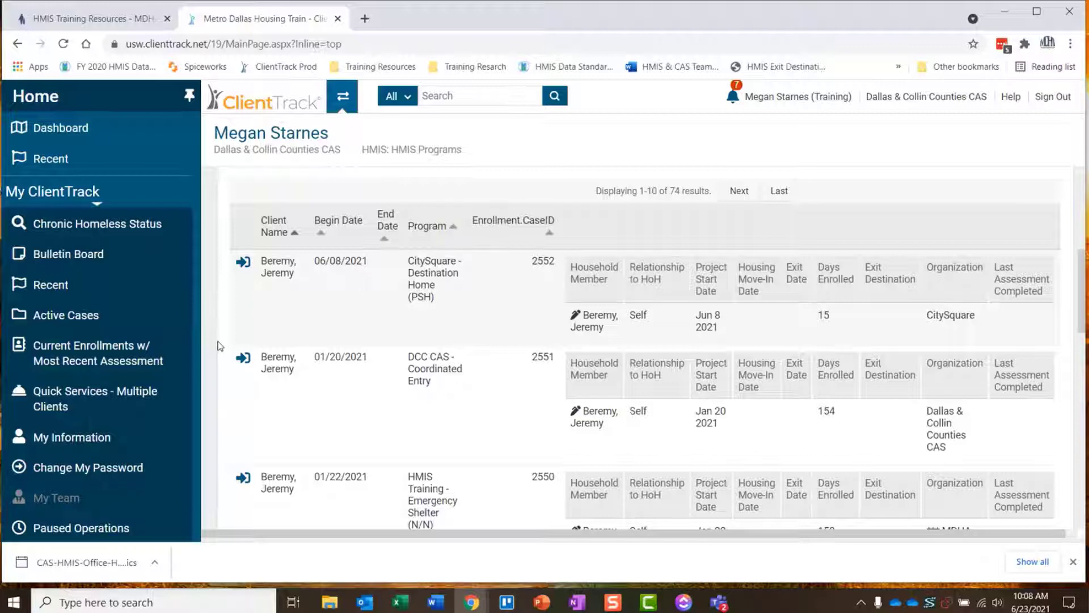
{"action": "scroll", "coordinate": [217, 346], "scroll_direction": "up", "scroll_amount": 1}
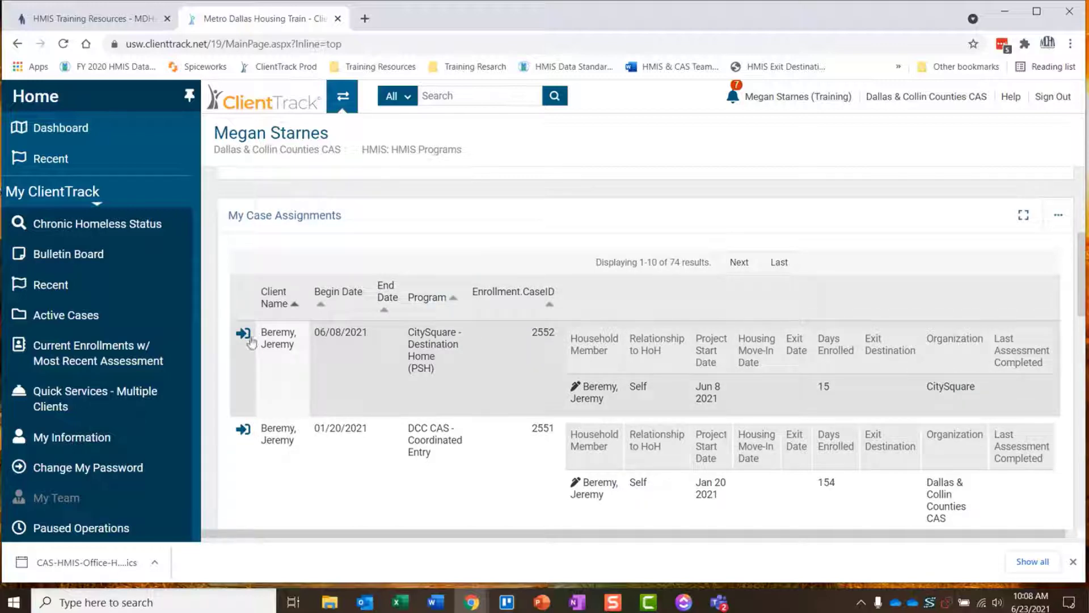
{"action": "scroll", "coordinate": [369, 369], "scroll_direction": "down", "scroll_amount": 3}
{"action": "scroll", "coordinate": [375, 382], "scroll_direction": "up", "scroll_amount": 2}
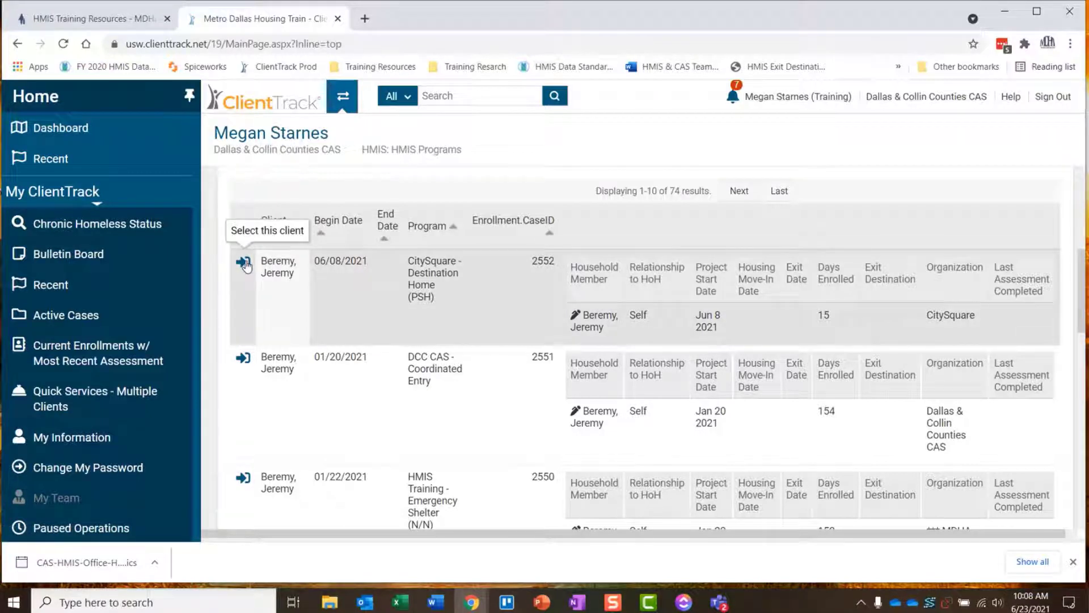
{"action": "left_click", "coordinate": [243, 263]}
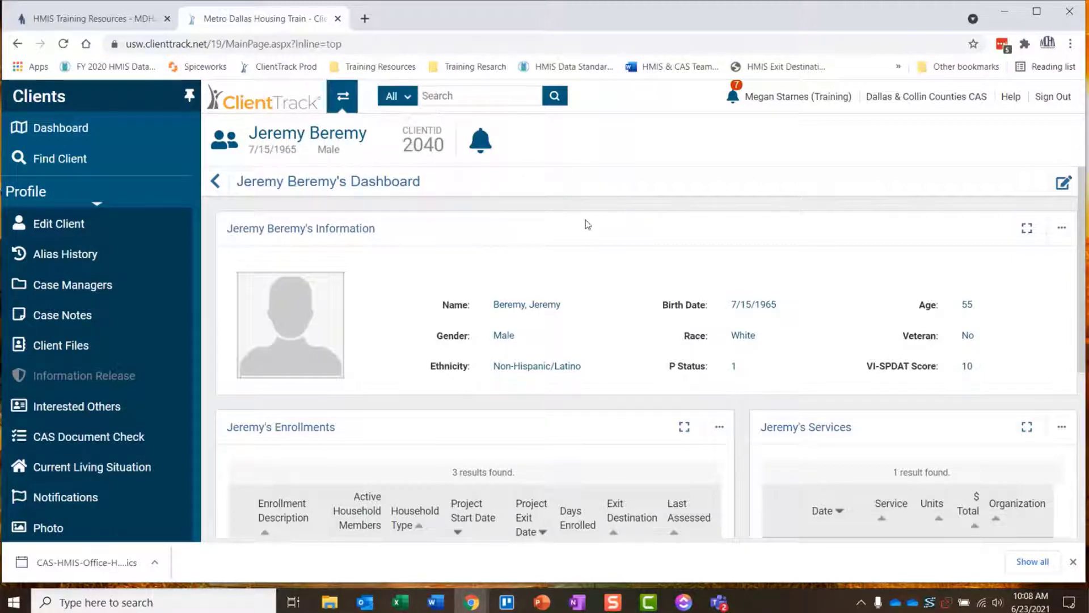
Glance at the user profile settings, then open the client's Case Managers assignment history.
{"action": "scroll", "coordinate": [602, 208], "scroll_direction": "down", "scroll_amount": 4}
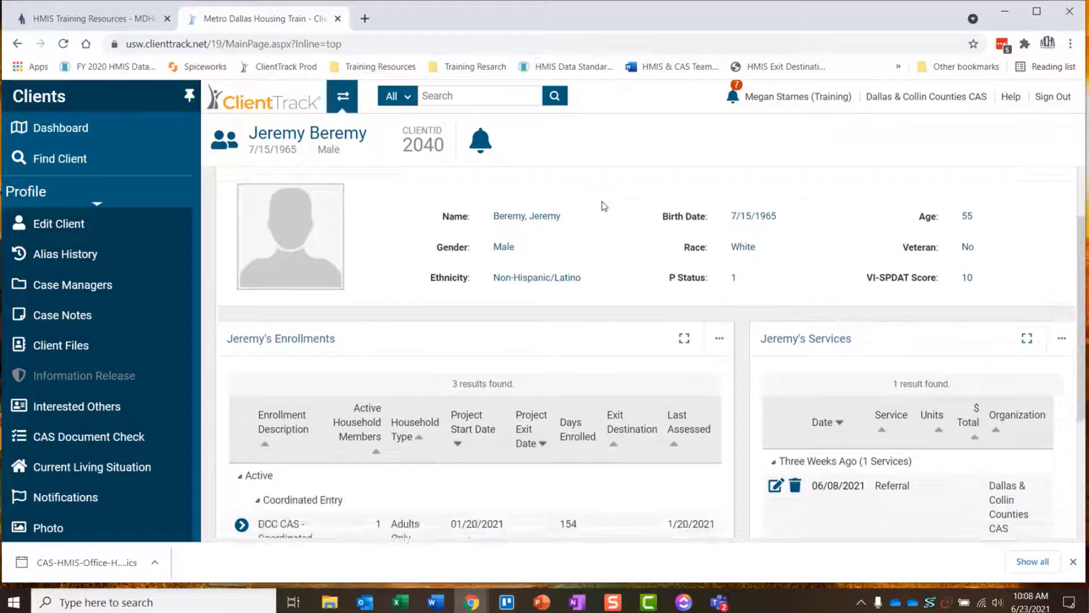
{"action": "left_click", "coordinate": [914, 97]}
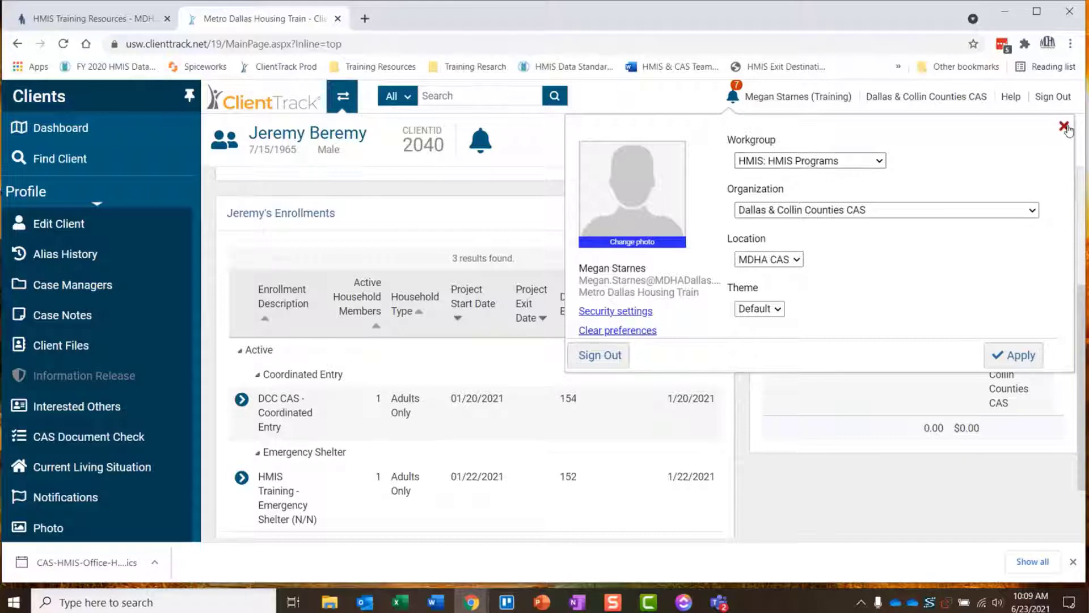
{"action": "left_click", "coordinate": [1065, 126]}
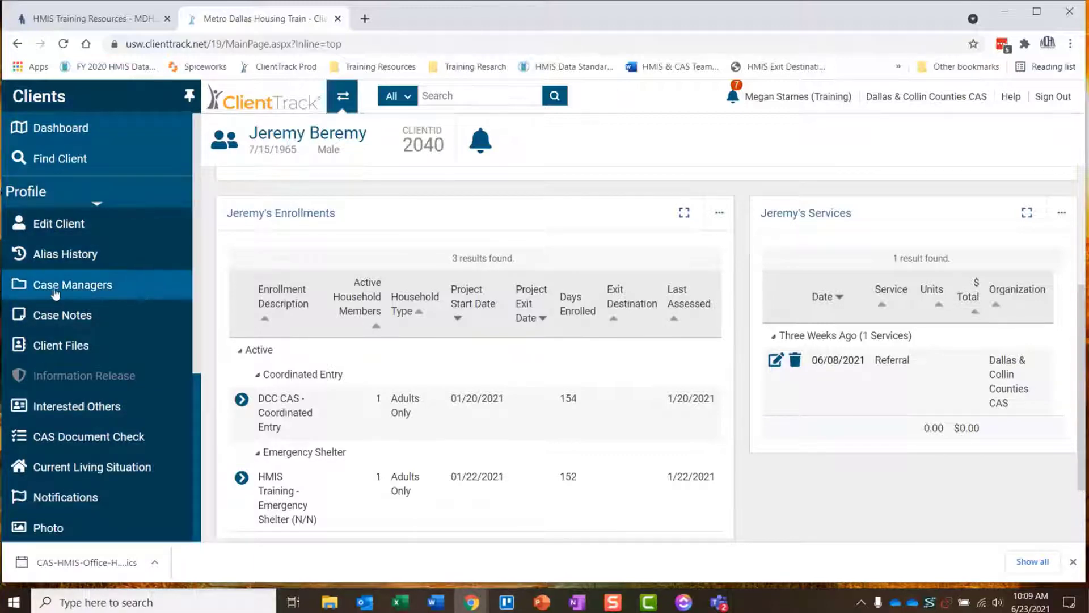
{"action": "left_click", "coordinate": [170, 292]}
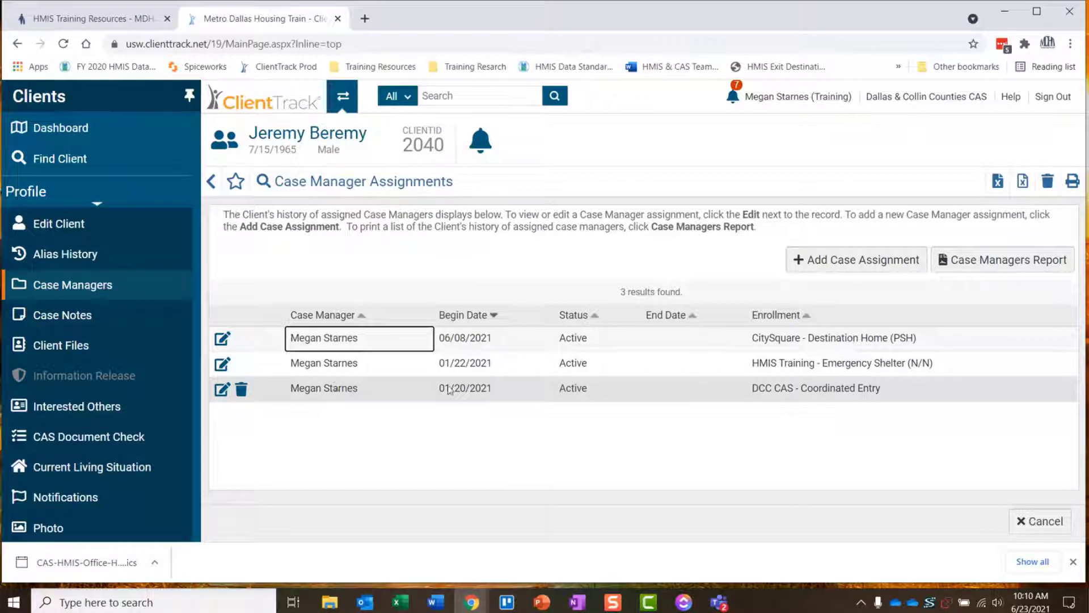
{"action": "key", "text": "alt+Tab"}
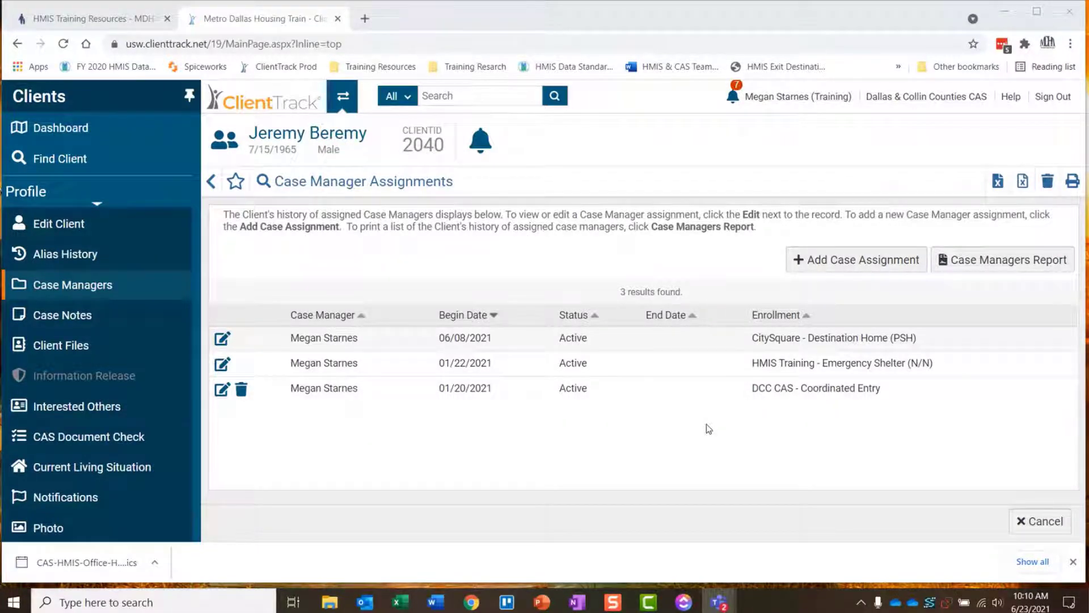
{"action": "left_click_drag", "start_coordinate": [752, 389], "coordinate": [889, 396]}
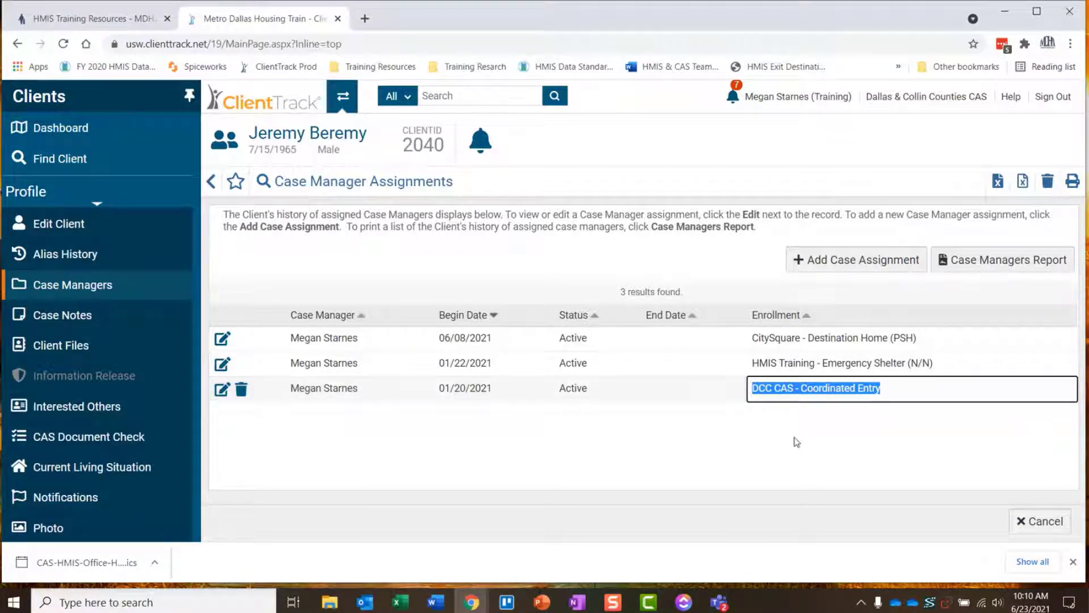
{"action": "left_click", "coordinate": [898, 396]}
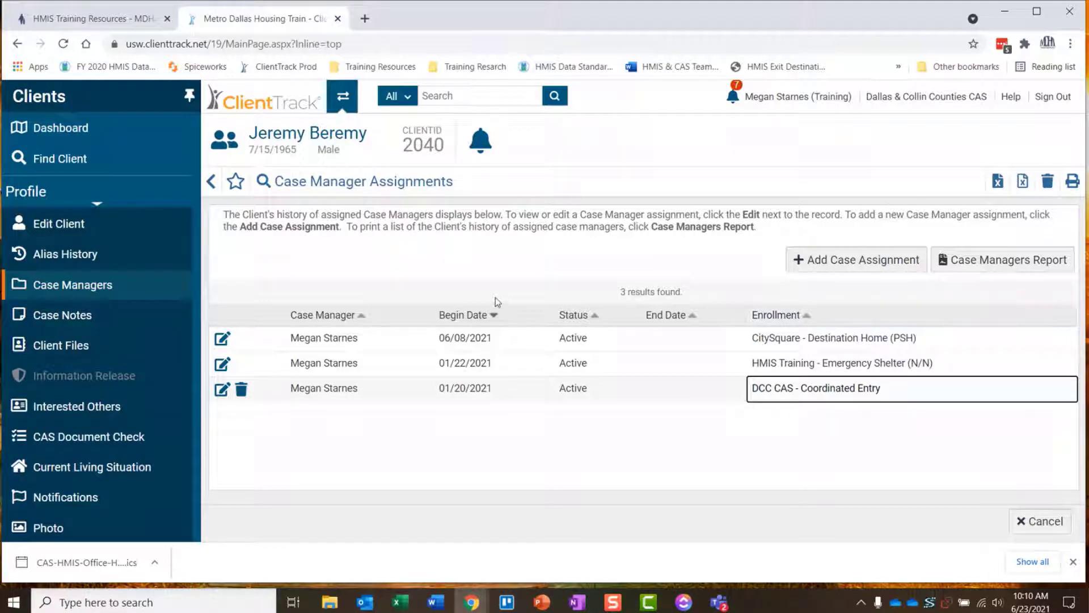
{"action": "left_click", "coordinate": [510, 385]}
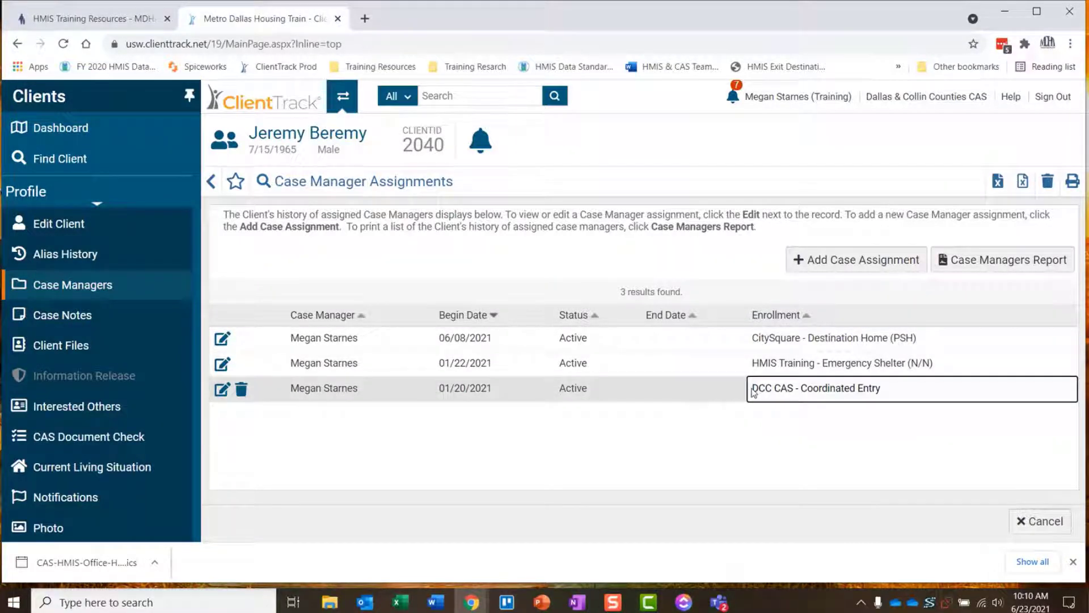
{"action": "left_click_drag", "start_coordinate": [752, 388], "coordinate": [895, 392]}
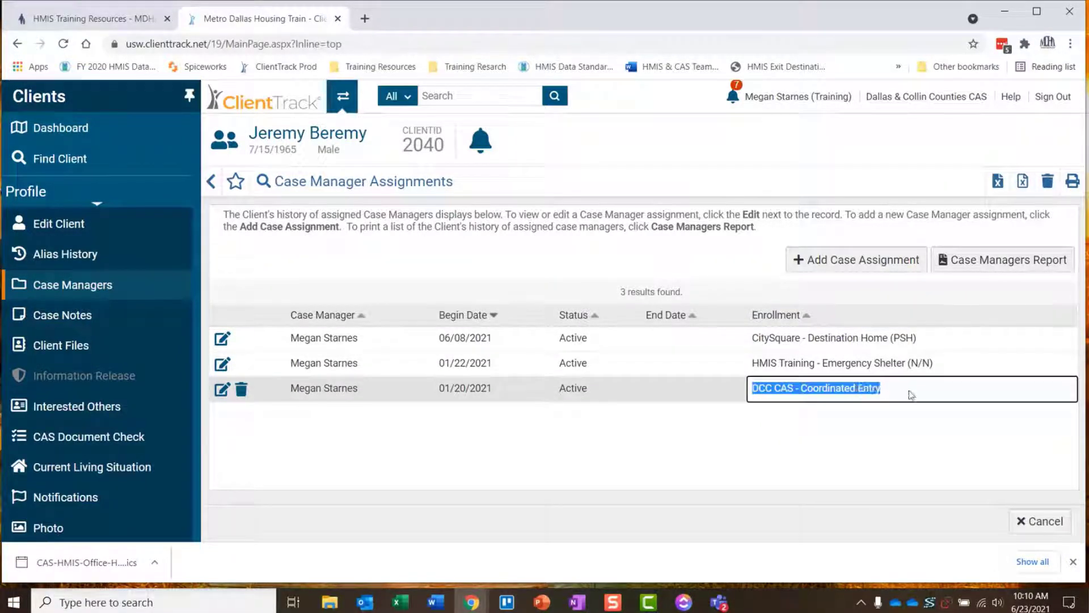
{"action": "left_click", "coordinate": [919, 394]}
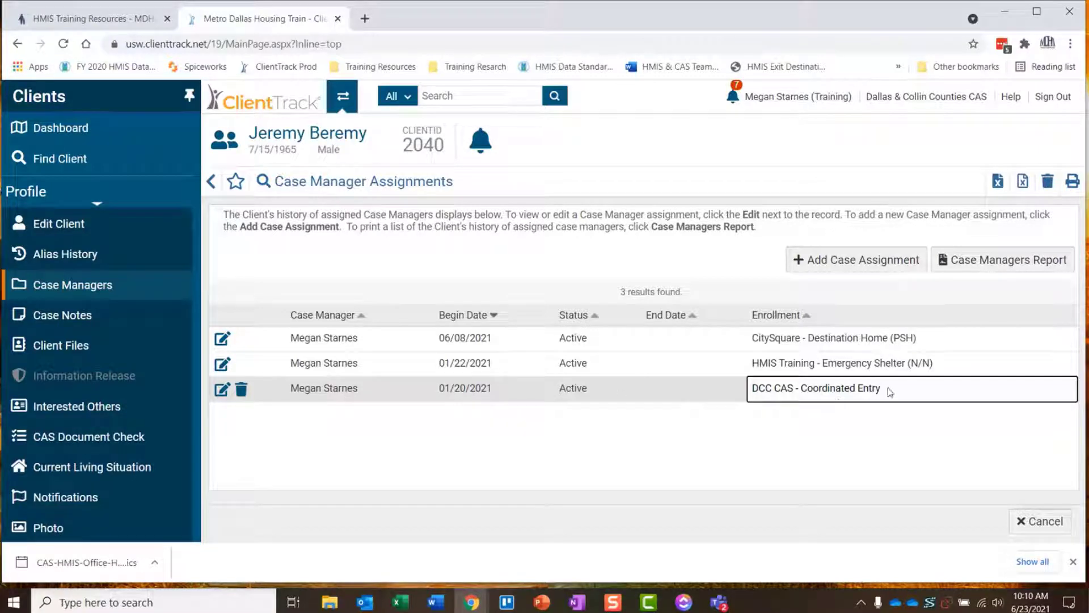
{"action": "left_click_drag", "start_coordinate": [889, 388], "coordinate": [294, 396]}
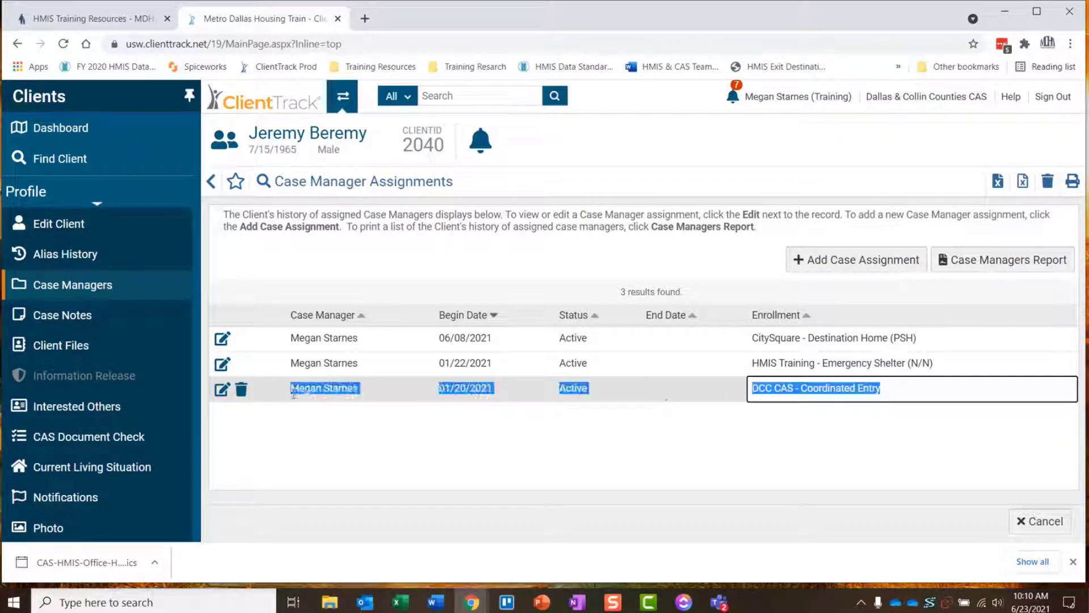
{"action": "left_click", "coordinate": [653, 396]}
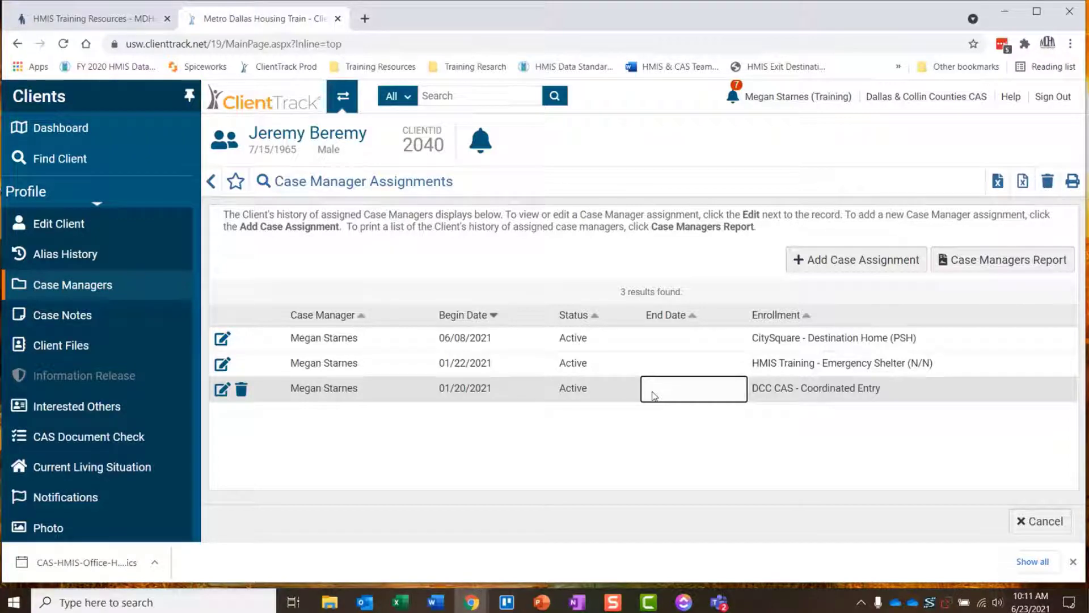
{"action": "left_click", "coordinate": [912, 389]}
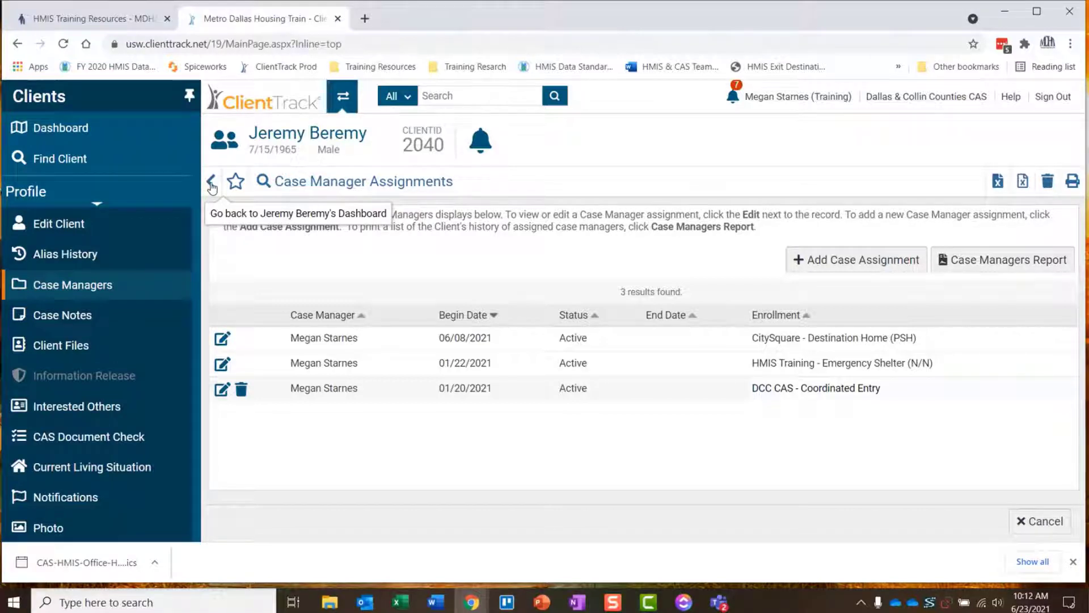
Go back and run a Find Client search by first initial and last name.
{"action": "left_click", "coordinate": [211, 184]}
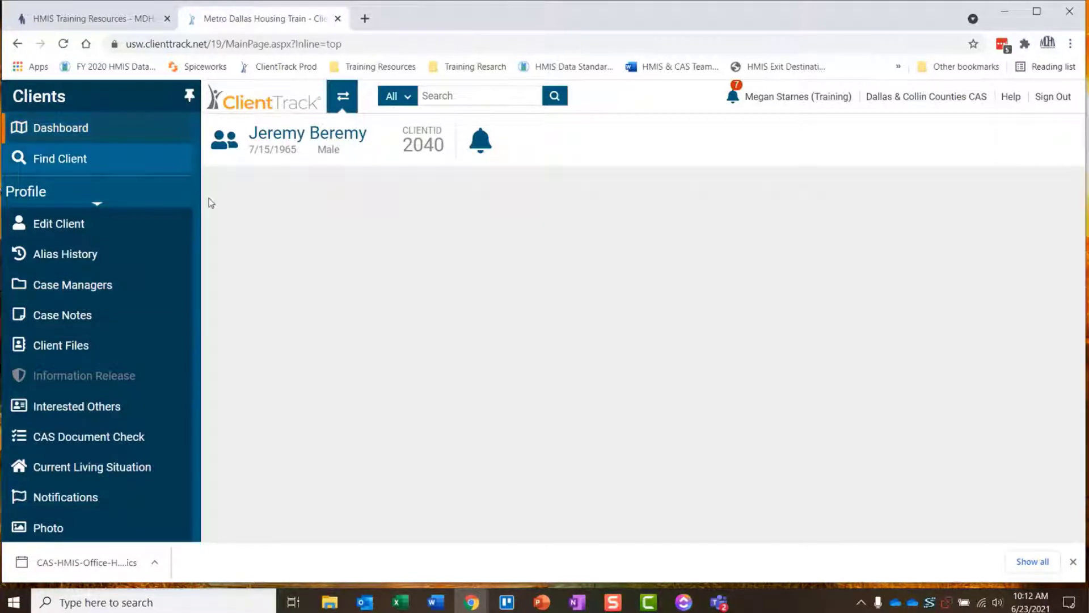
{"action": "left_click", "coordinate": [156, 163]}
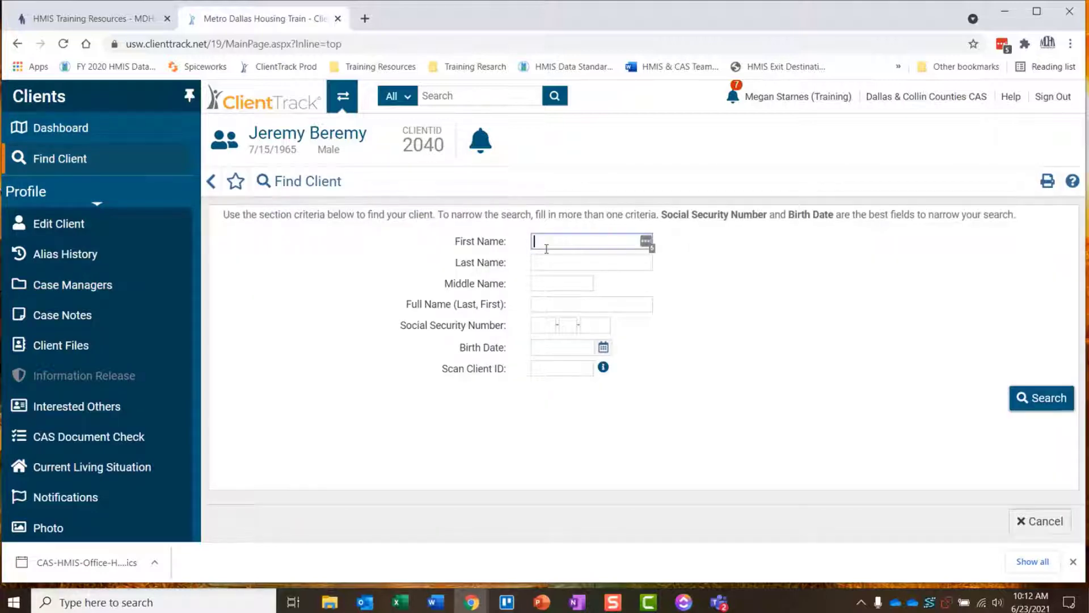
{"action": "type", "text": "j"}
{"action": "key", "text": "Tab"}
{"action": "type", "text": "doe"}
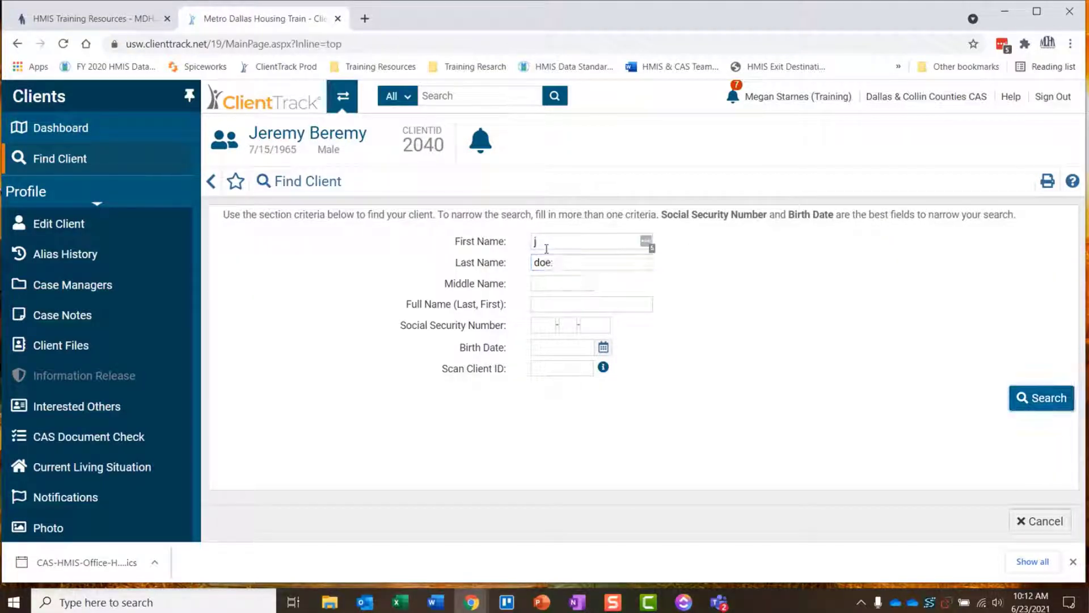
{"action": "key", "text": "Return"}
Open the first matching client and expand Coordinated Access System (CAS) in the sidebar.
{"action": "scroll", "coordinate": [557, 258], "scroll_direction": "down", "scroll_amount": 2}
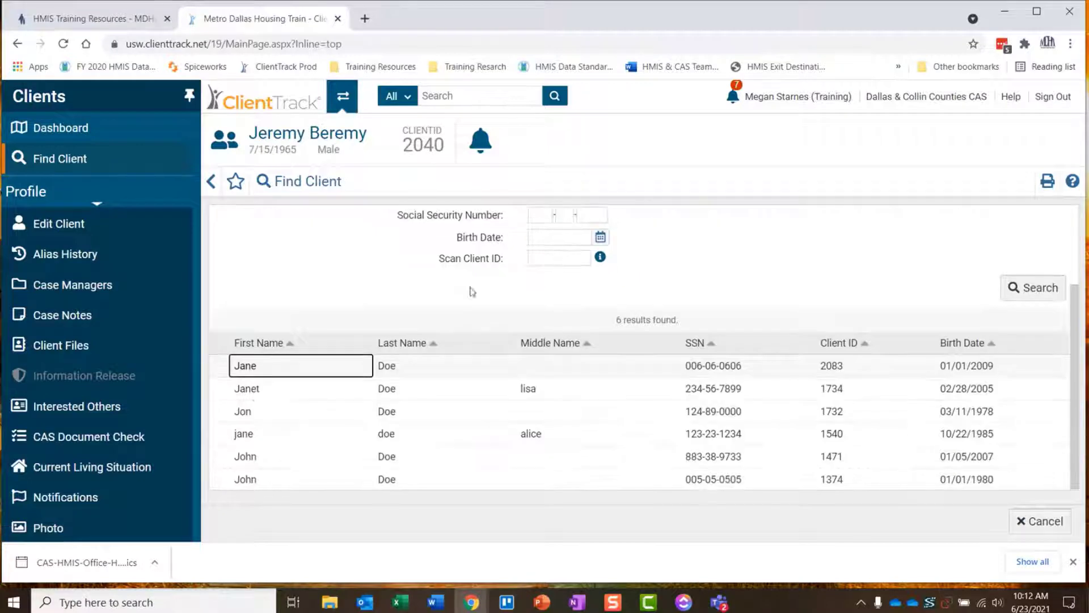
{"action": "left_click", "coordinate": [274, 370]}
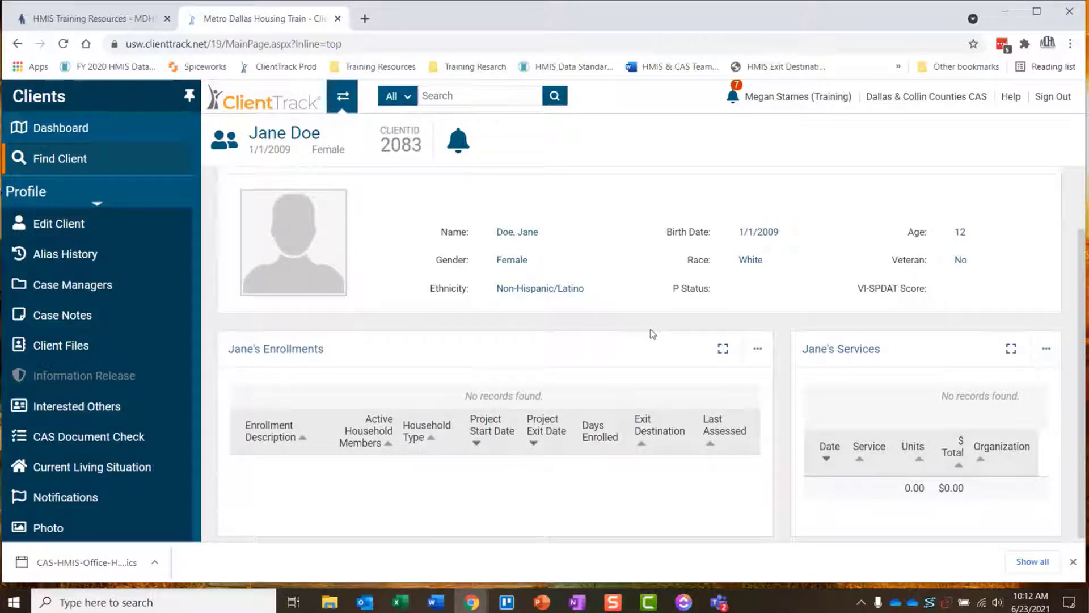
{"action": "scroll", "coordinate": [158, 328], "scroll_direction": "down", "scroll_amount": 5}
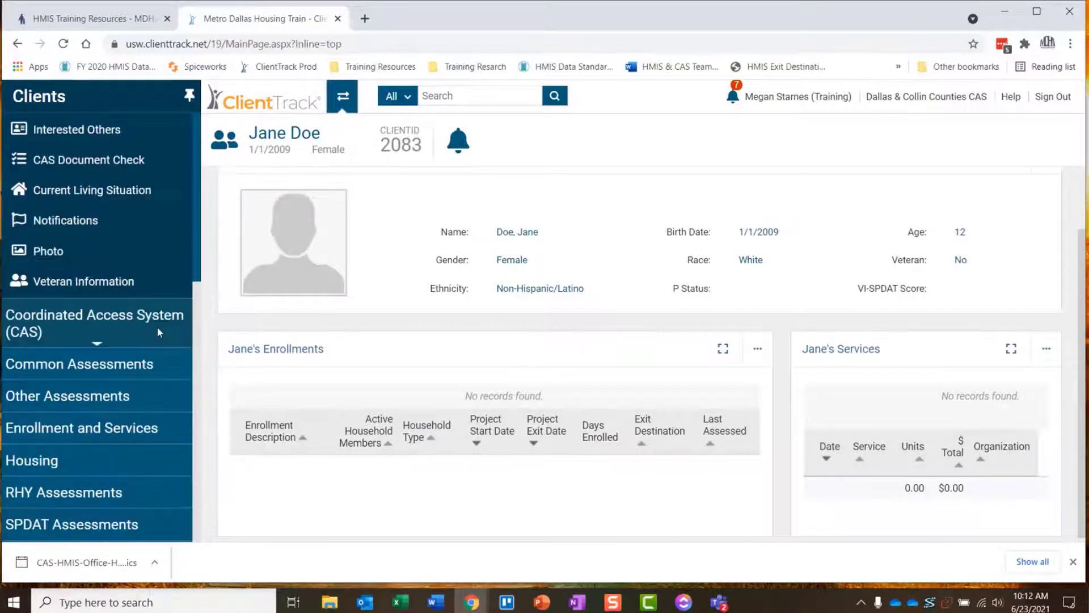
{"action": "left_click", "coordinate": [163, 330]}
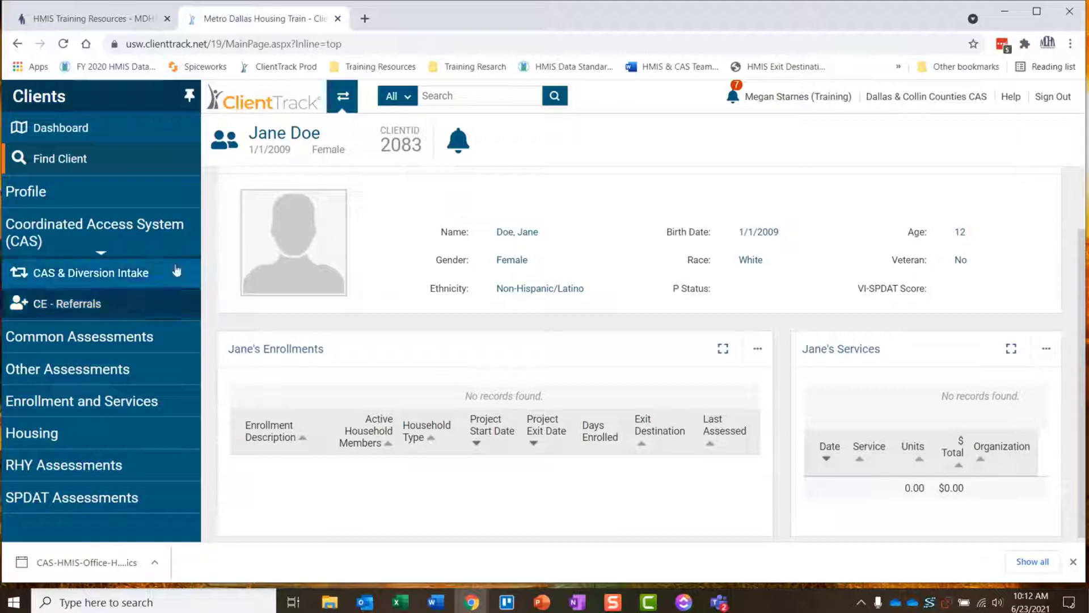
Start the CAS & Diversion Intake for the current client and enter her phone number.
{"action": "left_click", "coordinate": [130, 279]}
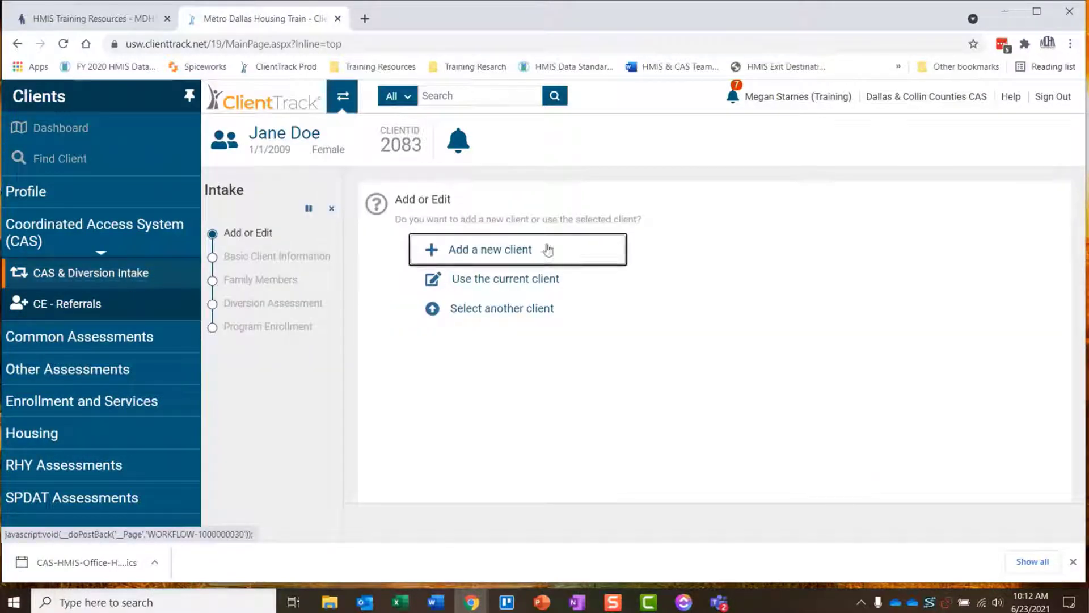
{"action": "left_click", "coordinate": [545, 284]}
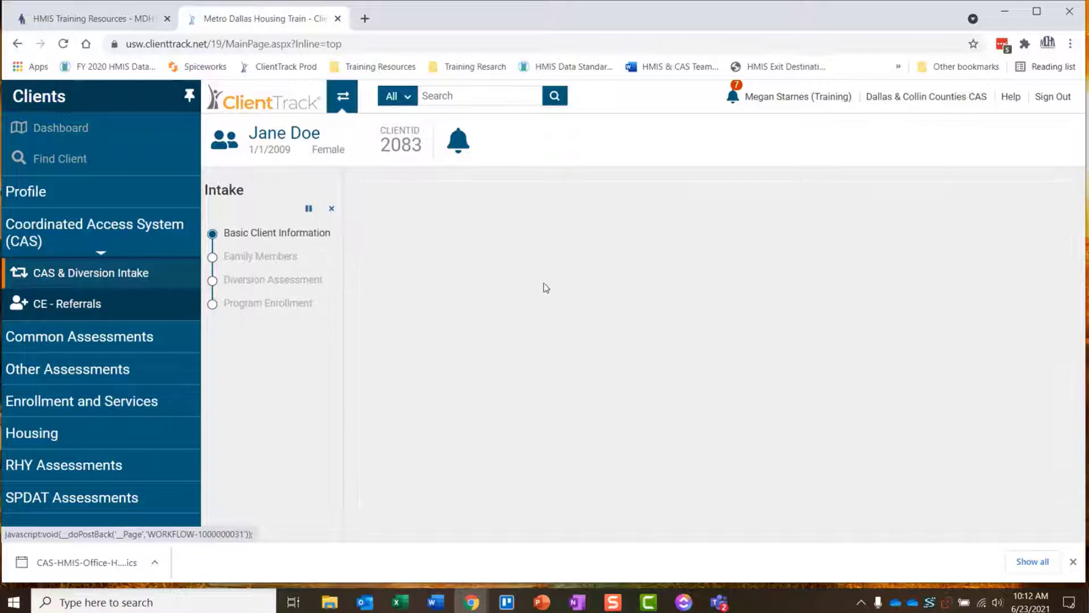
{"action": "scroll", "coordinate": [895, 321], "scroll_direction": "down", "scroll_amount": 10}
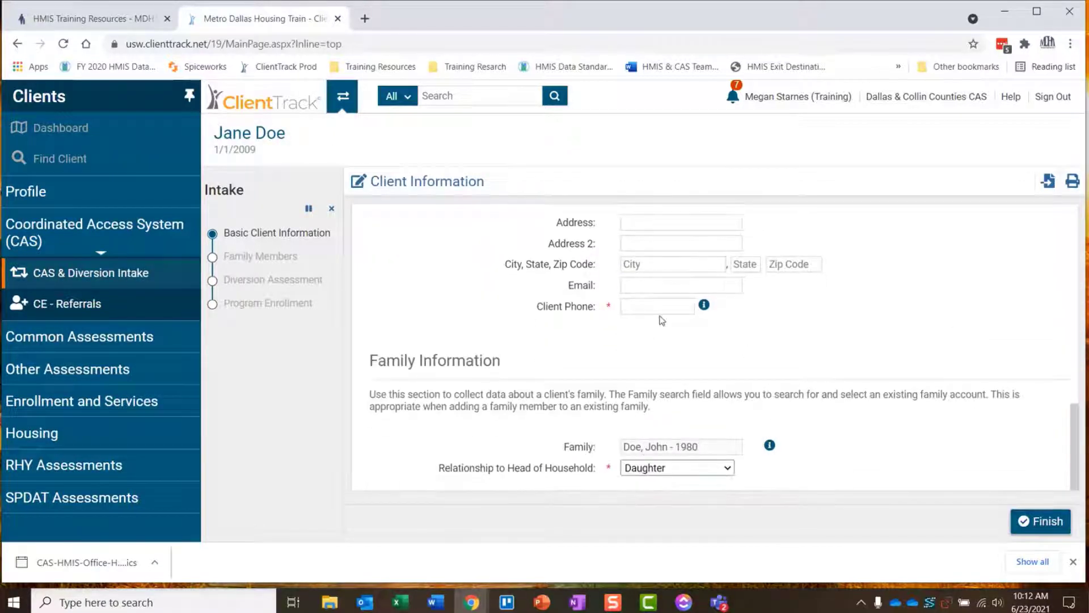
{"action": "left_click", "coordinate": [661, 305]}
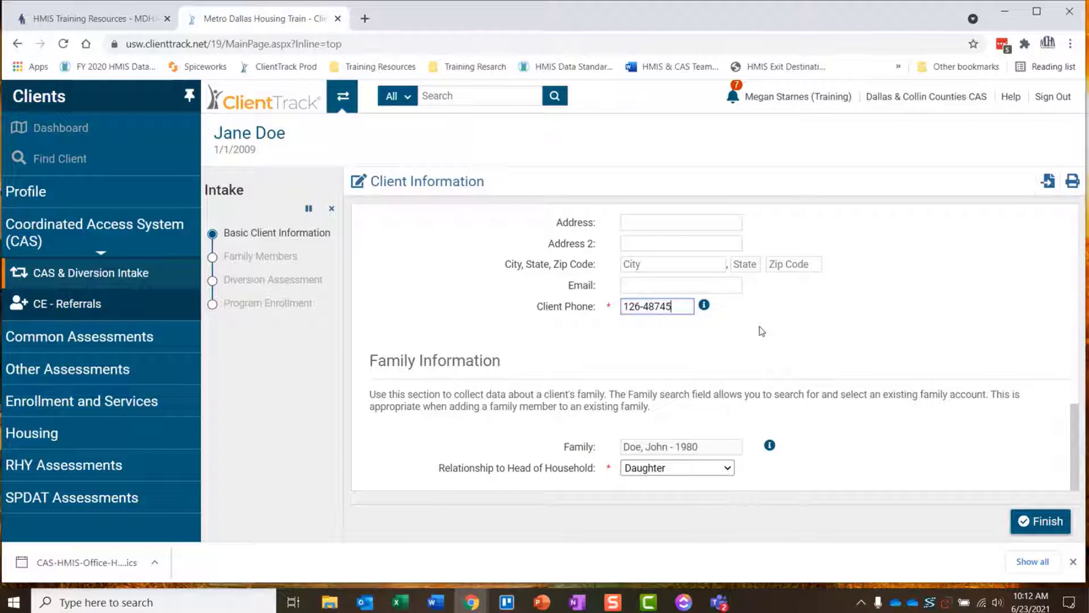
{"action": "left_click", "coordinate": [762, 331]}
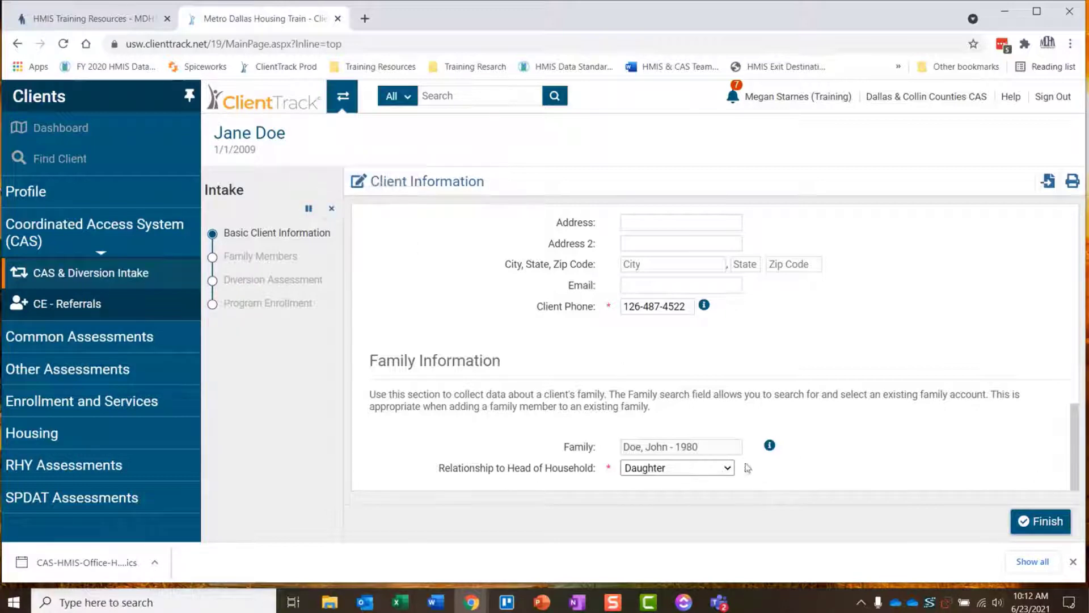
Cancel the intake workflow and show the client's family members panel.
{"action": "left_click", "coordinate": [332, 209]}
{"action": "left_click", "coordinate": [653, 372]}
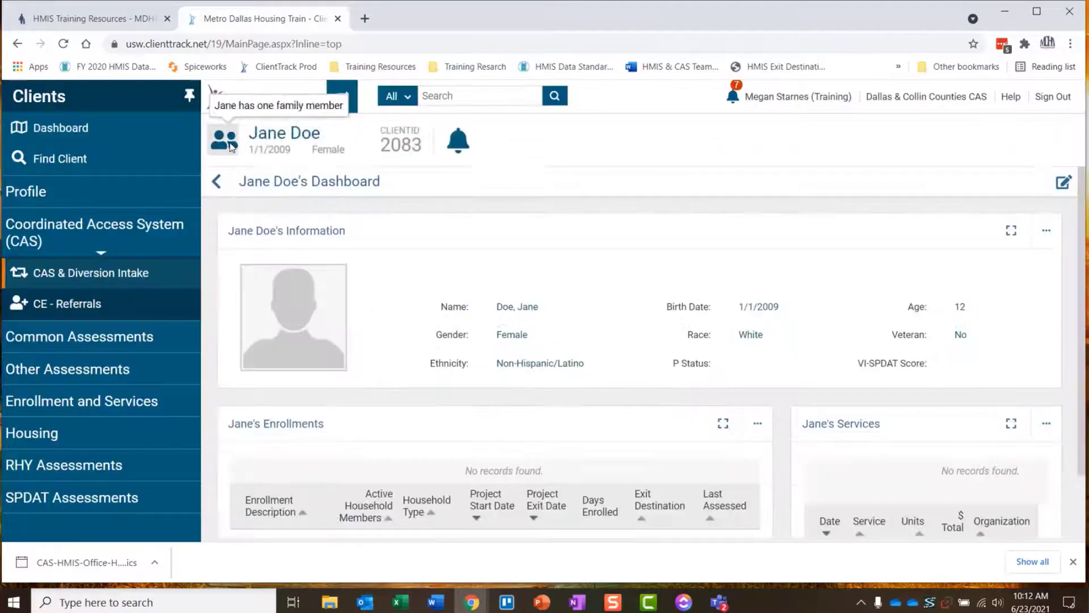
{"action": "left_click", "coordinate": [231, 146]}
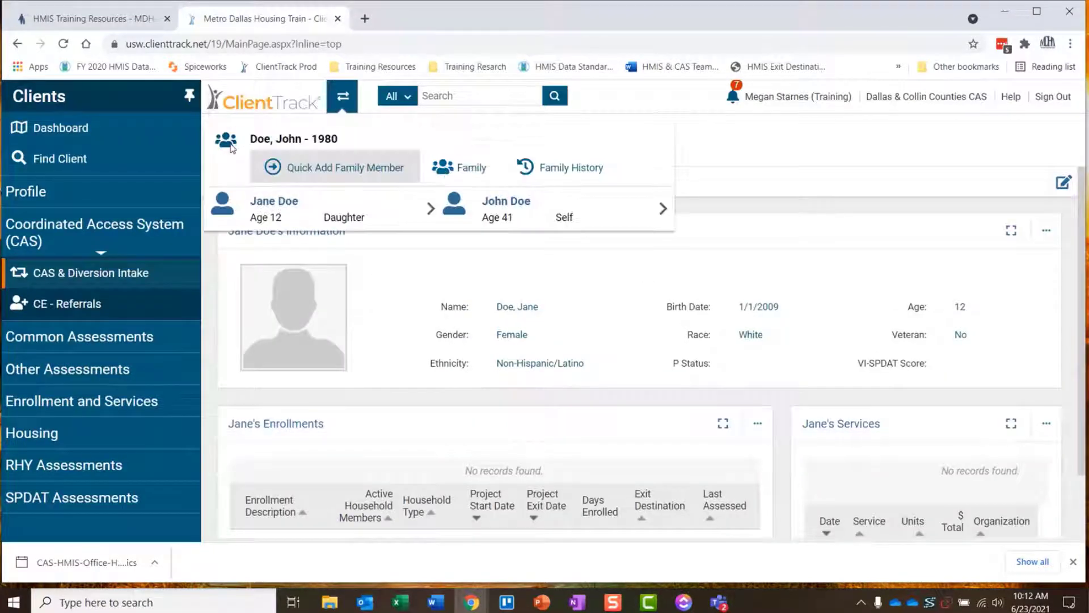
Open the head of household's record, start his CAS & Diversion Intake, and finish Basic Client Information.
{"action": "left_click", "coordinate": [498, 205]}
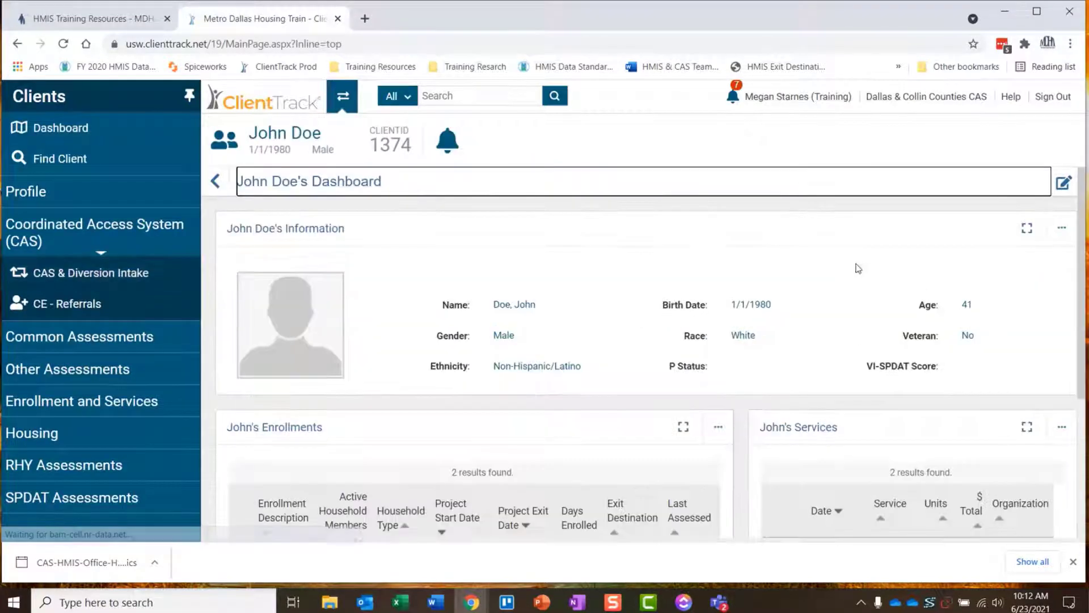
{"action": "scroll", "coordinate": [749, 267], "scroll_direction": "down", "scroll_amount": 4}
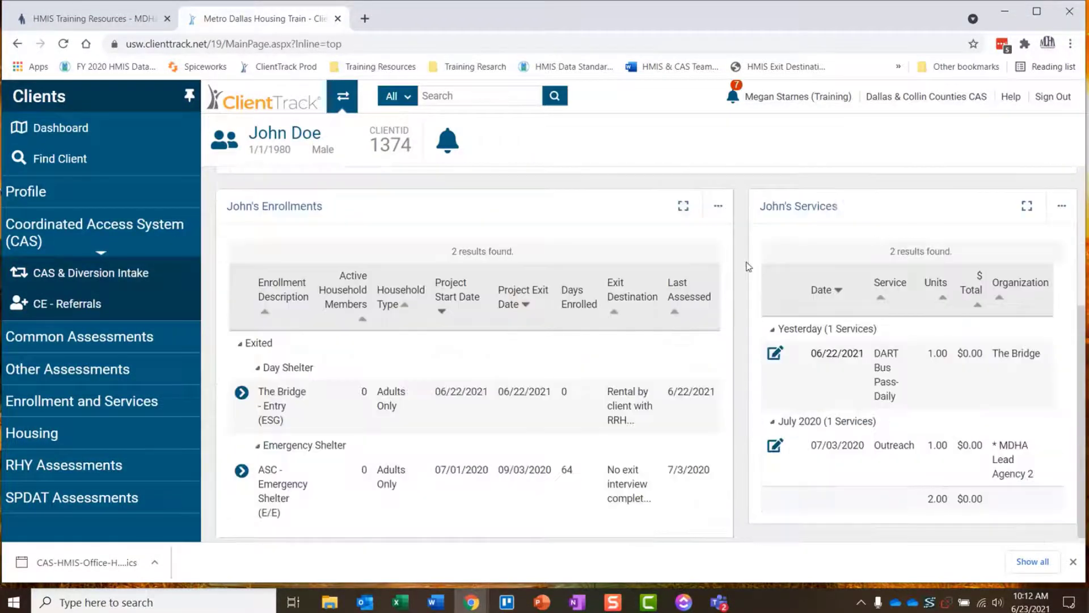
{"action": "left_click", "coordinate": [114, 284]}
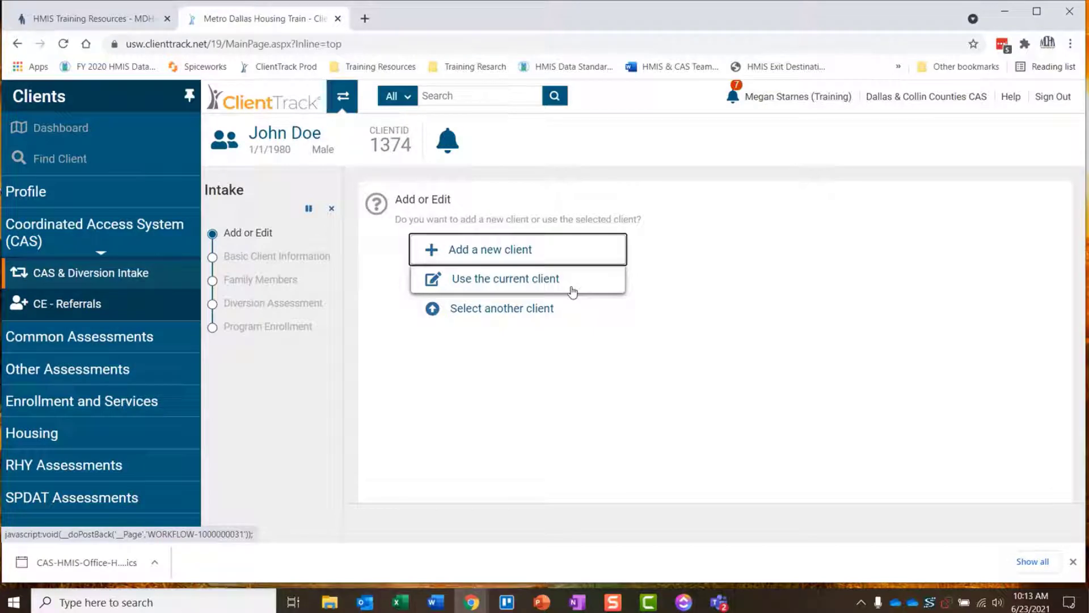
{"action": "left_click", "coordinate": [469, 290]}
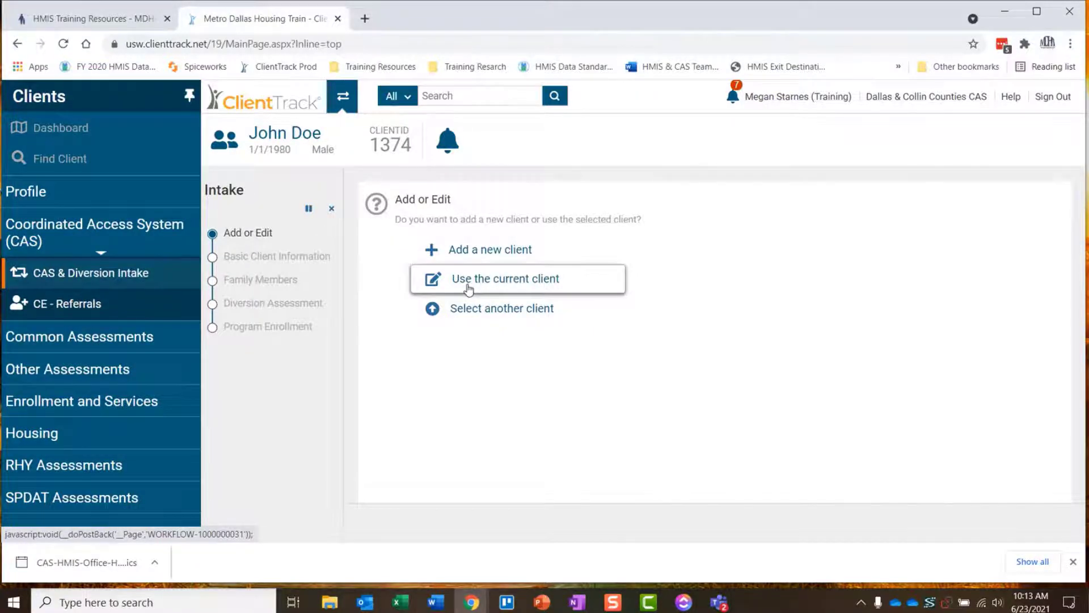
{"action": "scroll", "coordinate": [903, 339], "scroll_direction": "down", "scroll_amount": 10}
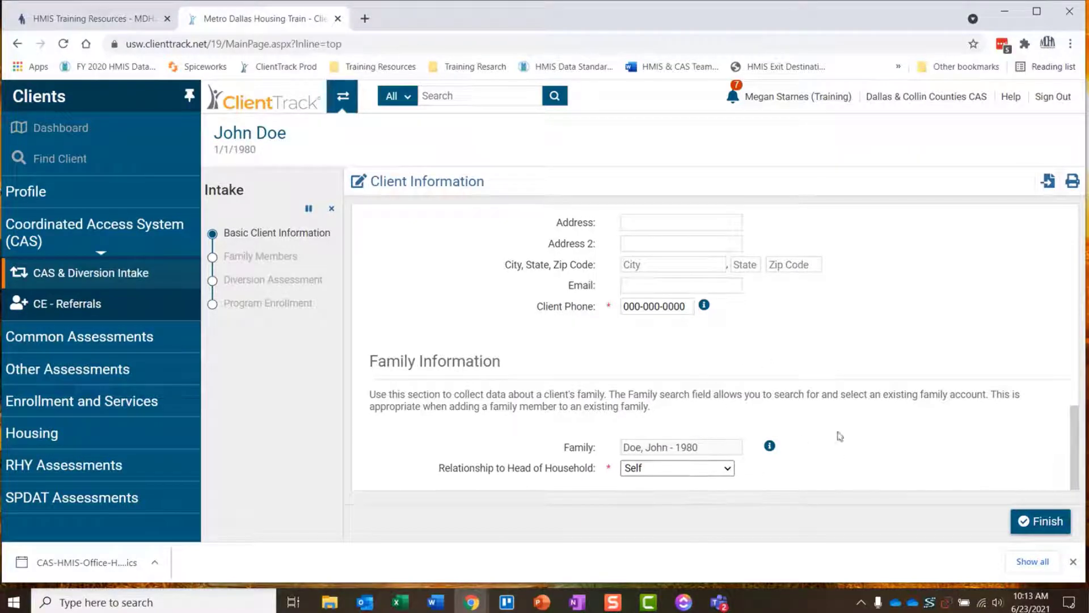
{"action": "scroll", "coordinate": [922, 381], "scroll_direction": "up", "scroll_amount": 5}
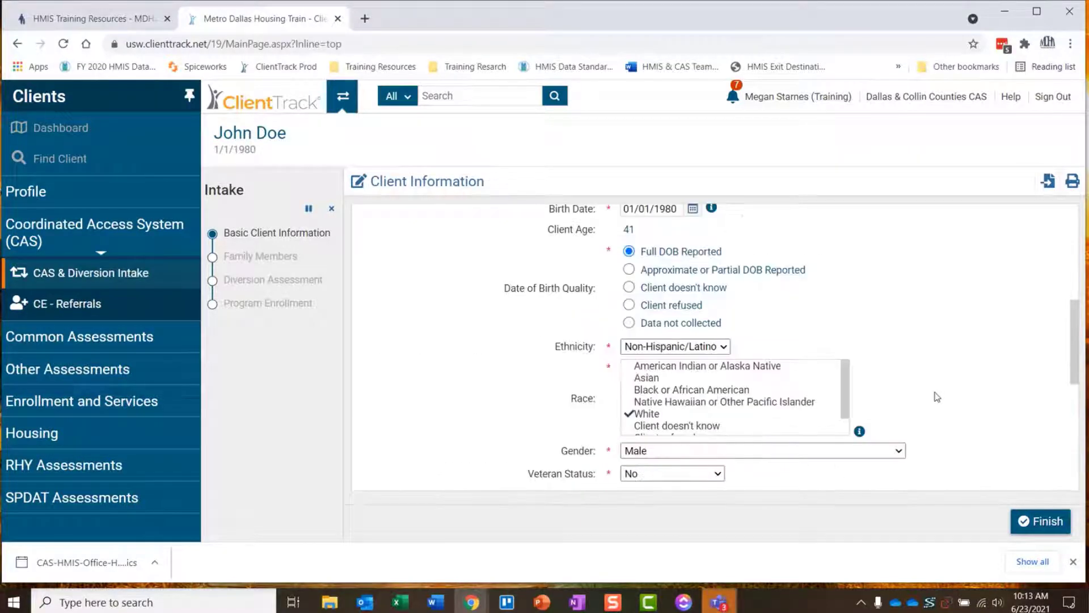
{"action": "scroll", "coordinate": [937, 396], "scroll_direction": "up", "scroll_amount": 5}
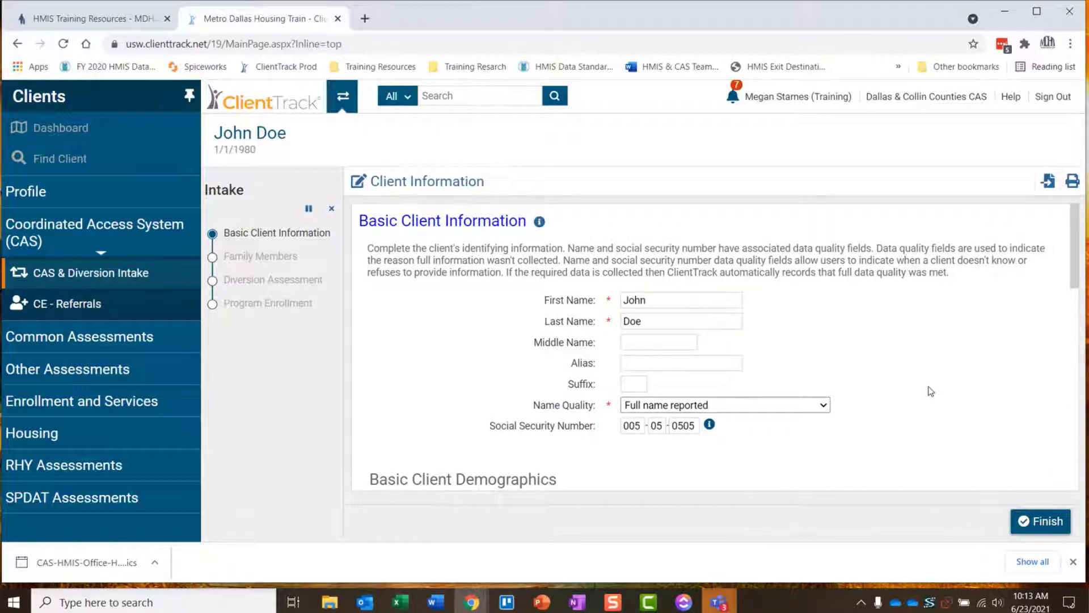
{"action": "left_click", "coordinate": [1044, 520]}
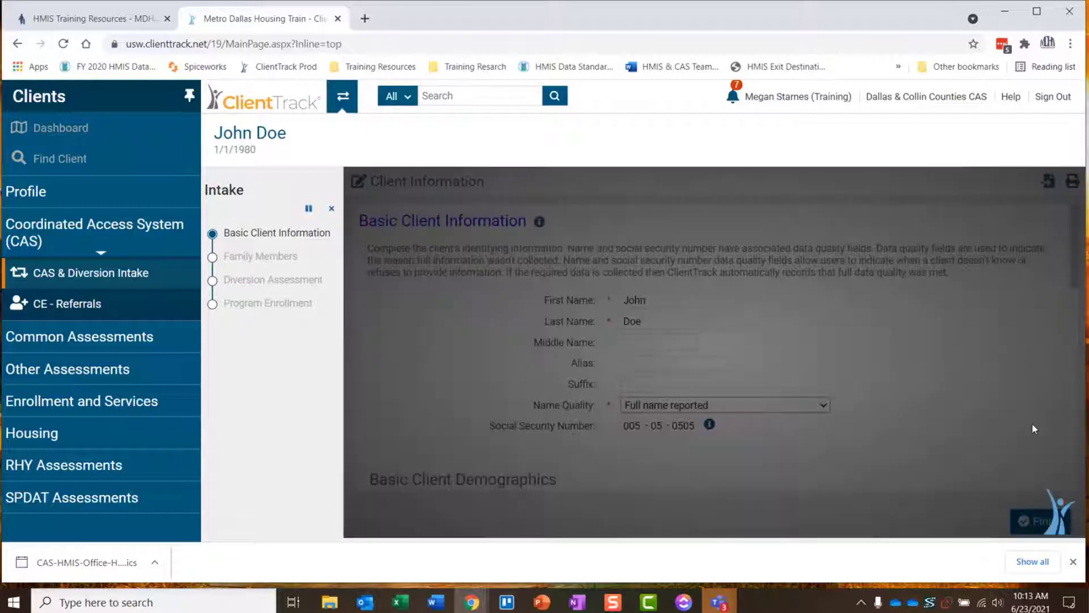
{"action": "left_click", "coordinate": [1074, 563]}
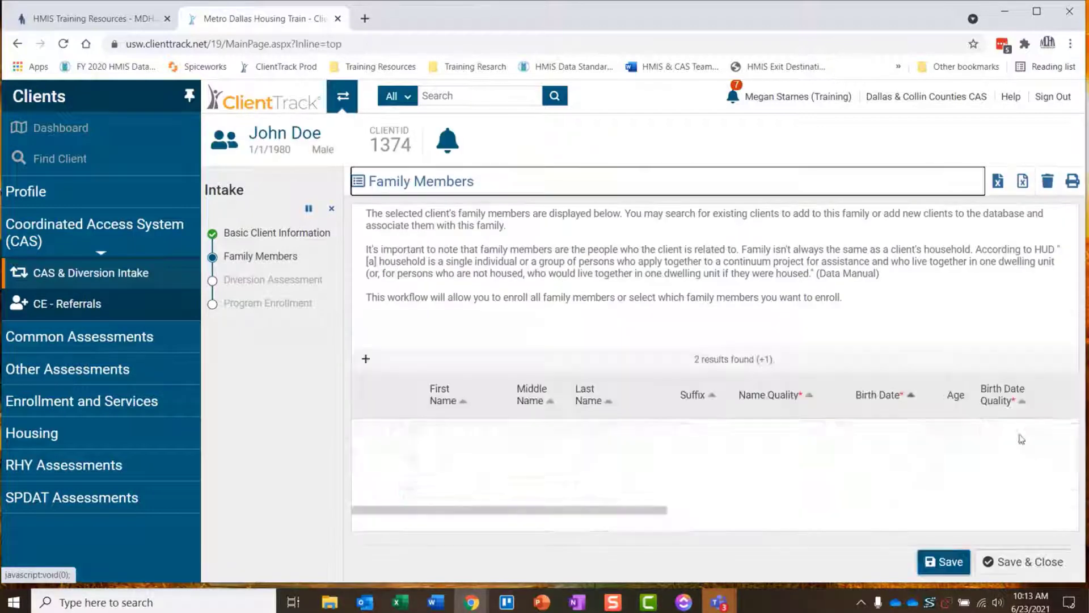
{"action": "left_click_drag", "start_coordinate": [658, 510], "coordinate": [602, 518]}
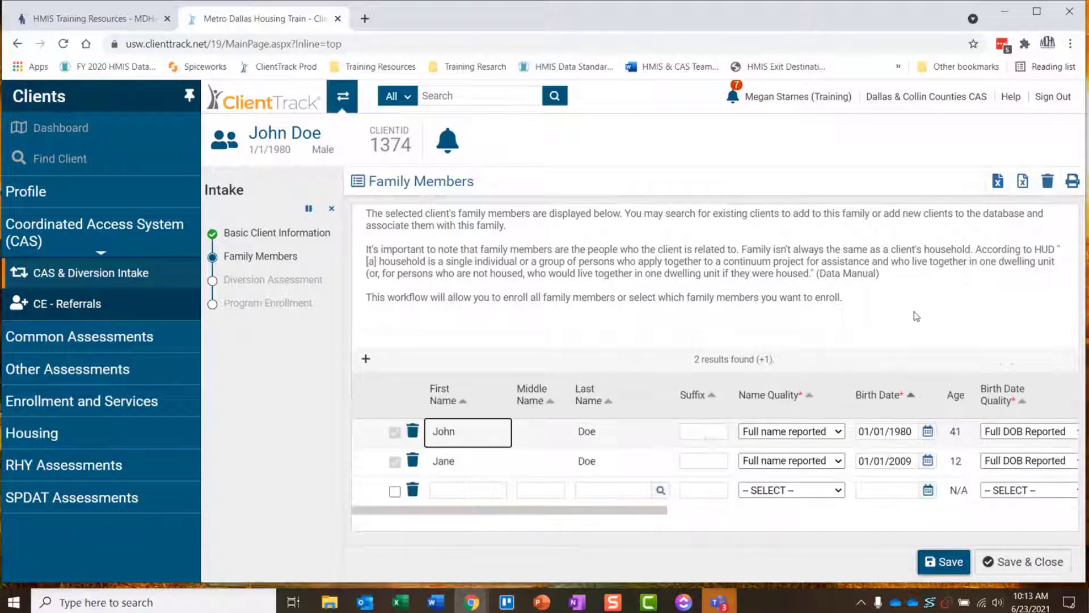
Save Family Members; set contact In Person, household with children and adults, place not meant for habitation.
{"action": "left_click", "coordinate": [1018, 562]}
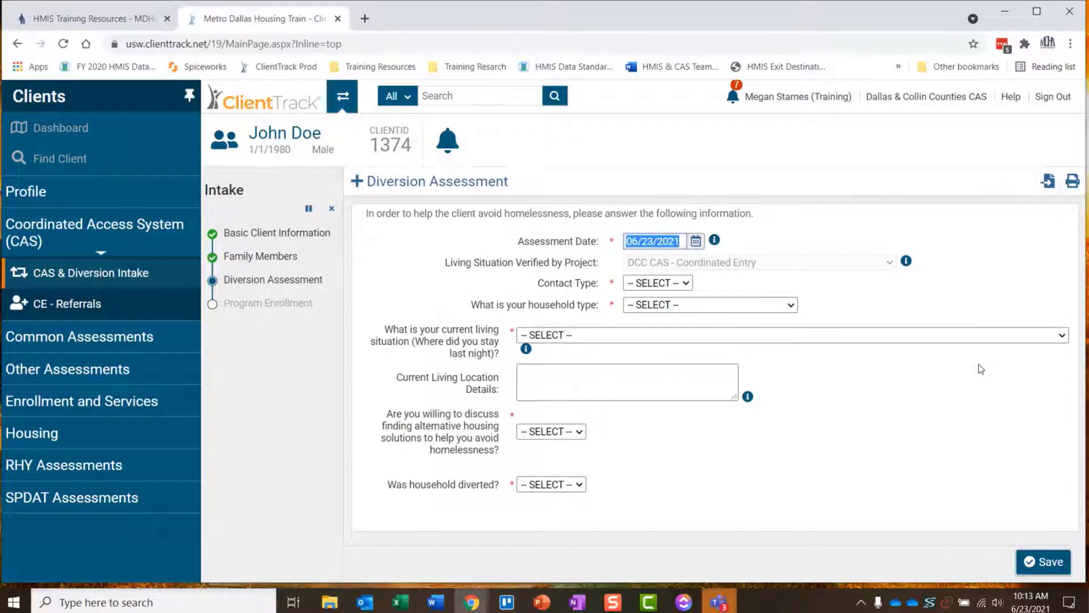
{"action": "left_click", "coordinate": [685, 283]}
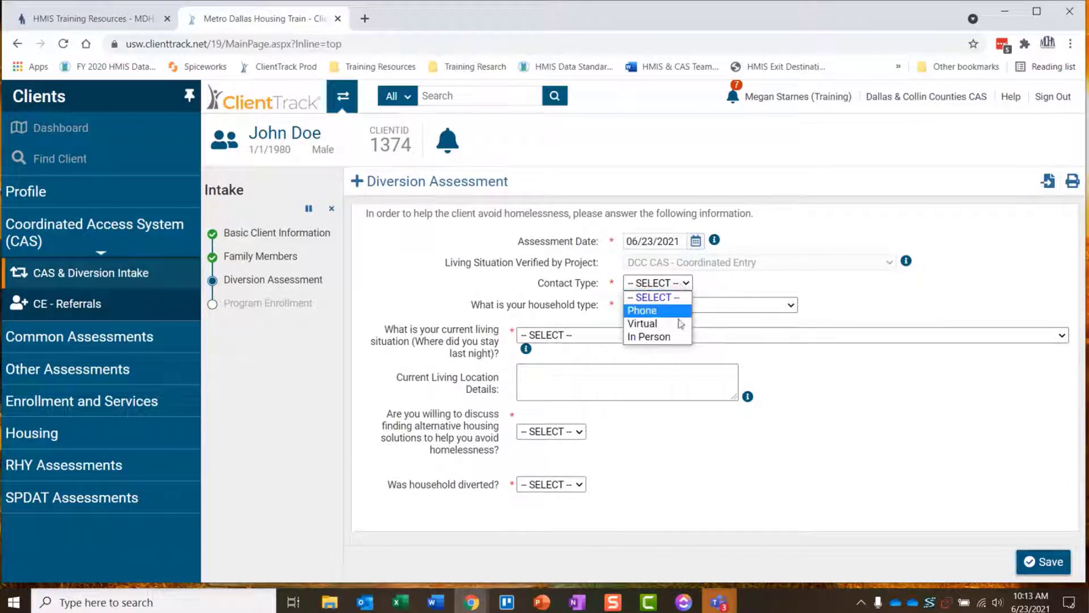
{"action": "left_click", "coordinate": [675, 337]}
{"action": "left_click", "coordinate": [688, 304]}
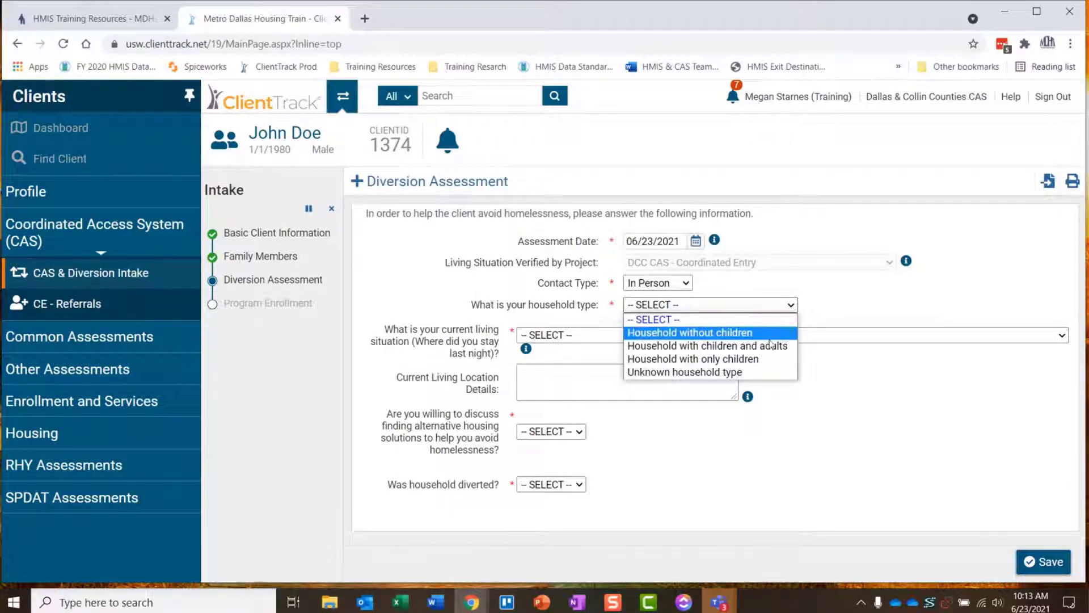
{"action": "left_click", "coordinate": [793, 345]}
{"action": "left_click", "coordinate": [777, 336]}
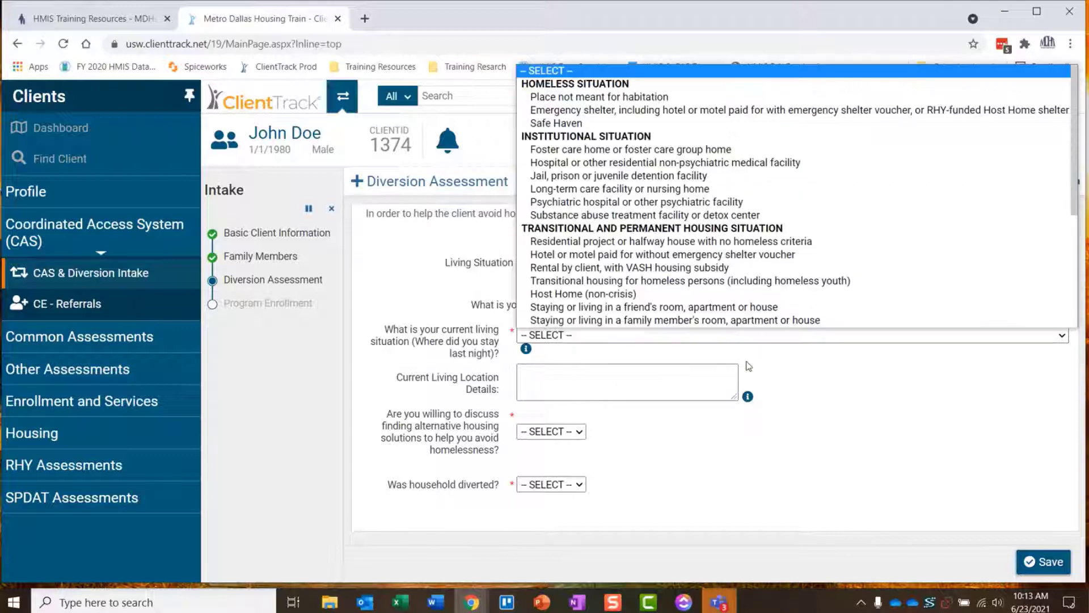
{"action": "scroll", "coordinate": [777, 319], "scroll_direction": "down", "scroll_amount": 1}
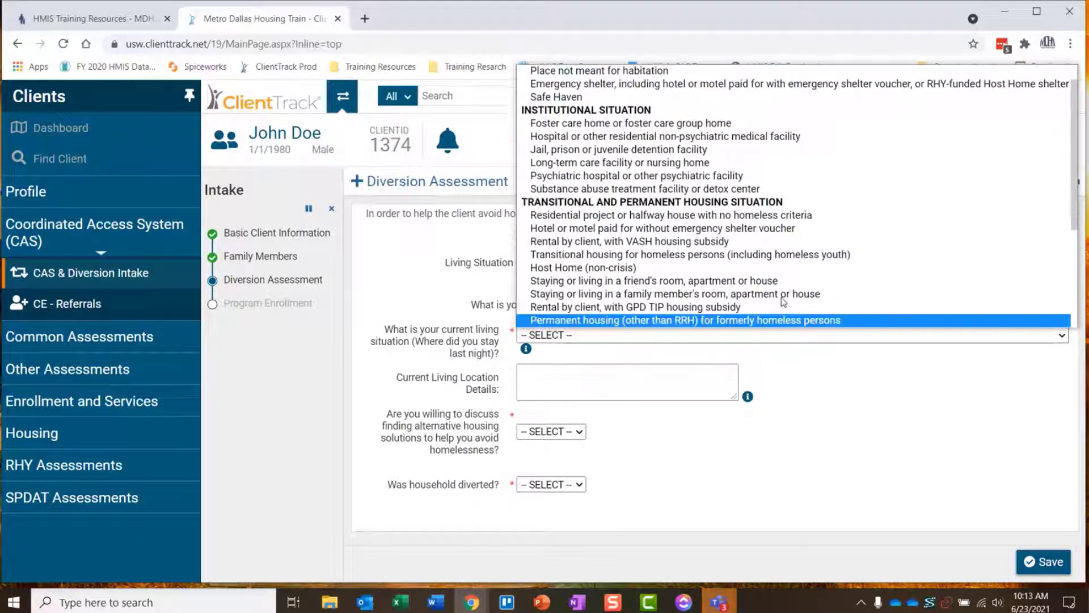
{"action": "scroll", "coordinate": [811, 280], "scroll_direction": "up", "scroll_amount": 1}
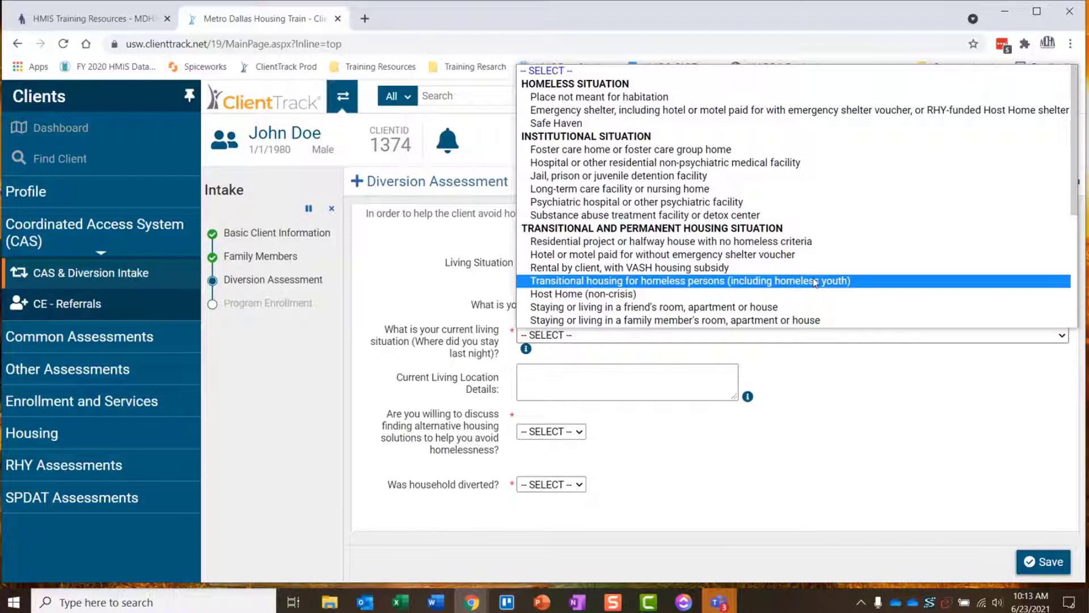
{"action": "left_click", "coordinate": [728, 102]}
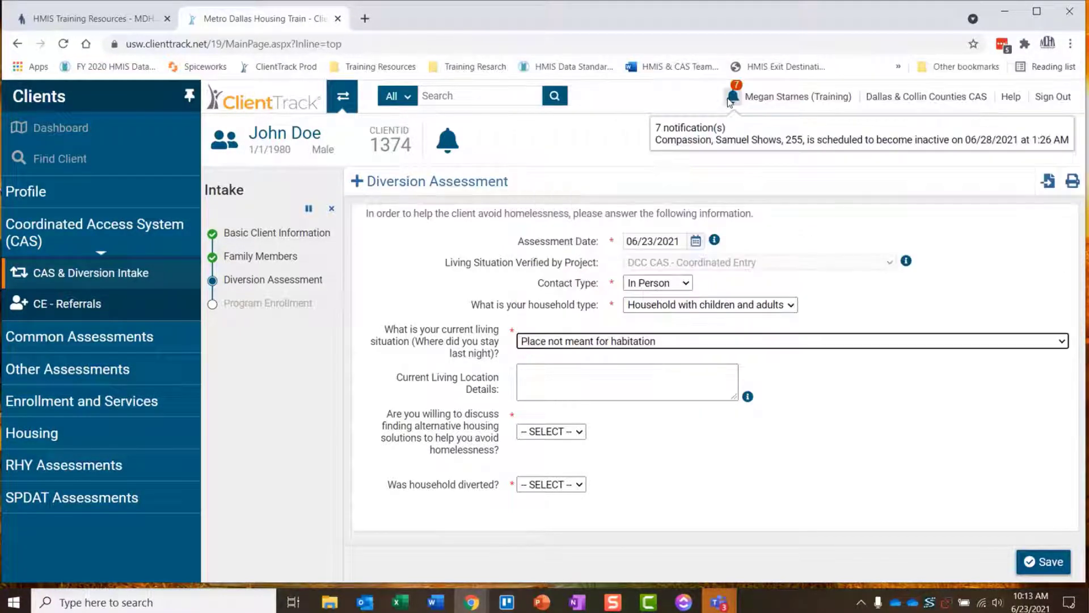
Answer No to alternative housing discussed and household diverted, then save the assessment.
{"action": "left_click", "coordinate": [579, 432]}
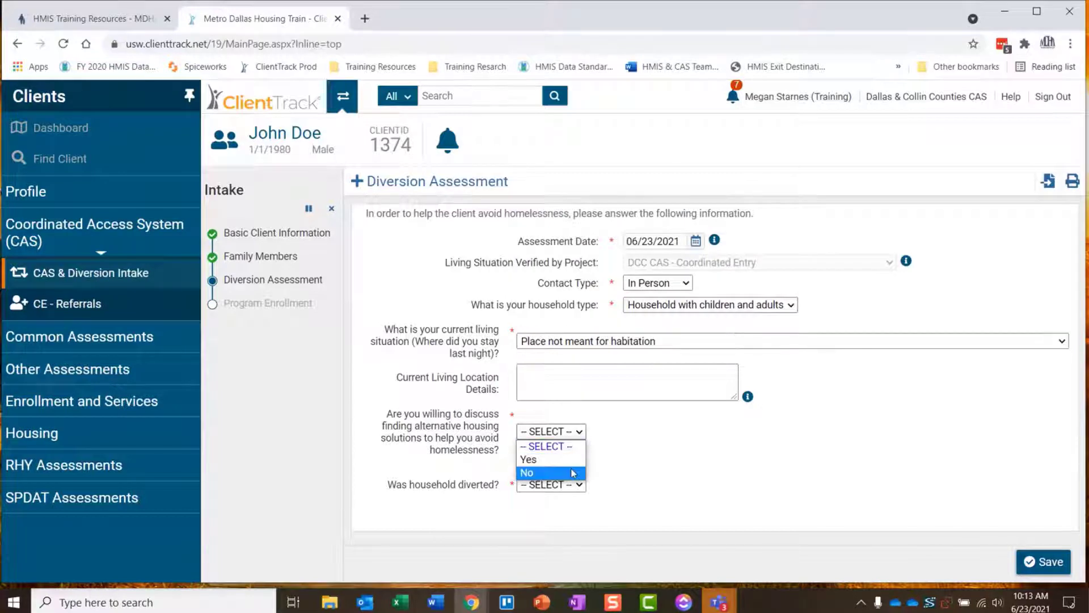
{"action": "left_click", "coordinate": [528, 472]}
{"action": "left_click", "coordinate": [579, 485]}
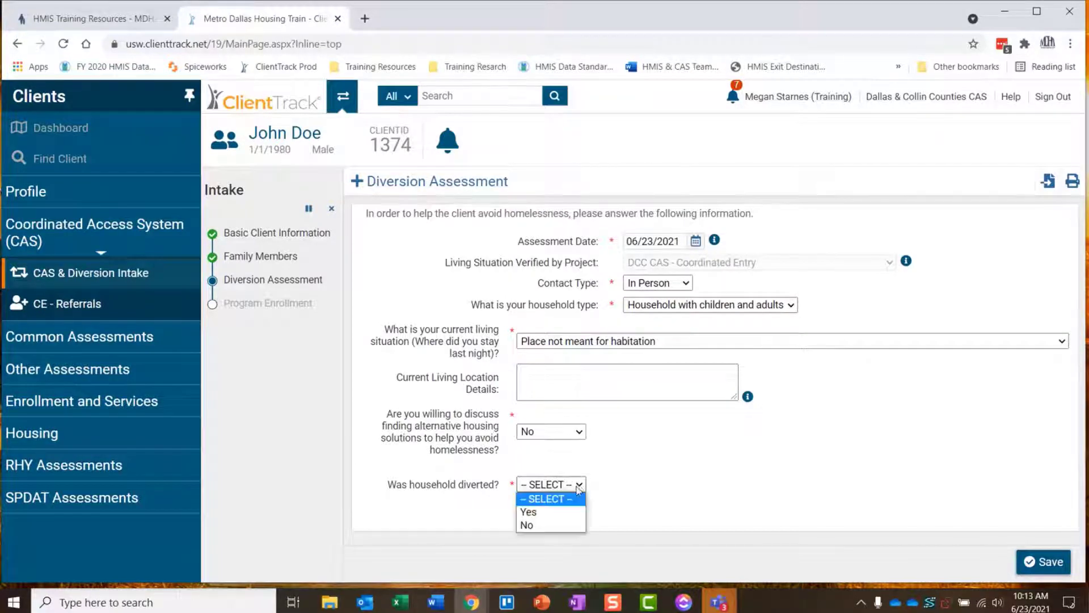
{"action": "left_click", "coordinate": [572, 527]}
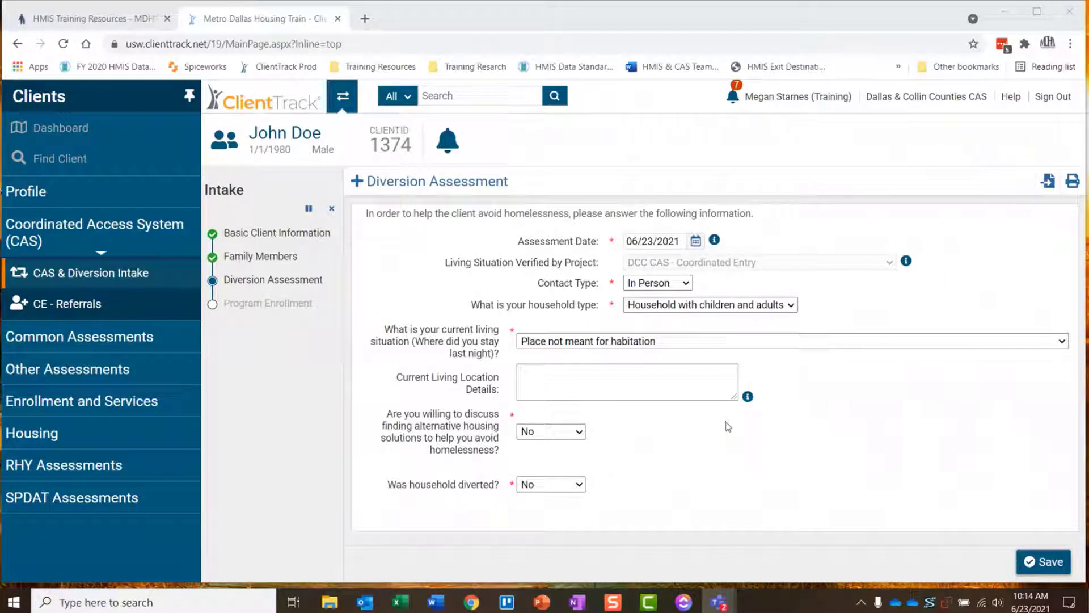
{"action": "left_click", "coordinate": [866, 485]}
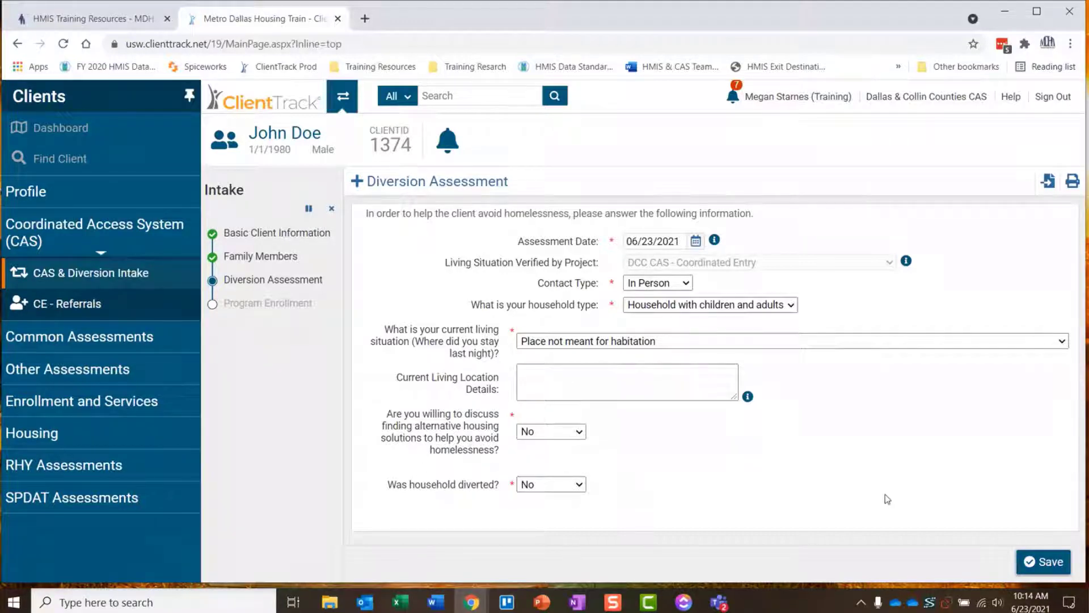
{"action": "left_click", "coordinate": [1042, 562]}
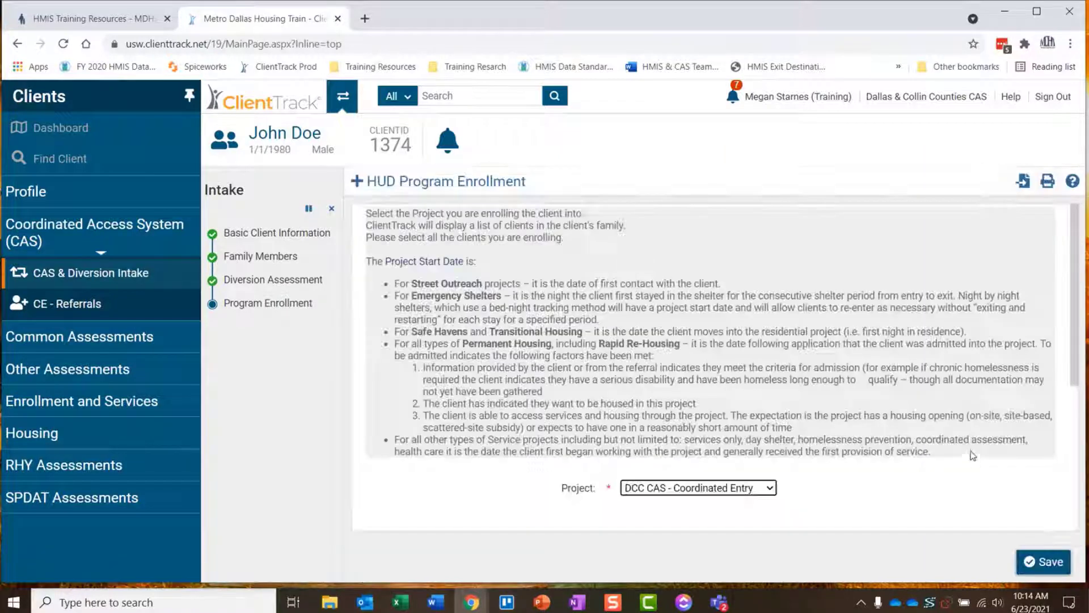
Tick select-all in the Household table to enroll both members in DCC CAS - Coordinated Entry.
{"action": "scroll", "coordinate": [945, 397], "scroll_direction": "down", "scroll_amount": 5}
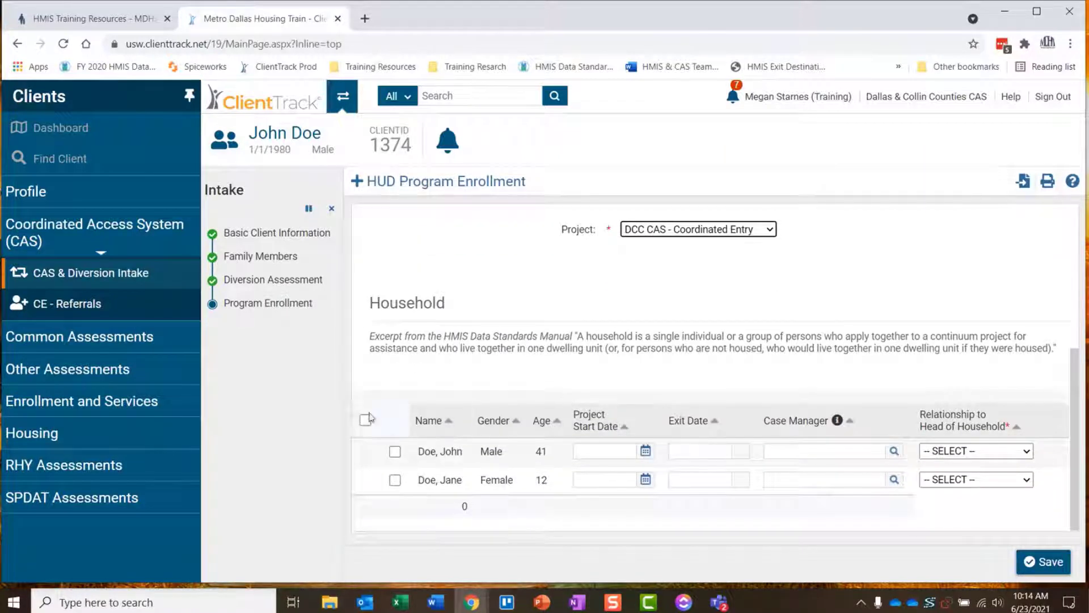
{"action": "left_click", "coordinate": [366, 420]}
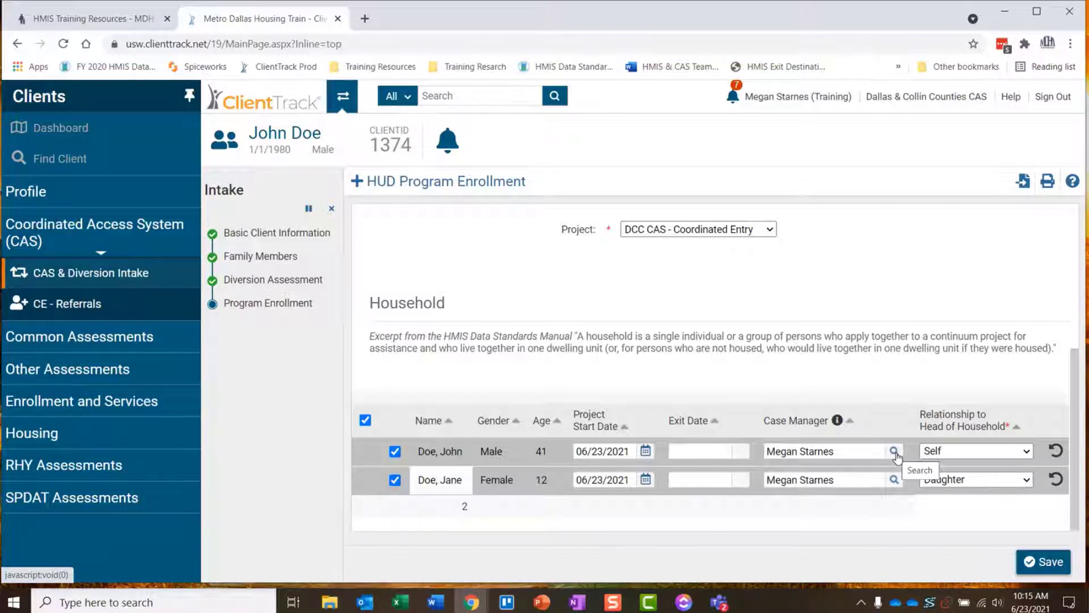
Search case managers by name and assign the new one to the head of household.
{"action": "left_click", "coordinate": [894, 451]}
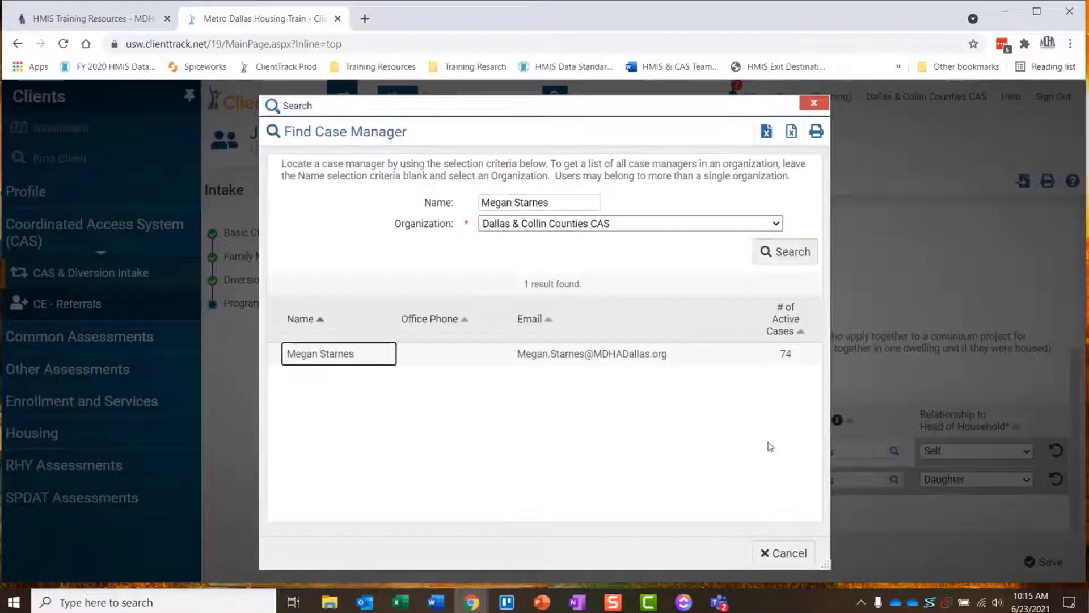
{"action": "left_click", "coordinate": [321, 354]}
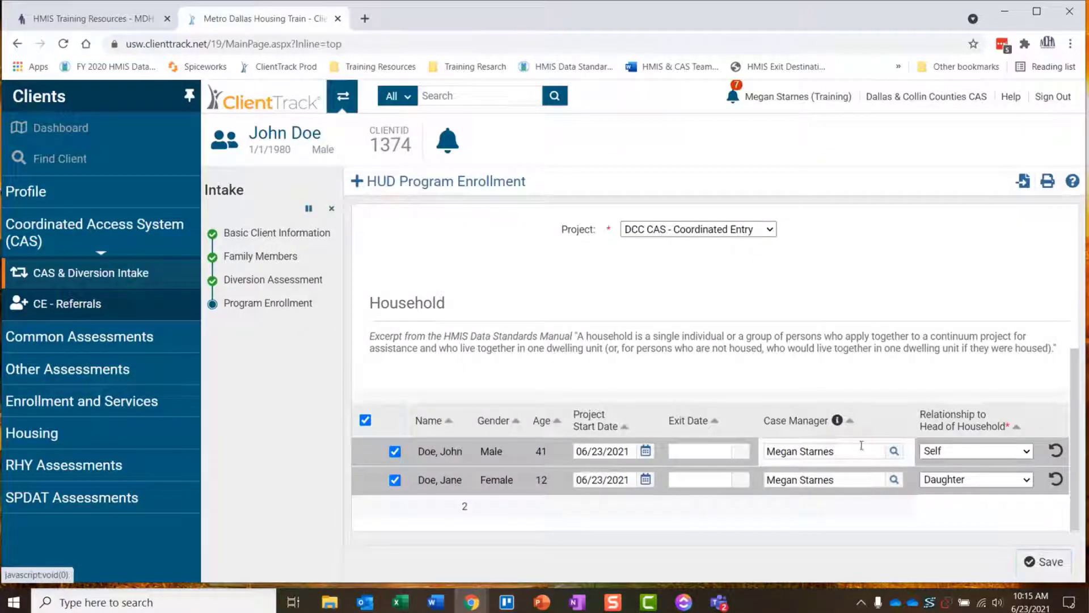
{"action": "left_click", "coordinate": [894, 451]}
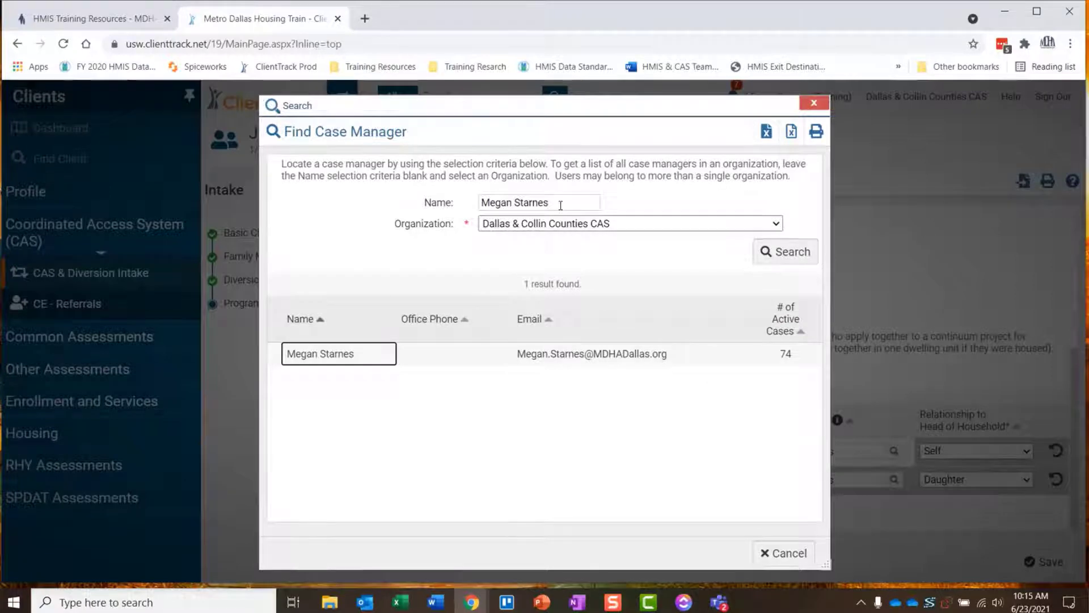
{"action": "left_click_drag", "start_coordinate": [560, 206], "coordinate": [460, 204]}
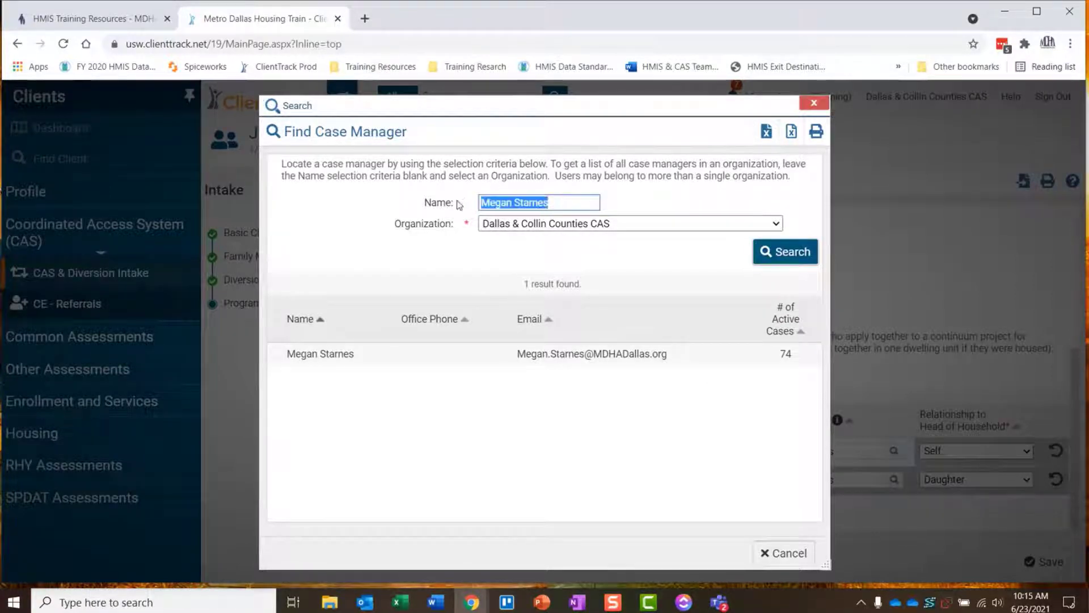
{"action": "key", "text": "BackSpace"}
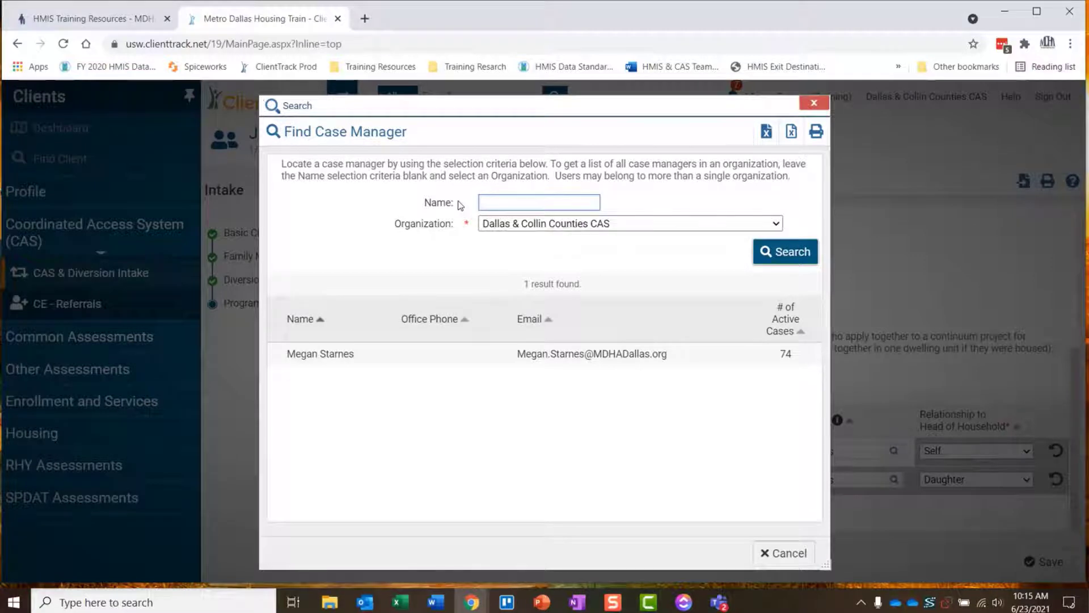
{"action": "type", "text": "freda"}
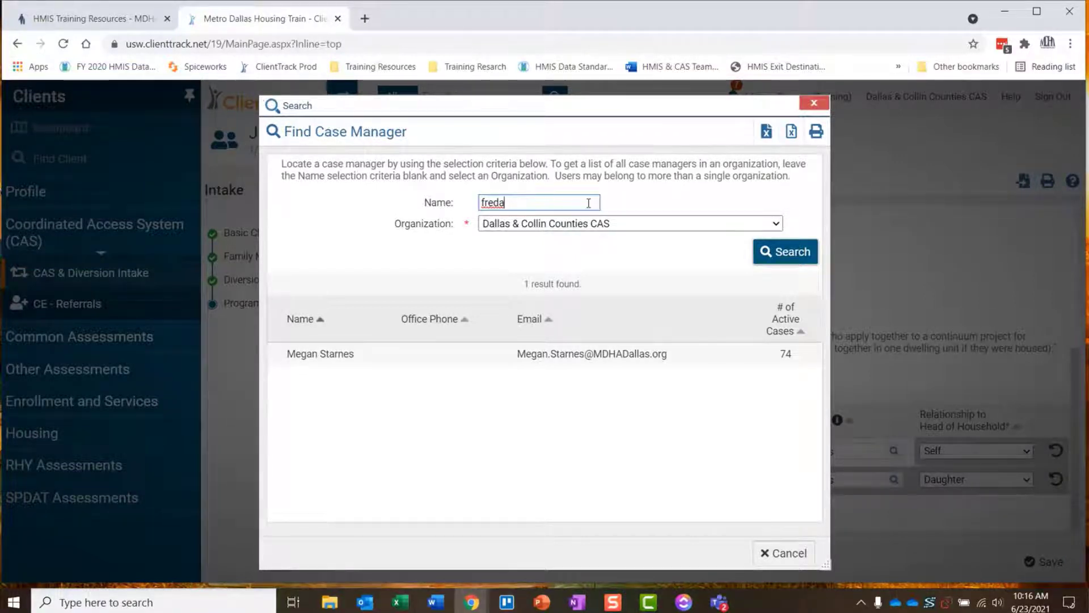
{"action": "left_click", "coordinate": [784, 260]}
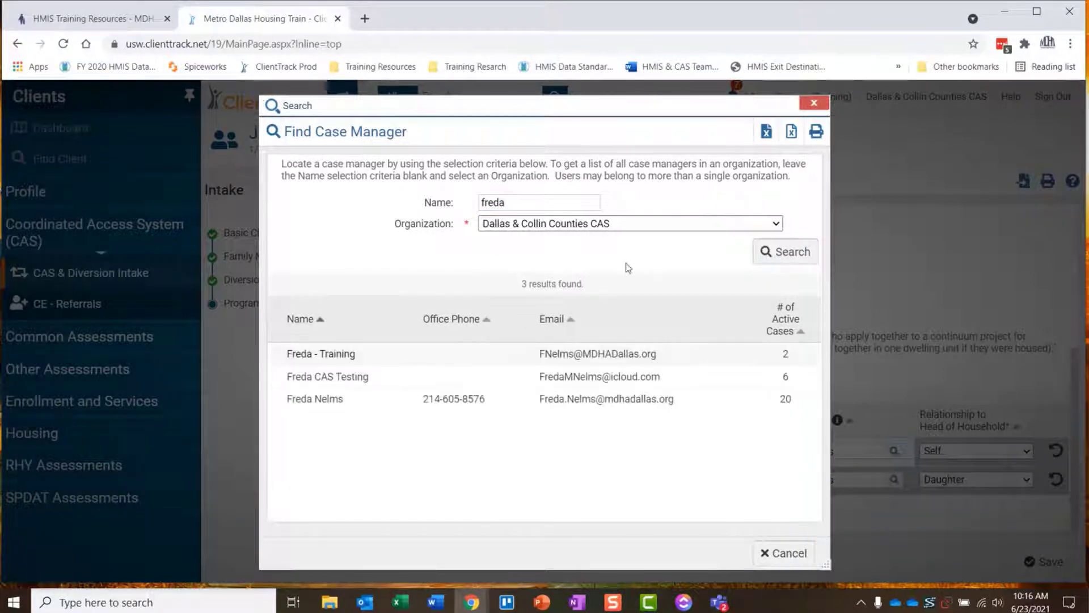
{"action": "left_click", "coordinate": [316, 406]}
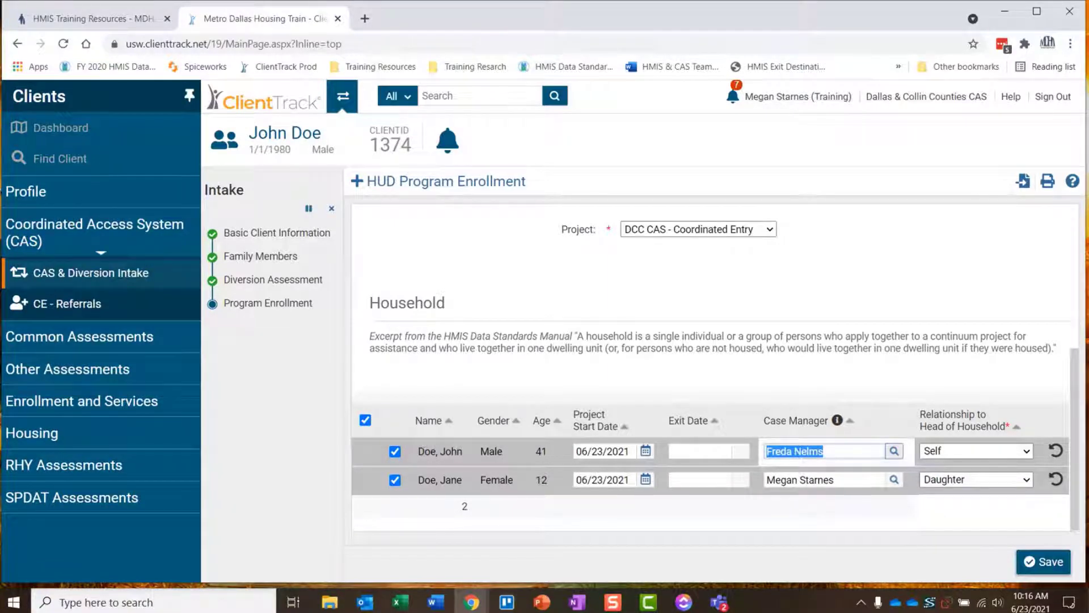
Search for the same case manager by name and assign them to the daughter.
{"action": "left_click", "coordinate": [861, 480]}
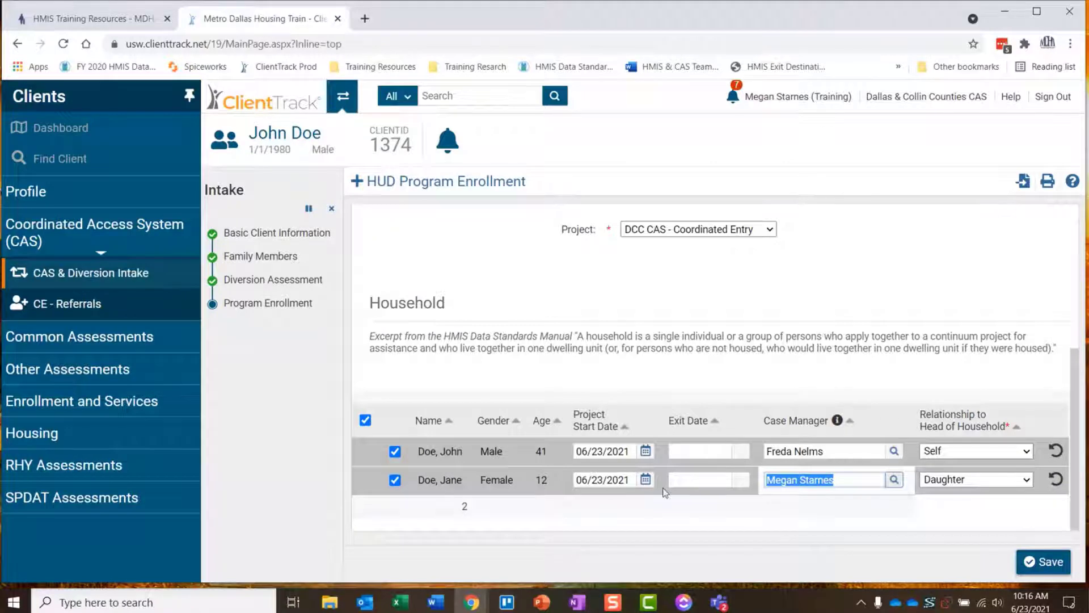
{"action": "left_click", "coordinate": [865, 481]}
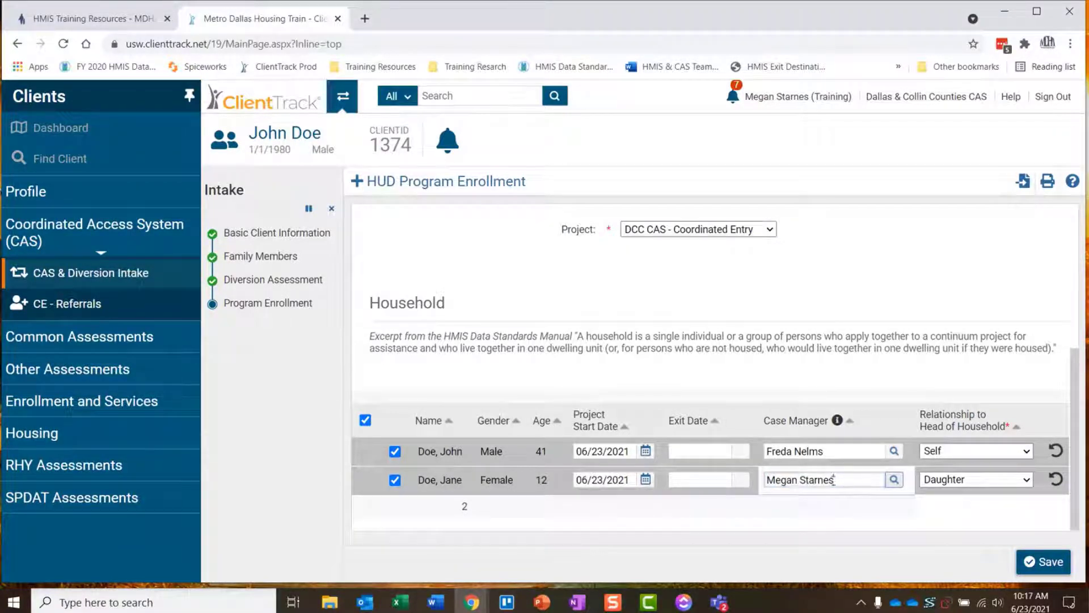
{"action": "left_click", "coordinate": [895, 481]}
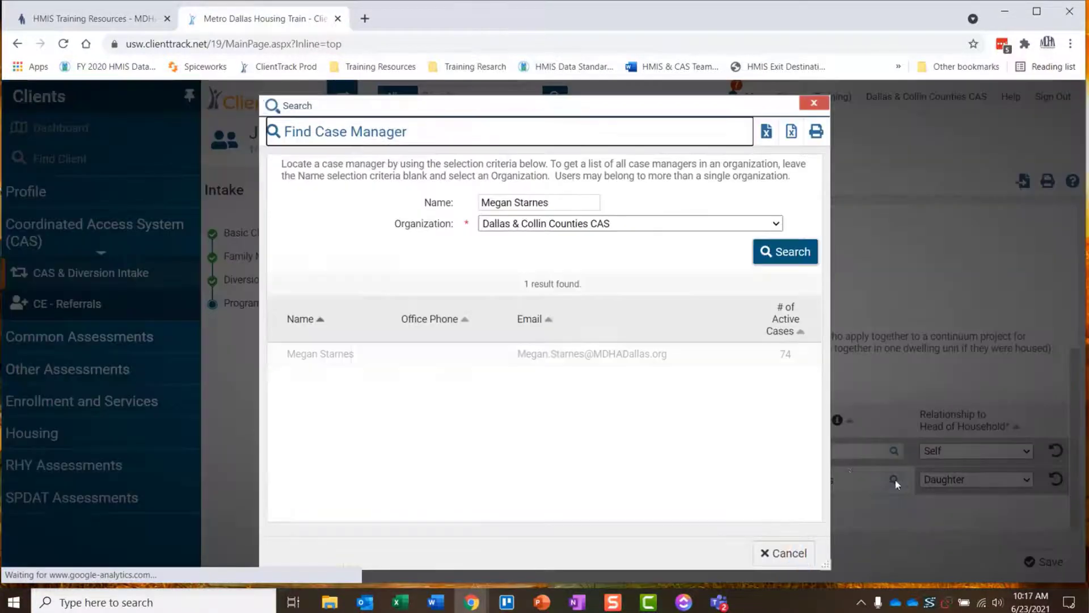
{"action": "triple_click", "coordinate": [571, 210]}
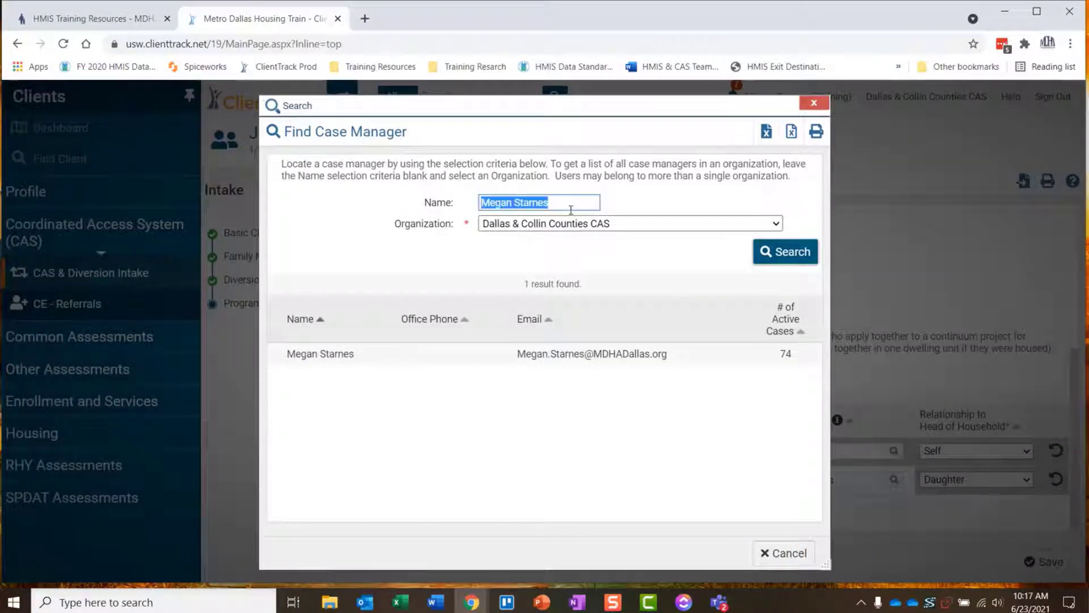
{"action": "type", "text": "freda"}
{"action": "left_click", "coordinate": [760, 253]}
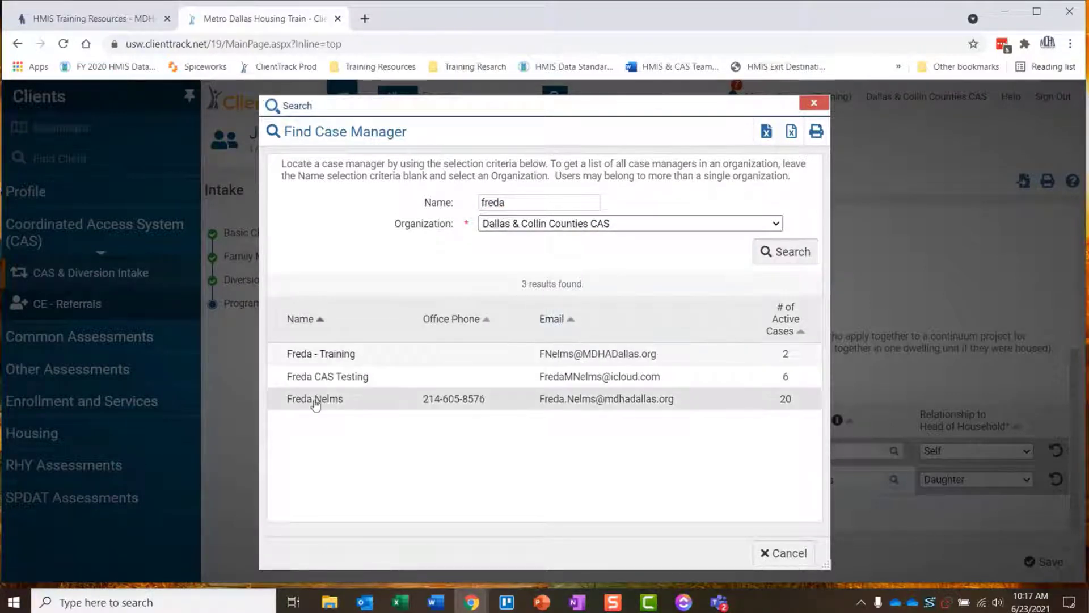
{"action": "left_click", "coordinate": [314, 399]}
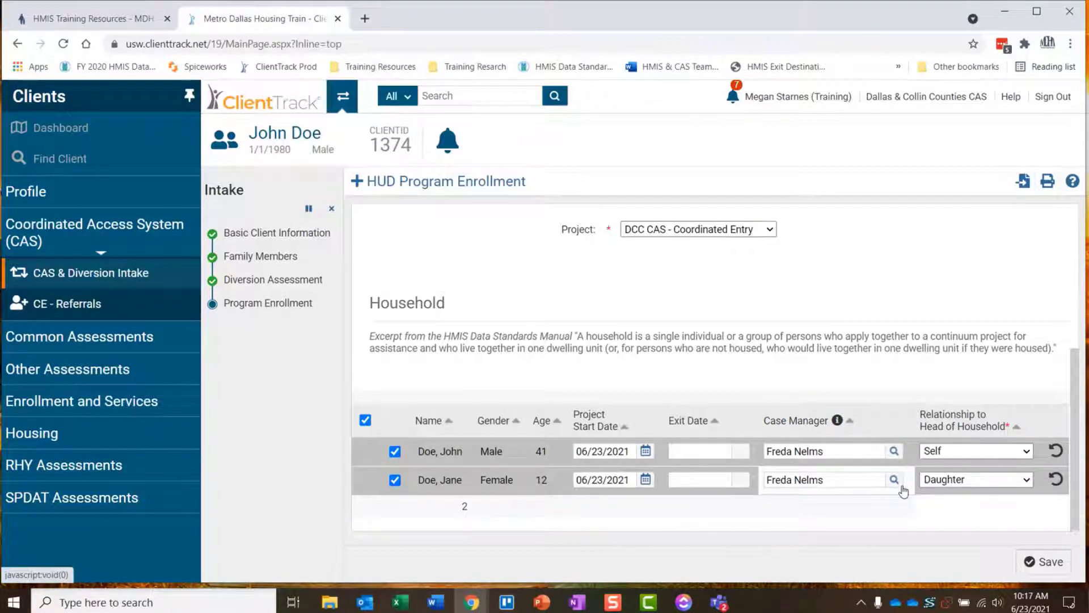
Save the enrollment; set disabling condition No, prior living place not meant for habitation, stay one night or less.
{"action": "left_click", "coordinate": [1036, 564]}
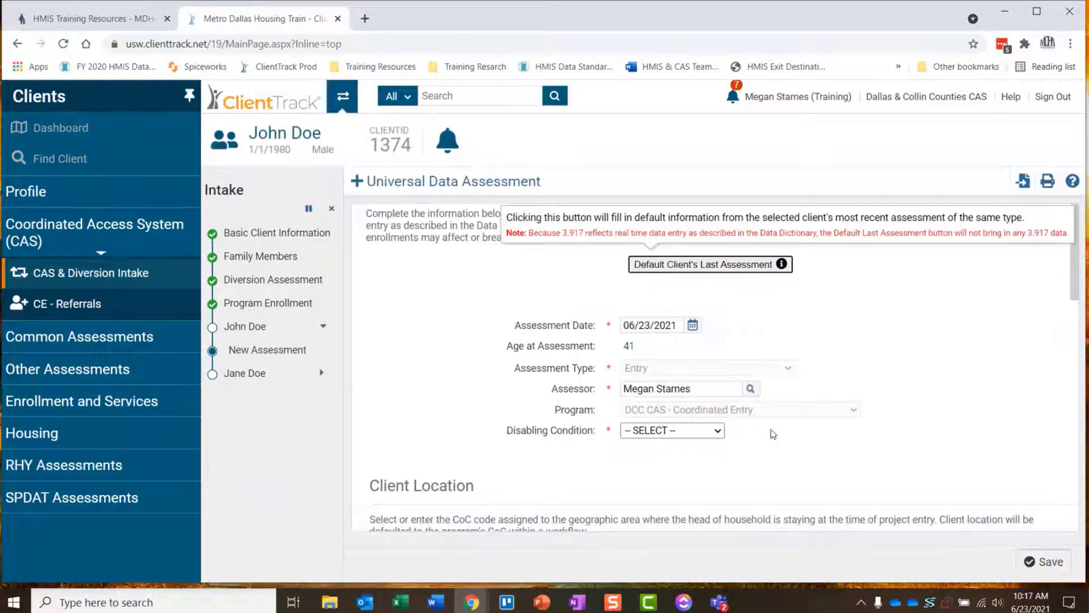
{"action": "left_click", "coordinate": [749, 267]}
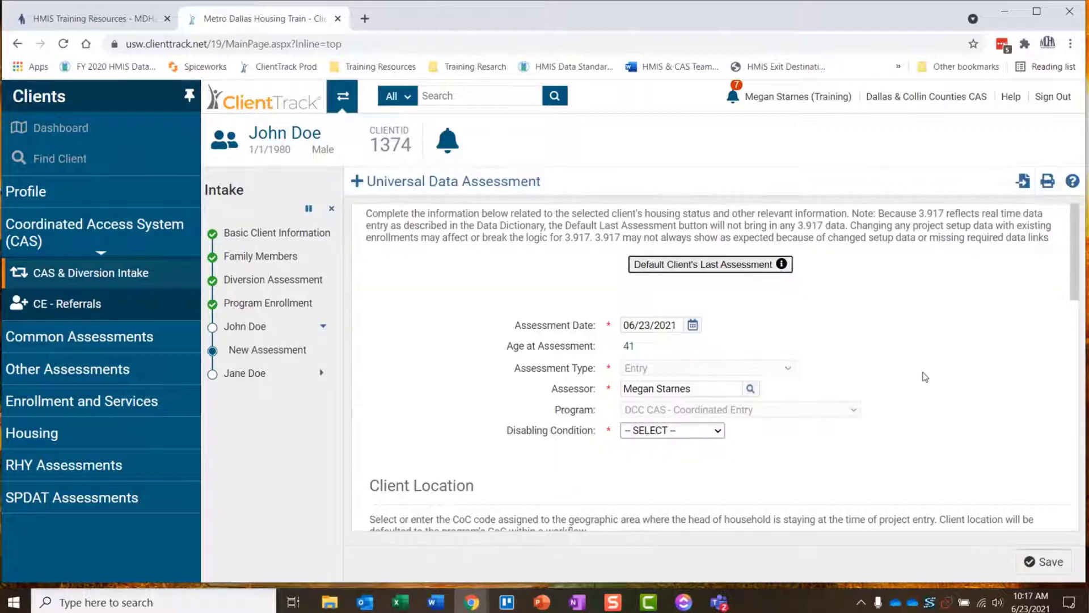
{"action": "left_click", "coordinate": [688, 430]}
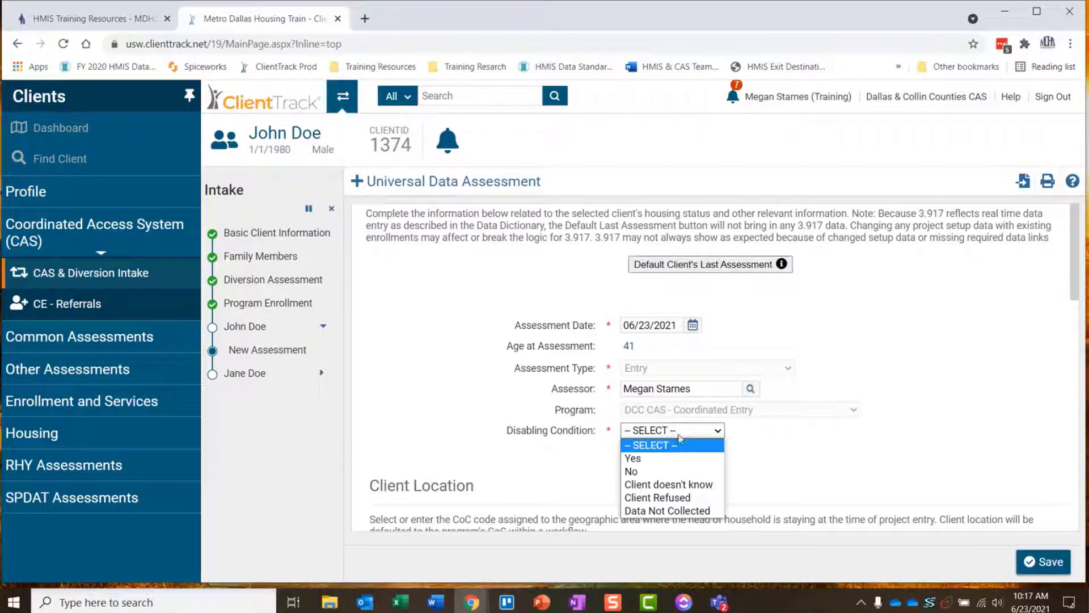
{"action": "left_click", "coordinate": [690, 470]}
{"action": "scroll", "coordinate": [914, 426], "scroll_direction": "down", "scroll_amount": 7}
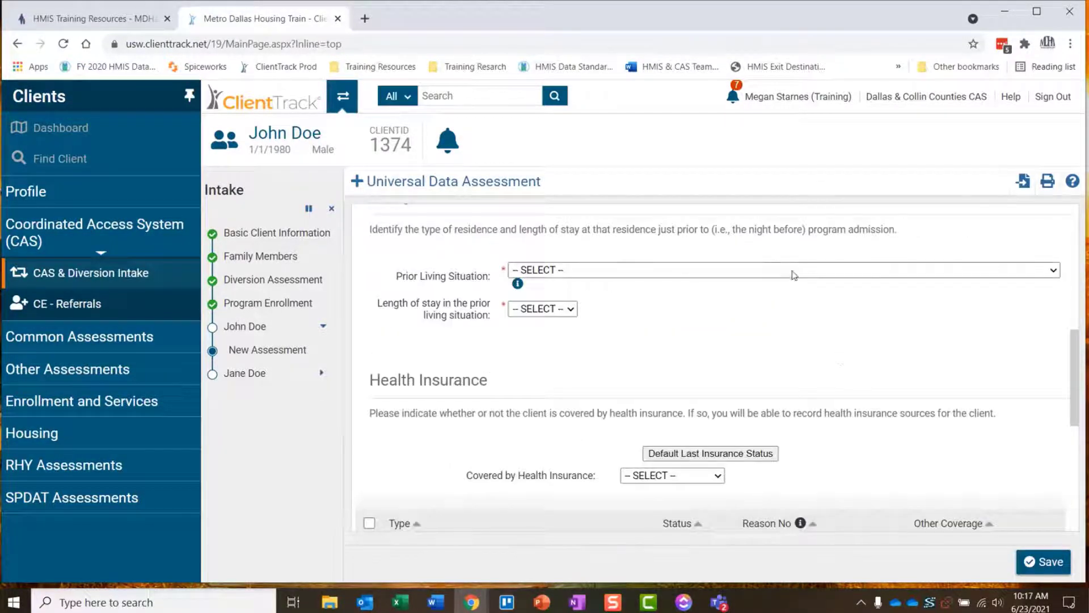
{"action": "left_click", "coordinate": [792, 271]}
{"action": "left_click", "coordinate": [567, 311]}
{"action": "left_click", "coordinate": [562, 296]}
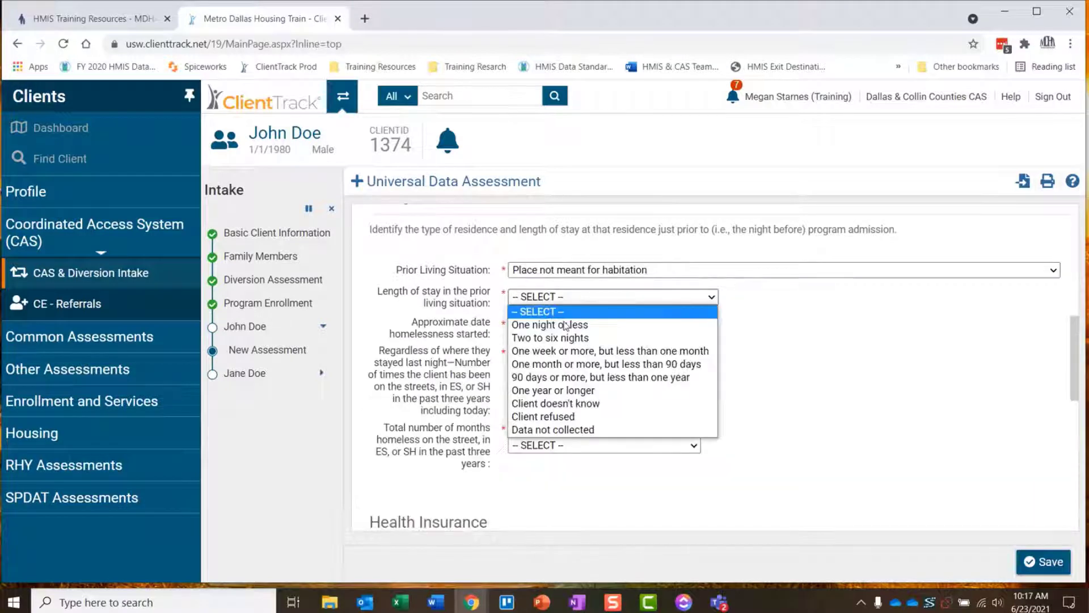
{"action": "left_click", "coordinate": [548, 323]}
Set homeless since 06/22/2021, one time, 2 months, health insurance No, and save the assessment.
{"action": "left_click", "coordinate": [581, 327]}
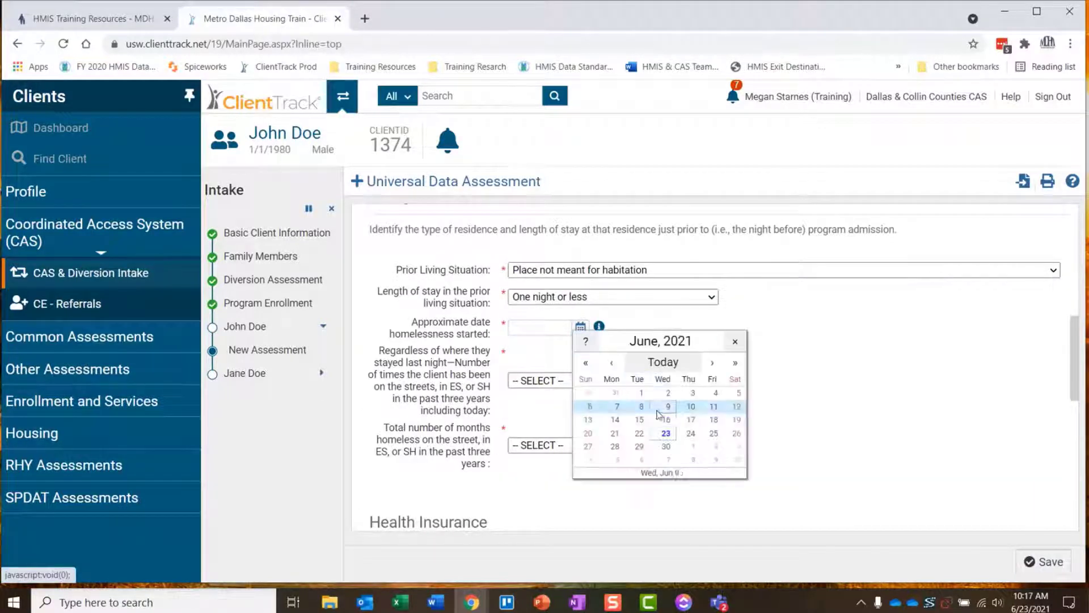
{"action": "left_click", "coordinate": [639, 434]}
{"action": "left_click", "coordinate": [537, 381]}
{"action": "left_click", "coordinate": [545, 409]}
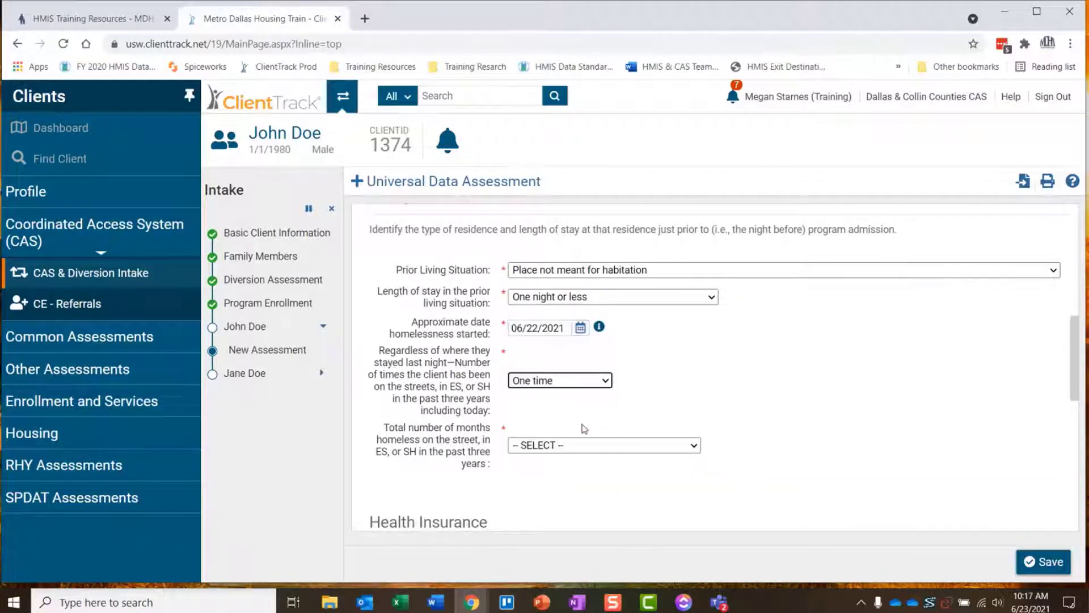
{"action": "left_click", "coordinate": [584, 444]}
{"action": "left_click", "coordinate": [551, 249]}
{"action": "scroll", "coordinate": [780, 391], "scroll_direction": "down", "scroll_amount": 8}
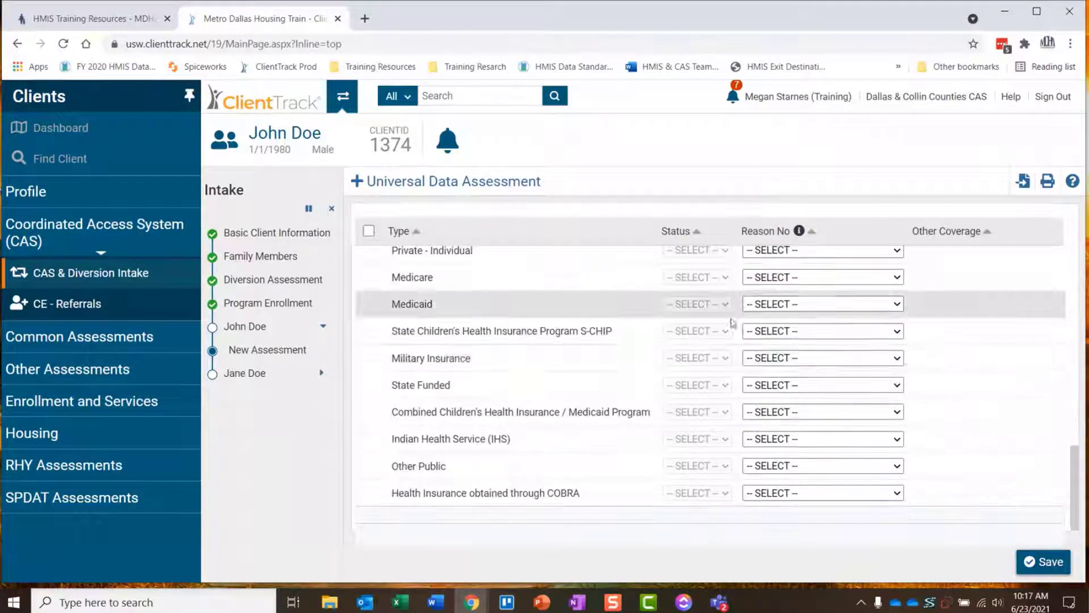
{"action": "scroll", "coordinate": [733, 323], "scroll_direction": "up", "scroll_amount": 3}
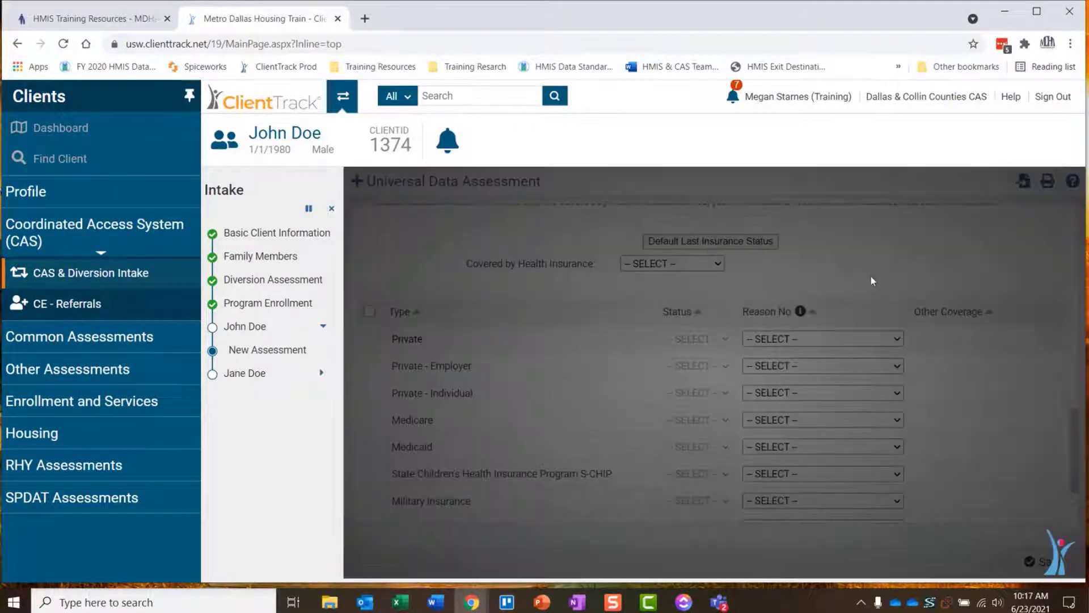
{"action": "left_click", "coordinate": [717, 262]}
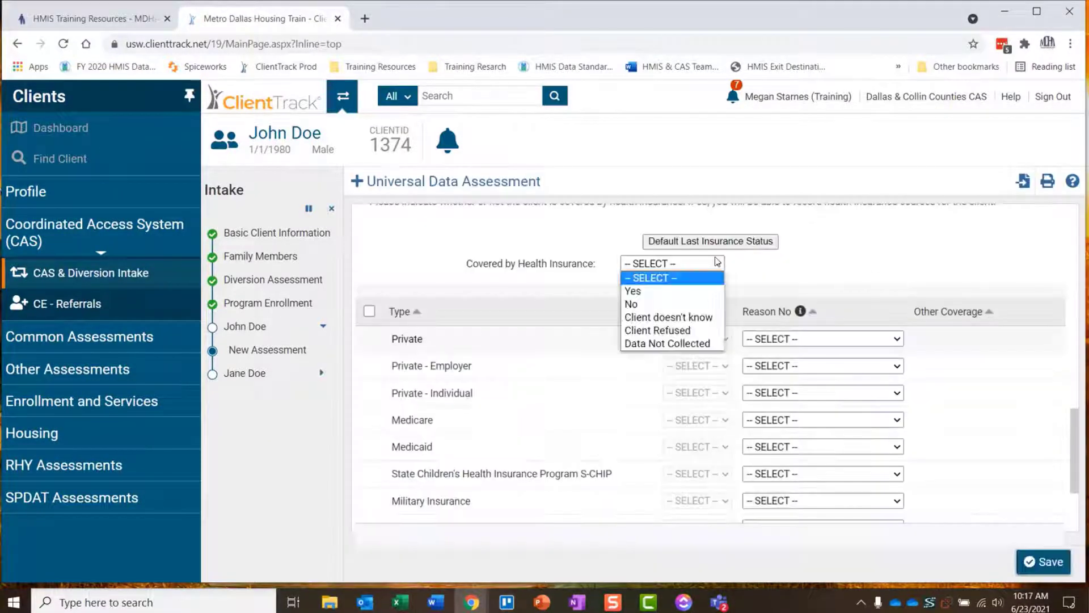
{"action": "left_click", "coordinate": [631, 305]}
{"action": "left_click", "coordinate": [1047, 563]}
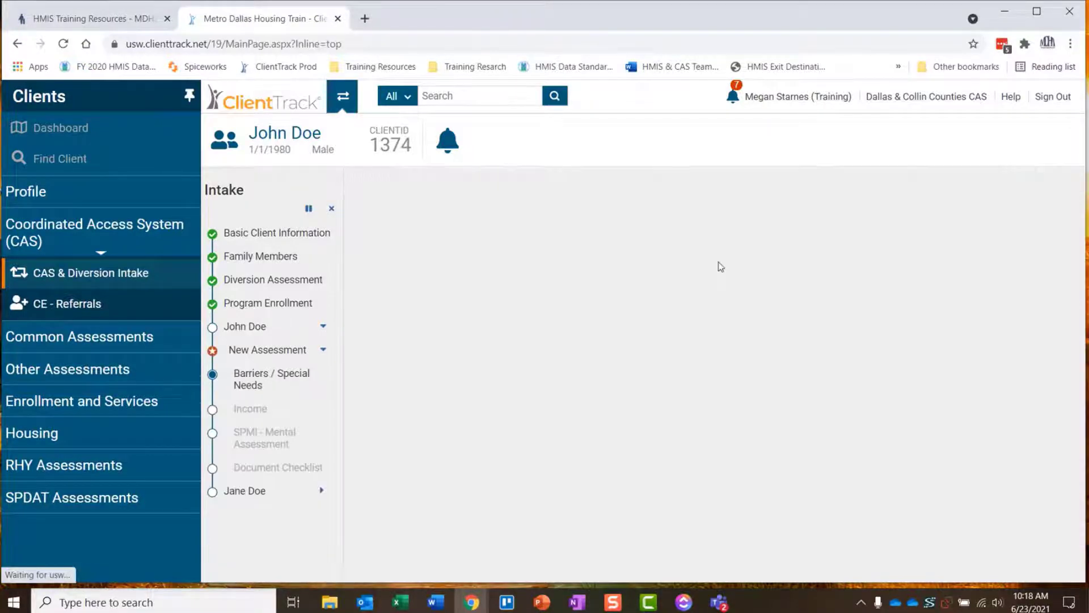
Answer No for the head of household's Mental Health barrier and save the barriers form.
{"action": "scroll", "coordinate": [692, 360], "scroll_direction": "down", "scroll_amount": 3}
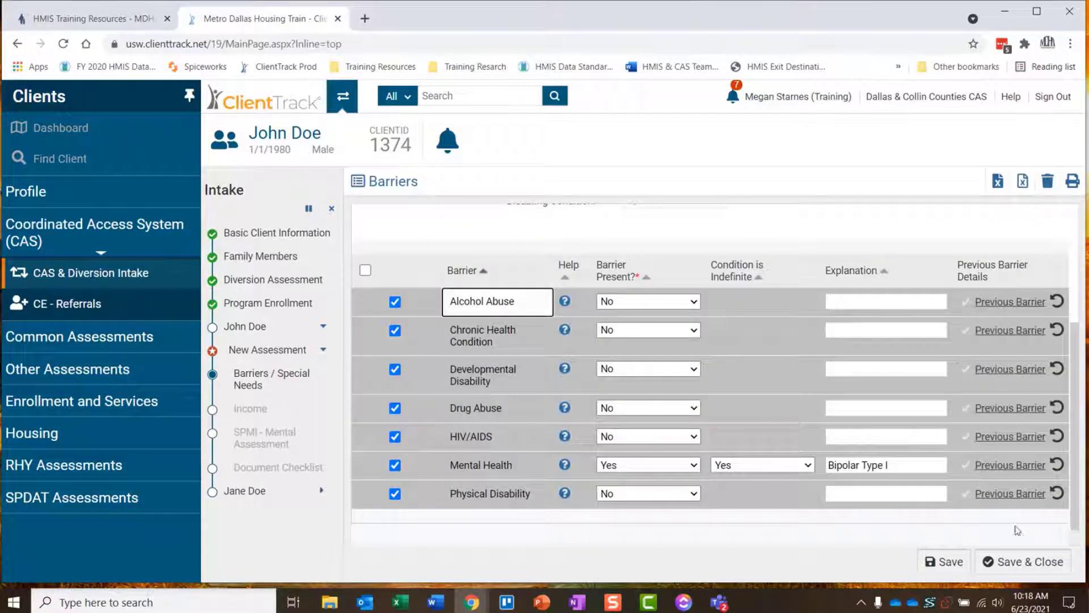
{"action": "left_click", "coordinate": [693, 467]}
{"action": "left_click", "coordinate": [652, 503]}
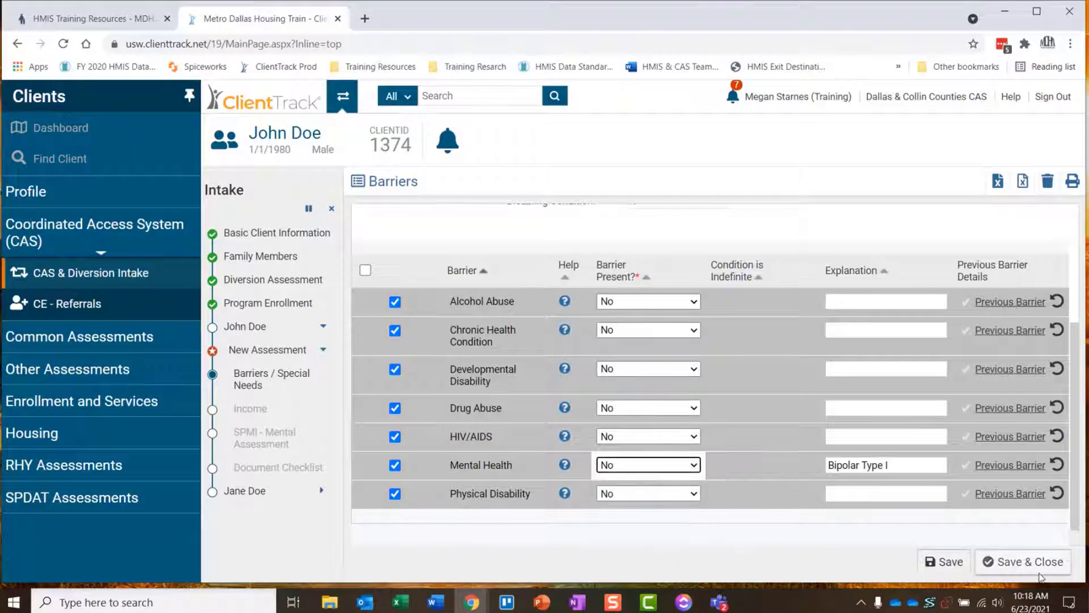
{"action": "left_click", "coordinate": [1038, 568]}
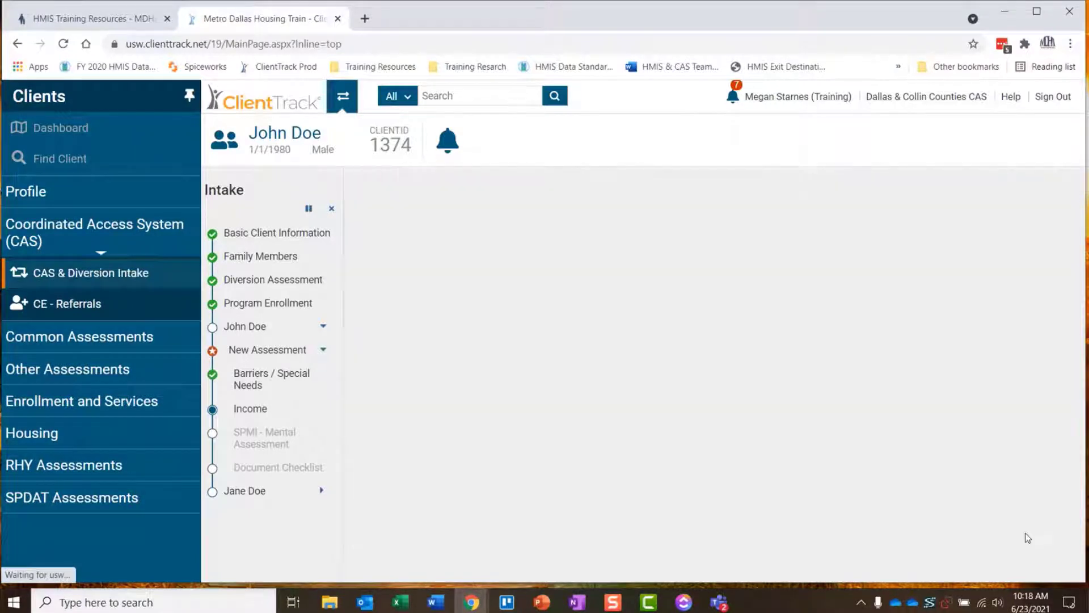
Answer No to his income and non-cash benefits, then save his SPMI assessment and document checklist.
{"action": "scroll", "coordinate": [689, 398], "scroll_direction": "down", "scroll_amount": 3}
{"action": "left_click", "coordinate": [688, 432]}
{"action": "left_click", "coordinate": [688, 459]}
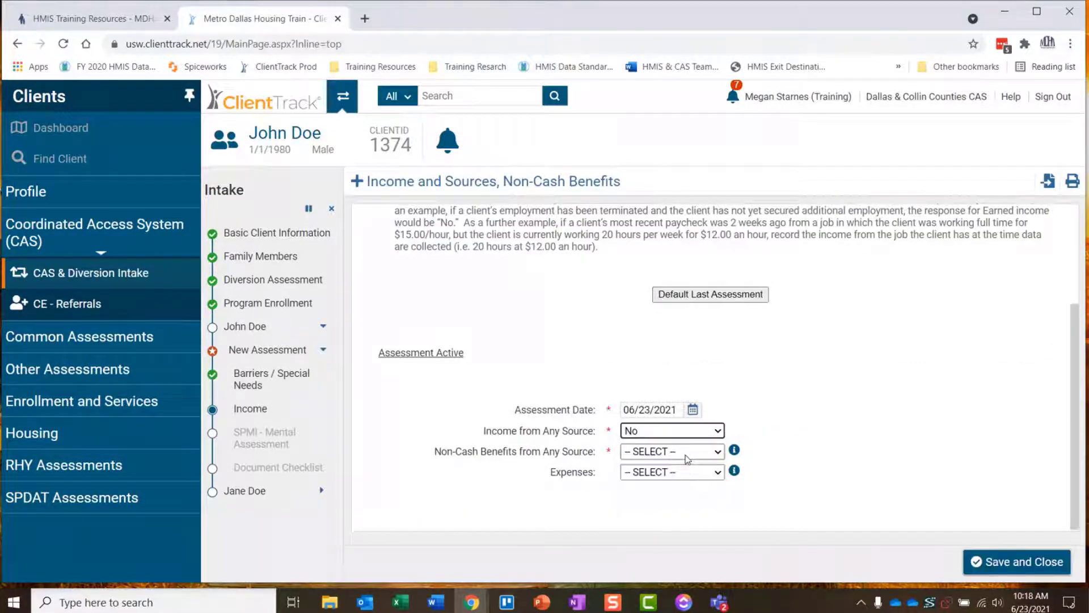
{"action": "left_click", "coordinate": [688, 452]}
{"action": "left_click", "coordinate": [688, 492]}
{"action": "left_click", "coordinate": [1010, 561]}
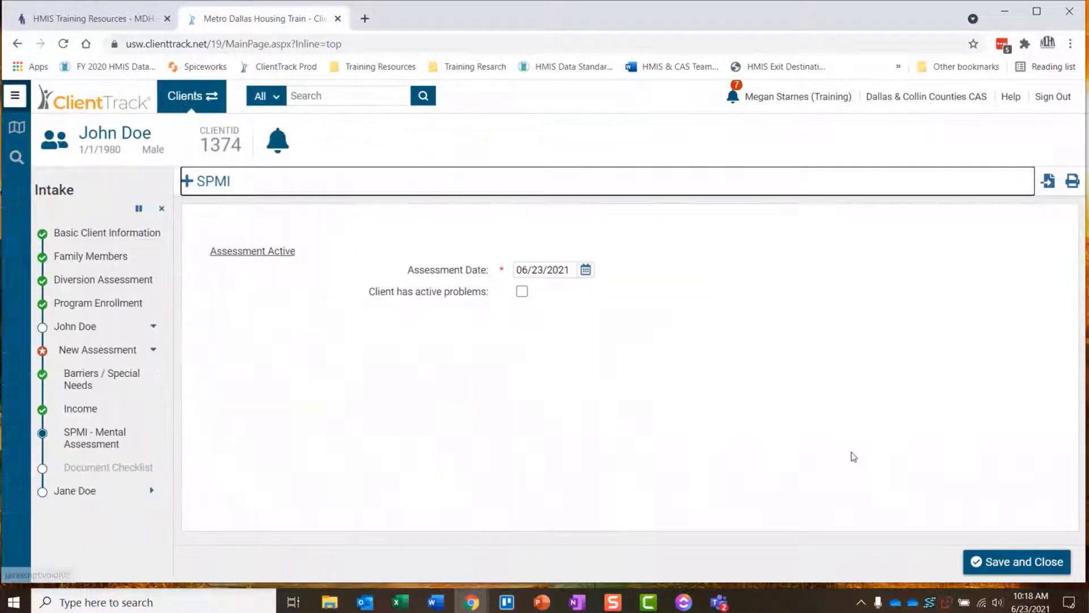
{"action": "left_click", "coordinate": [990, 562]}
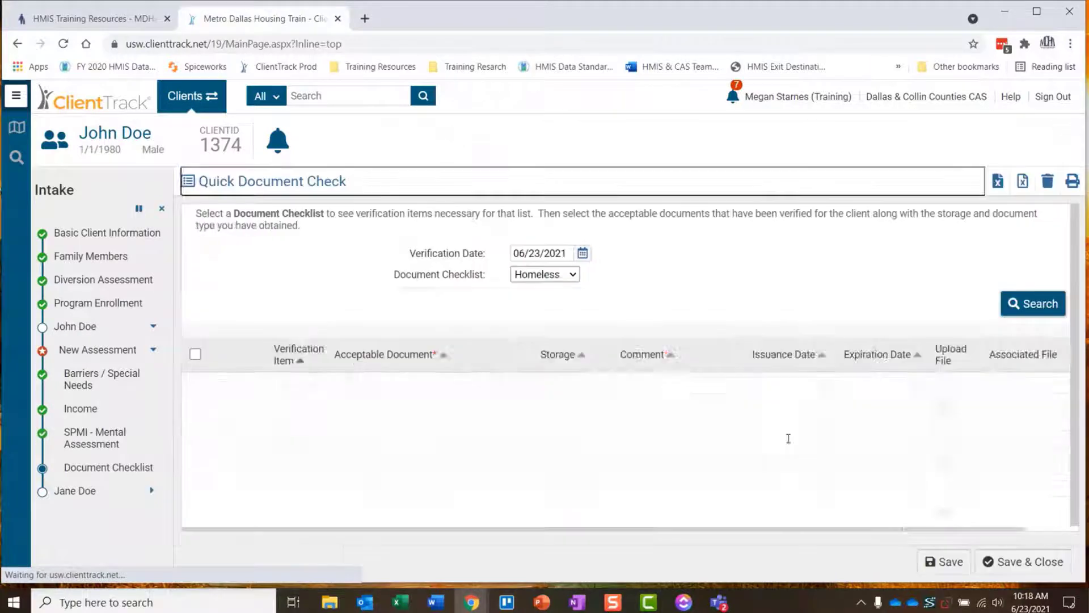
{"action": "left_click", "coordinate": [1018, 562]}
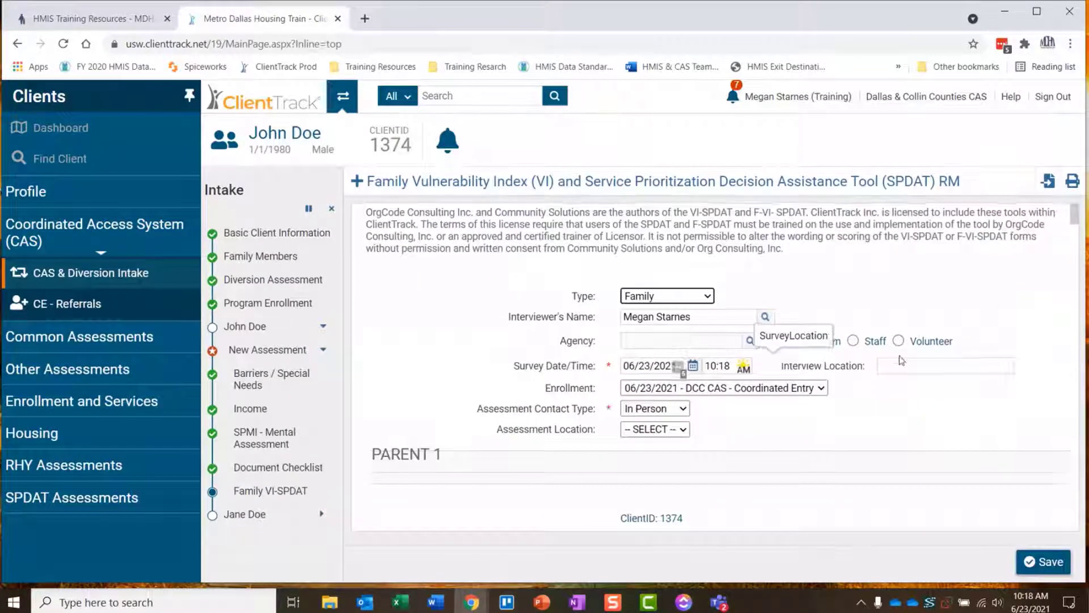
Set the family VI-SPDAT status to Placed on prioritization list and save it.
{"action": "scroll", "coordinate": [926, 373], "scroll_direction": "down", "scroll_amount": 6}
{"action": "left_click_drag", "start_coordinate": [1074, 242], "coordinate": [1079, 531]}
{"action": "left_click", "coordinate": [749, 517]}
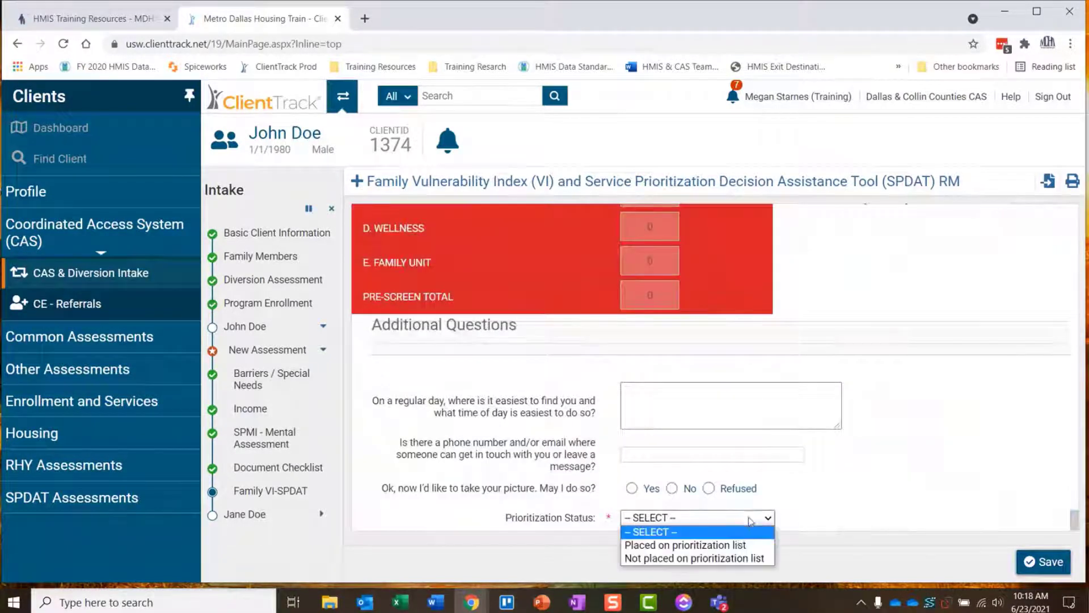
{"action": "left_click", "coordinate": [739, 544]}
{"action": "left_click", "coordinate": [1017, 562]}
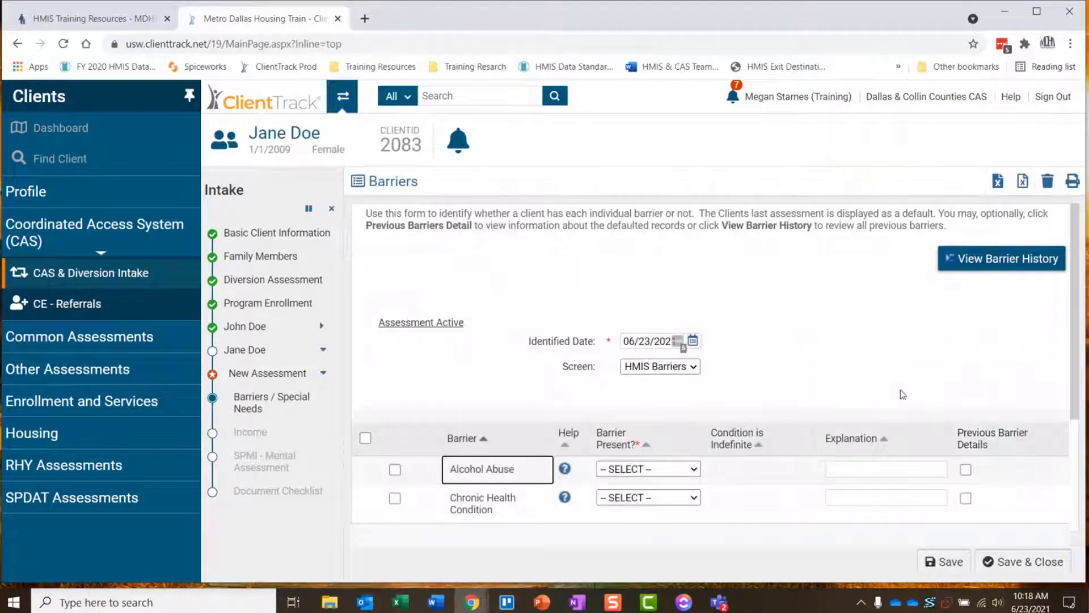
Include every barrier row for the daughter and save her barriers form.
{"action": "scroll", "coordinate": [901, 389], "scroll_direction": "down", "scroll_amount": 3}
{"action": "left_click", "coordinate": [365, 271]}
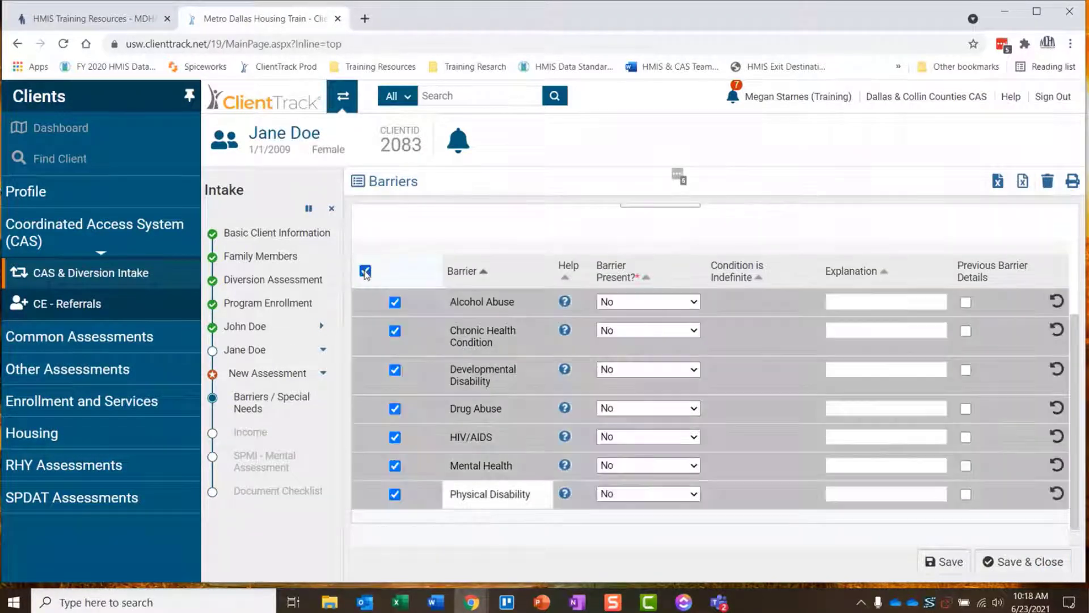
{"action": "left_click", "coordinate": [1020, 564]}
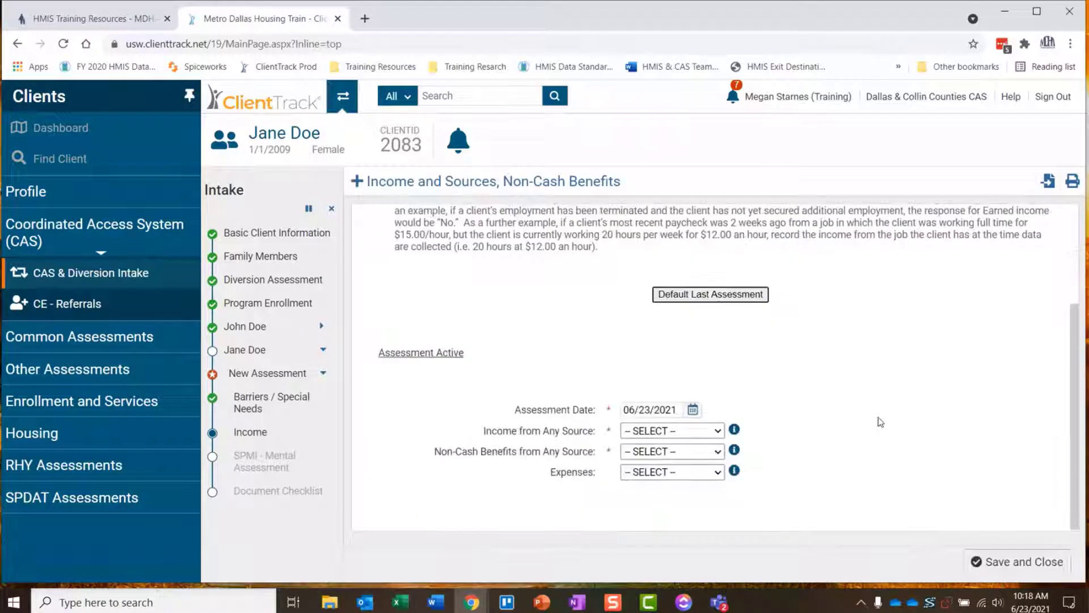
Answer No to the daughter's income and non-cash benefits, then save her SPMI and document checklist.
{"action": "left_click", "coordinate": [704, 430]}
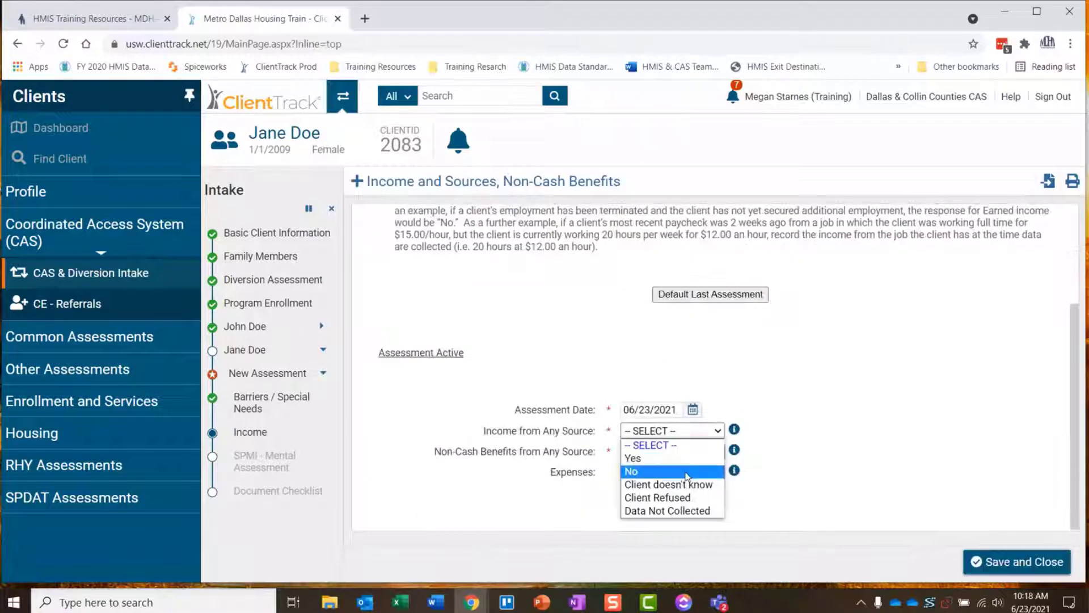
{"action": "left_click", "coordinate": [659, 471]}
{"action": "left_click", "coordinate": [692, 451]}
{"action": "left_click", "coordinate": [685, 493]}
{"action": "left_click", "coordinate": [1015, 562]}
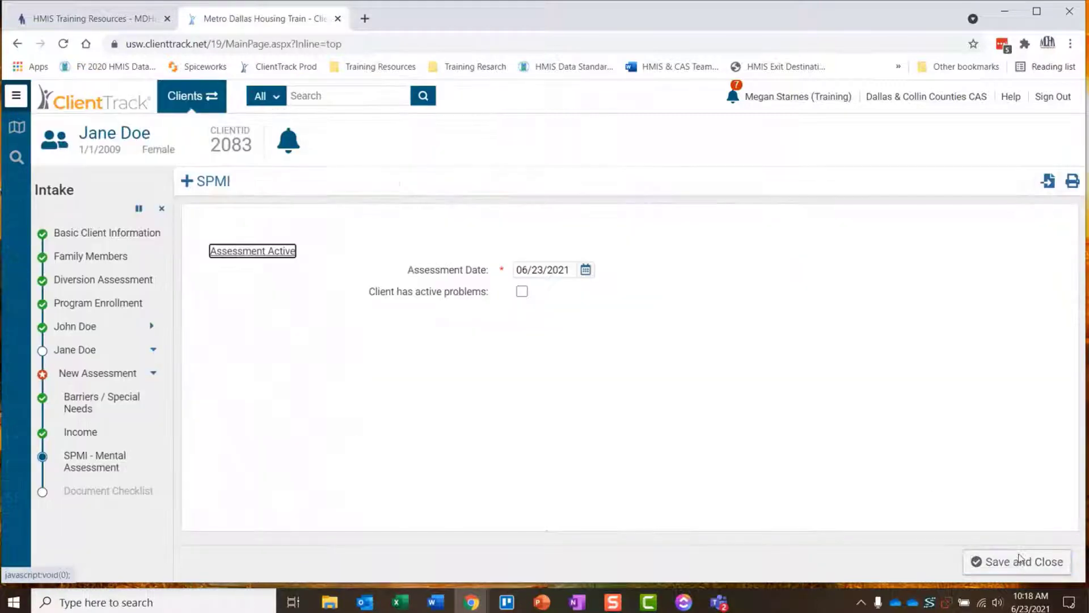
{"action": "left_click", "coordinate": [1016, 562]}
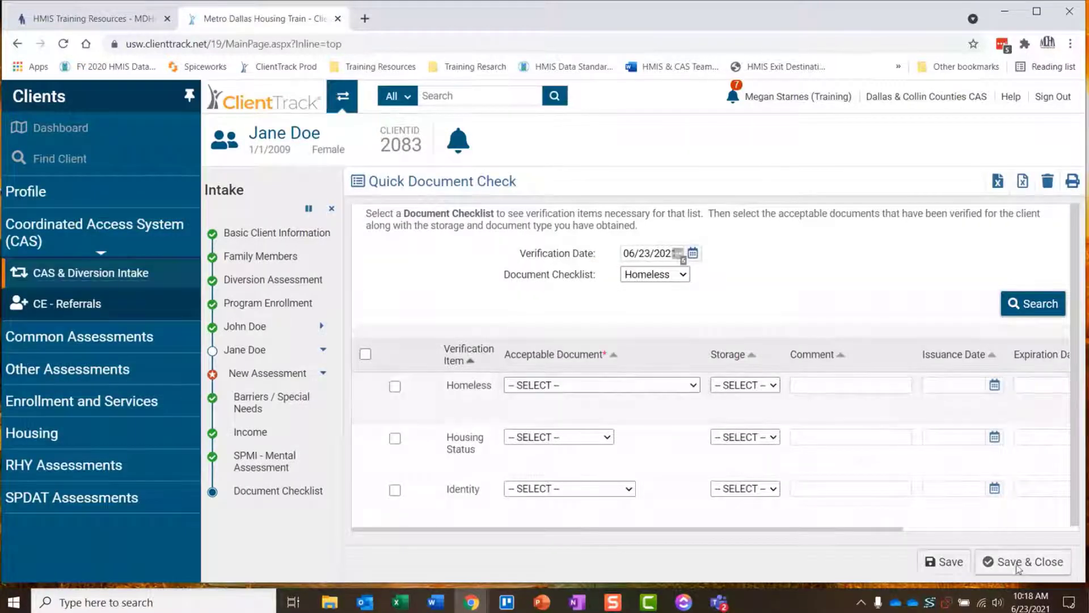
{"action": "left_click", "coordinate": [1016, 561]}
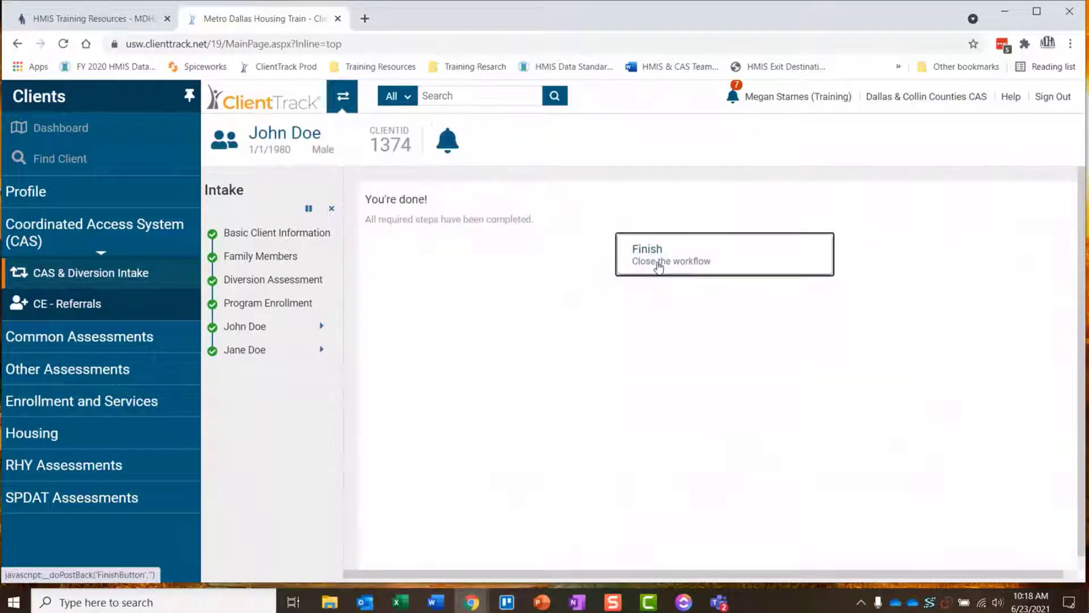
Finish the completed intake workflow and scroll over the client dashboard.
{"action": "left_click", "coordinate": [652, 261]}
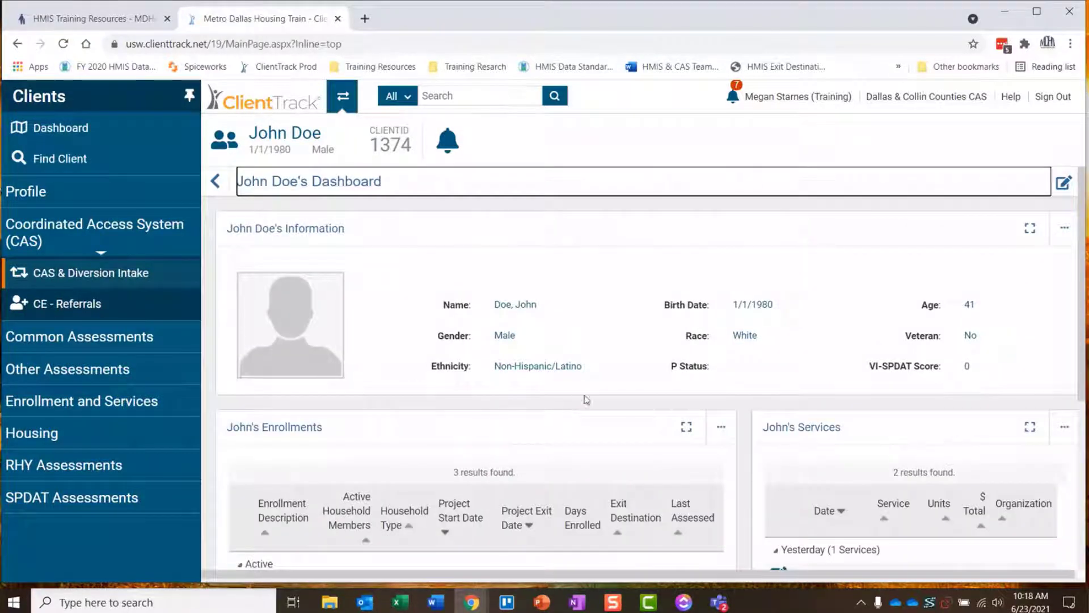
{"action": "scroll", "coordinate": [610, 385], "scroll_direction": "down", "scroll_amount": 4}
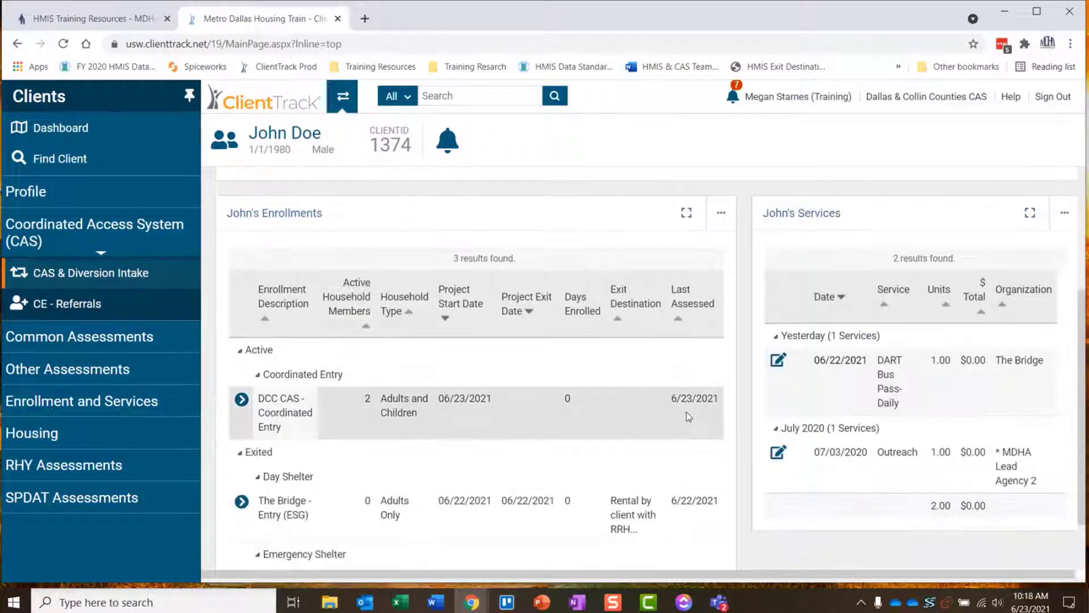
{"action": "scroll", "coordinate": [689, 416], "scroll_direction": "up", "scroll_amount": 3}
{"action": "scroll", "coordinate": [694, 414], "scroll_direction": "down", "scroll_amount": 2}
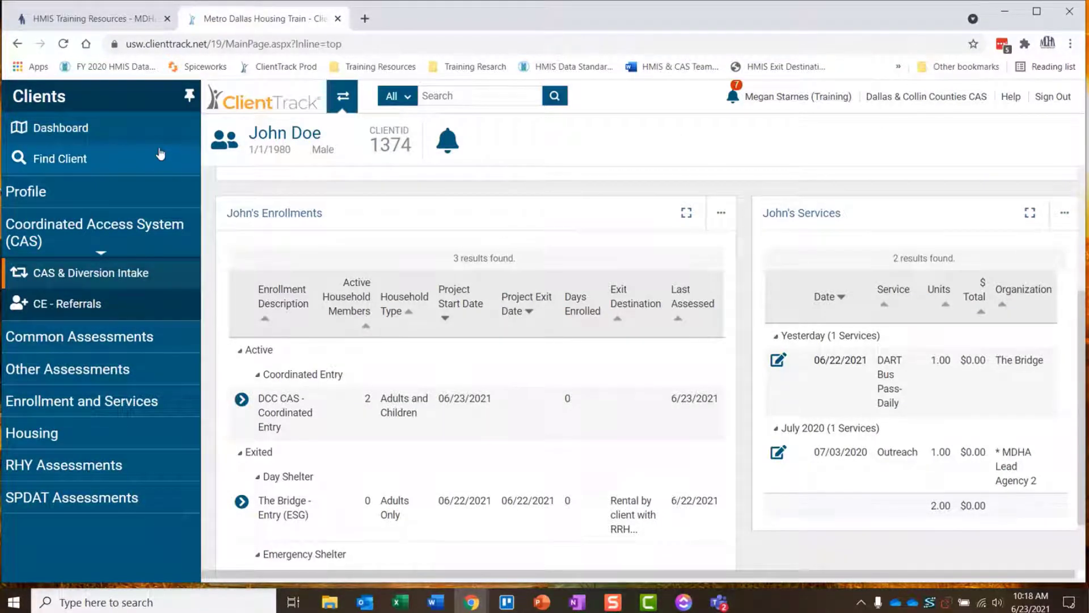
Dismiss the workspace chooser and go to Case Managers under the client's Profile.
{"action": "left_click", "coordinate": [343, 96]}
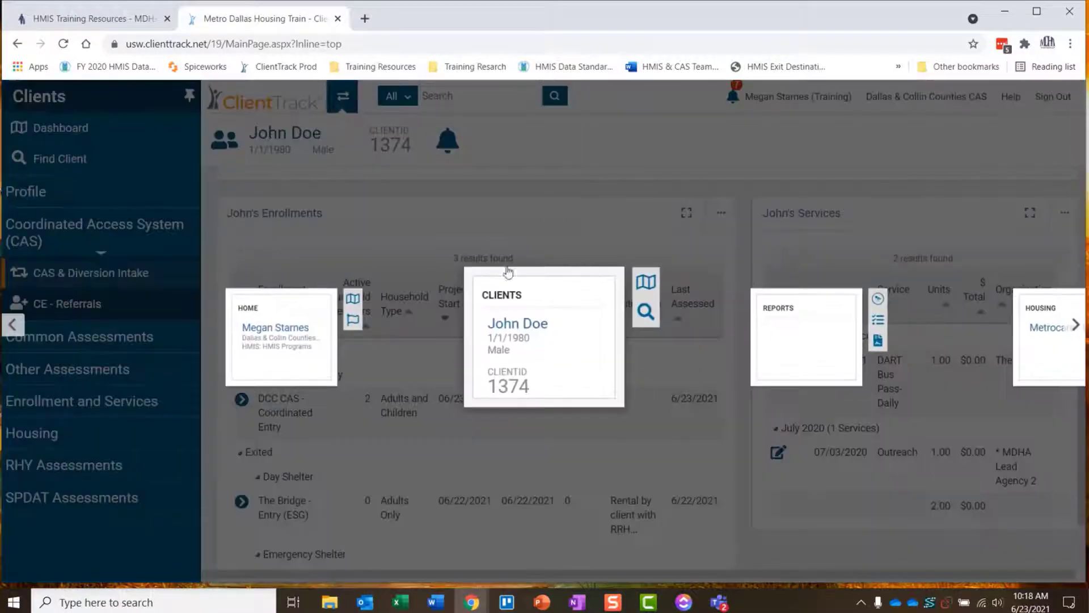
{"action": "left_click", "coordinate": [575, 346]}
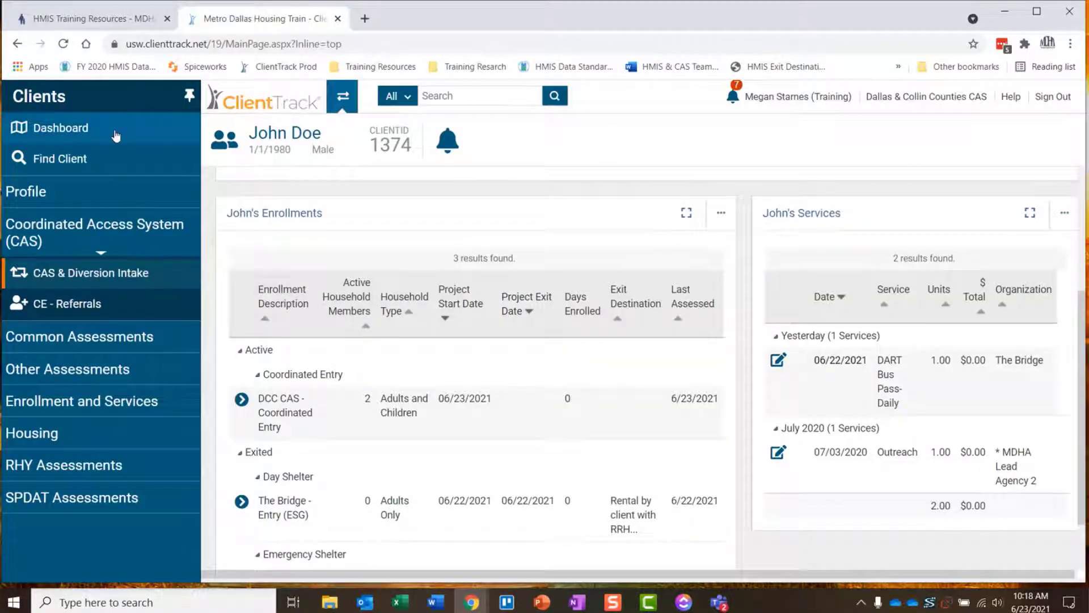
{"action": "left_click", "coordinate": [57, 195]}
{"action": "left_click", "coordinate": [109, 291]}
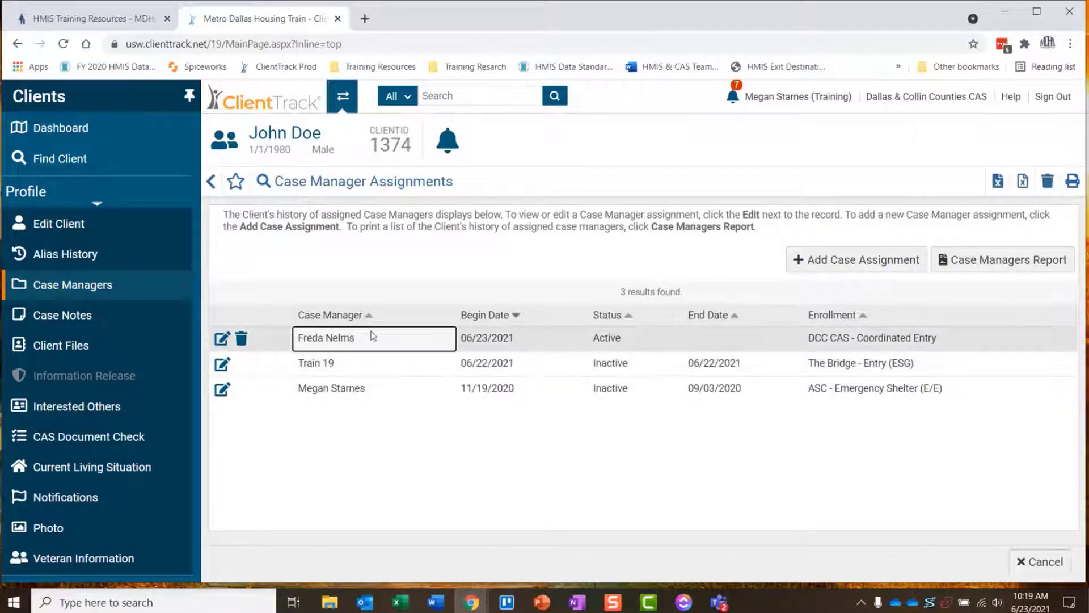
Point out the Active Coordinated Entry assignment and the two Inactive ones, including the 09/03/2020 end date.
{"action": "left_click_drag", "start_coordinate": [311, 338], "coordinate": [942, 343]}
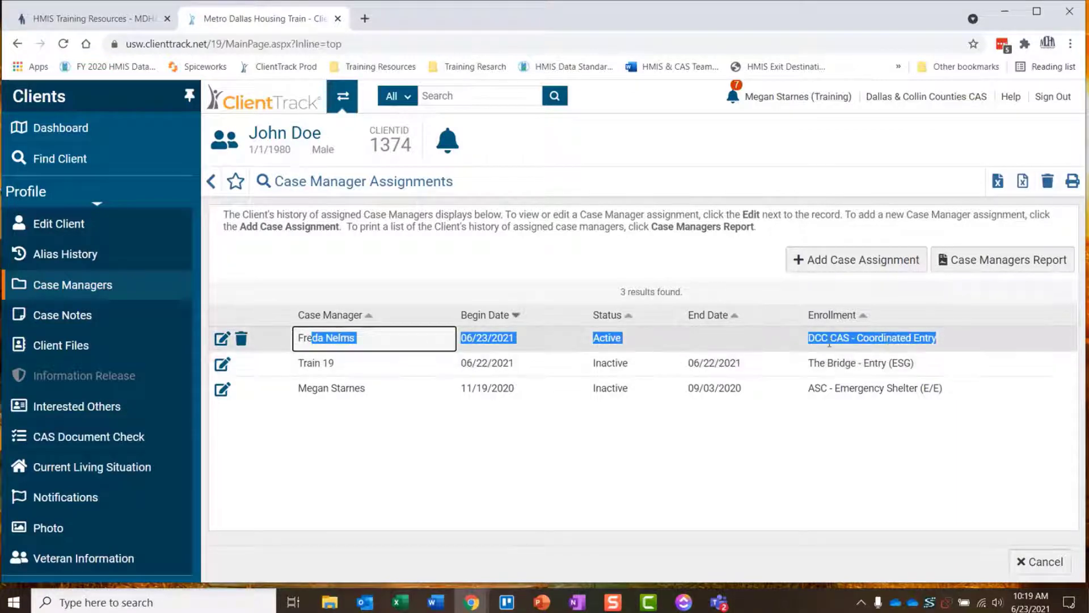
{"action": "left_click", "coordinate": [818, 338]}
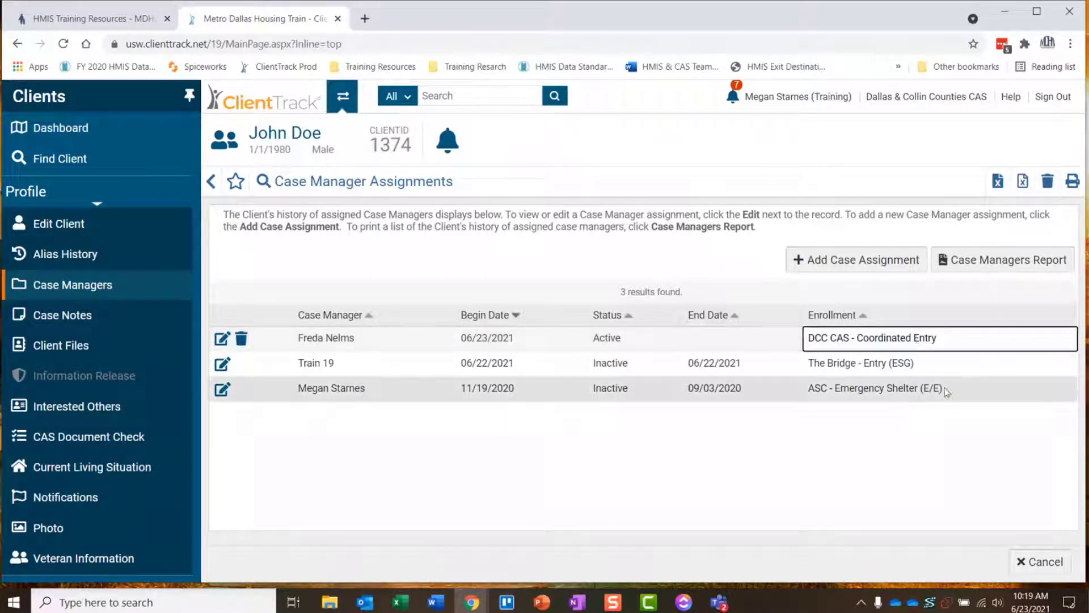
{"action": "left_click_drag", "start_coordinate": [946, 389], "coordinate": [767, 388]}
{"action": "left_click", "coordinate": [767, 388]}
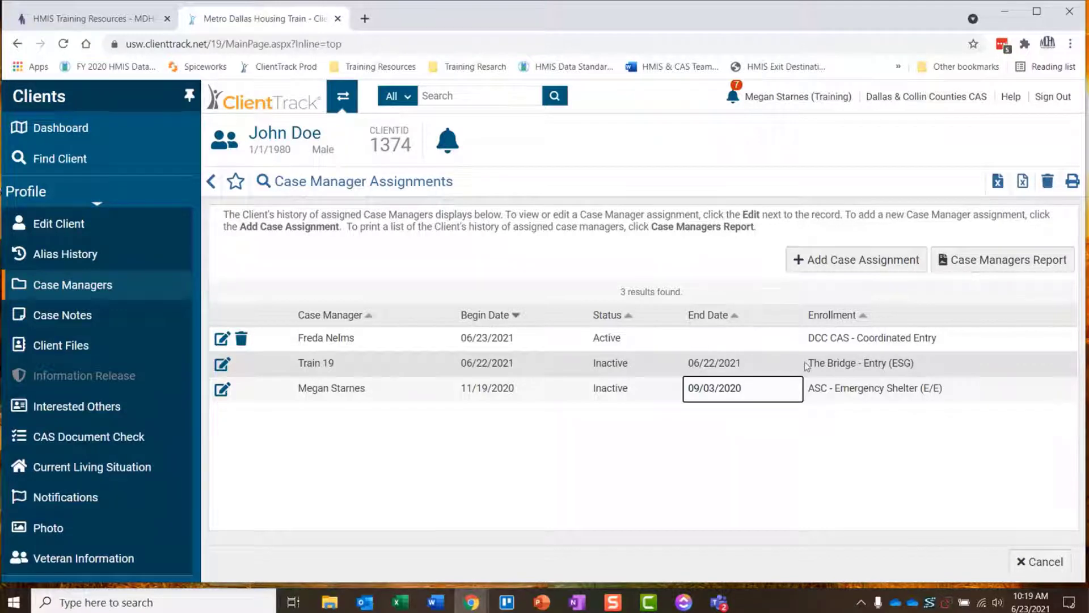
{"action": "left_click", "coordinate": [598, 363]}
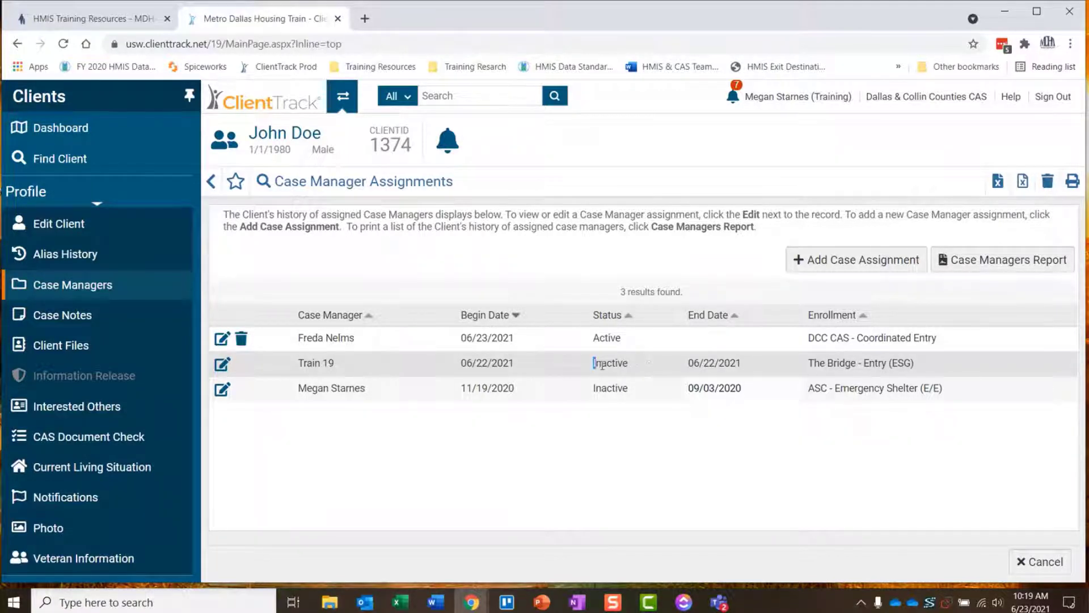
{"action": "left_click", "coordinate": [627, 395]}
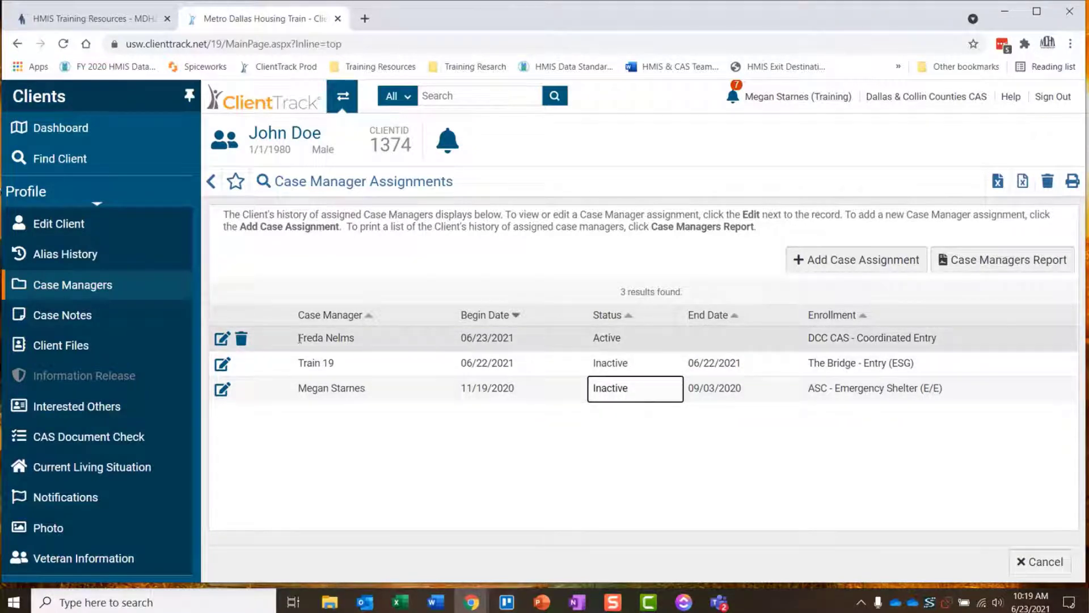
{"action": "left_click_drag", "start_coordinate": [300, 338], "coordinate": [939, 344]}
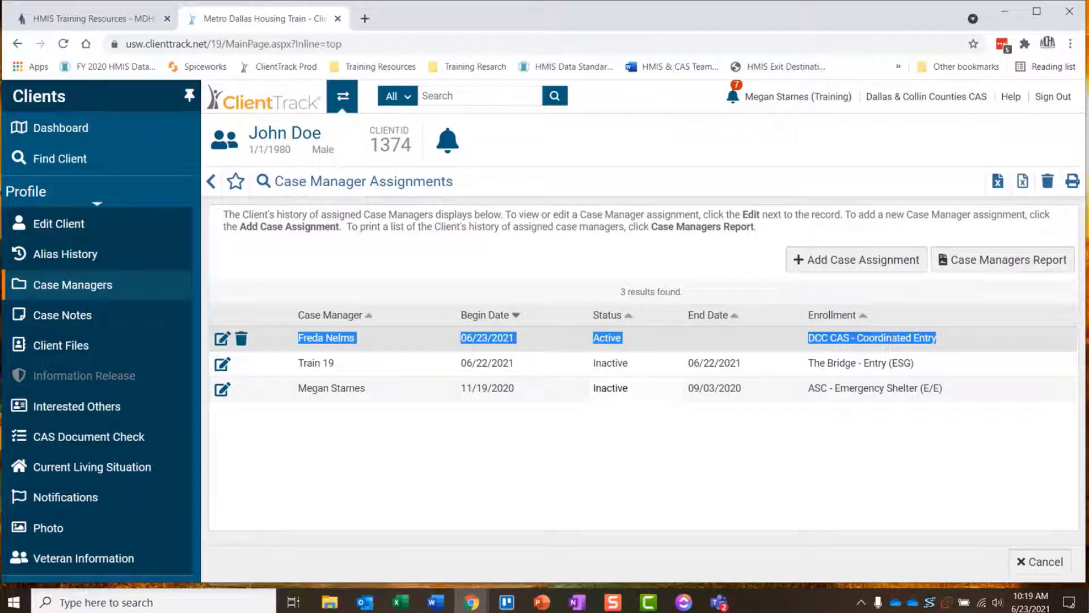
{"action": "left_click", "coordinate": [866, 339]}
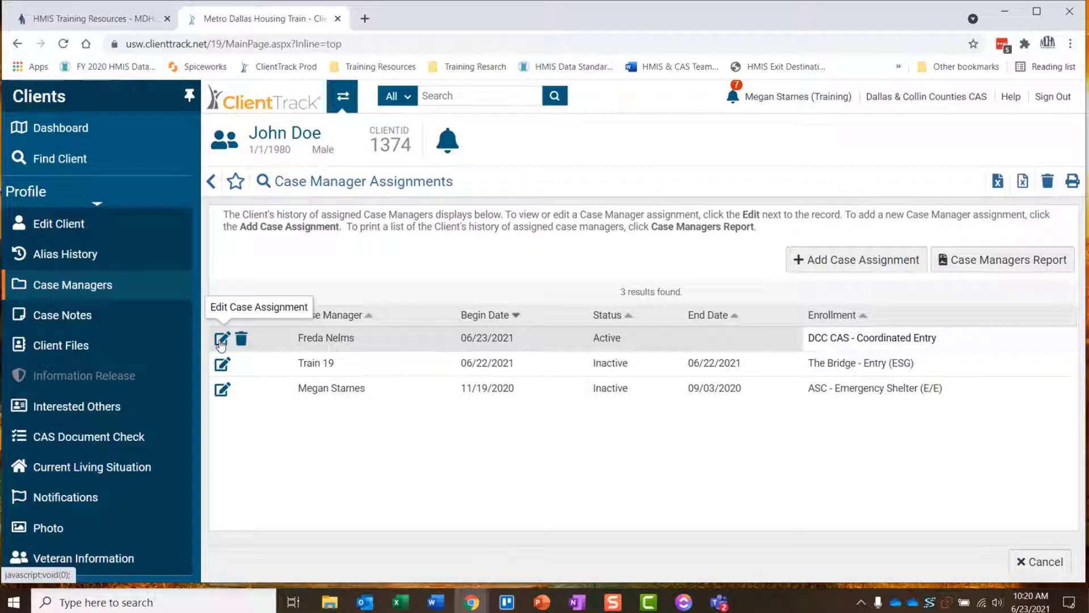
Edit the Active 06/23/2021 Coordinated Entry assignment and review its begin date, ending date and case manager.
{"action": "left_click", "coordinate": [221, 339]}
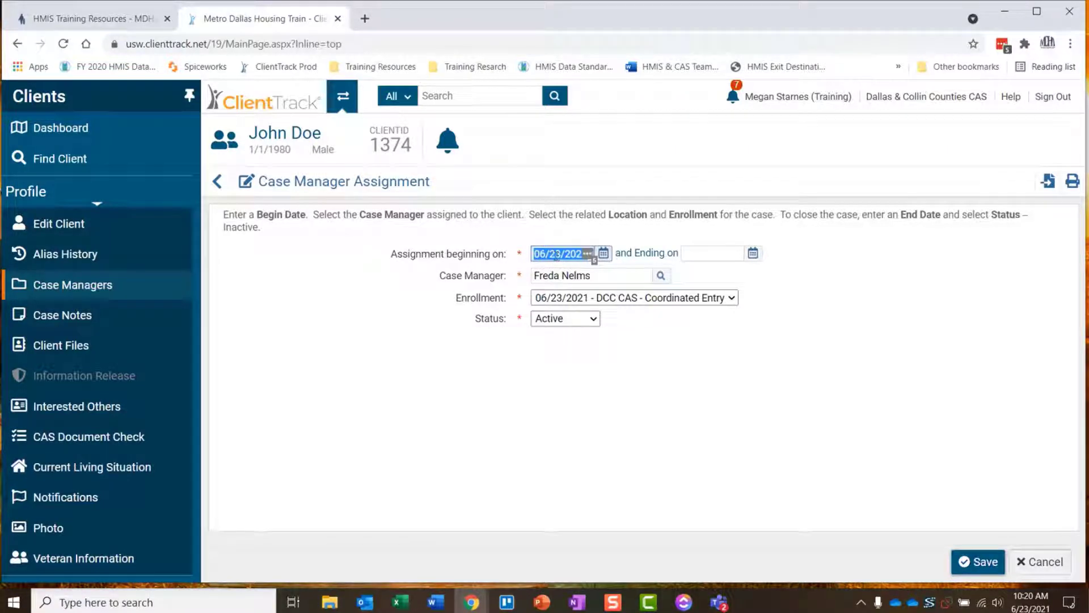
{"action": "left_click", "coordinate": [555, 255]}
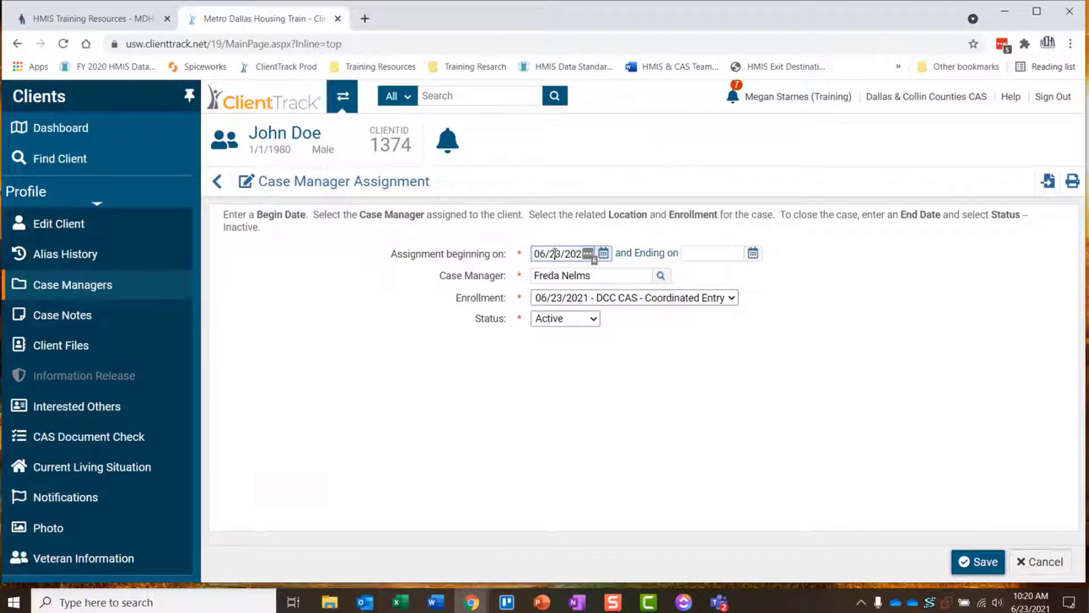
{"action": "left_click", "coordinate": [703, 256]}
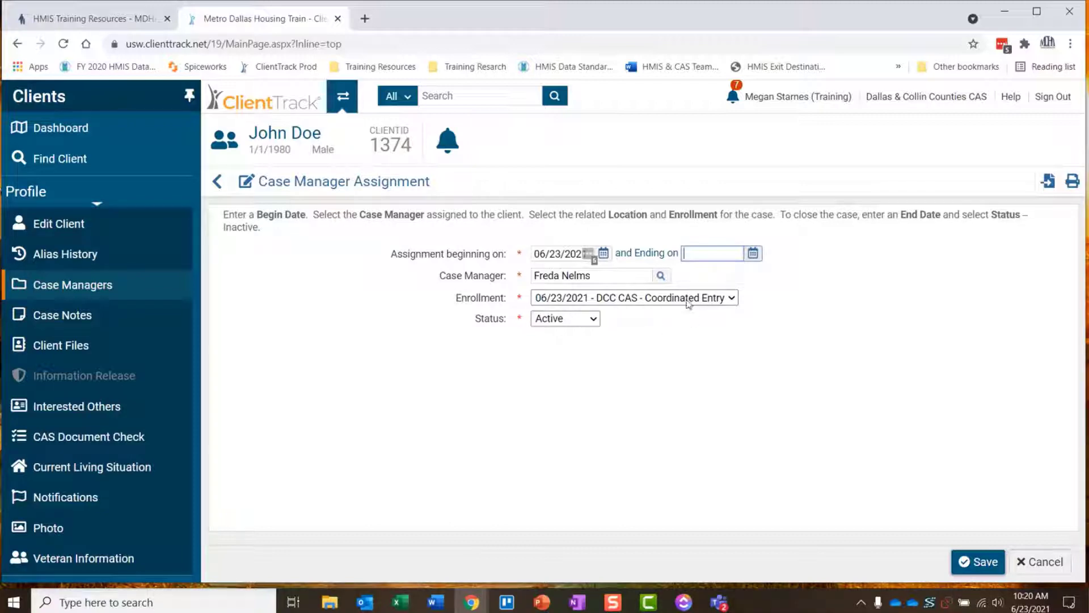
{"action": "left_click", "coordinate": [572, 276]}
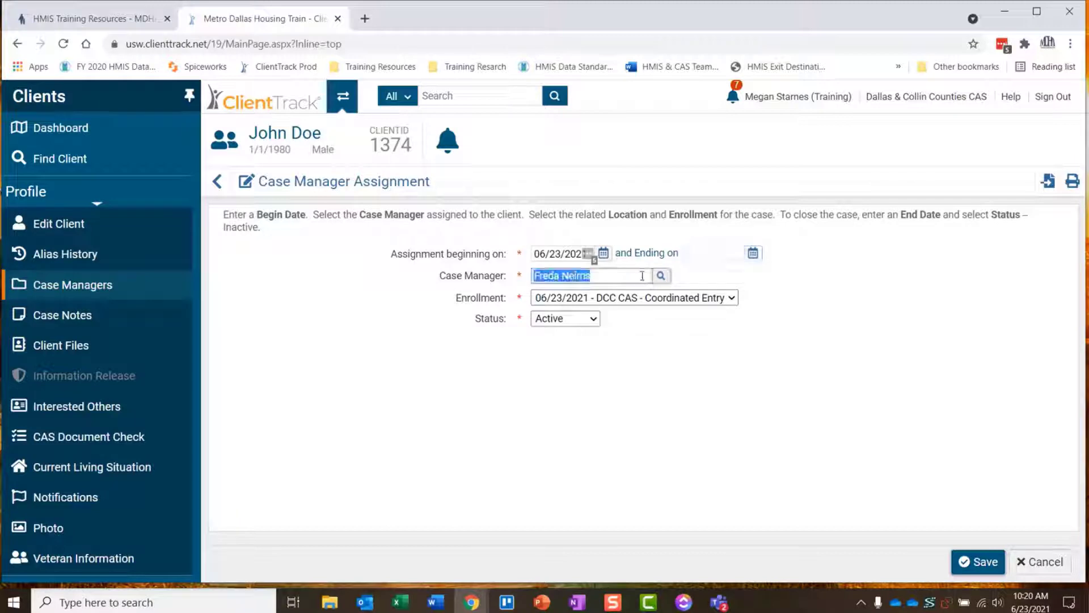
{"action": "left_click", "coordinate": [642, 276]}
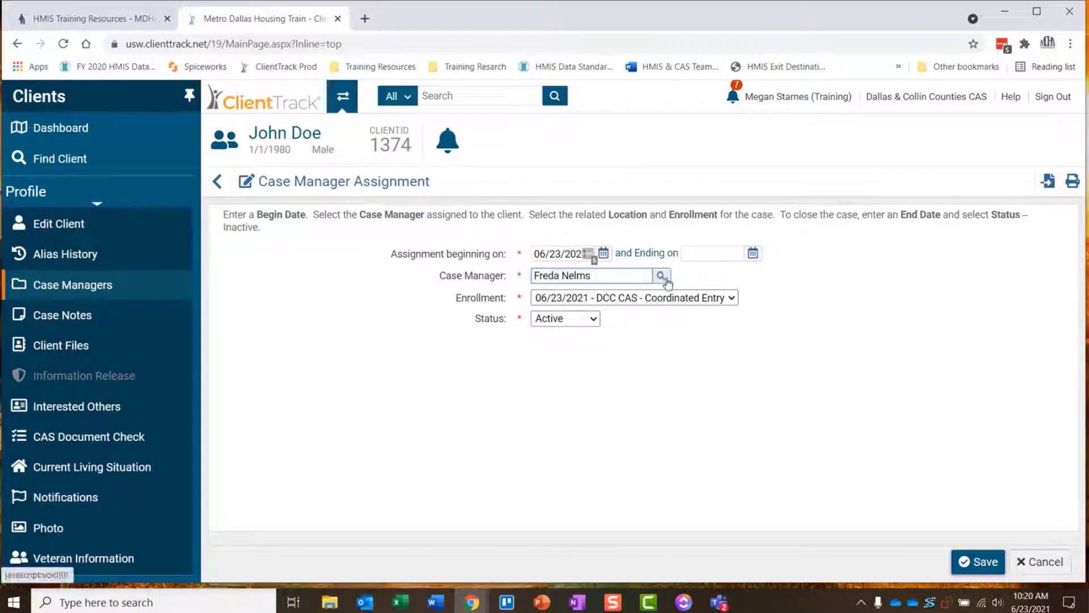
Search staff by a new first name and pick the matching person as case manager.
{"action": "left_click", "coordinate": [668, 278]}
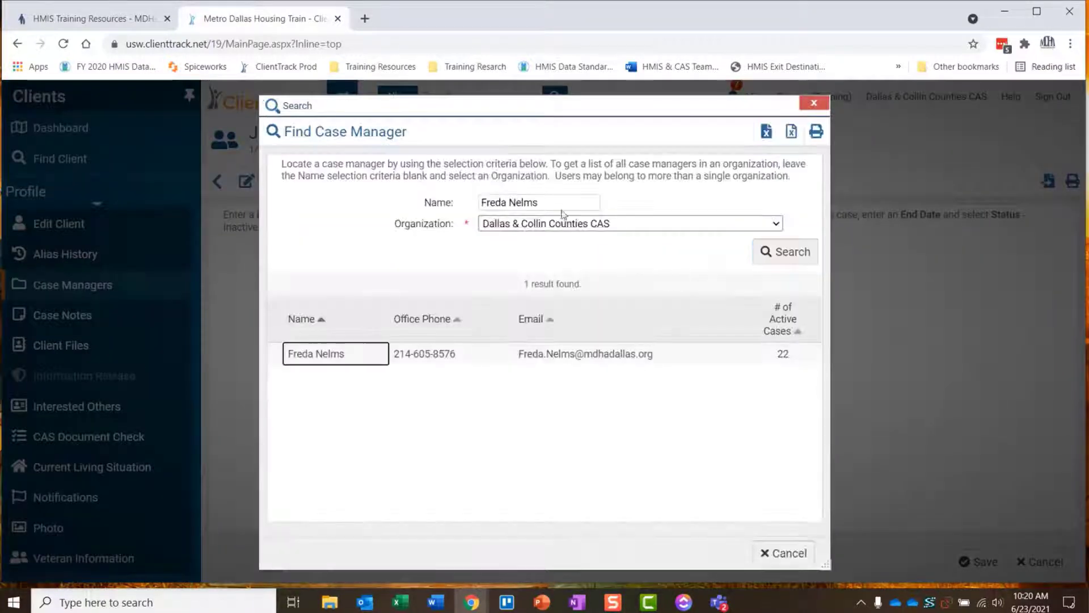
{"action": "triple_click", "coordinate": [551, 201]}
{"action": "type", "text": "megan"}
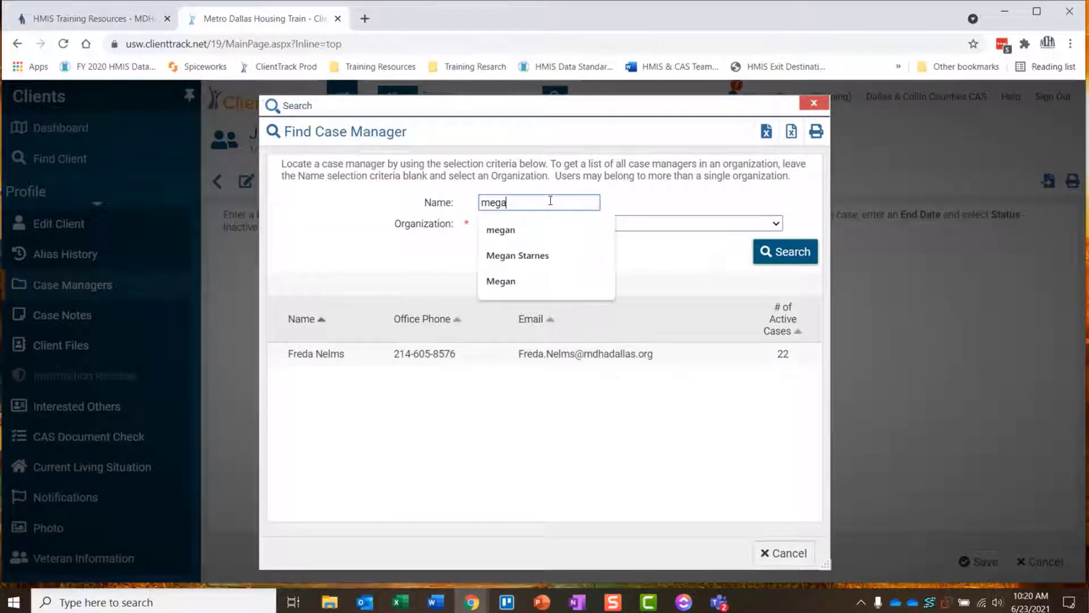
{"action": "left_click", "coordinate": [538, 230]}
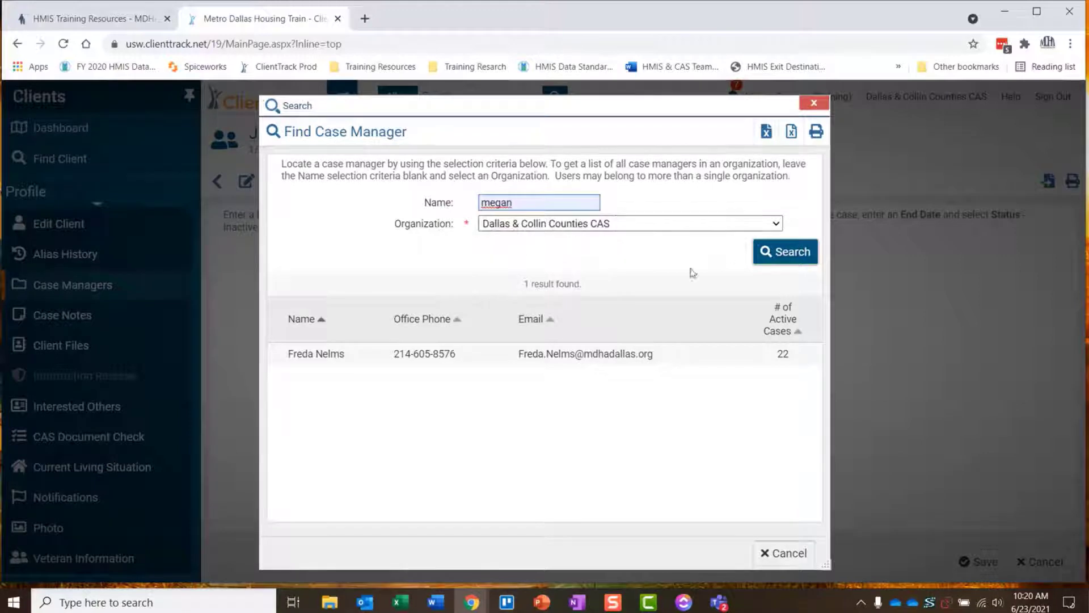
{"action": "left_click", "coordinate": [785, 251]}
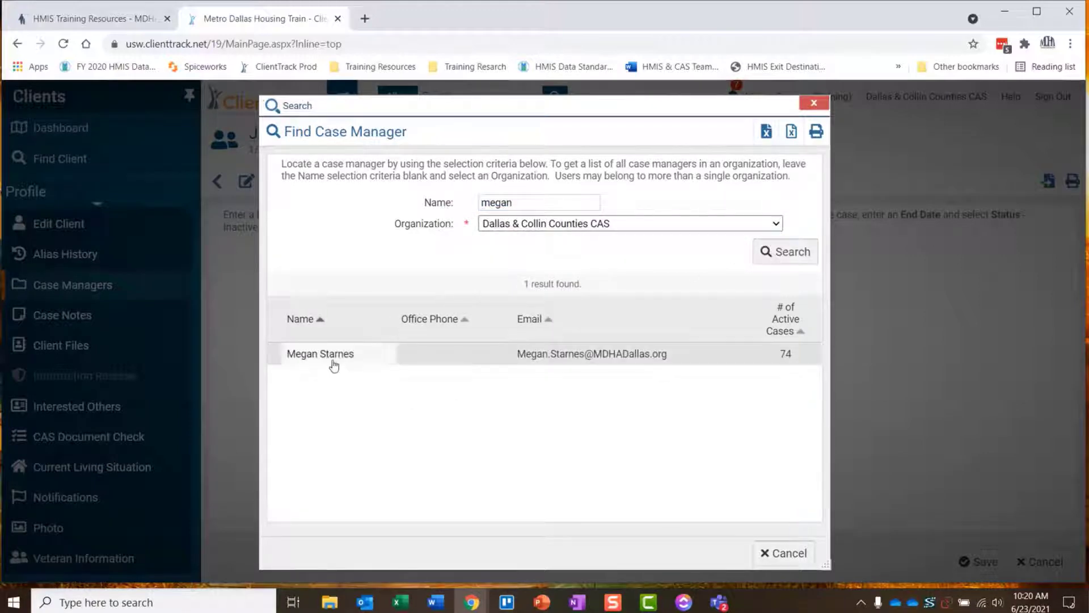
{"action": "left_click", "coordinate": [334, 363]}
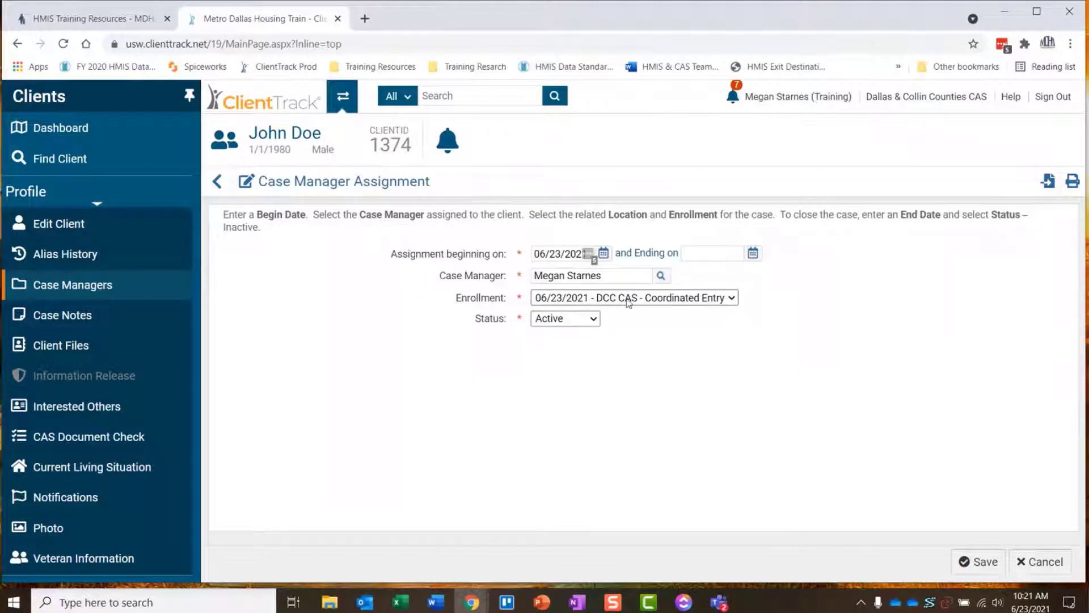
Keep Coordinated Entry enrollment and Active status, save, and check the updated row.
{"action": "left_click", "coordinate": [662, 301]}
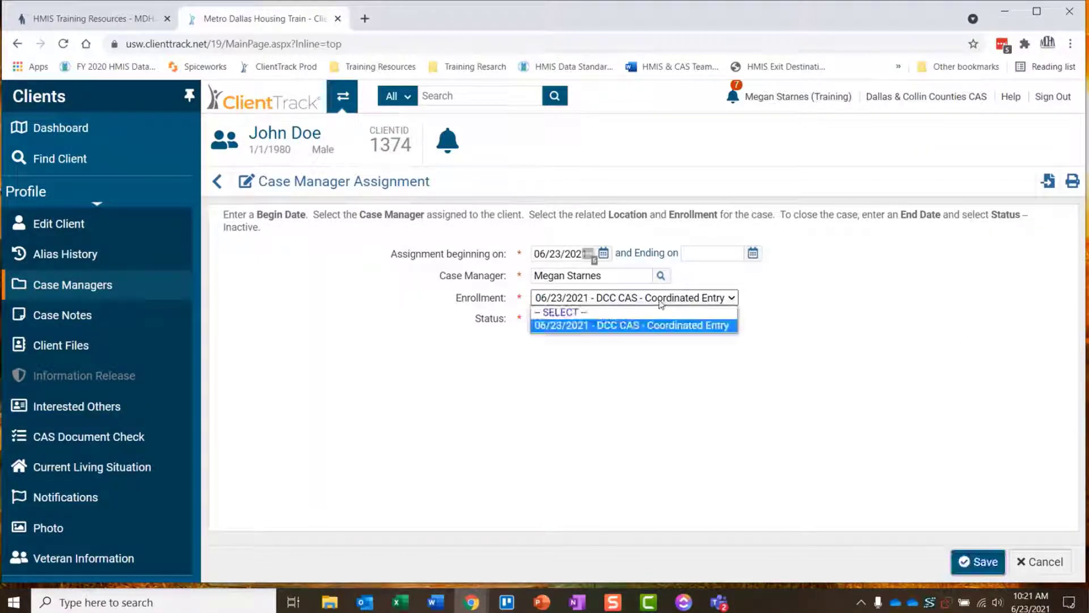
{"action": "left_click", "coordinate": [691, 327]}
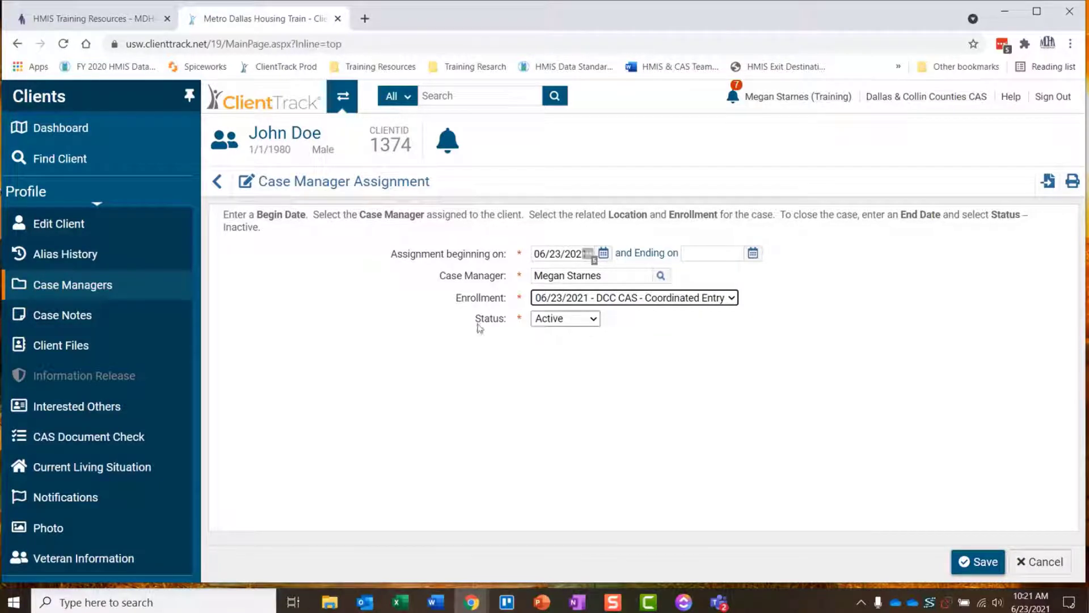
{"action": "left_click", "coordinate": [582, 318]}
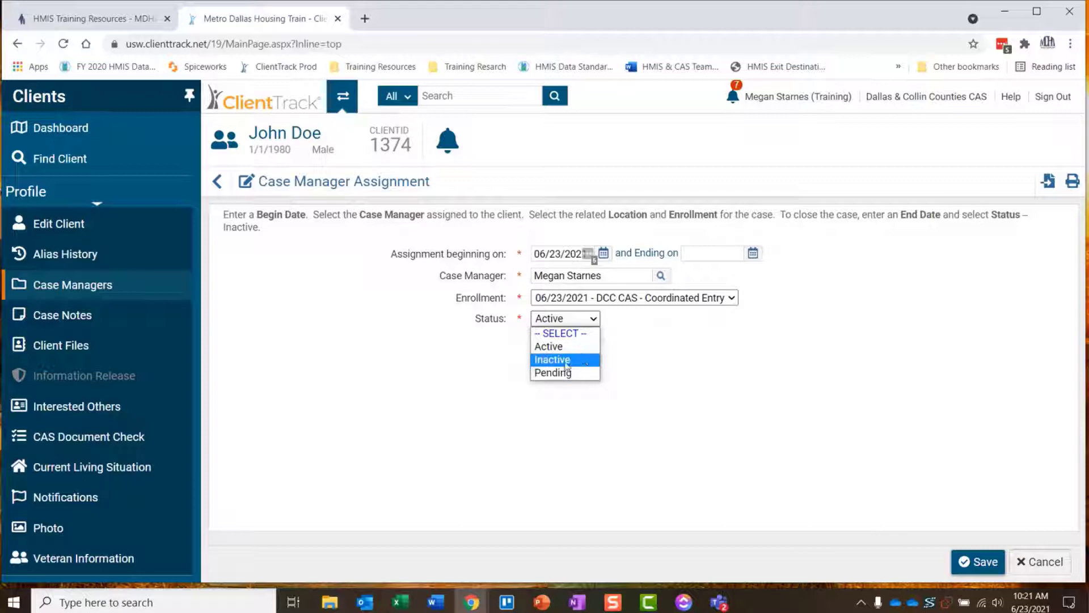
{"action": "left_click", "coordinate": [562, 346]}
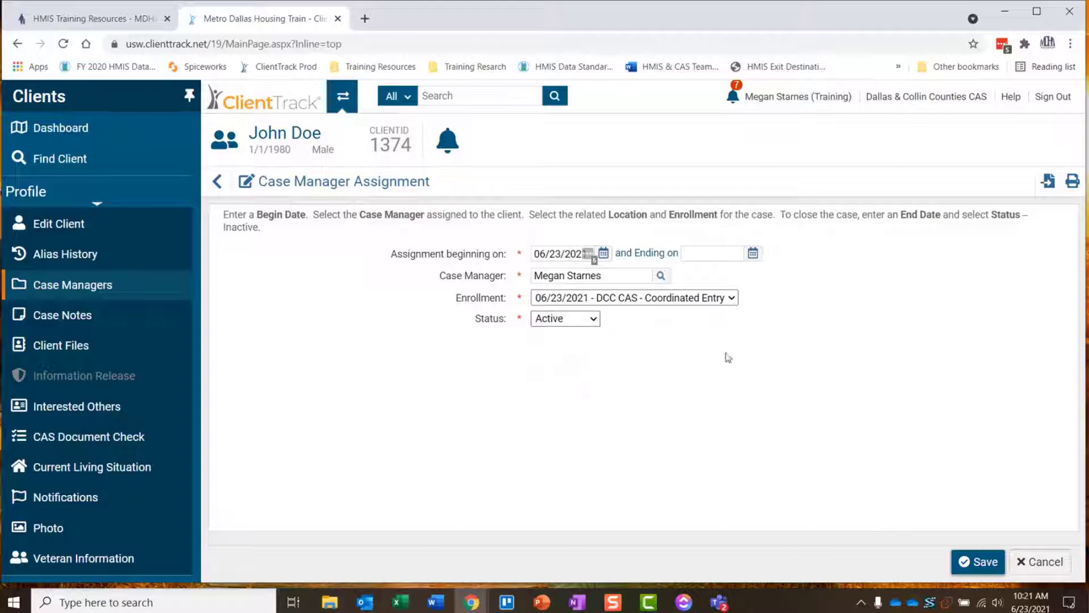
{"action": "left_click", "coordinate": [976, 559]}
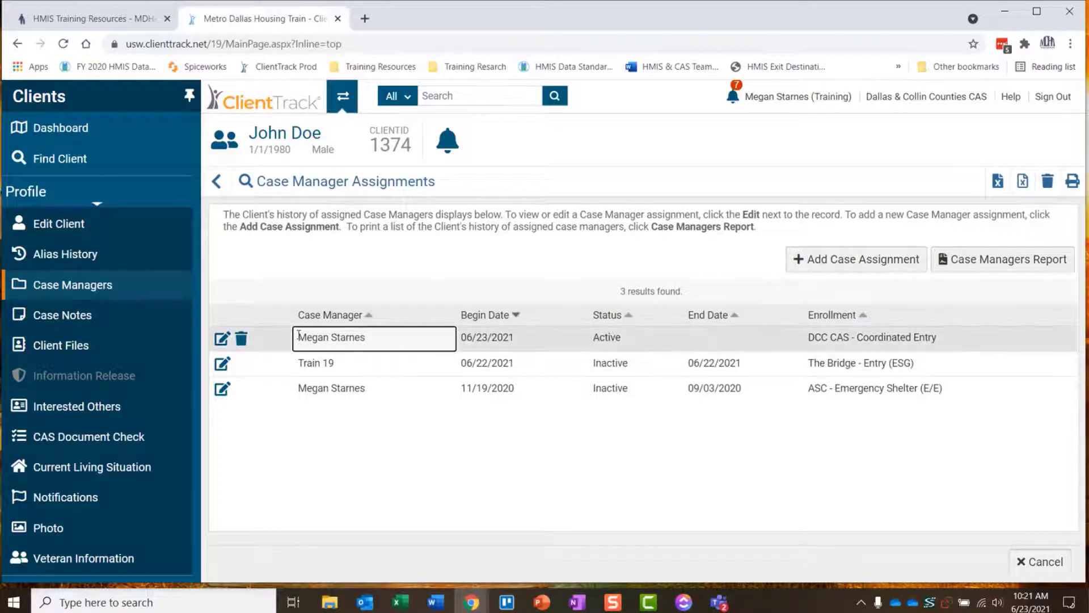
{"action": "left_click_drag", "start_coordinate": [299, 335], "coordinate": [946, 341]}
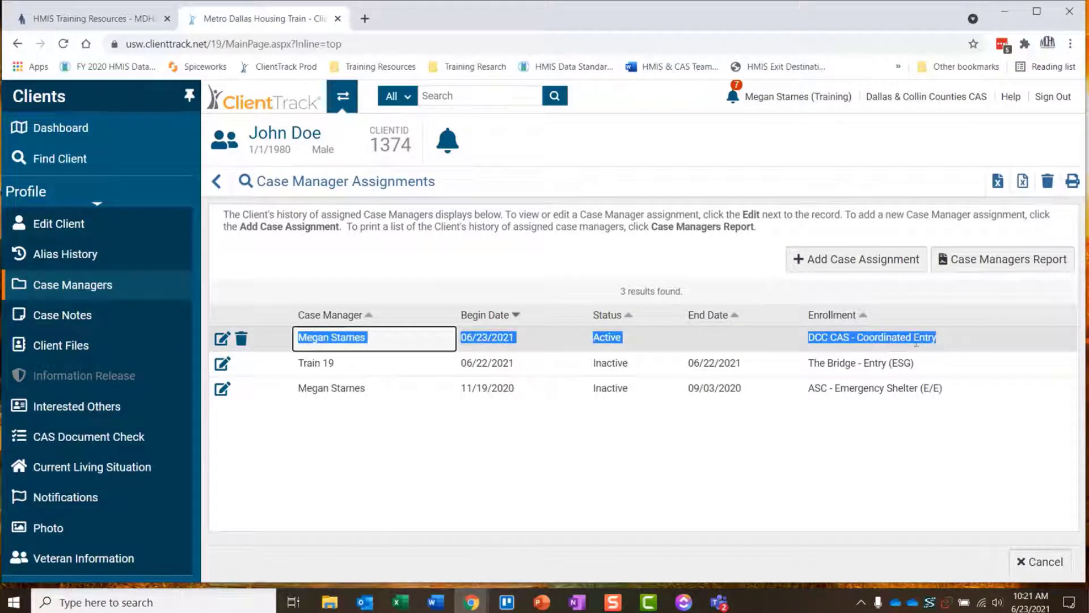
{"action": "left_click", "coordinate": [893, 341]}
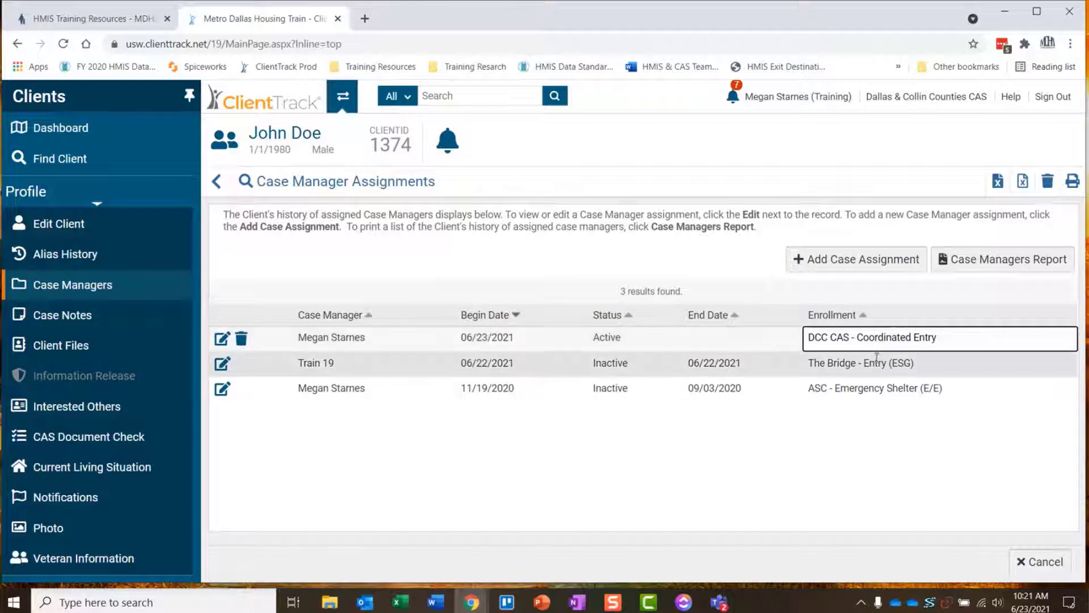
Open a blank Case Manager Assignment form via Add Case Assignment.
{"action": "left_click", "coordinate": [891, 290]}
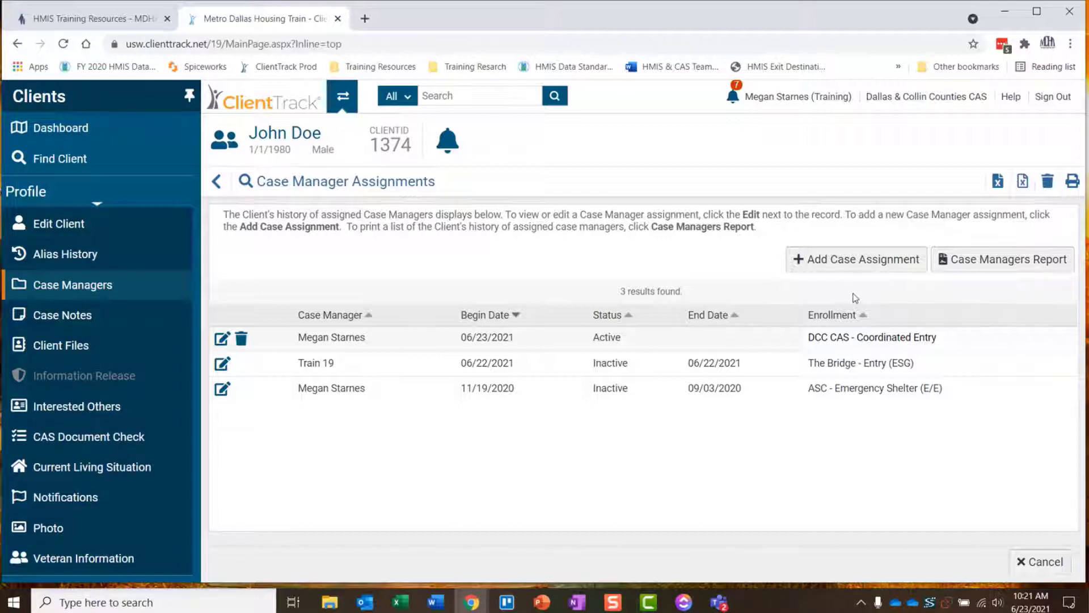
{"action": "left_click", "coordinate": [890, 270]}
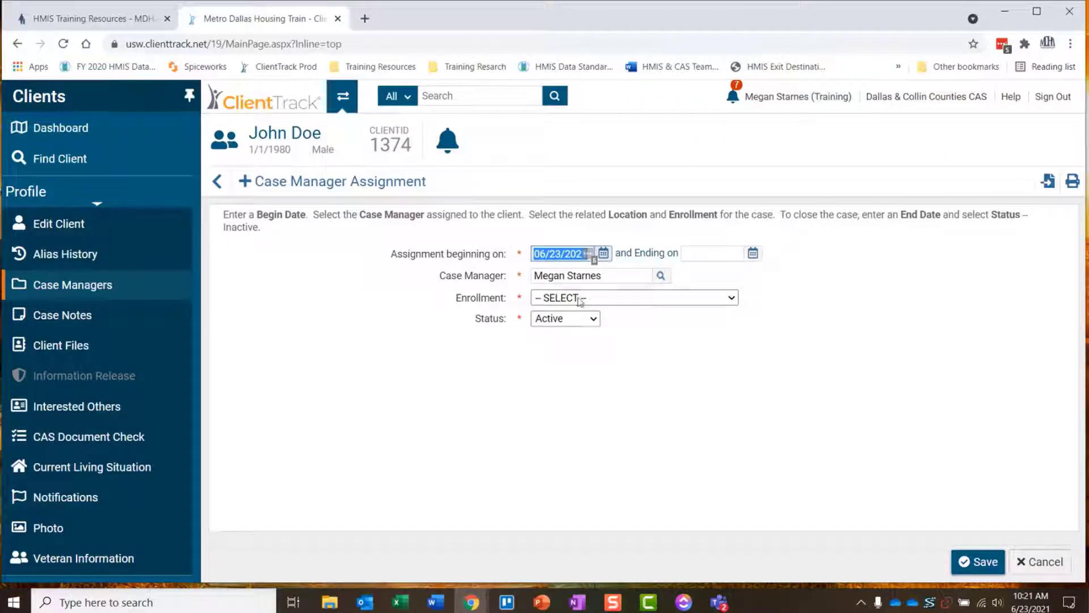
Link the new assignment to the 06/23/2021 DCC CAS - Coordinated Entry enrollment, choose a searched case manager, and save.
{"action": "left_click", "coordinate": [601, 297]}
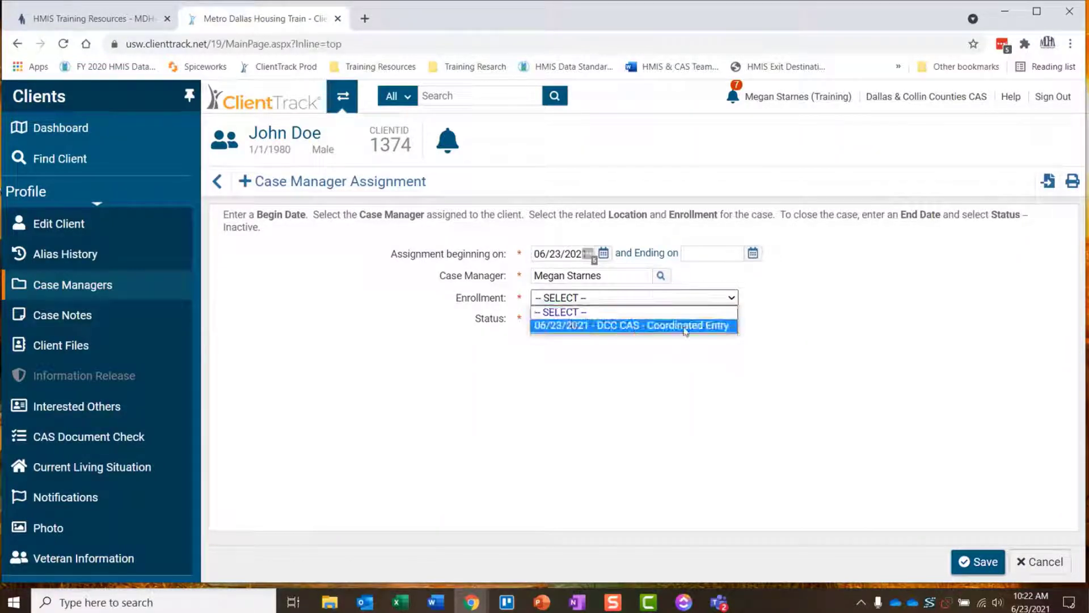
{"action": "left_click", "coordinate": [709, 326]}
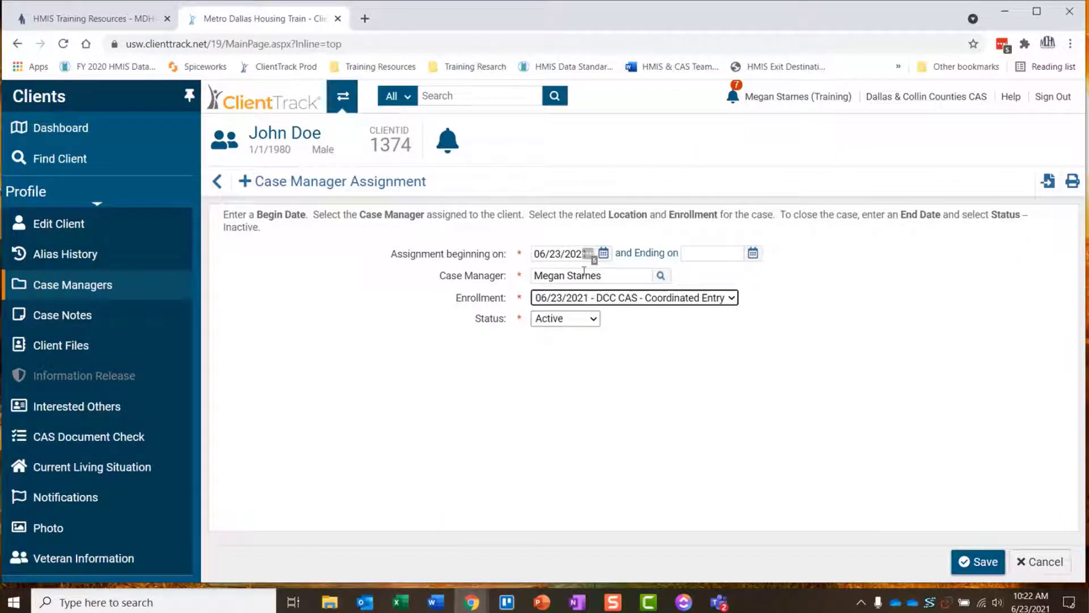
{"action": "left_click", "coordinate": [661, 276]}
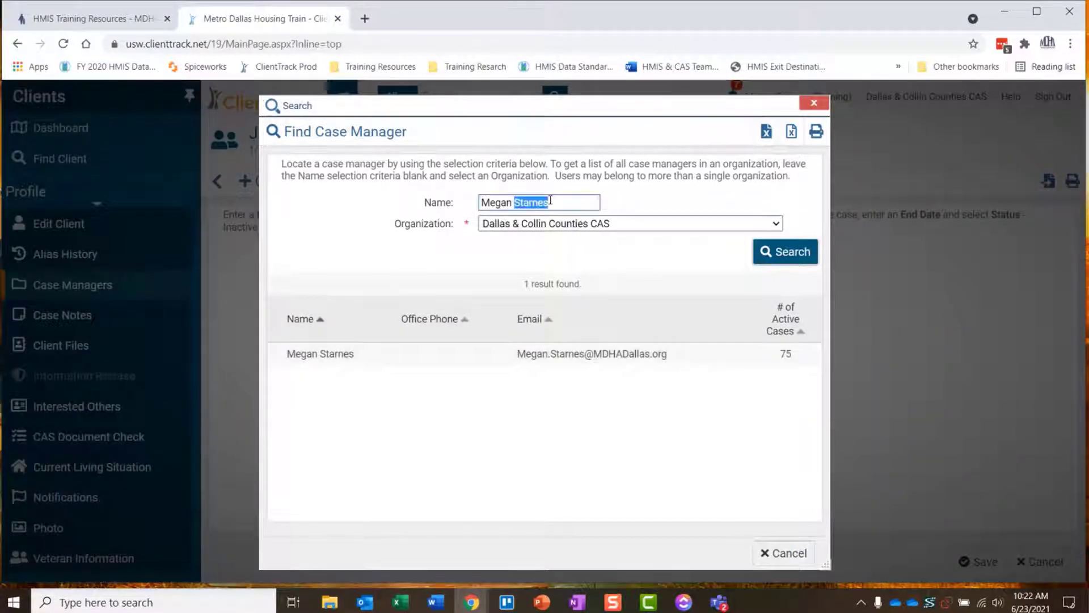
{"action": "triple_click", "coordinate": [547, 202]}
{"action": "type", "text": "freda"}
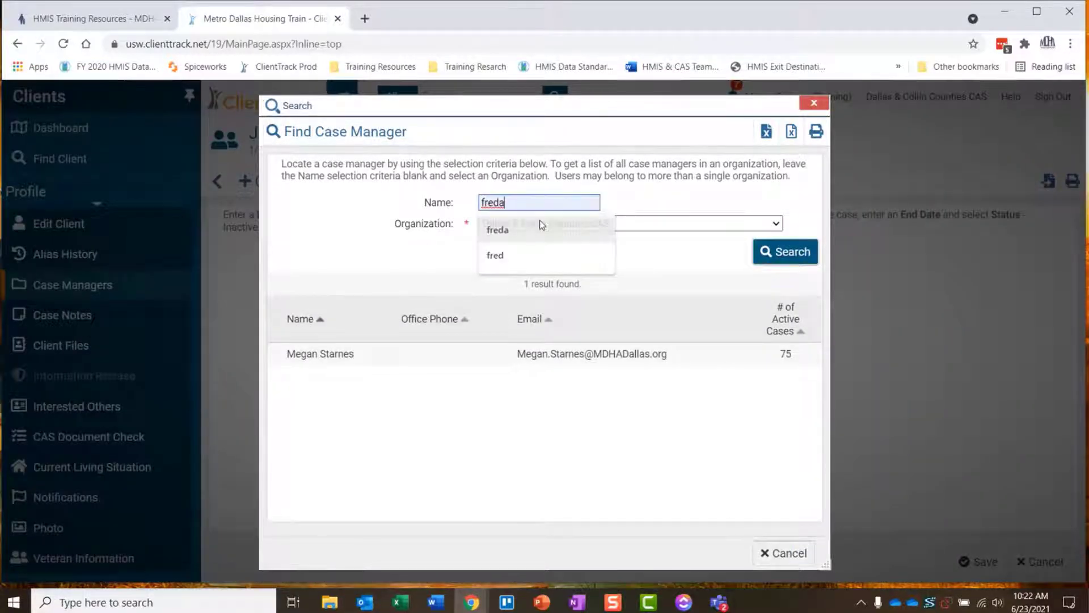
{"action": "left_click", "coordinate": [540, 227]}
{"action": "left_click", "coordinate": [802, 252]}
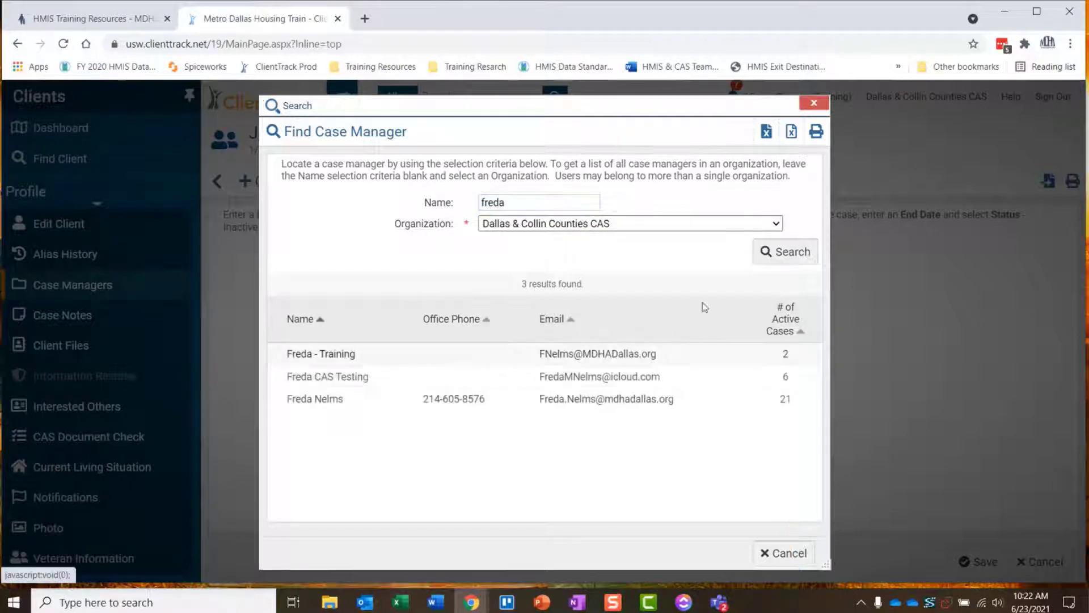
{"action": "left_click", "coordinate": [354, 398]}
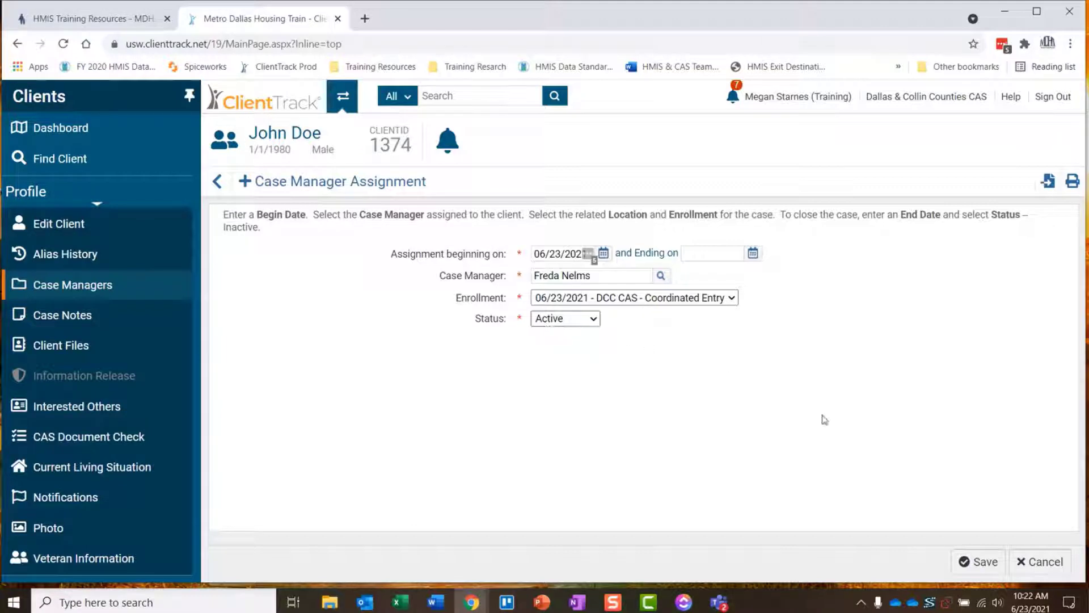
{"action": "left_click", "coordinate": [977, 562]}
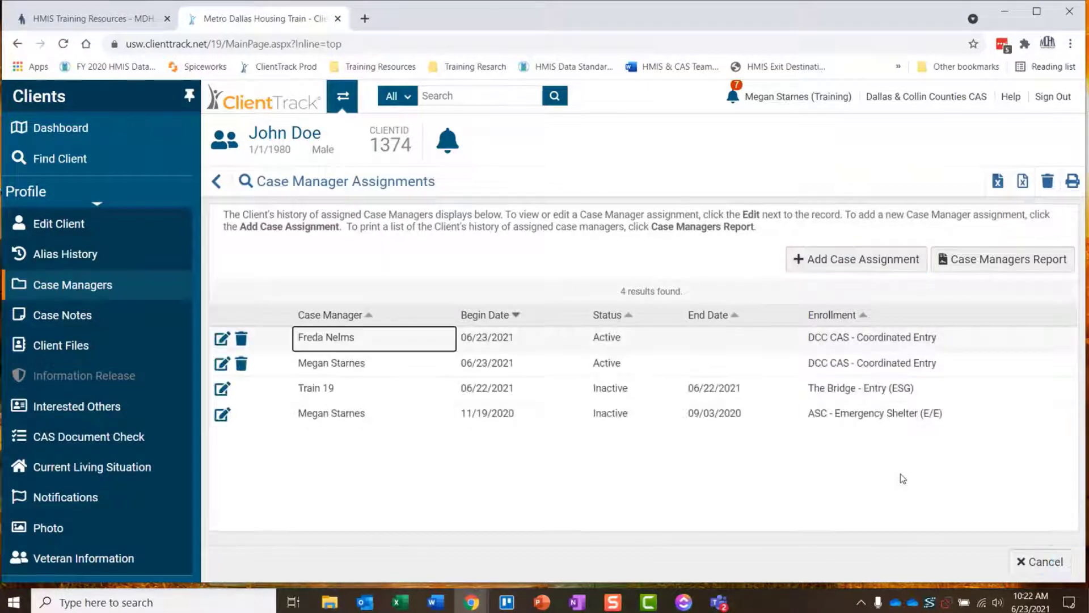
Highlight the two Active assignment rows, then bring up the workspace switcher.
{"action": "left_click_drag", "start_coordinate": [939, 363], "coordinate": [297, 336]}
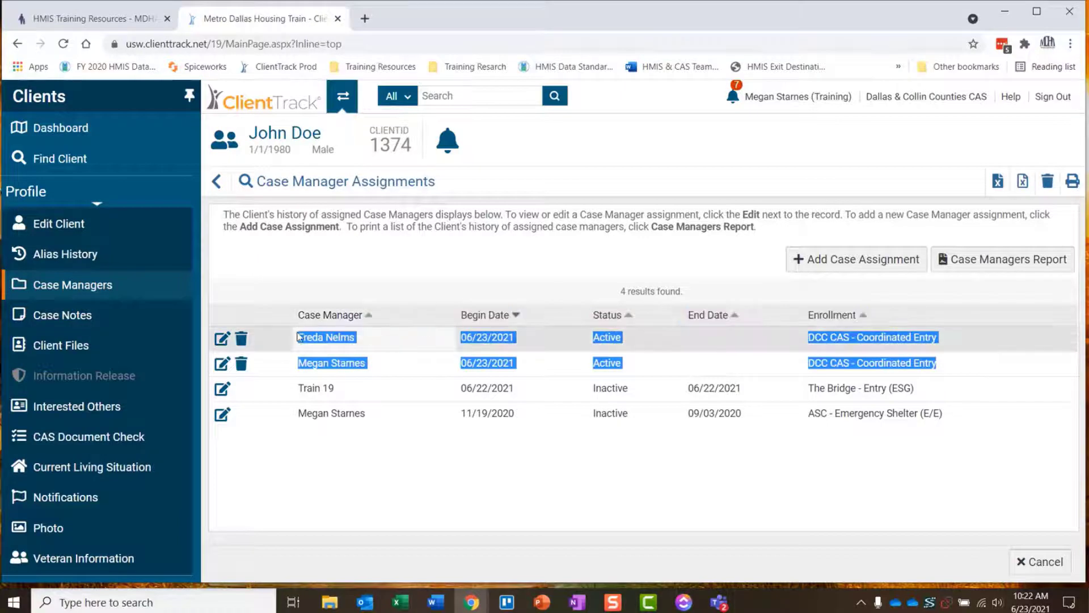
{"action": "left_click", "coordinate": [946, 300]}
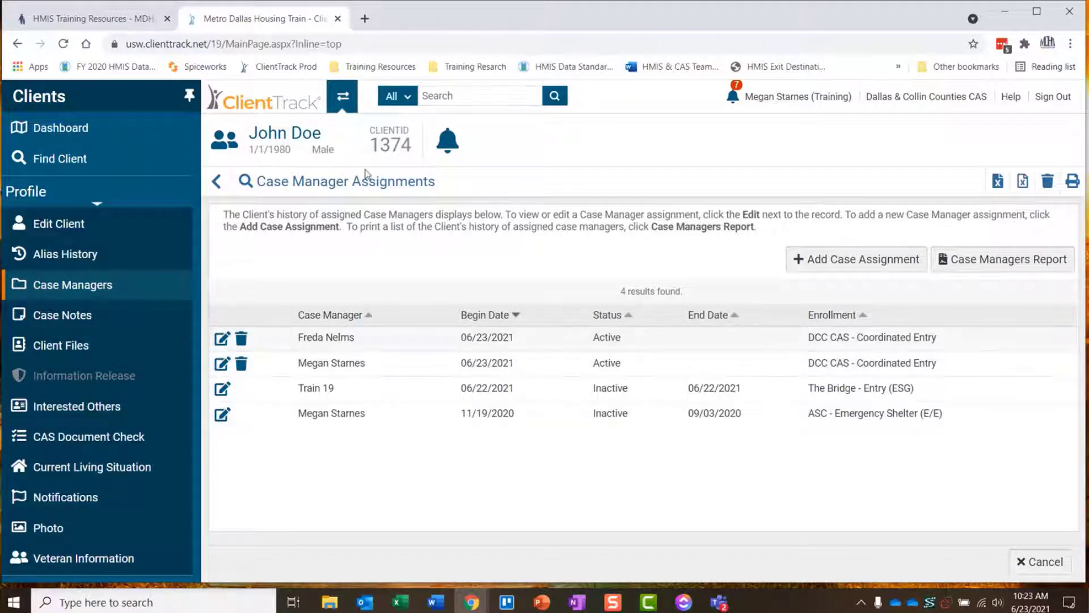
{"action": "left_click", "coordinate": [345, 100]}
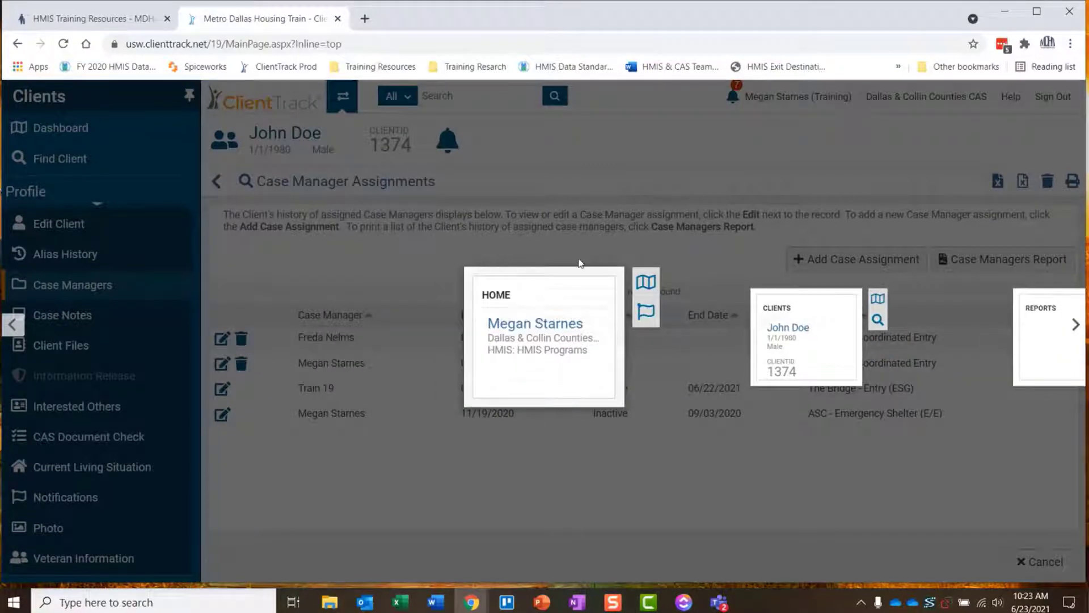
Switch to the Home workspace and scroll through the welcome page and current enrollments.
{"action": "left_click", "coordinate": [593, 384]}
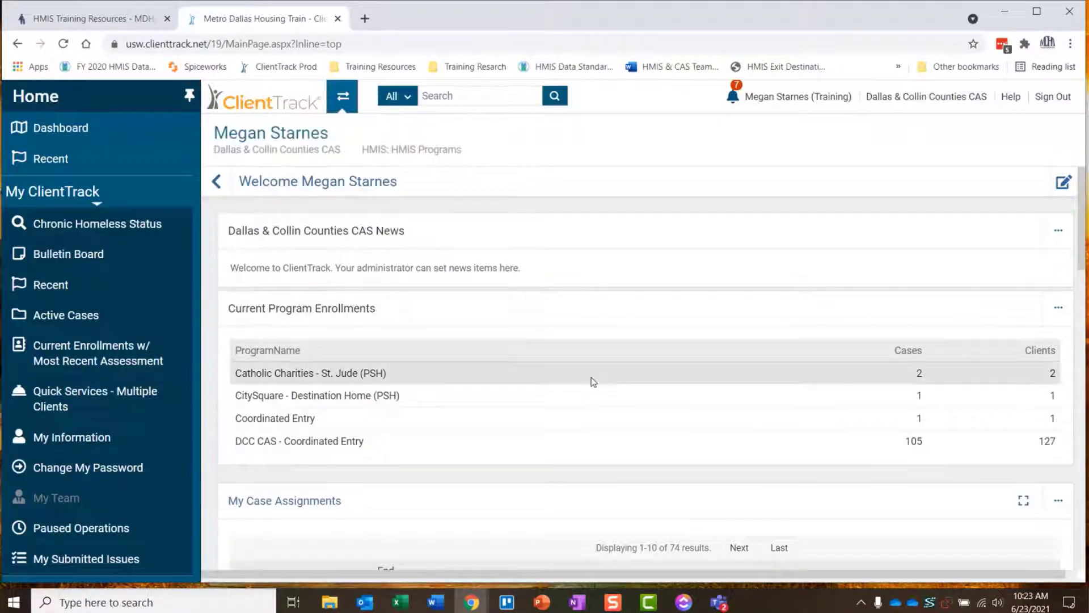
{"action": "scroll", "coordinate": [616, 324], "scroll_direction": "down", "scroll_amount": 3}
{"action": "scroll", "coordinate": [618, 324], "scroll_direction": "down", "scroll_amount": 3}
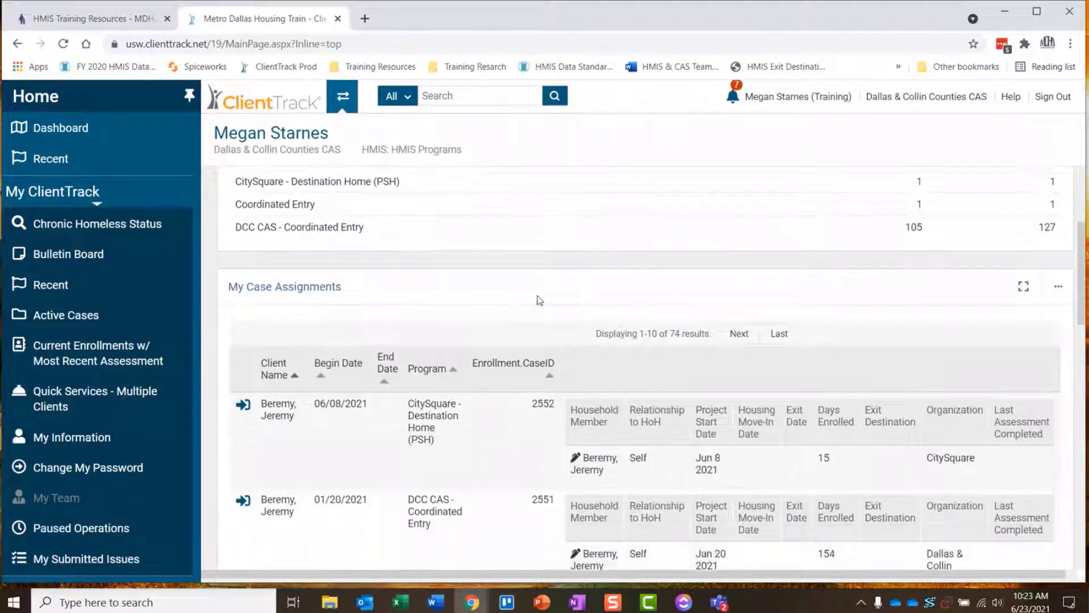
{"action": "left_click_drag", "start_coordinate": [343, 287], "coordinate": [205, 289]}
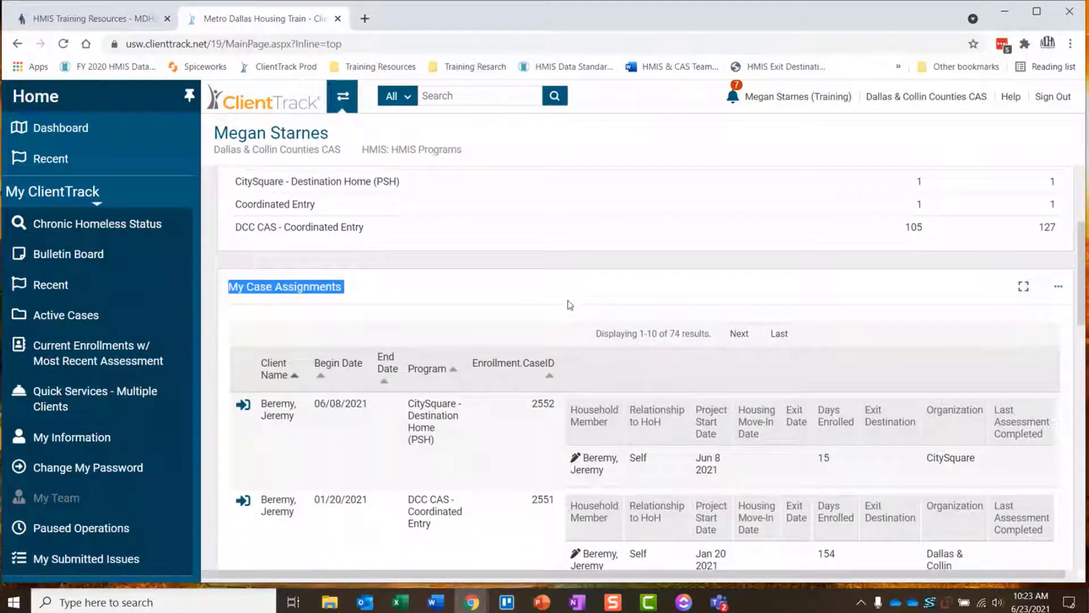
{"action": "left_click", "coordinate": [598, 287]}
{"action": "scroll", "coordinate": [601, 287], "scroll_direction": "down", "scroll_amount": 1}
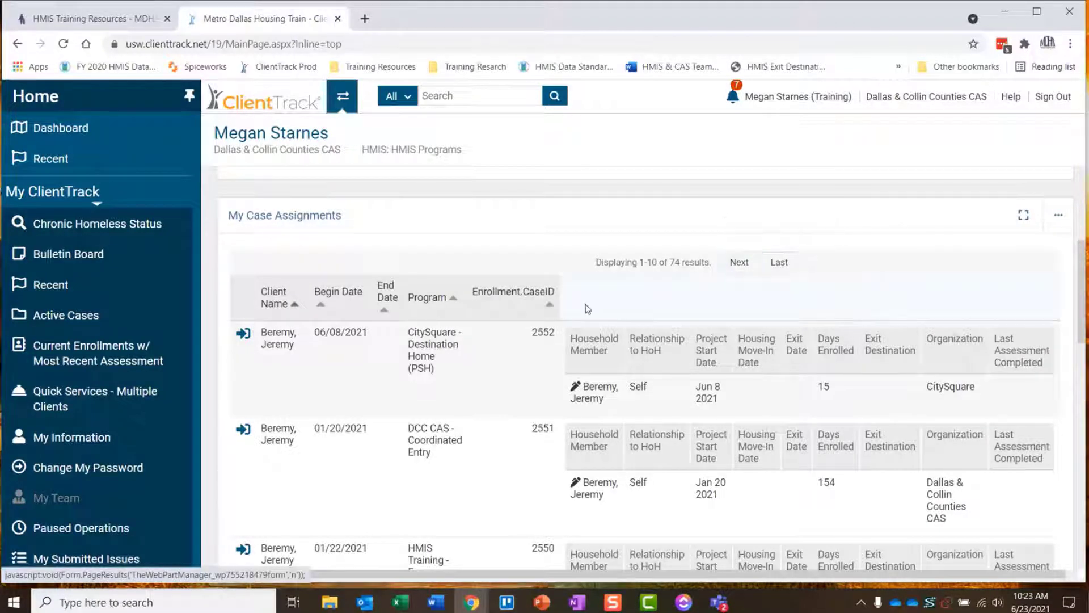
{"action": "scroll", "coordinate": [586, 305], "scroll_direction": "down", "scroll_amount": 5}
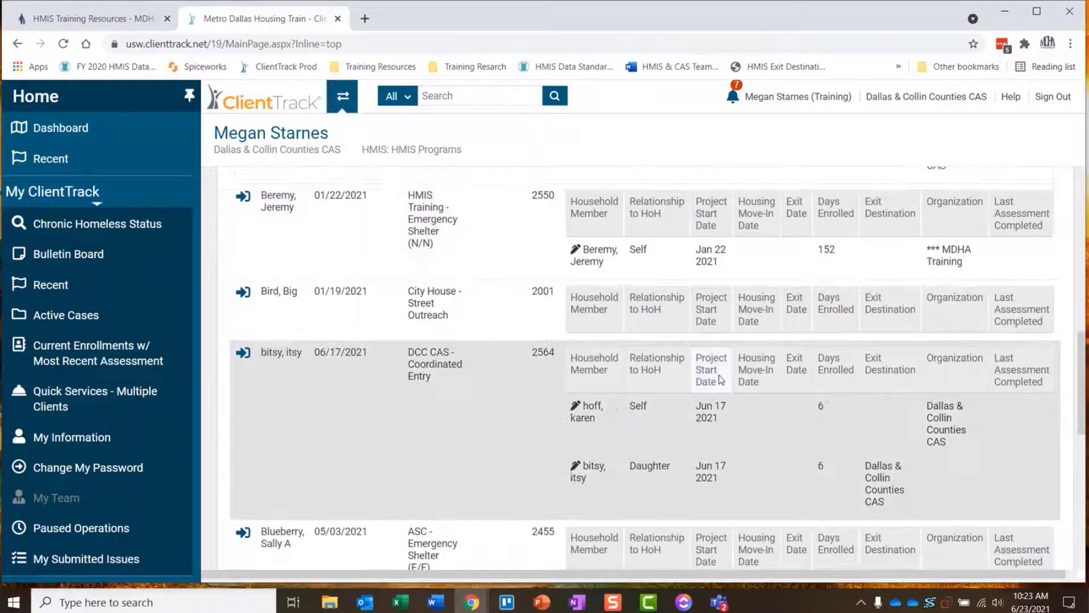
{"action": "scroll", "coordinate": [720, 379], "scroll_direction": "up", "scroll_amount": 5}
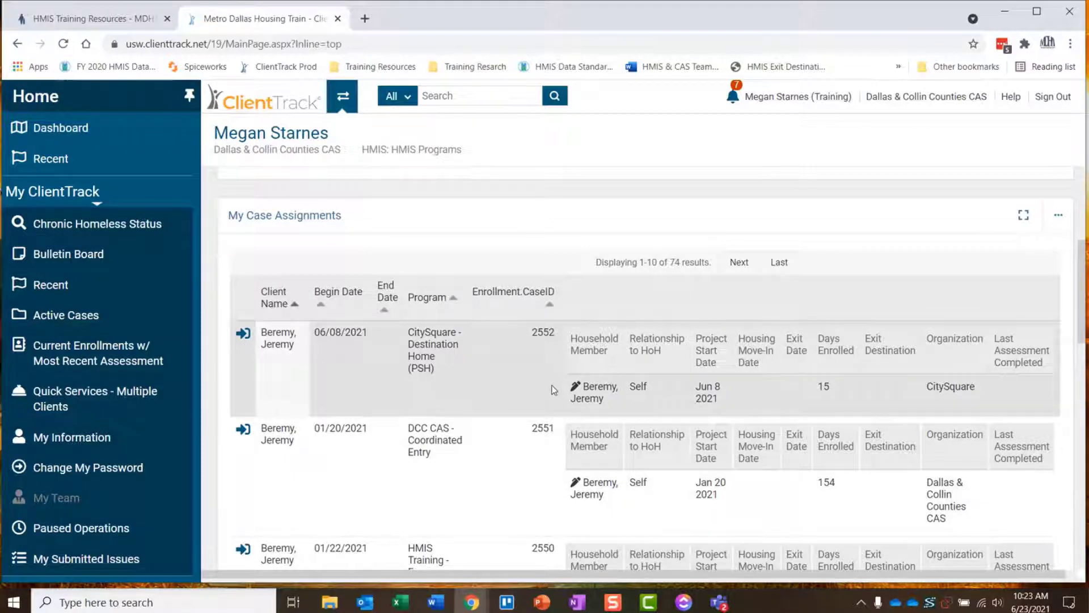
Highlight the DCC CAS - Coordinated Entry, CitySquare PSH and HMIS Training Emergency Shelter programs in My Case Assignments.
{"action": "scroll", "coordinate": [446, 273], "scroll_direction": "down", "scroll_amount": 1}
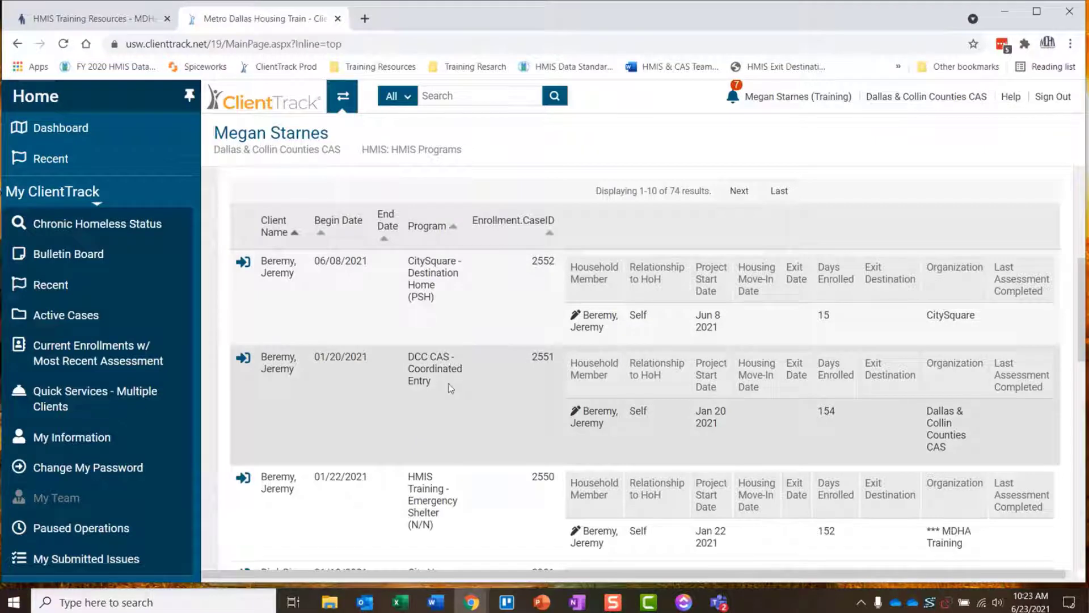
{"action": "left_click_drag", "start_coordinate": [451, 388], "coordinate": [400, 403]}
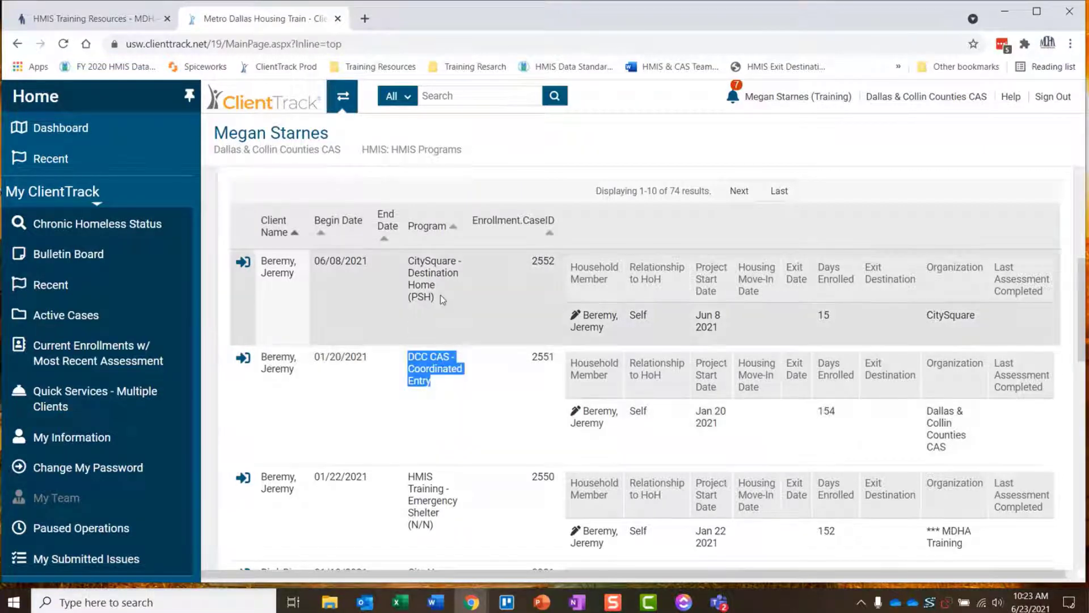
{"action": "left_click_drag", "start_coordinate": [440, 295], "coordinate": [407, 258]}
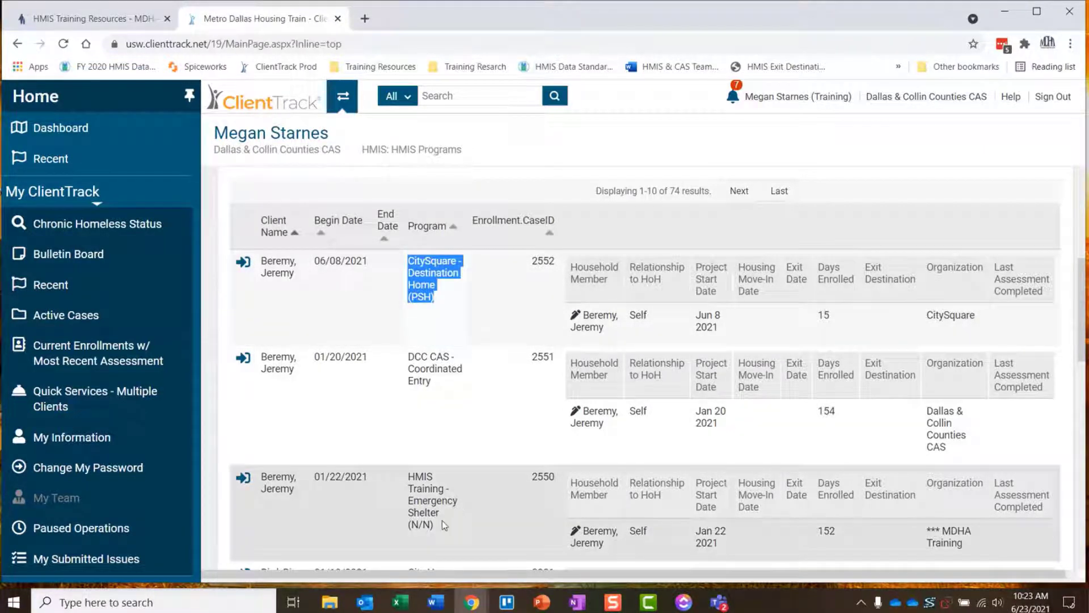
{"action": "left_click_drag", "start_coordinate": [441, 520], "coordinate": [408, 476]}
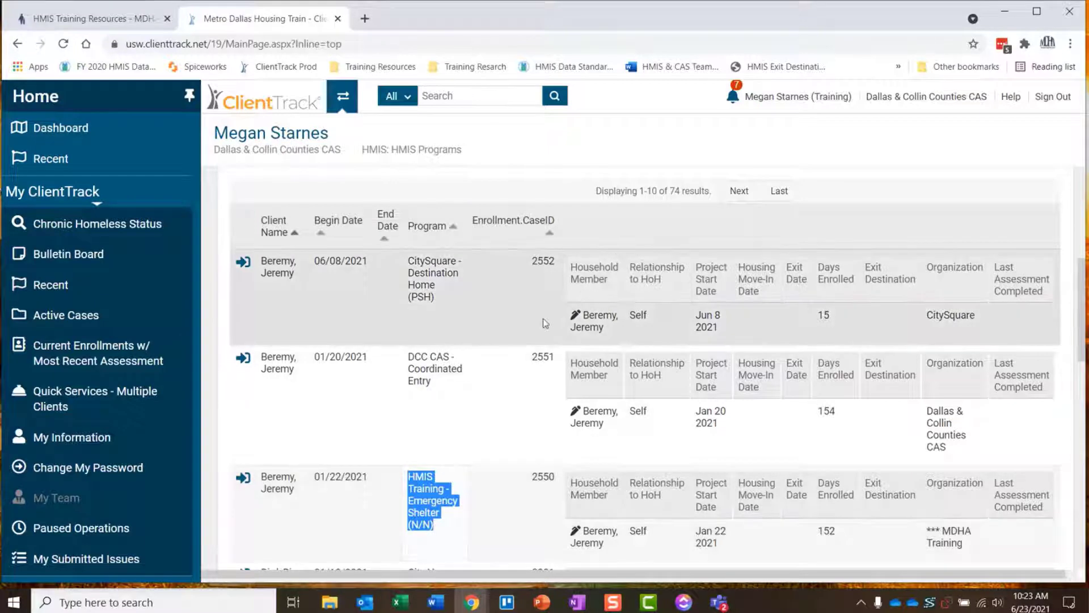
{"action": "scroll", "coordinate": [445, 255], "scroll_direction": "down", "scroll_amount": 2}
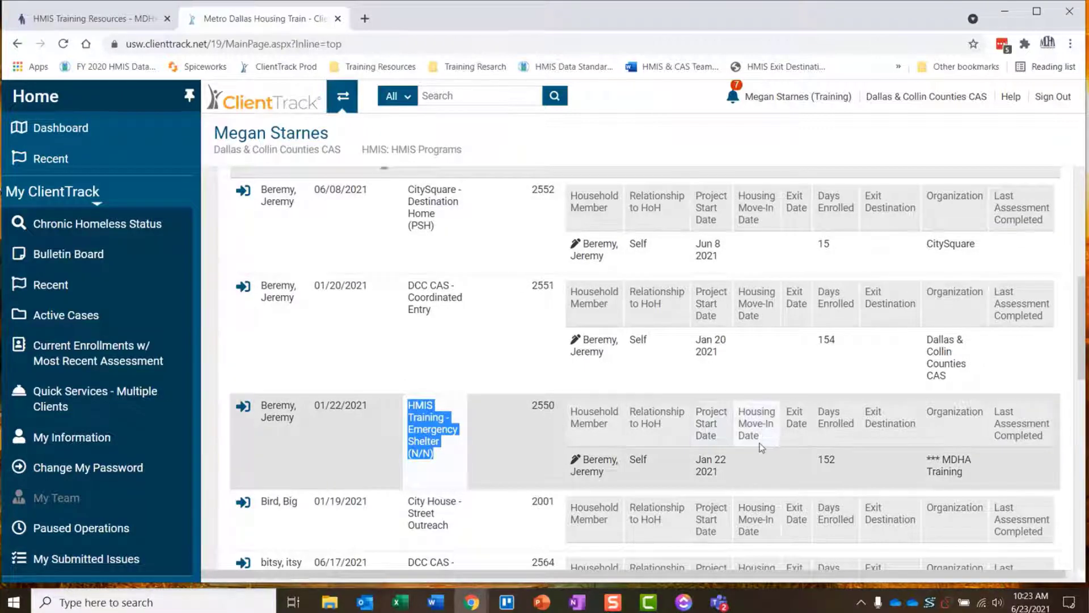
{"action": "scroll", "coordinate": [763, 447], "scroll_direction": "up", "scroll_amount": 10}
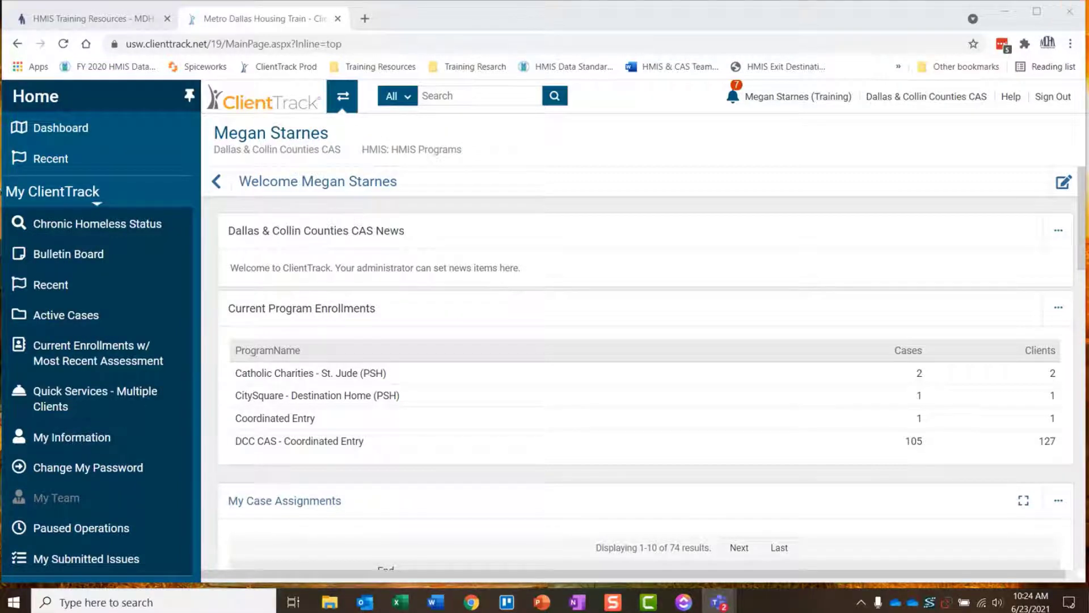
Back in ClientTrack's Home welcome page, scroll through it and open the workspace switcher.
{"action": "left_click", "coordinate": [808, 193]}
{"action": "scroll", "coordinate": [762, 210], "scroll_direction": "down", "scroll_amount": 1}
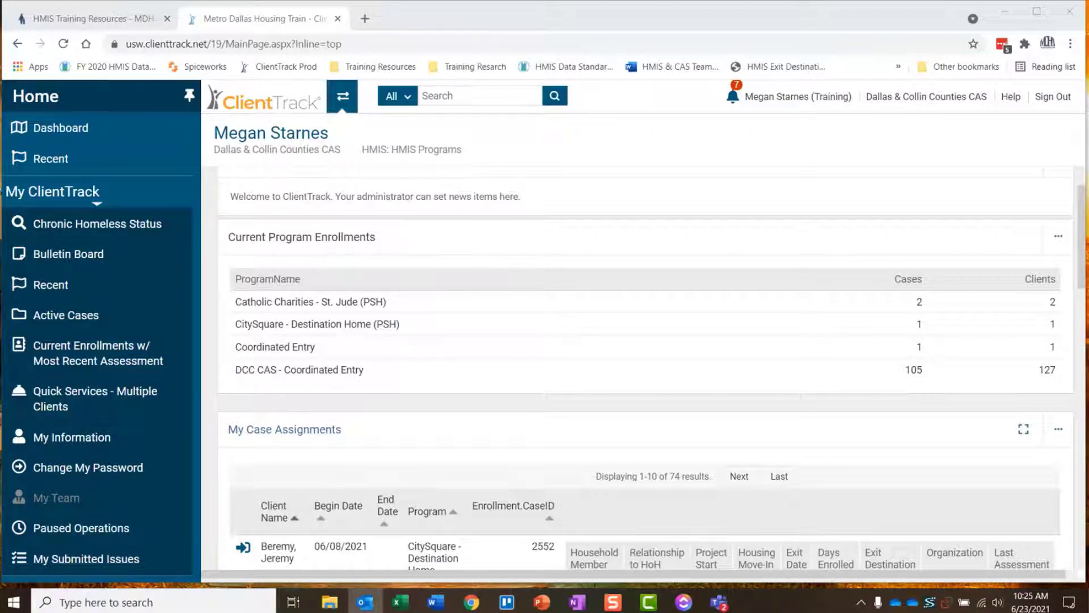
{"action": "left_click", "coordinate": [934, 149]}
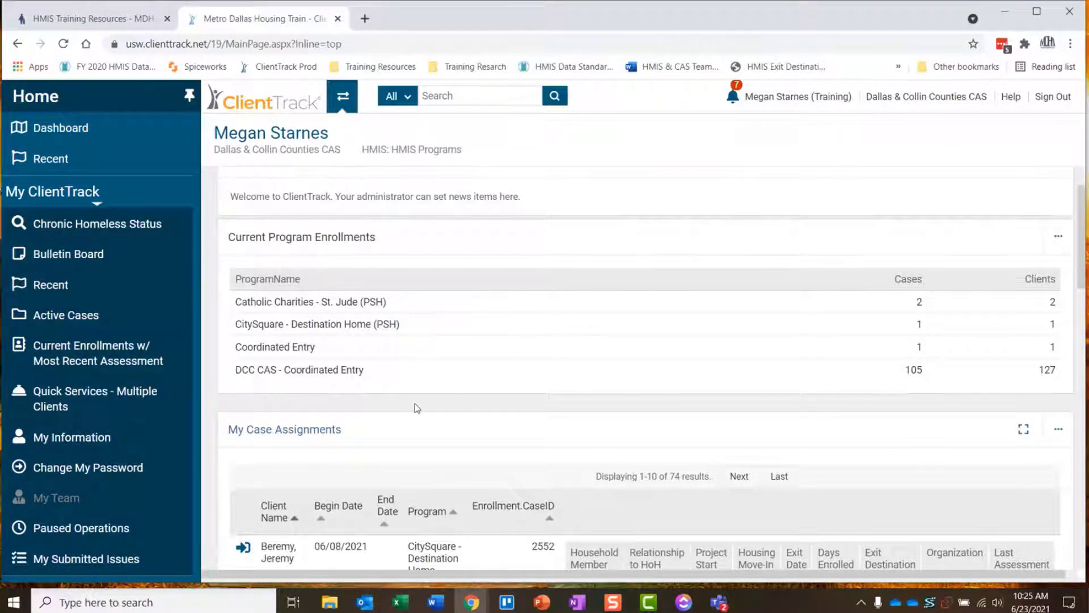
{"action": "scroll", "coordinate": [487, 366], "scroll_direction": "up", "scroll_amount": 2}
{"action": "left_click", "coordinate": [343, 96]}
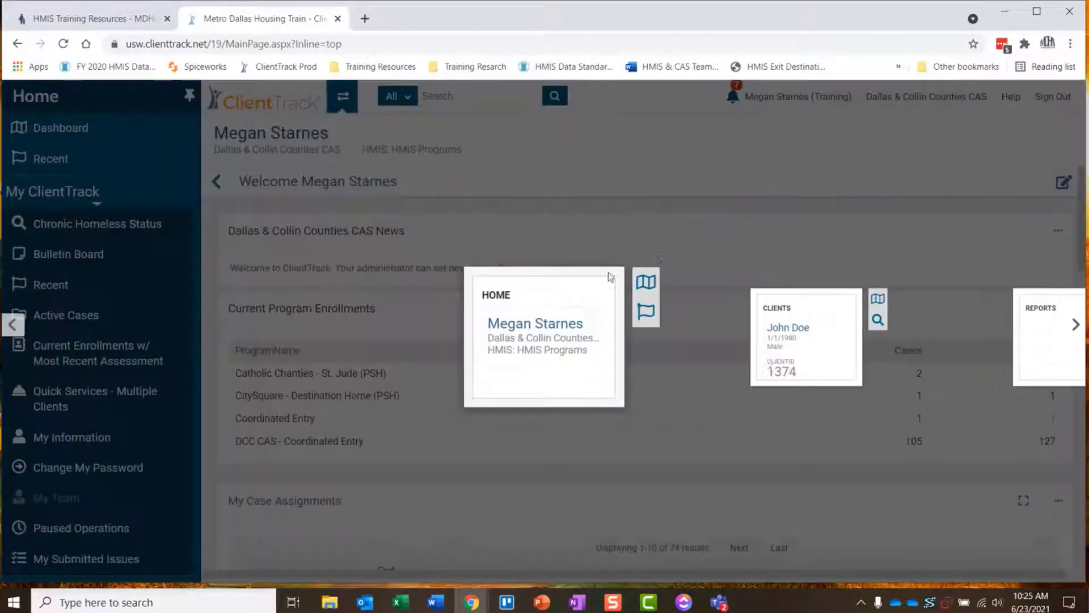
Reopen the client's case manager assignments from the CLIENTS card, then sign out of ClientTrack.
{"action": "left_click", "coordinate": [817, 352]}
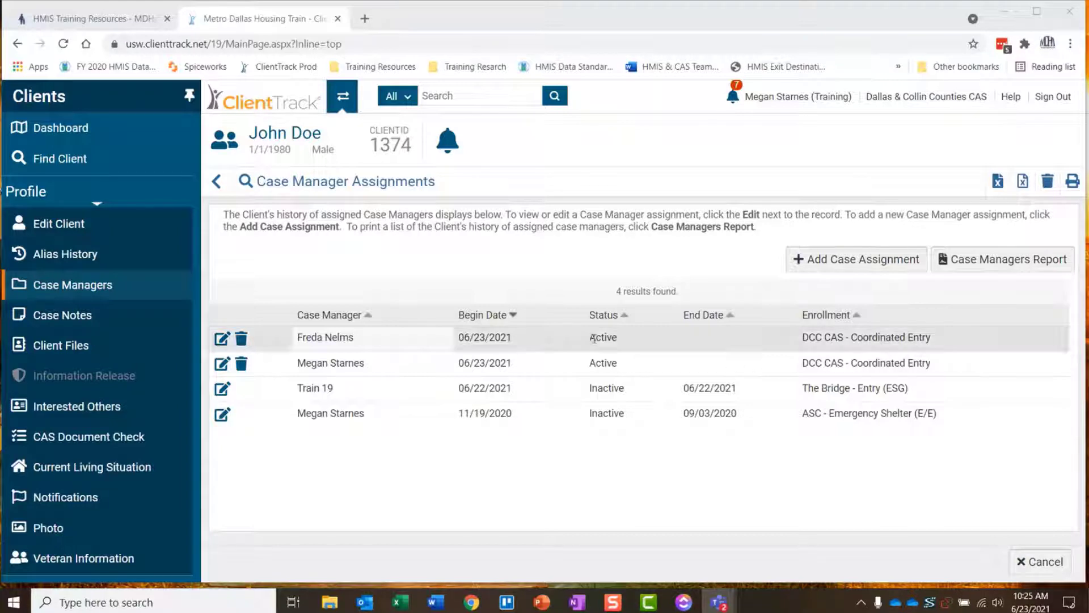
{"action": "left_click", "coordinate": [699, 237]}
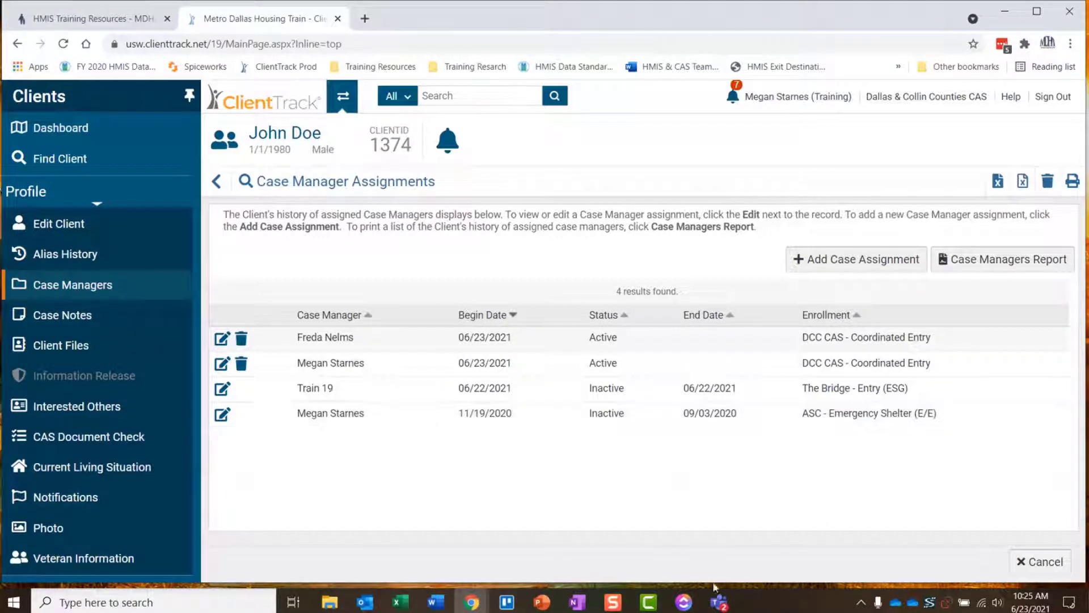
{"action": "mouse_move", "coordinate": [719, 602]}
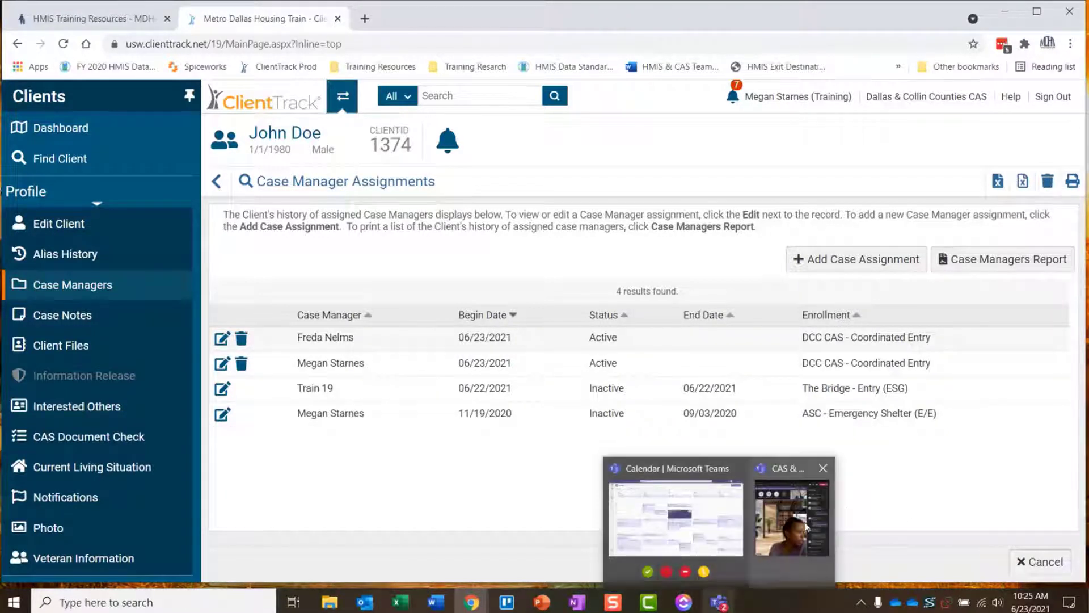
{"action": "left_click", "coordinate": [793, 514]}
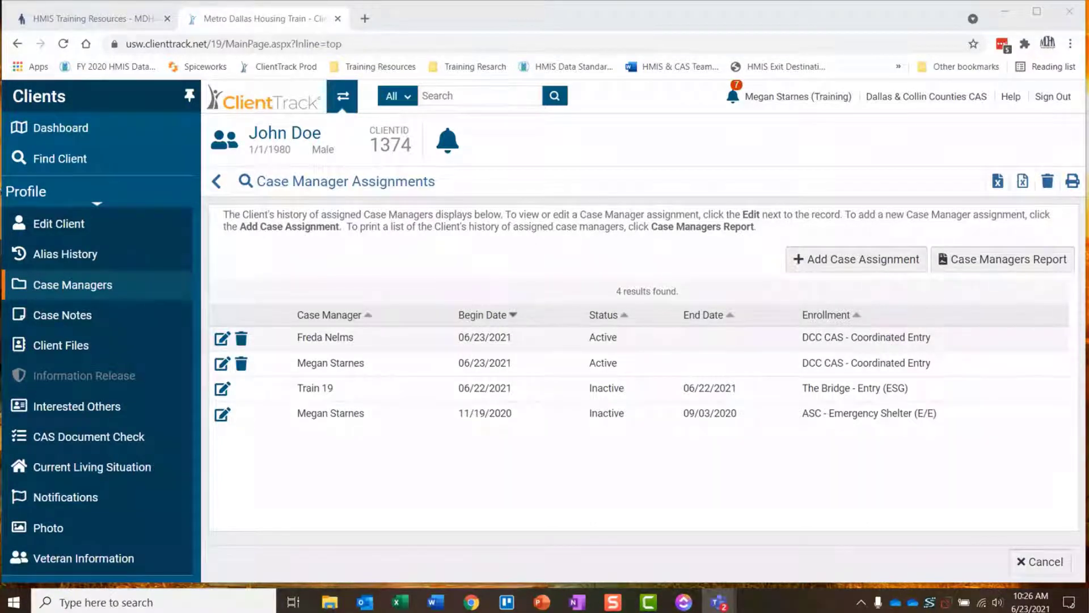
{"action": "left_click", "coordinate": [873, 139]}
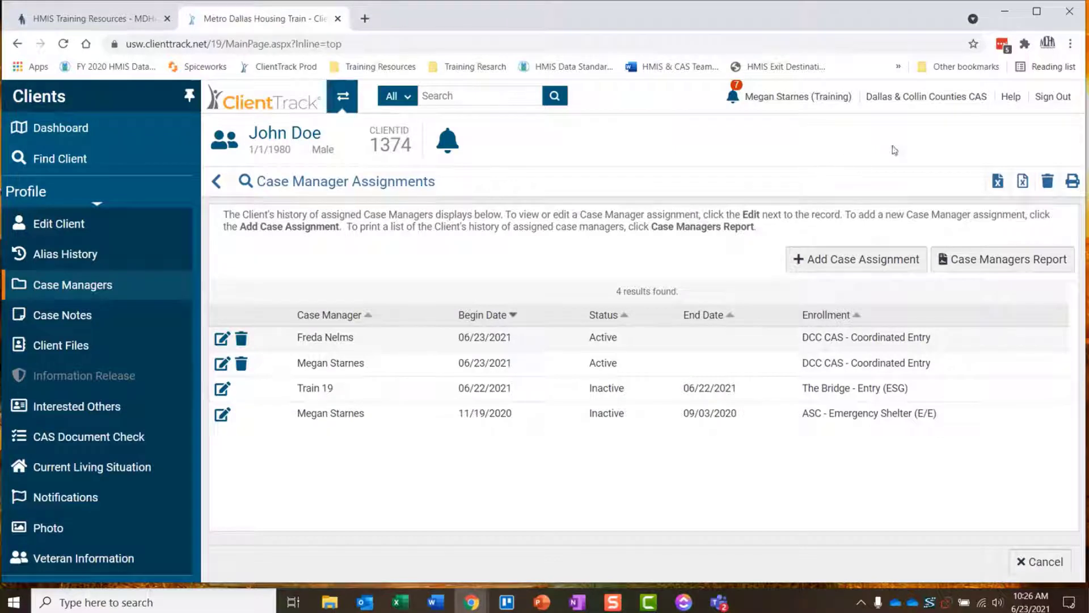
{"action": "left_click", "coordinate": [1054, 98]}
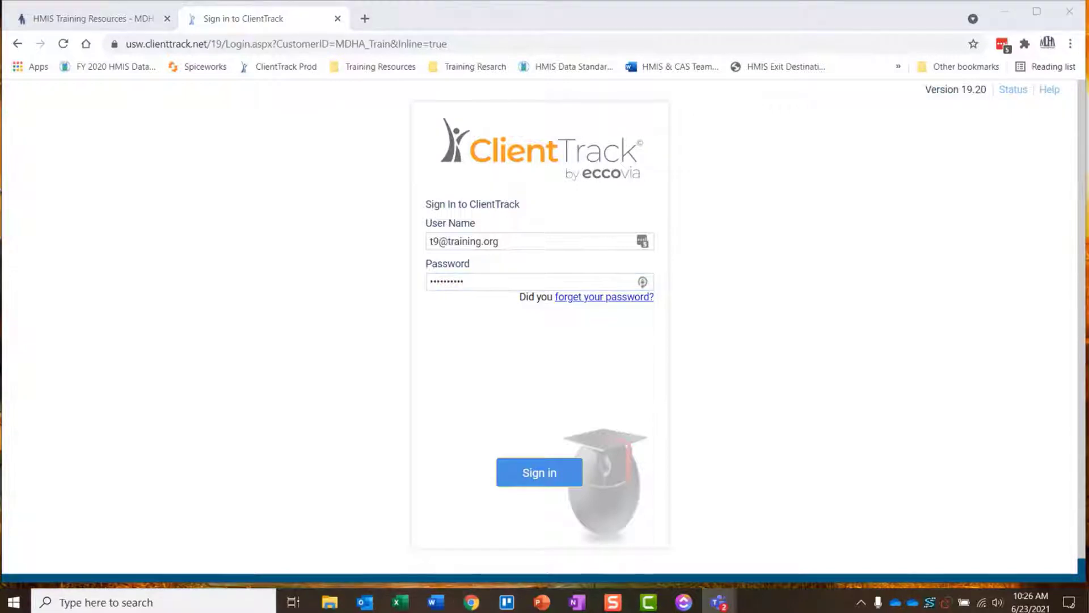
Sign in with LastPass-saved credentials as HMIS: Admin for MDHA Lead Agency 2 and switch to Home.
{"action": "left_click", "coordinate": [295, 74]}
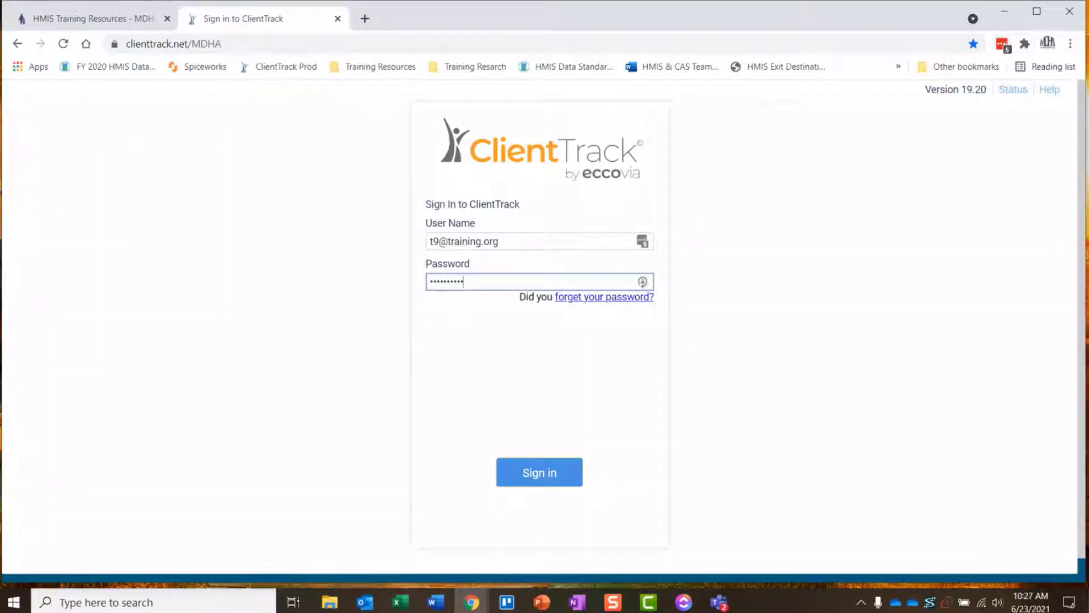
{"action": "left_click", "coordinate": [1000, 50]}
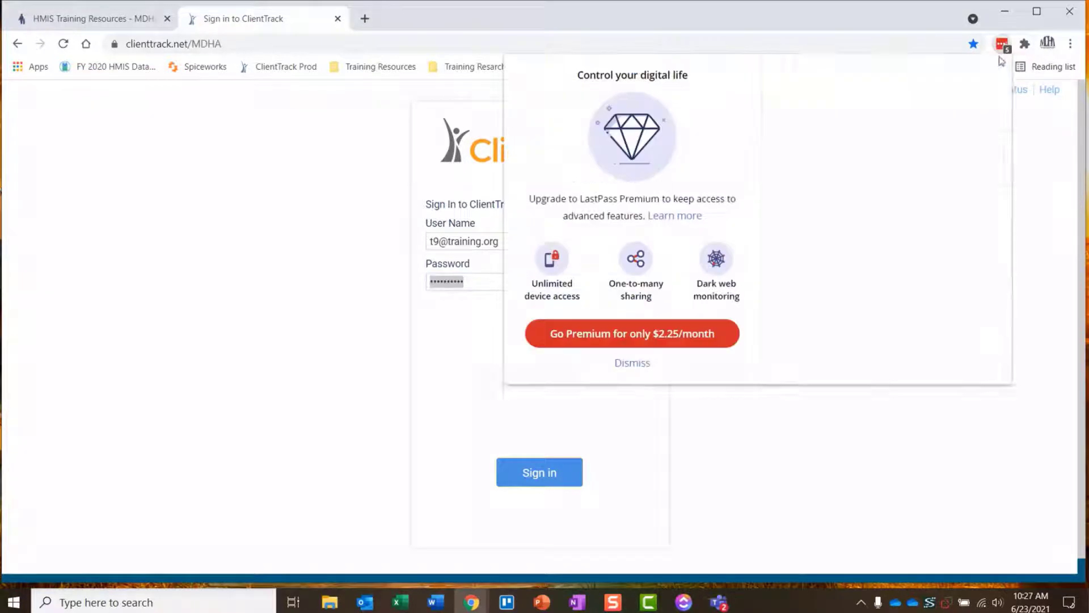
{"action": "left_click", "coordinate": [851, 113]}
{"action": "left_click", "coordinate": [535, 474]}
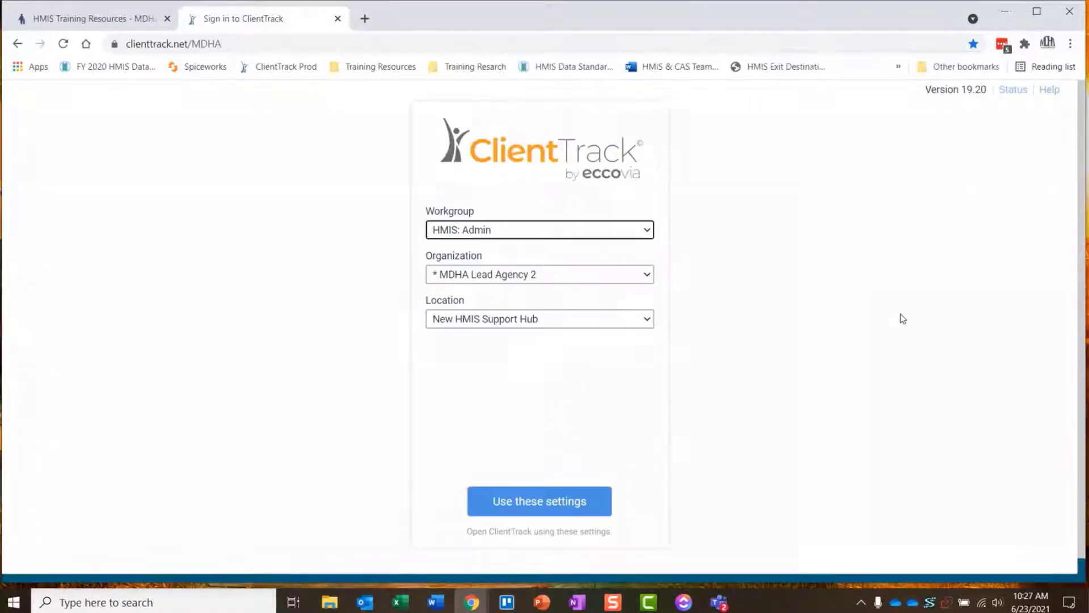
{"action": "left_click", "coordinate": [538, 501]}
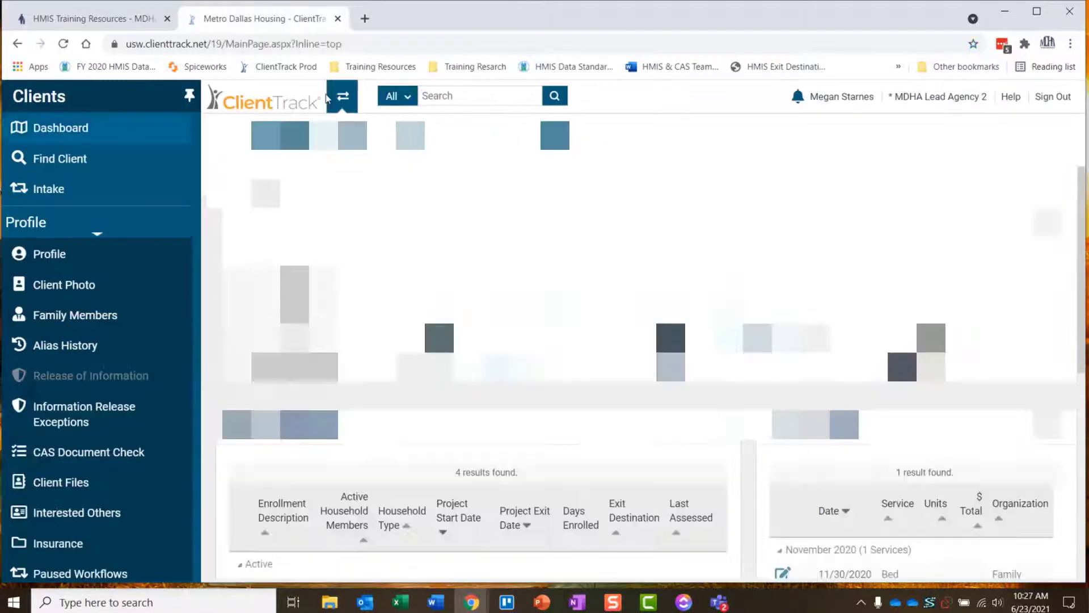
{"action": "left_click", "coordinate": [342, 105]}
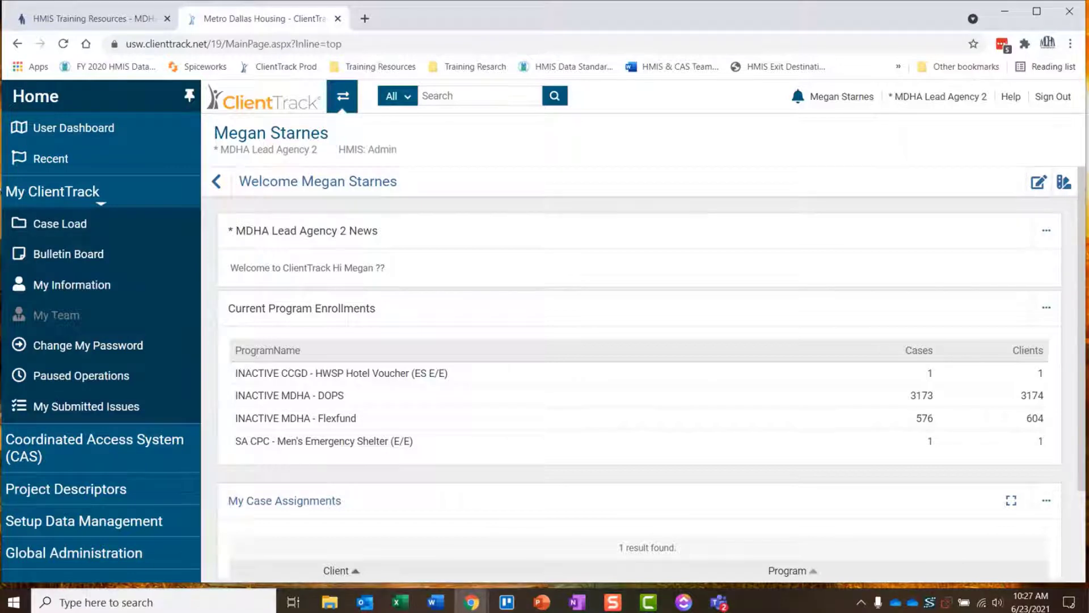
Search the top box for the client's ID and open the single Find Client match.
{"action": "key", "text": "alt+Tab"}
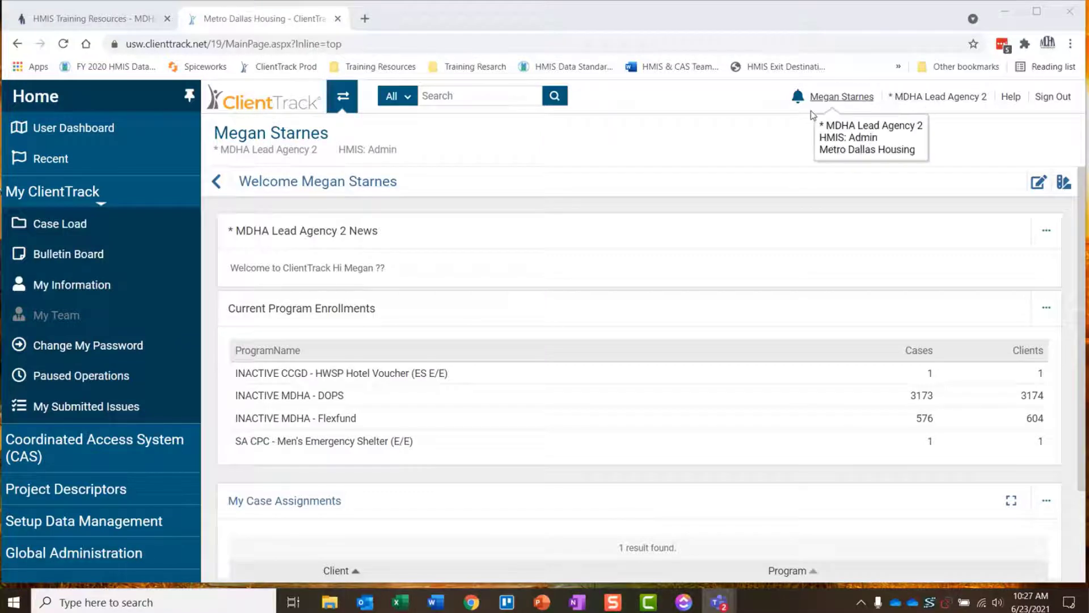
{"action": "left_click", "coordinate": [499, 96]}
{"action": "type", "text": "78411"}
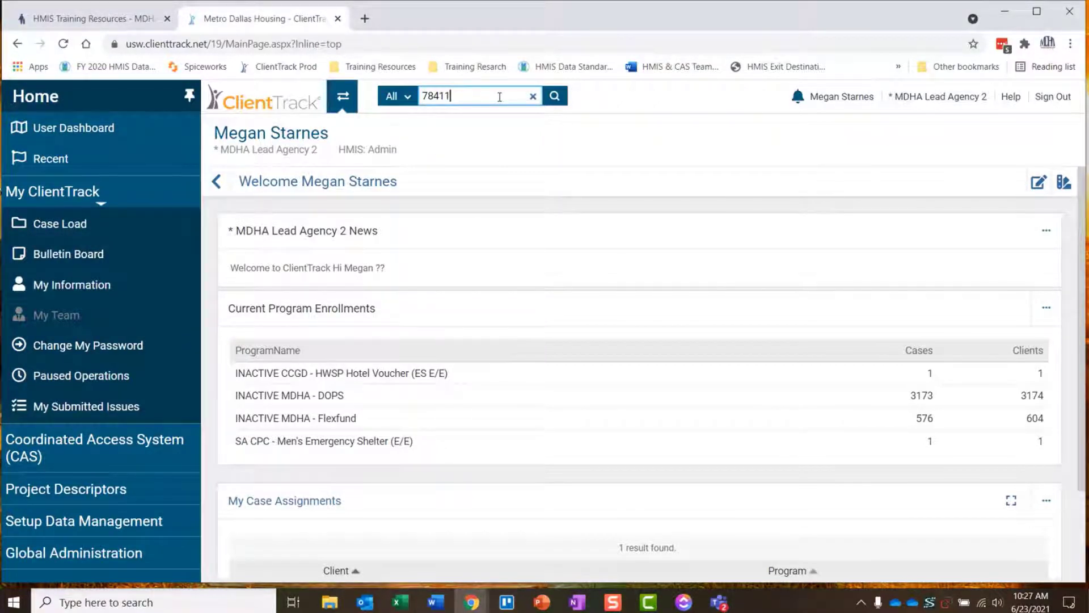
{"action": "left_click", "coordinate": [555, 96]}
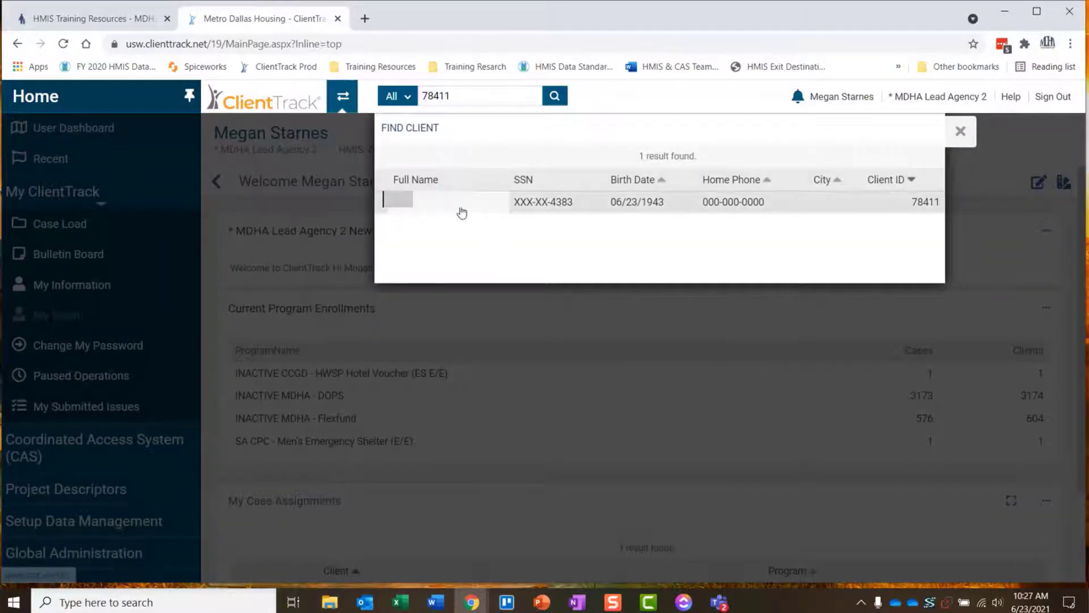
{"action": "left_click", "coordinate": [460, 208]}
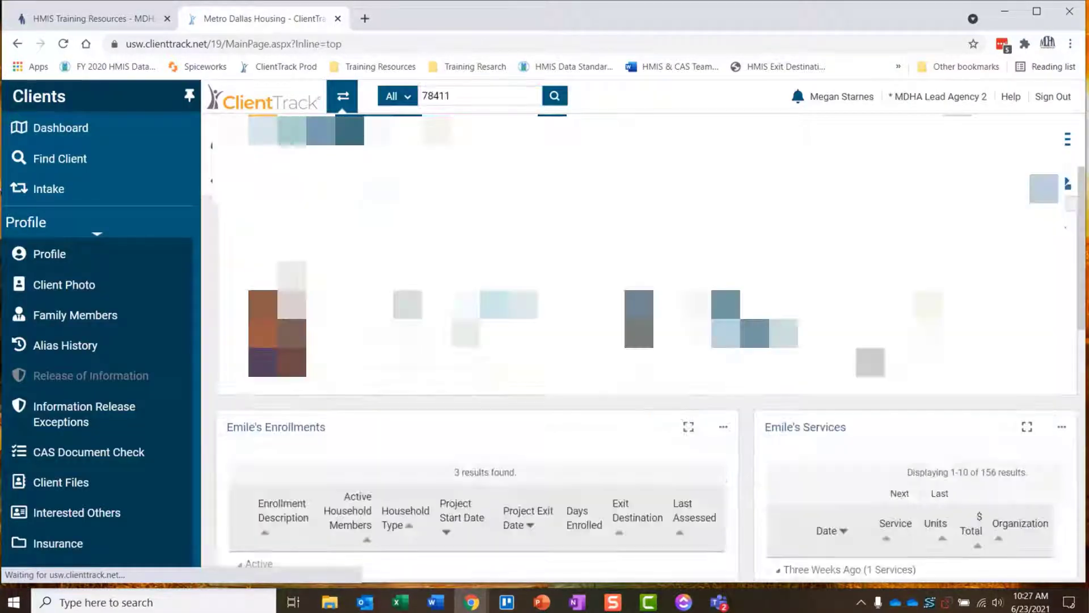
Choose Edit CAS Project Entry Workflow on the DCC CAS - Coordinated Entry enrollment.
{"action": "scroll", "coordinate": [647, 477], "scroll_direction": "down", "scroll_amount": 3}
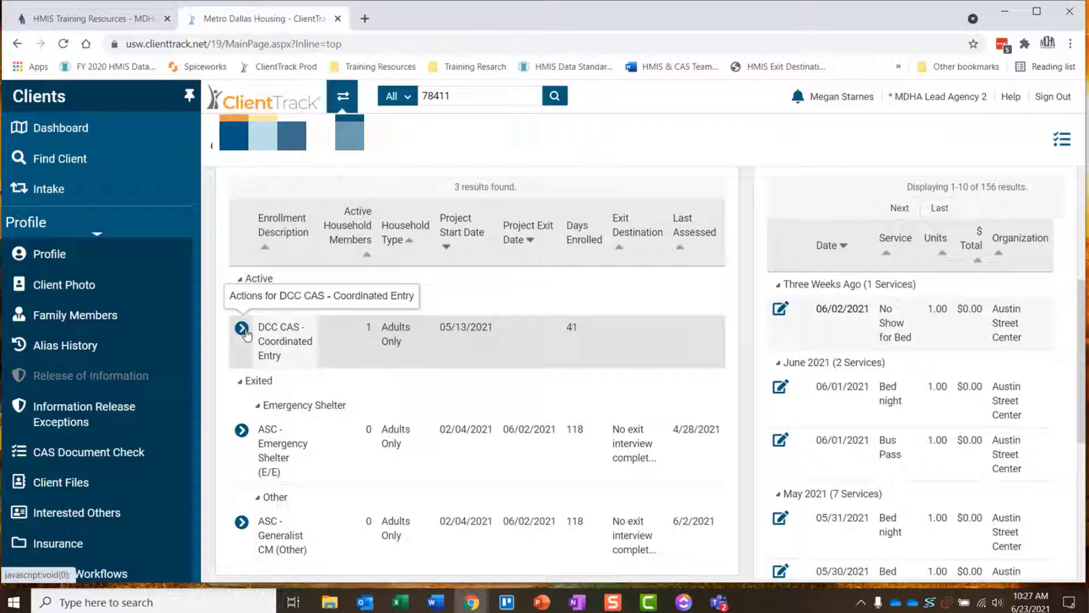
{"action": "left_click", "coordinate": [242, 328]}
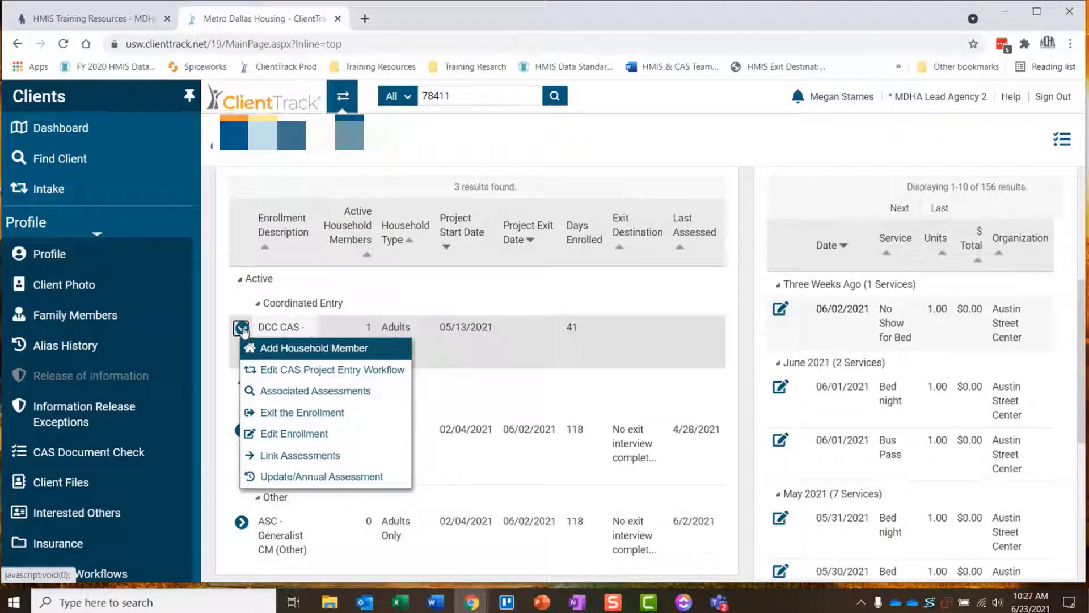
{"action": "left_click", "coordinate": [319, 375]}
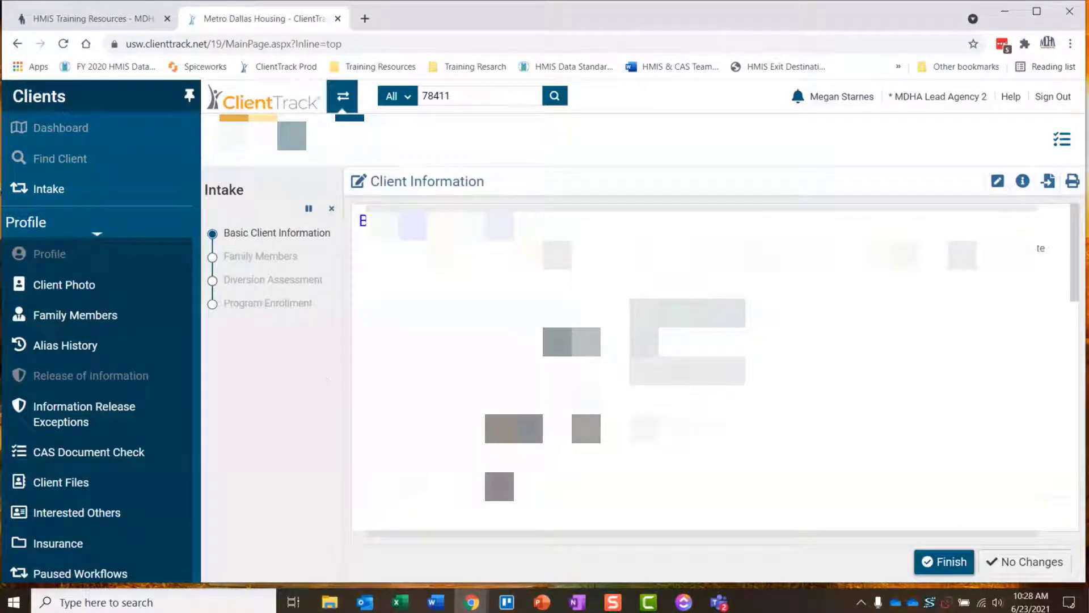
Take No Changes on Basic Client Information and Save & Close Family Members.
{"action": "scroll", "coordinate": [577, 444], "scroll_direction": "down", "scroll_amount": 5}
{"action": "scroll", "coordinate": [715, 368], "scroll_direction": "down", "scroll_amount": 3}
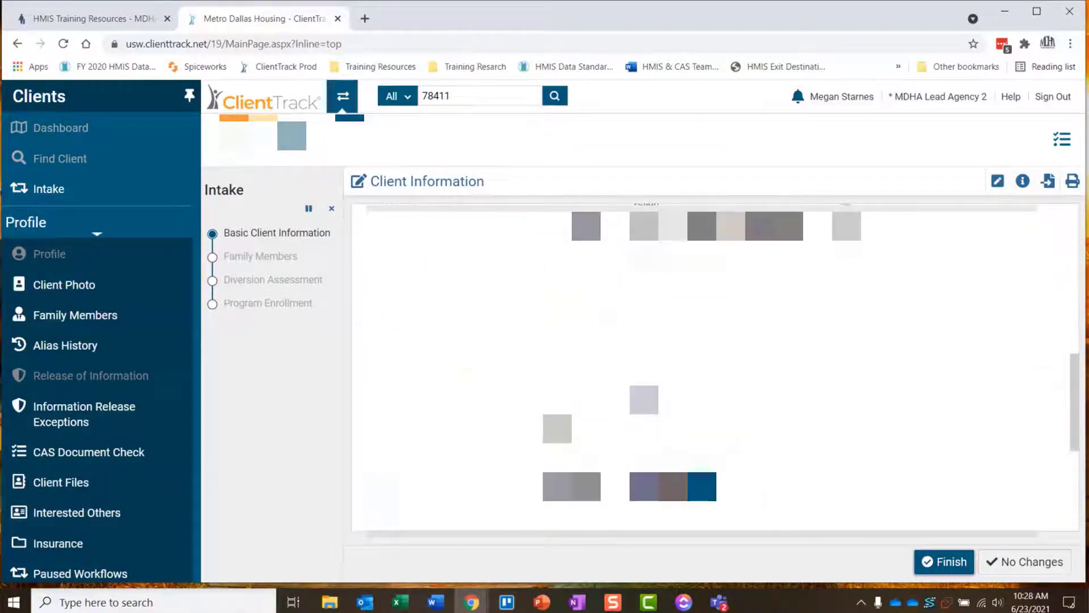
{"action": "left_click", "coordinate": [1030, 562]}
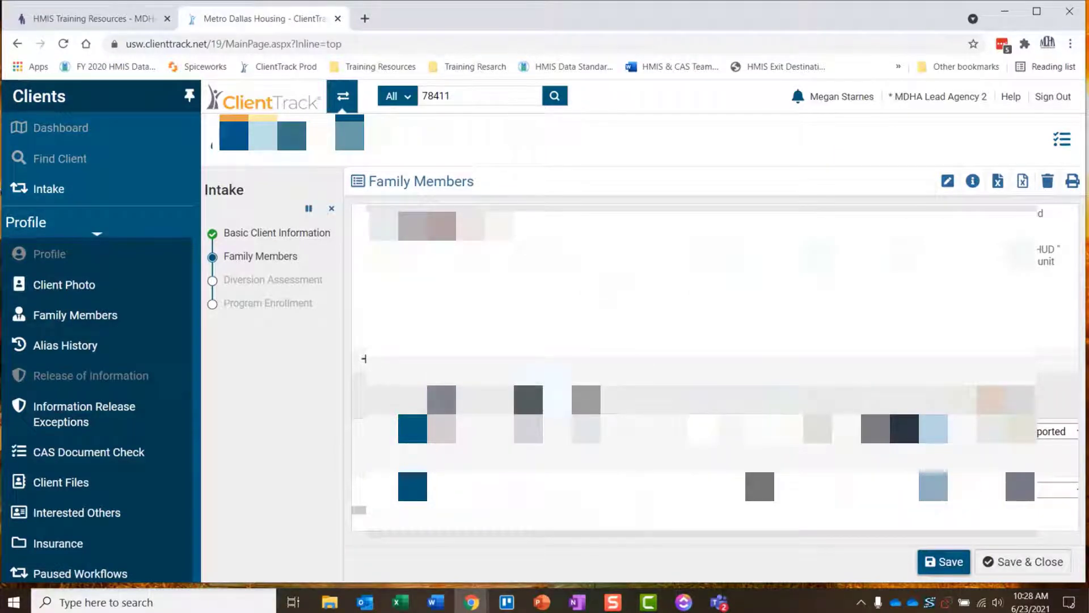
{"action": "left_click", "coordinate": [1040, 555]}
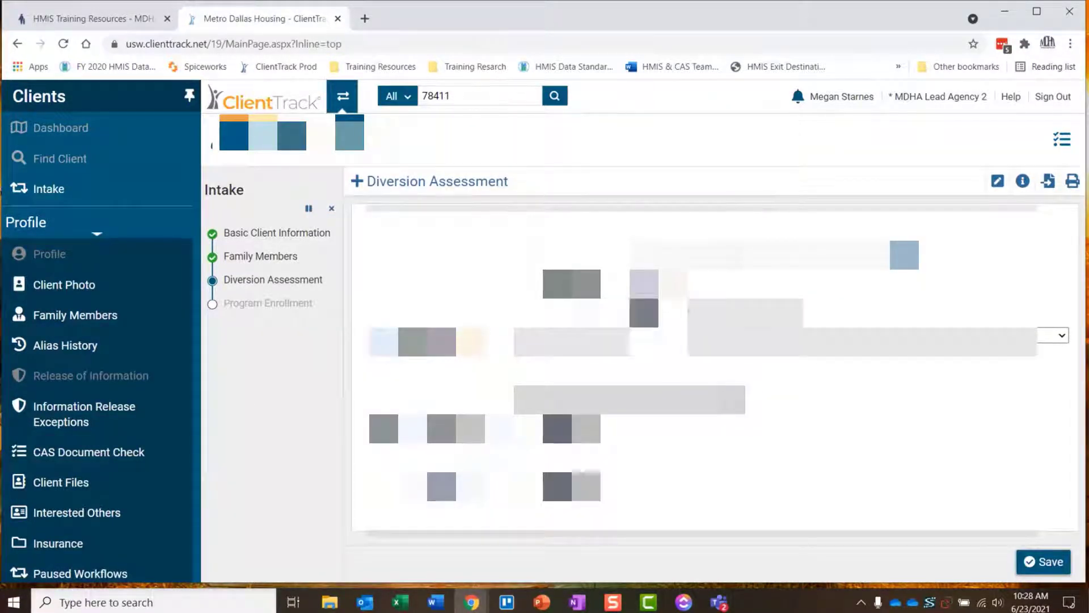
Fill the Diversion Assessment dropdowns and prior living situation, then save the assessment.
{"action": "left_click", "coordinate": [706, 342]}
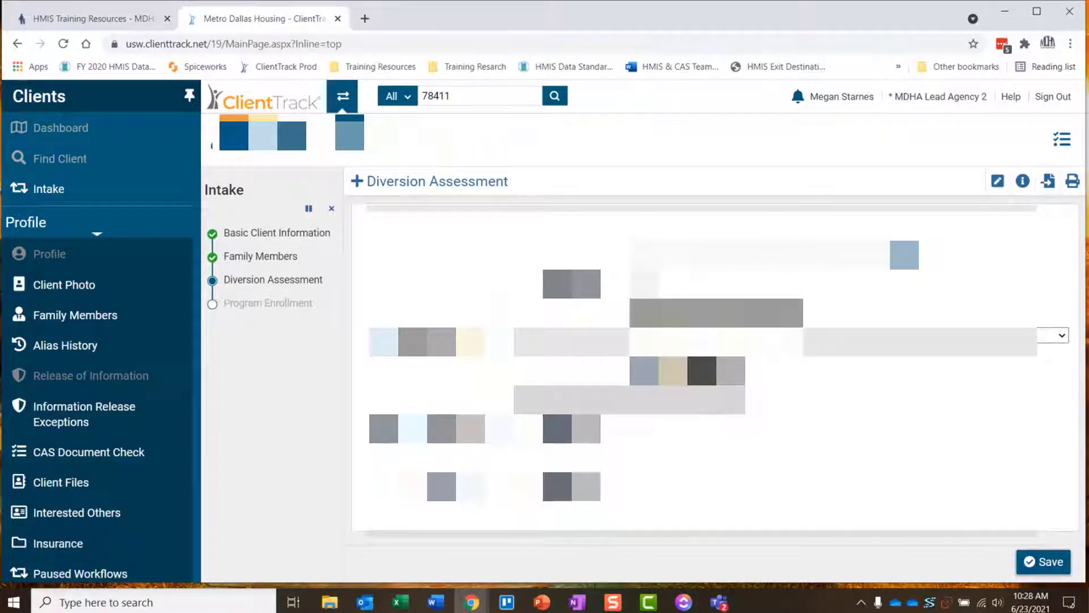
{"action": "left_click", "coordinate": [702, 341]}
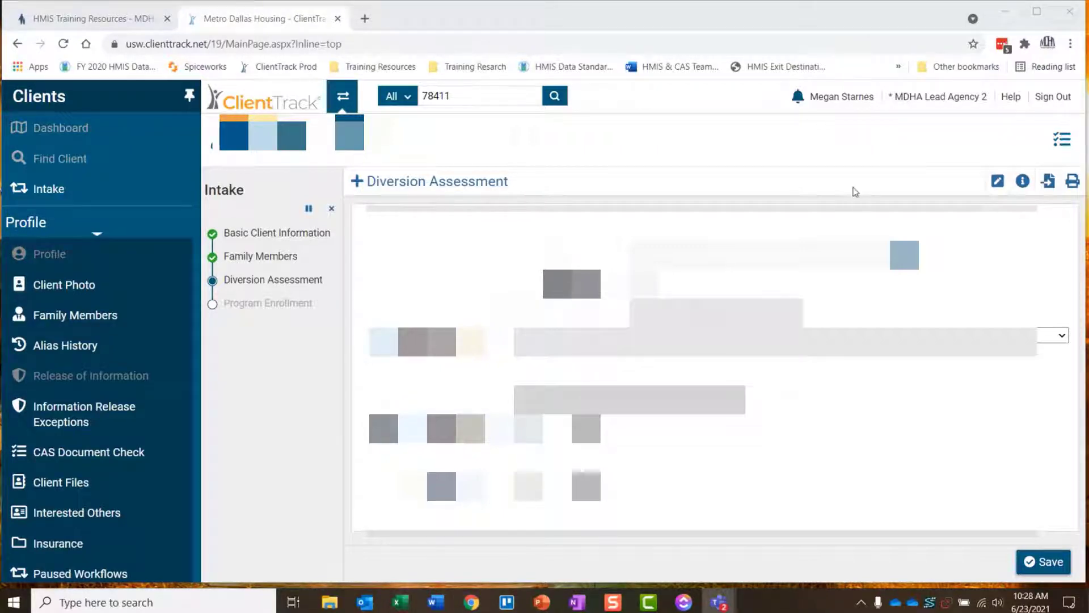
{"action": "left_click_drag", "start_coordinate": [1085, 215], "coordinate": [1088, 214]}
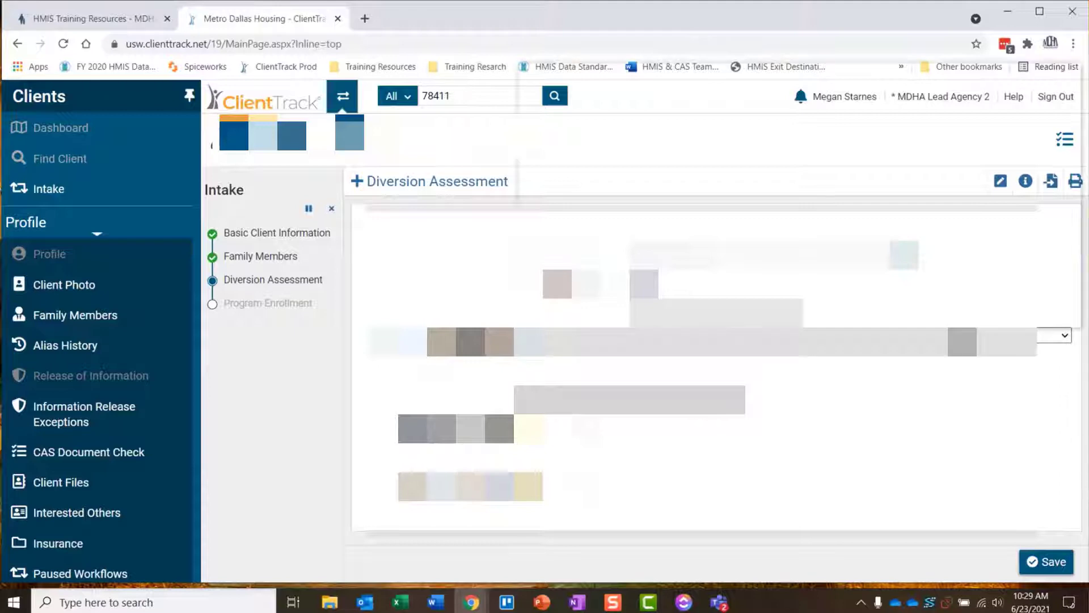
{"action": "left_click", "coordinate": [1056, 336]}
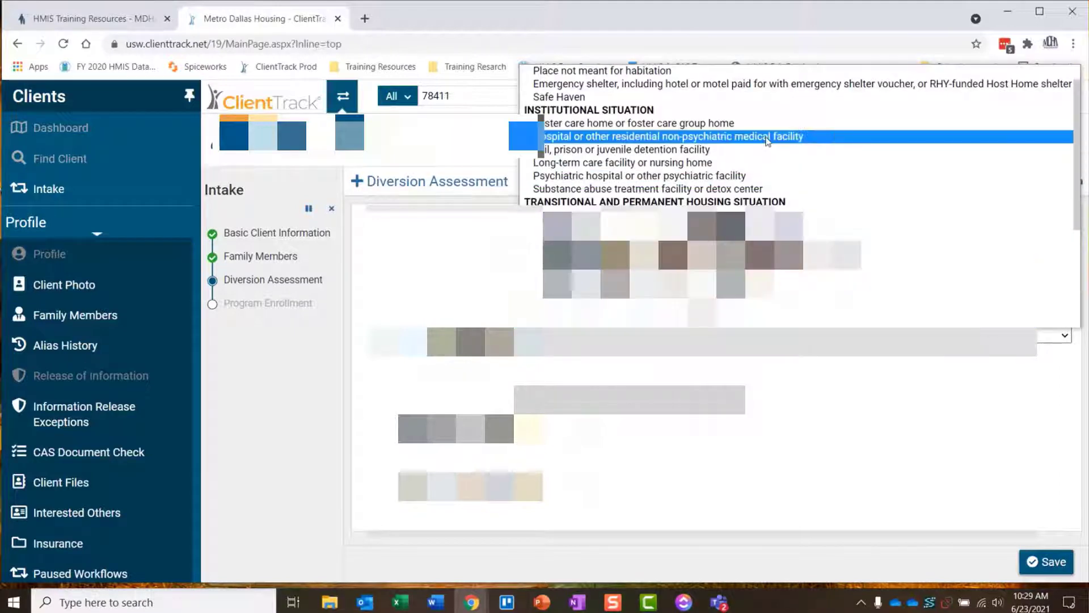
{"action": "left_click", "coordinate": [540, 145]}
{"action": "scroll", "coordinate": [715, 369], "scroll_direction": "down", "scroll_amount": 1}
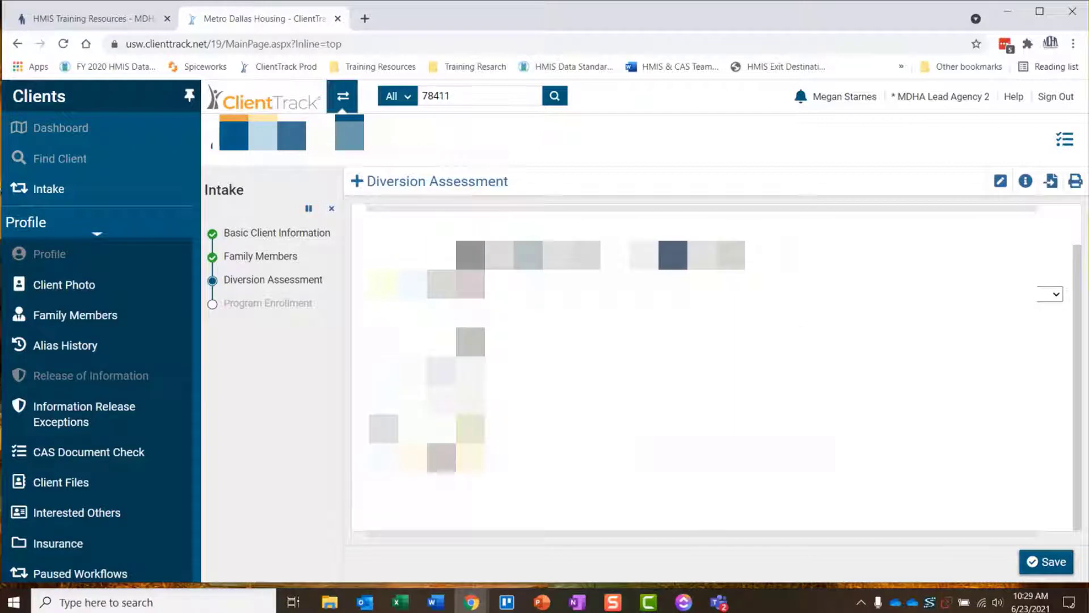
{"action": "left_click", "coordinate": [568, 458]}
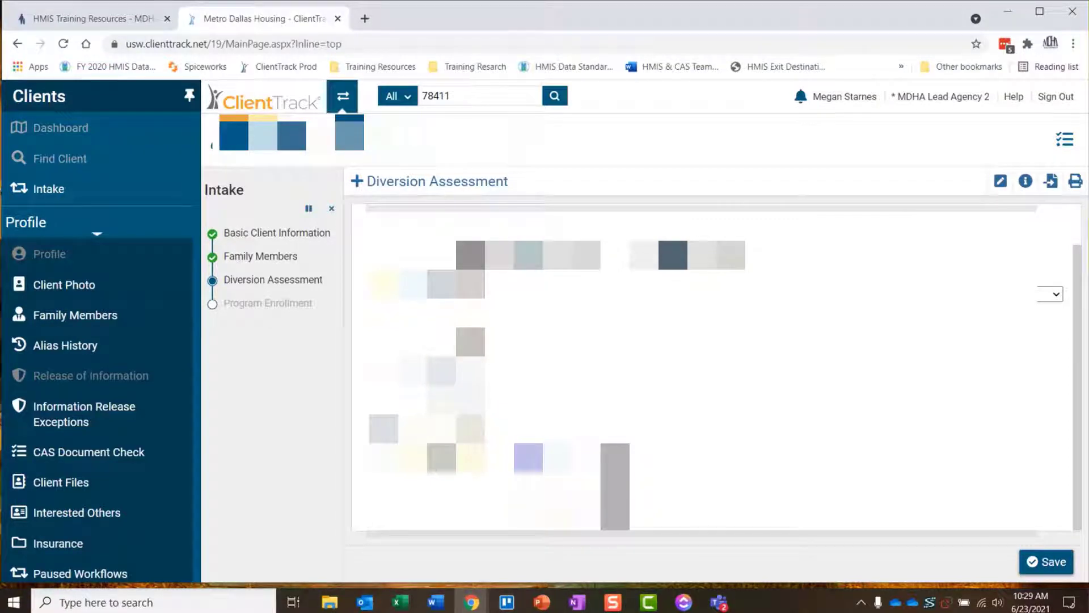
{"action": "left_click", "coordinate": [571, 484]}
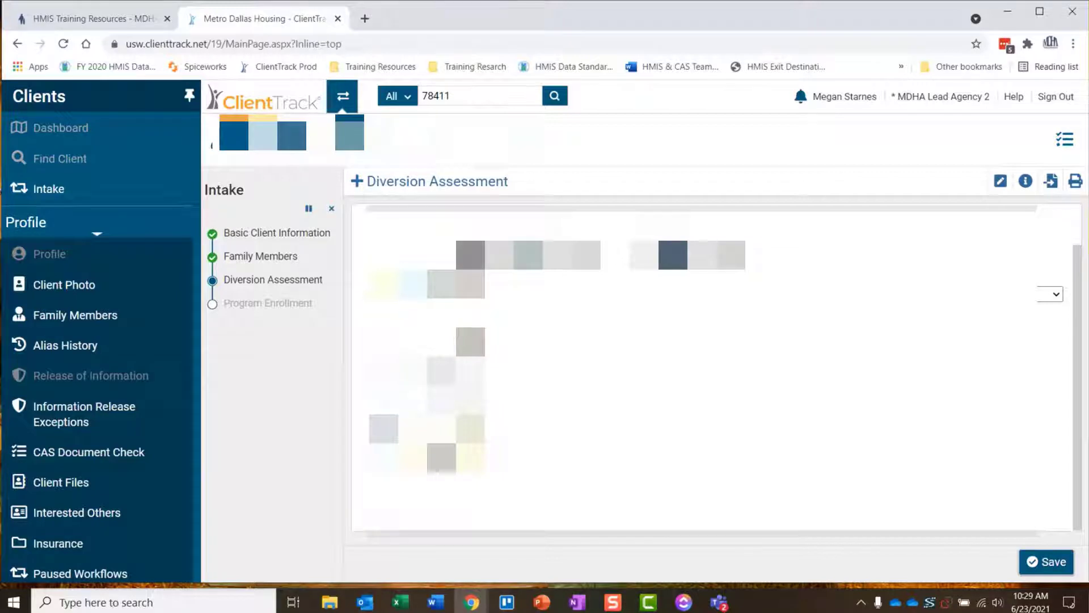
{"action": "left_click", "coordinate": [1056, 563]}
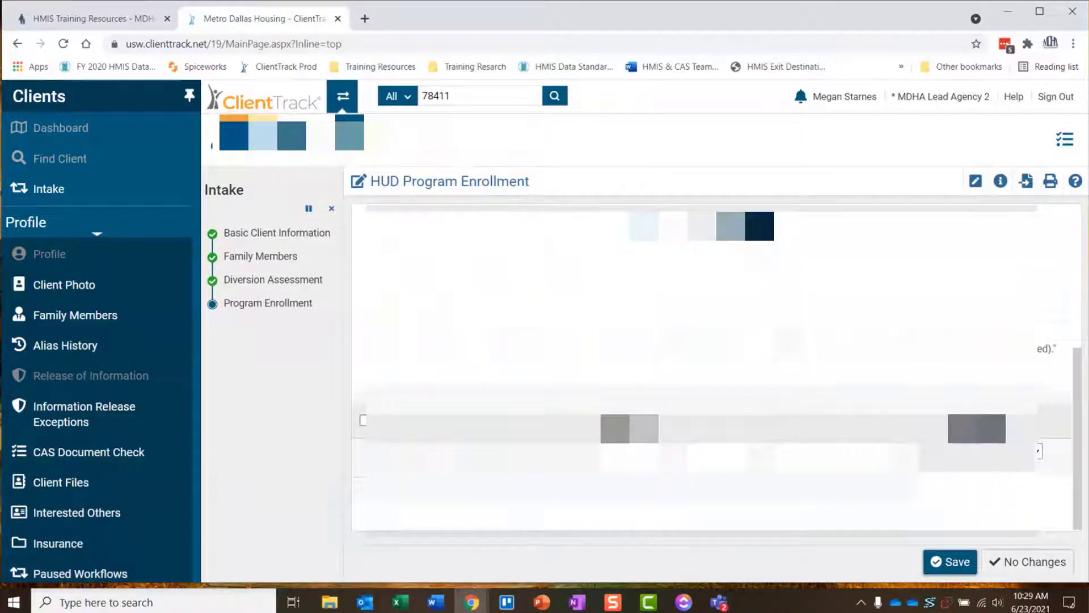
Accept HUD Program Enrollment with No Changes.
{"action": "left_click", "coordinate": [1044, 563]}
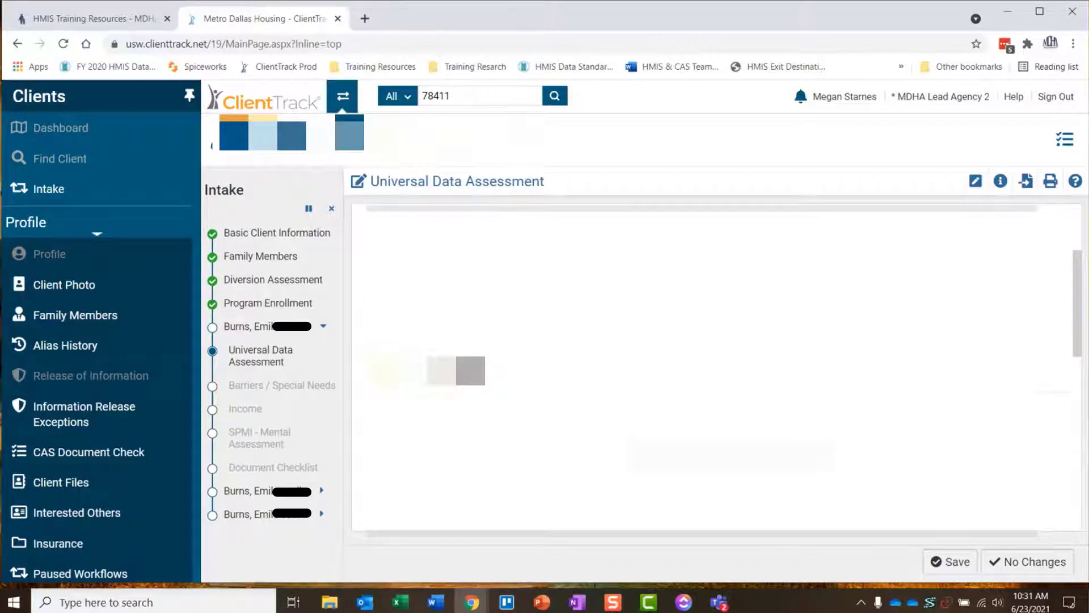
Cancel the intake workflow, confirm it, and sign out of ClientTrack.
{"action": "left_click", "coordinate": [333, 209]}
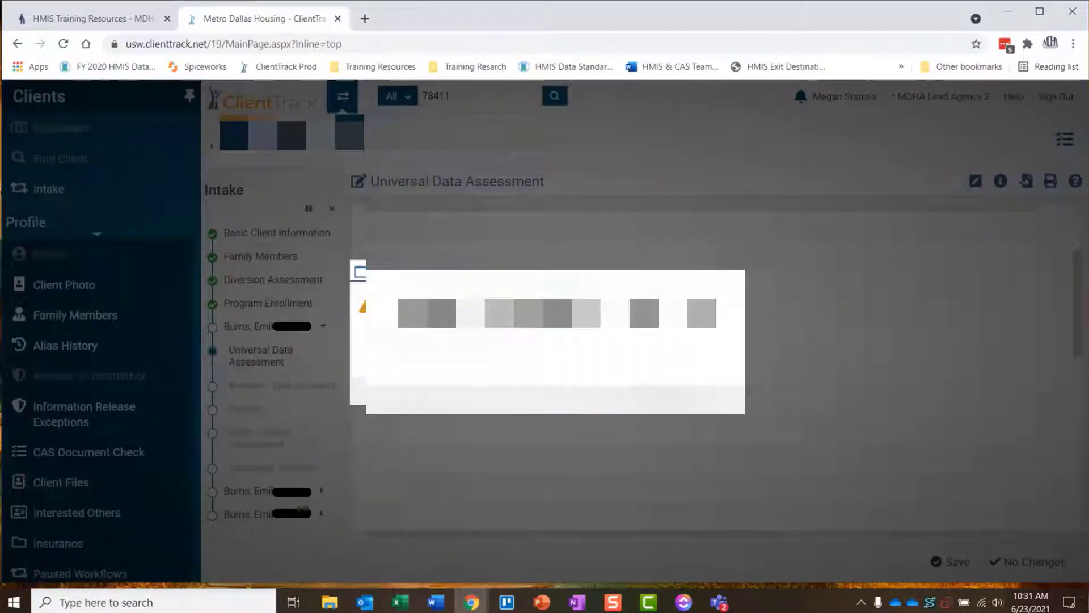
{"action": "key", "text": "Return"}
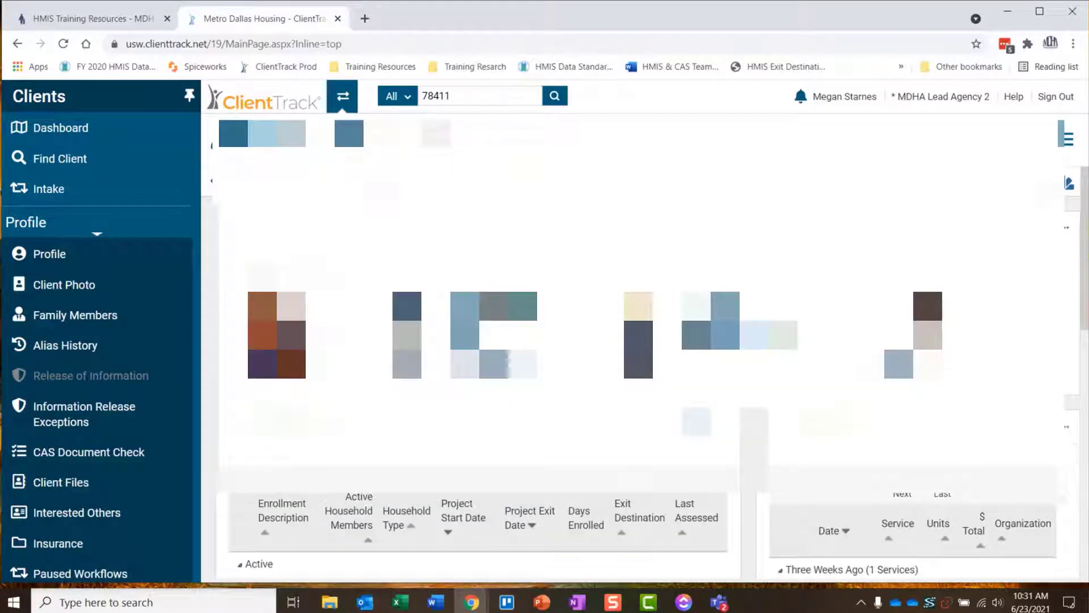
{"action": "left_click", "coordinate": [1073, 99]}
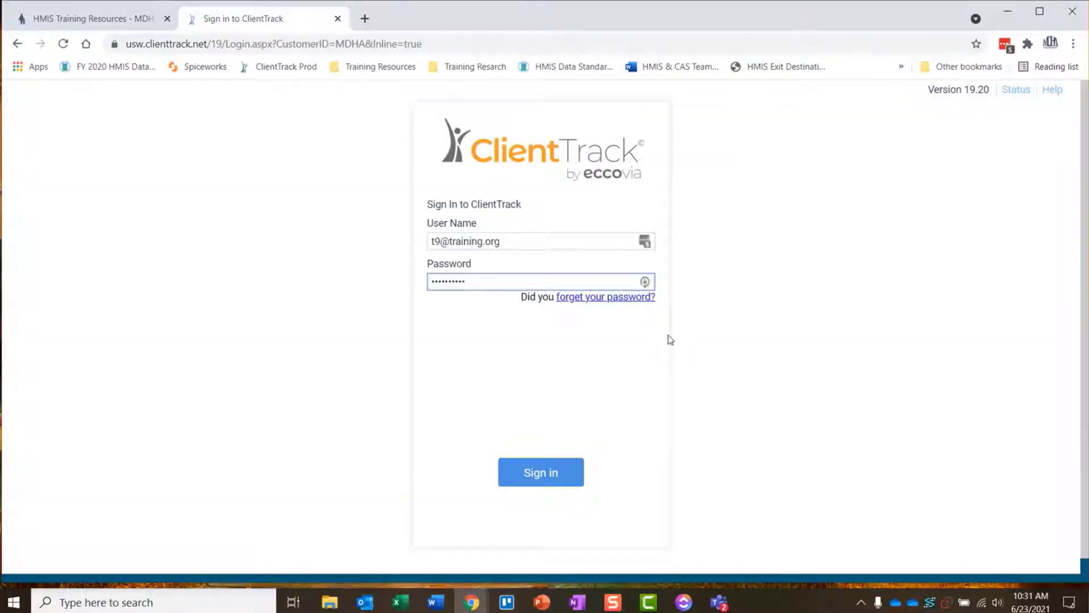
Sign in to the MDHA_Train site with the saved LastPass login and accept the CAS settings.
{"action": "left_click", "coordinate": [381, 66]}
{"action": "left_click", "coordinate": [374, 105]}
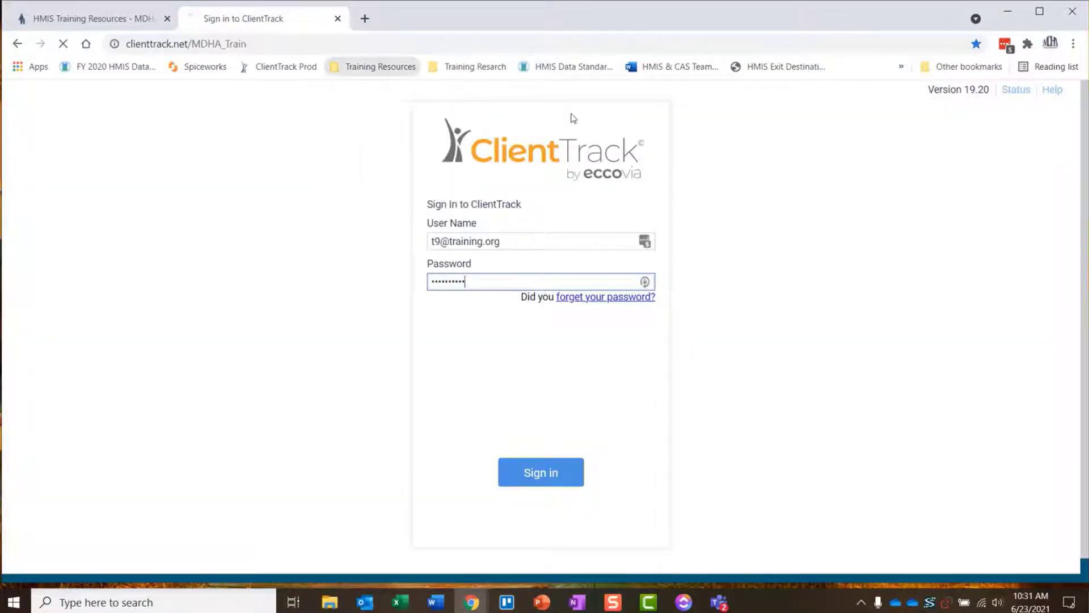
{"action": "left_click", "coordinate": [1005, 43]}
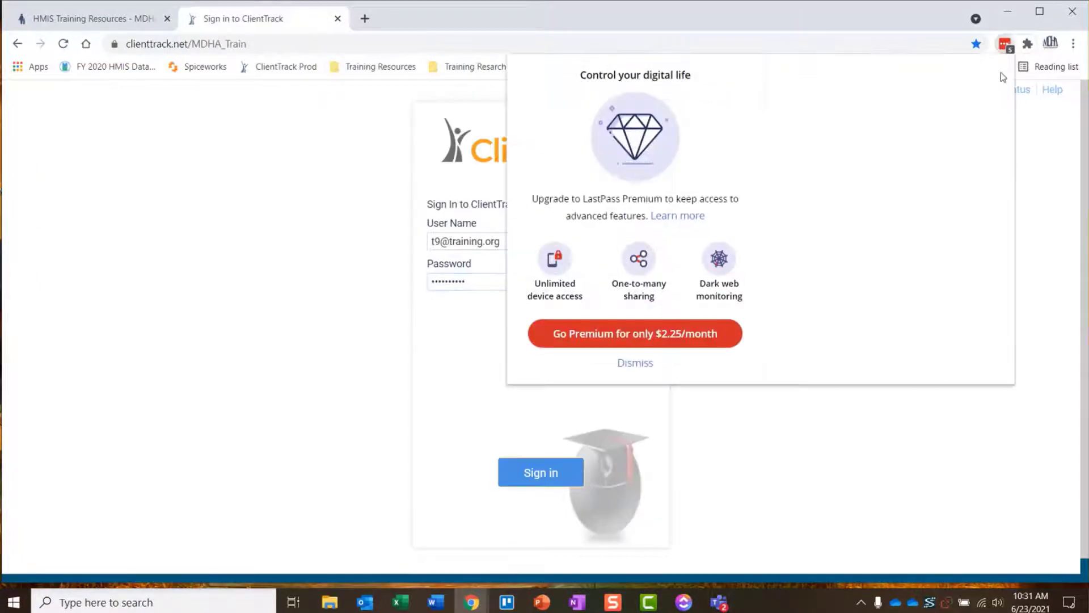
{"action": "left_click", "coordinate": [839, 116]}
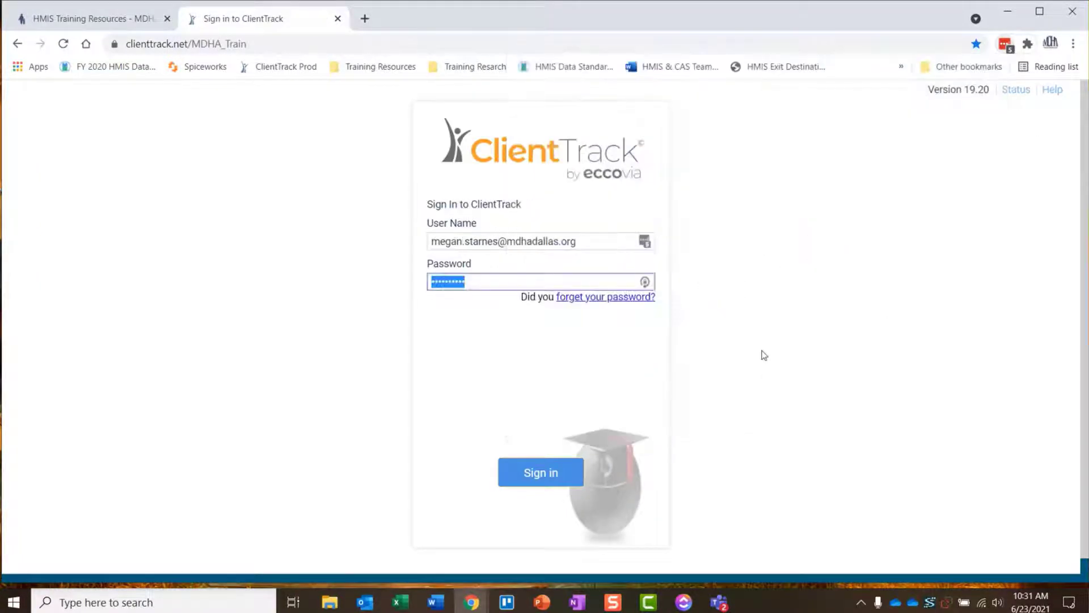
{"action": "key", "text": "Return"}
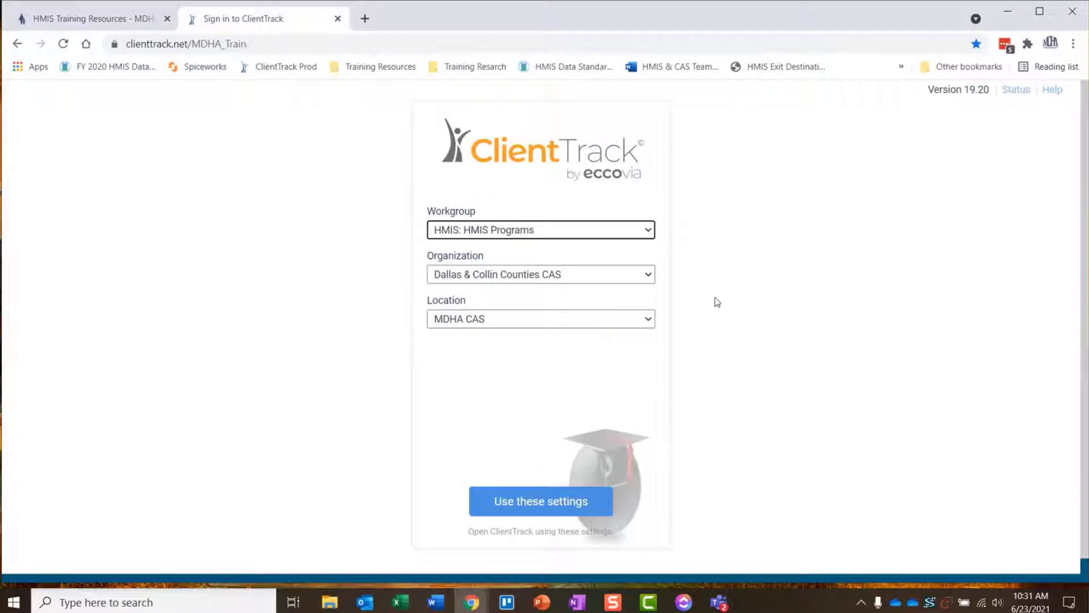
{"action": "left_click", "coordinate": [596, 502]}
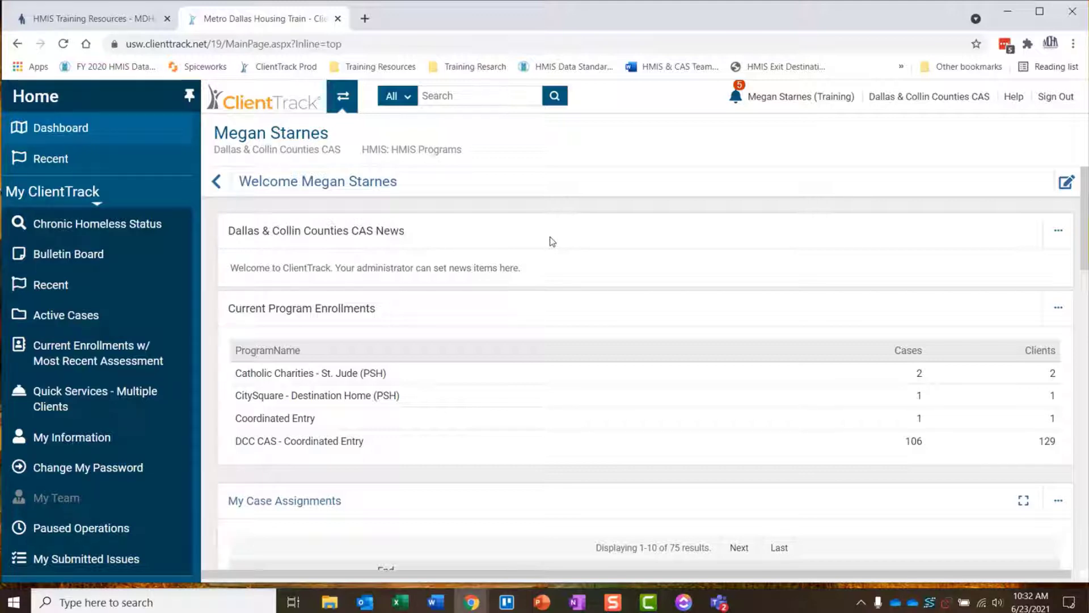
{"action": "left_click", "coordinate": [344, 98]}
{"action": "left_click", "coordinate": [814, 369]}
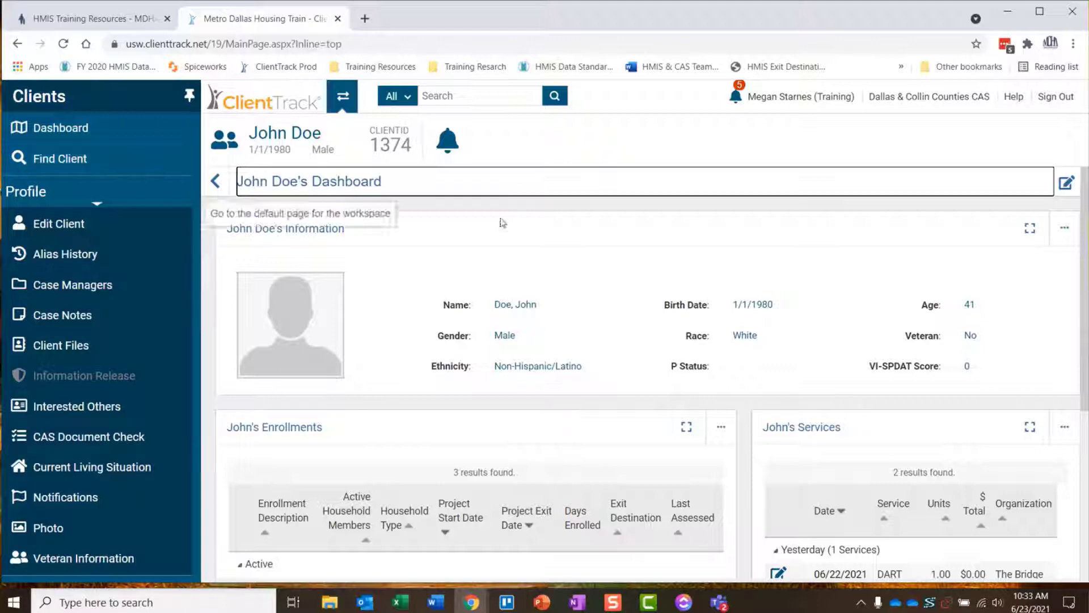
Switch to the HMIS Training Resources tab and browse the page and its navigation menu.
{"action": "left_click", "coordinate": [115, 25]}
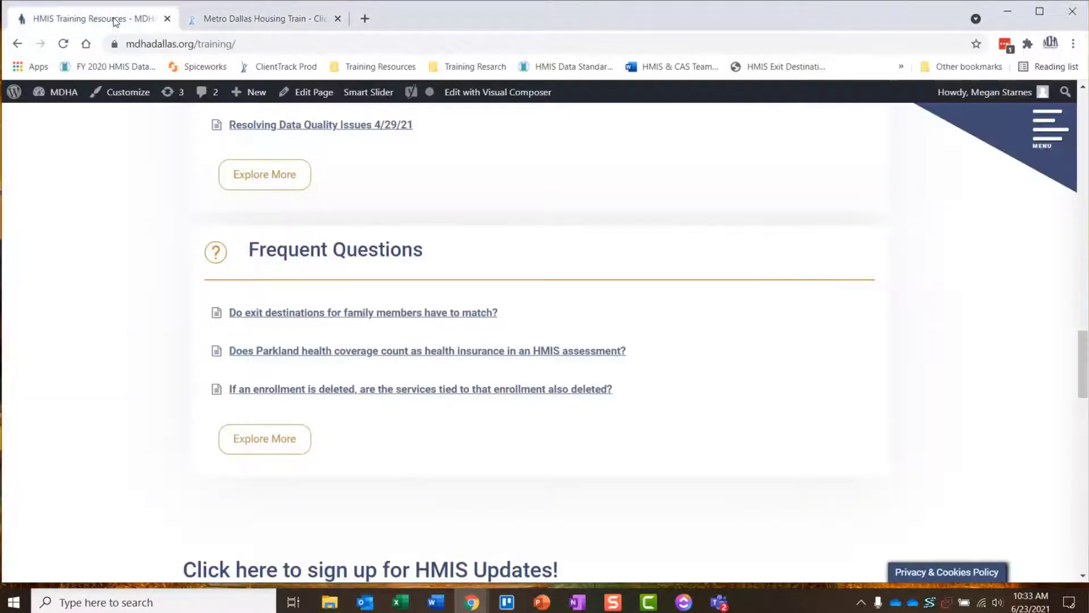
{"action": "scroll", "coordinate": [548, 288], "scroll_direction": "up", "scroll_amount": 2}
{"action": "scroll", "coordinate": [590, 293], "scroll_direction": "up", "scroll_amount": 3}
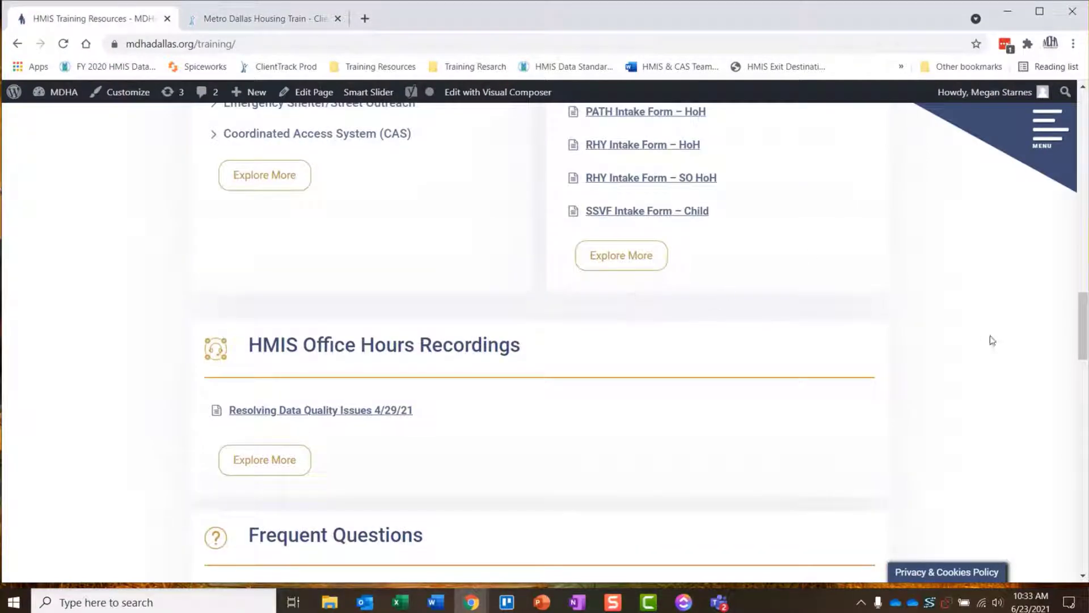
{"action": "scroll", "coordinate": [1078, 343], "scroll_direction": "up", "scroll_amount": 5}
{"action": "scroll", "coordinate": [306, 145], "scroll_direction": "up", "scroll_amount": 15}
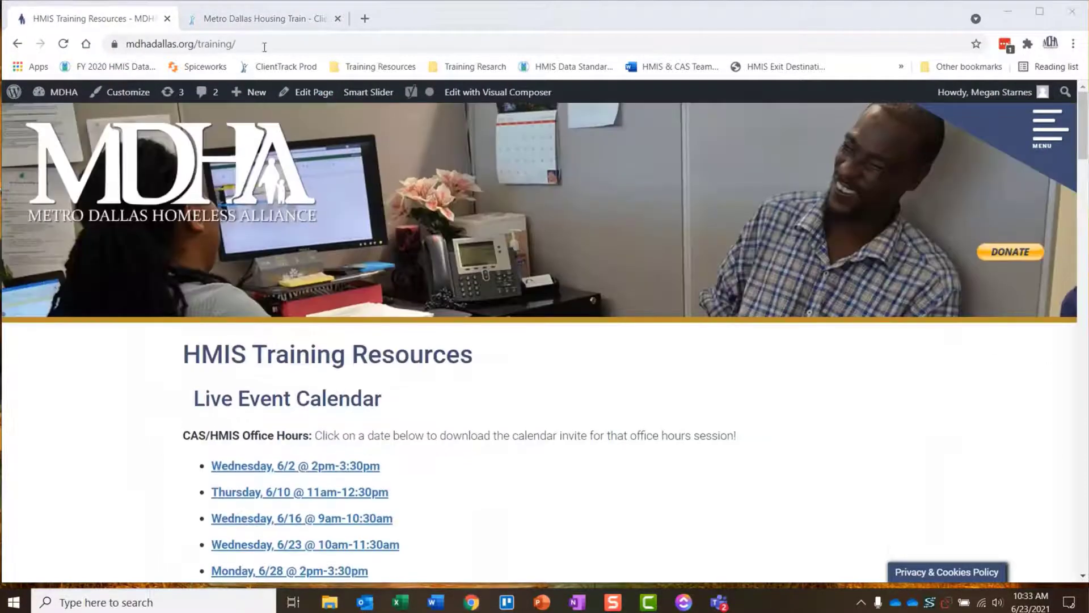
{"action": "left_click", "coordinate": [312, 41]}
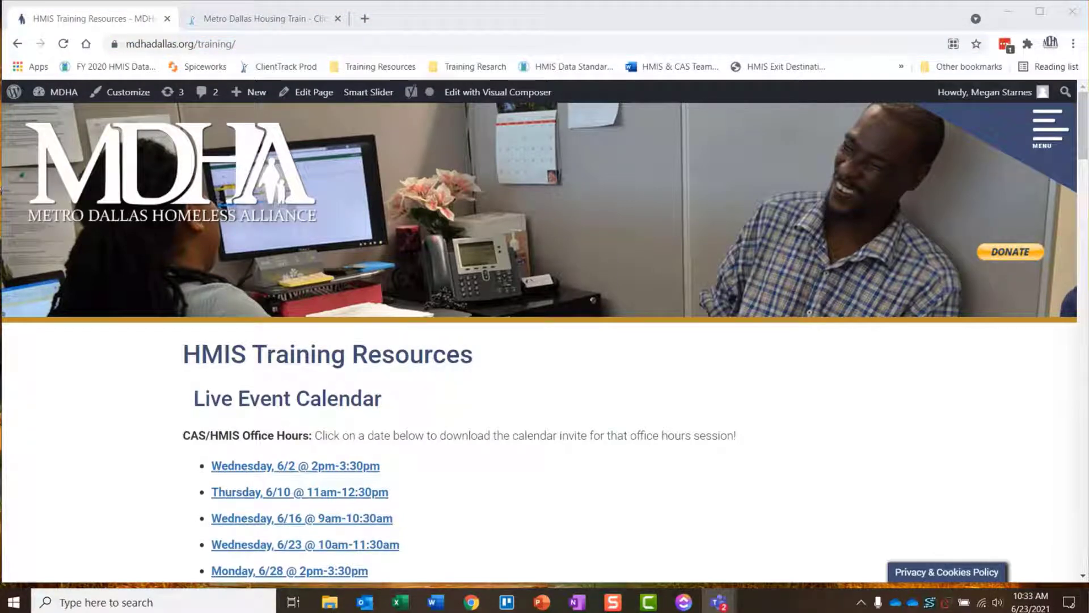
{"action": "left_click", "coordinate": [1030, 156]}
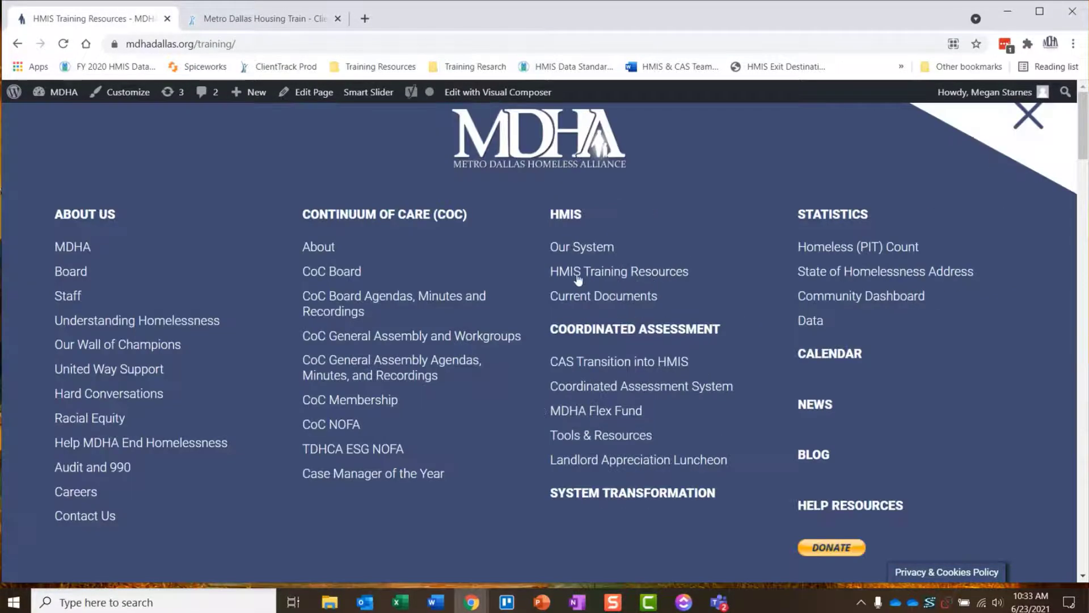
{"action": "left_click", "coordinate": [1020, 127]}
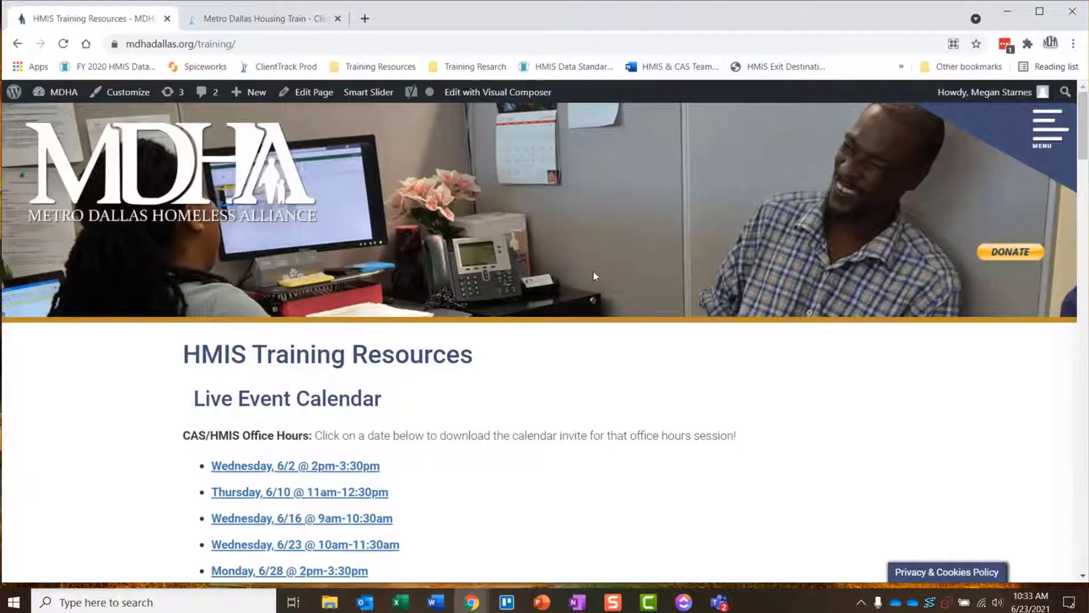
{"action": "scroll", "coordinate": [594, 270], "scroll_direction": "down", "scroll_amount": 8}
{"action": "scroll", "coordinate": [633, 265], "scroll_direction": "down", "scroll_amount": 12}
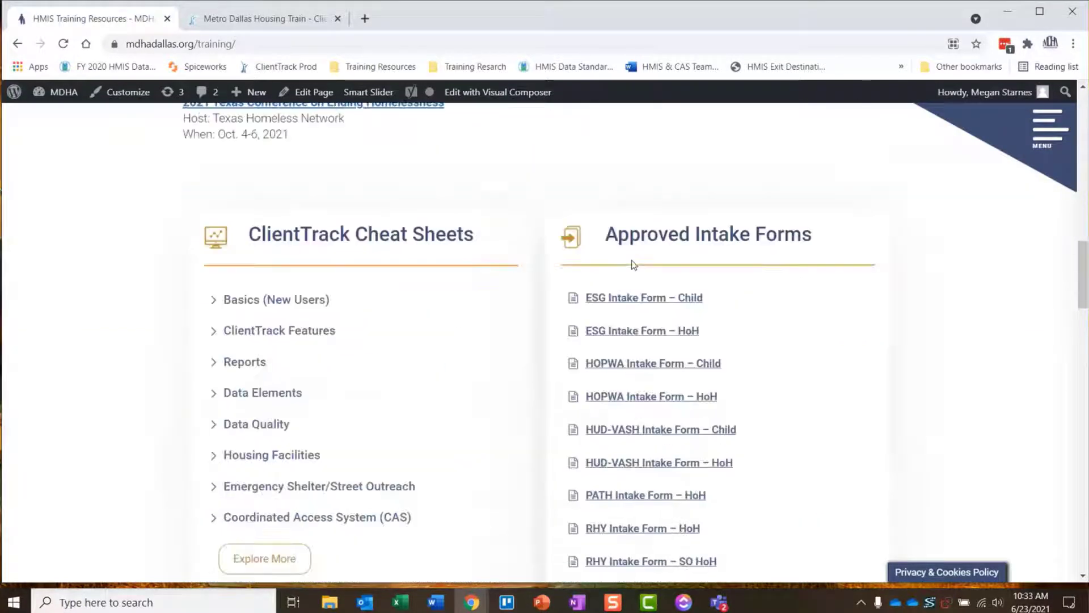
{"action": "scroll", "coordinate": [564, 255], "scroll_direction": "up", "scroll_amount": 1}
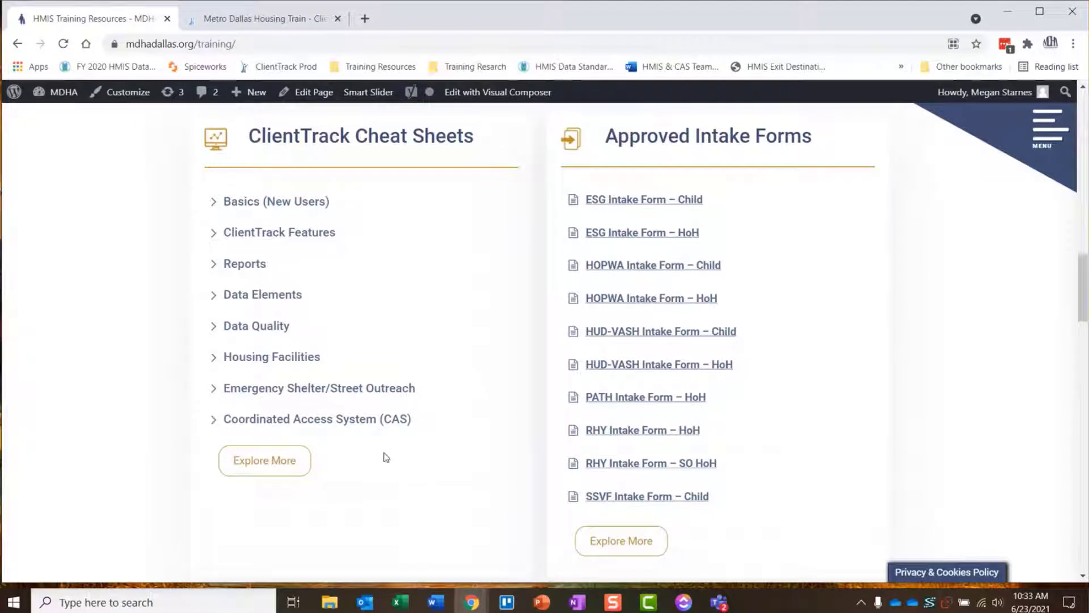
Expand the CAS cheat sheets and CAS FAQ, then open Enrolling Clients Questions.
{"action": "left_click", "coordinate": [250, 419]}
{"action": "scroll", "coordinate": [494, 396], "scroll_direction": "down", "scroll_amount": 4}
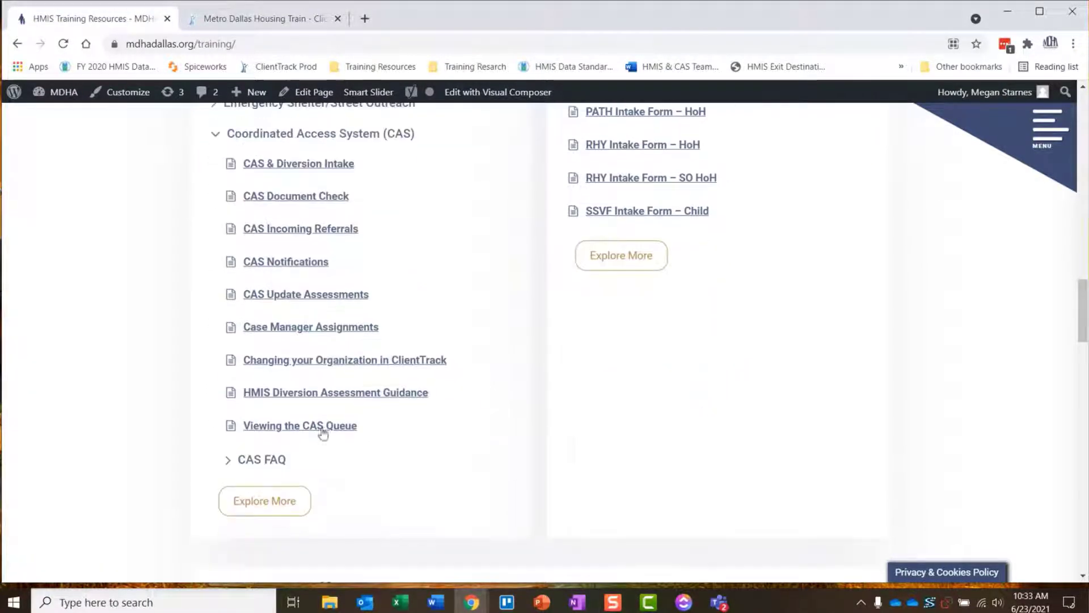
{"action": "left_click", "coordinate": [275, 461]}
{"action": "scroll", "coordinate": [462, 413], "scroll_direction": "down", "scroll_amount": 3}
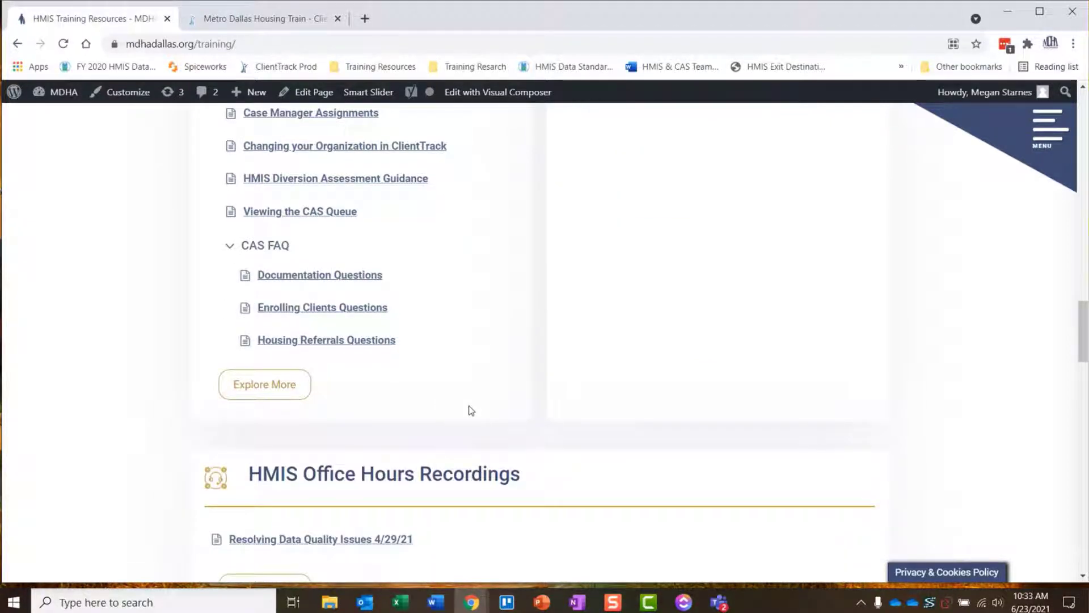
{"action": "left_click", "coordinate": [291, 315]}
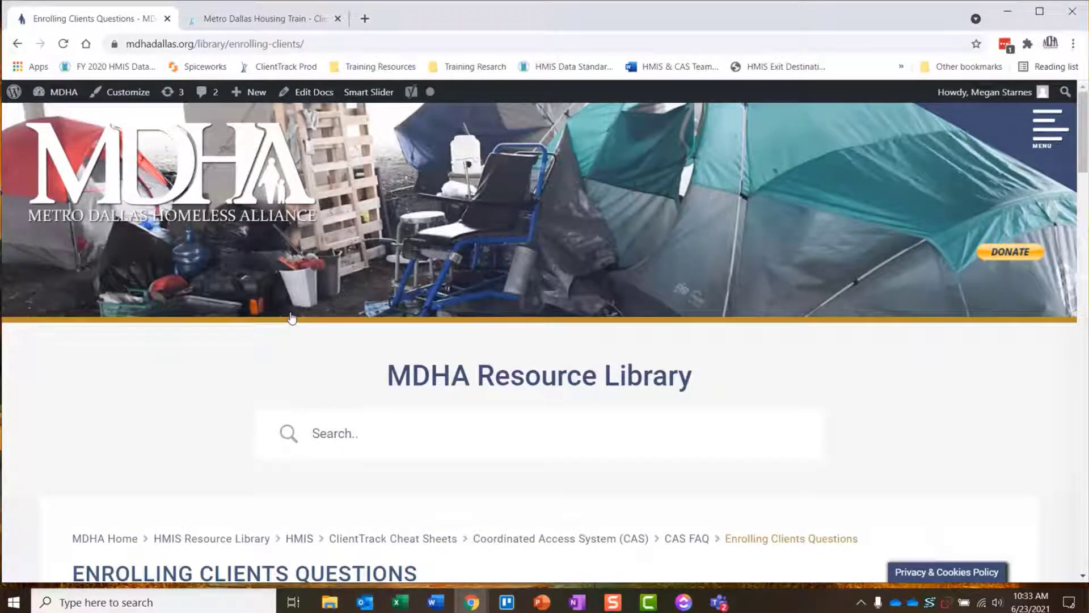
Download the existing-VI-SPDAT workaround document from that page.
{"action": "scroll", "coordinate": [291, 318], "scroll_direction": "down", "scroll_amount": 3}
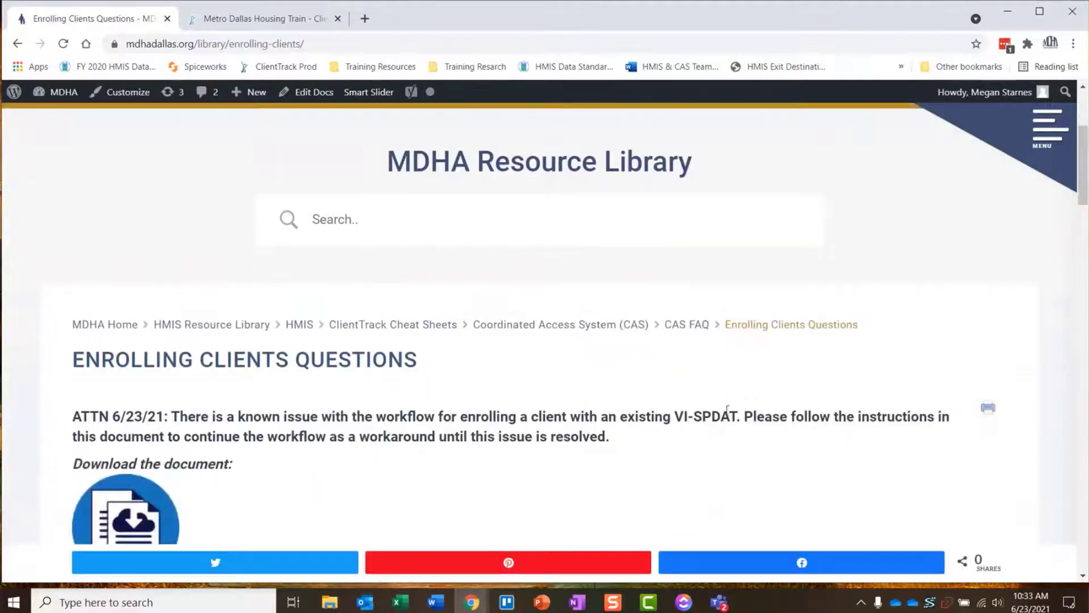
{"action": "scroll", "coordinate": [341, 412], "scroll_direction": "down", "scroll_amount": 2}
{"action": "left_click", "coordinate": [152, 394]}
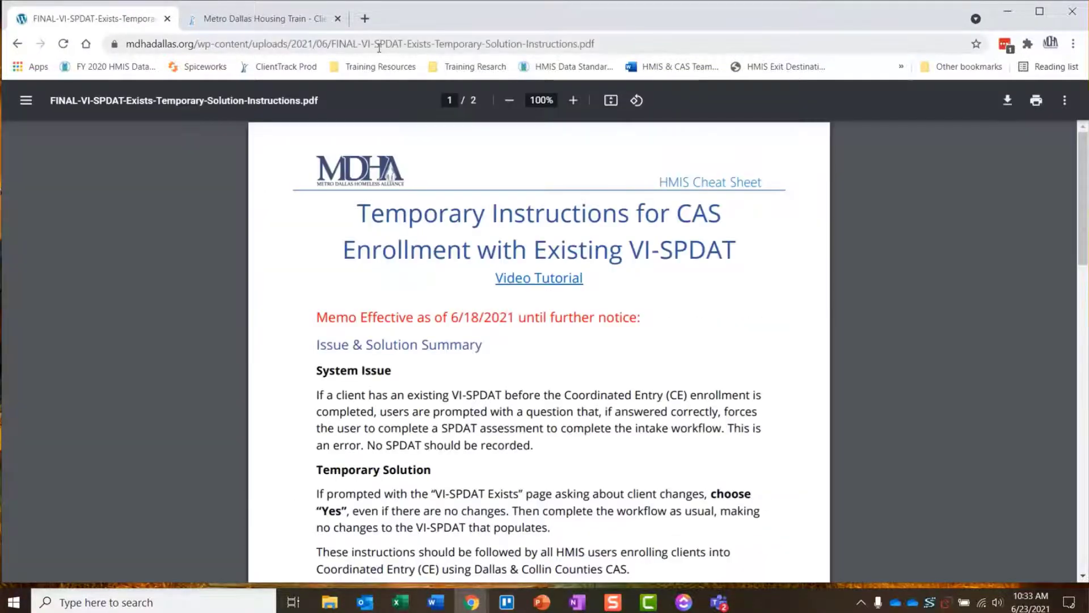
Read the Temporary Instructions for CAS Enrollment with Existing VI-SPDAT memo, then return to ClientTrack.
{"action": "left_click", "coordinate": [379, 47]}
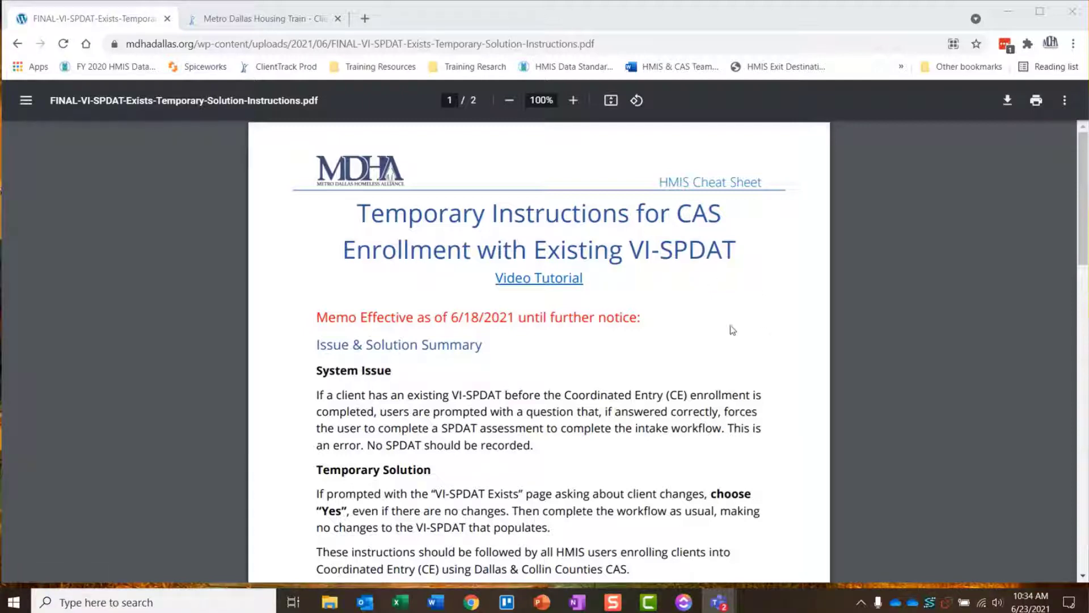
{"action": "scroll", "coordinate": [730, 329], "scroll_direction": "down", "scroll_amount": 4}
{"action": "scroll", "coordinate": [834, 400], "scroll_direction": "up", "scroll_amount": 4}
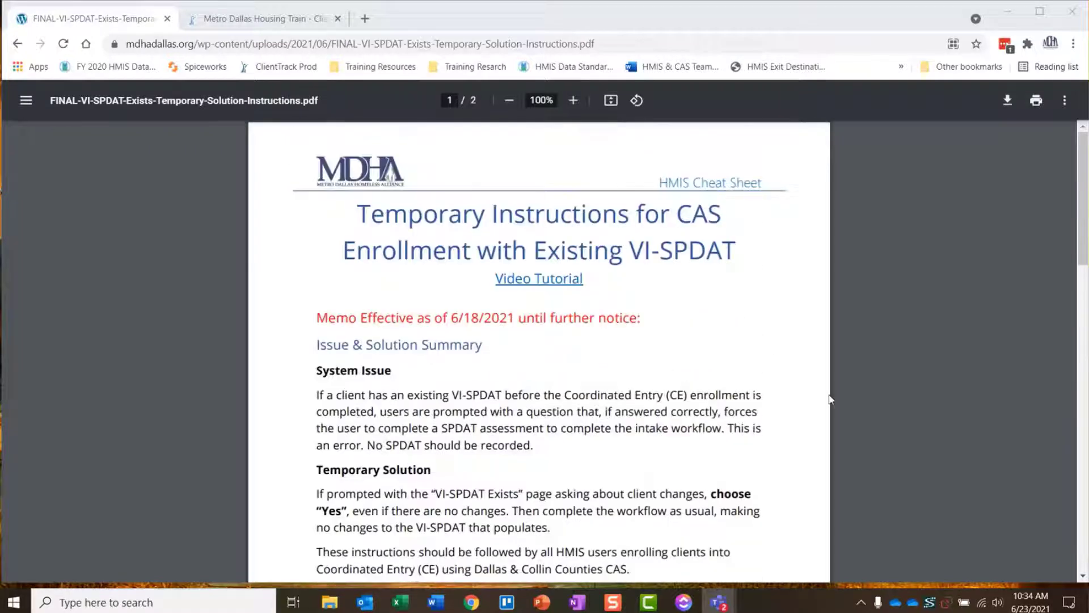
{"action": "left_click", "coordinate": [292, 25]}
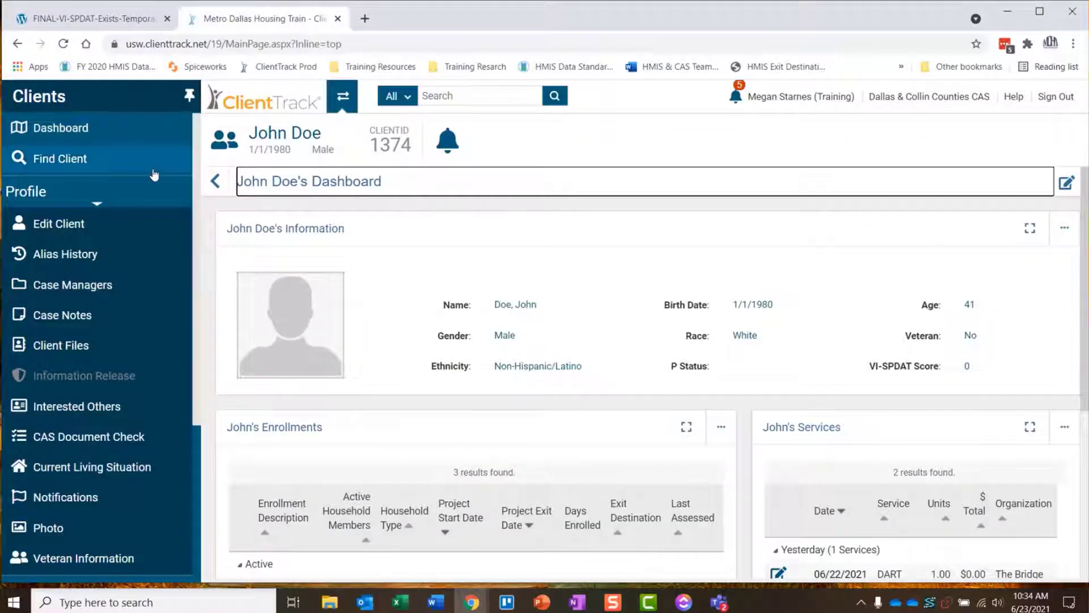
Find the test client by first and last name and open her record.
{"action": "left_click", "coordinate": [137, 162]}
{"action": "left_click", "coordinate": [578, 237]}
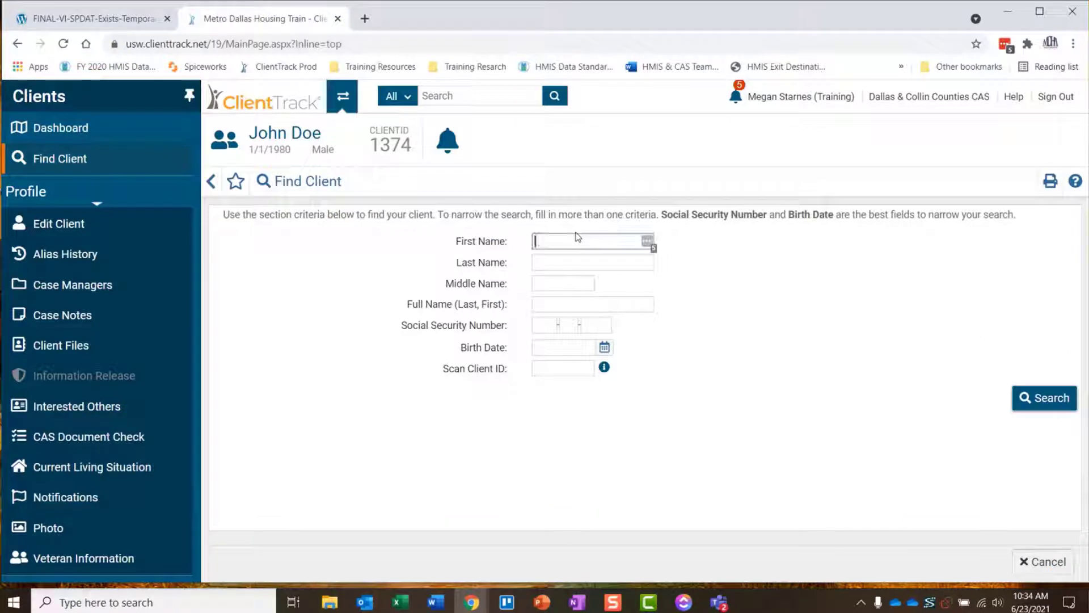
{"action": "type", "text": "mer"}
{"action": "key", "text": "Tab"}
{"action": "type", "text": "t"}
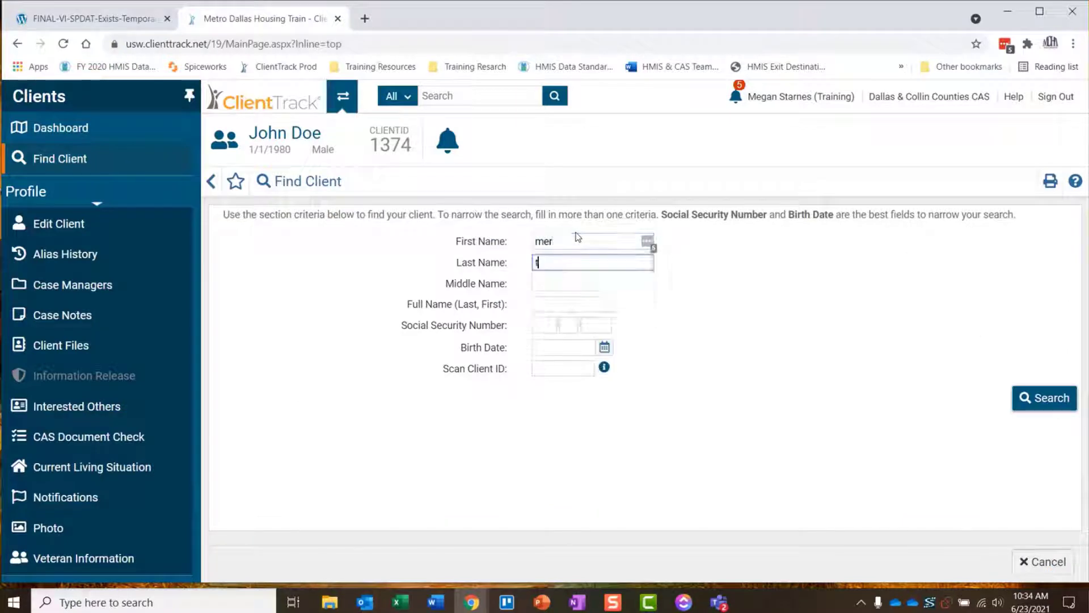
{"action": "key", "text": "Return"}
{"action": "left_click", "coordinate": [288, 477]}
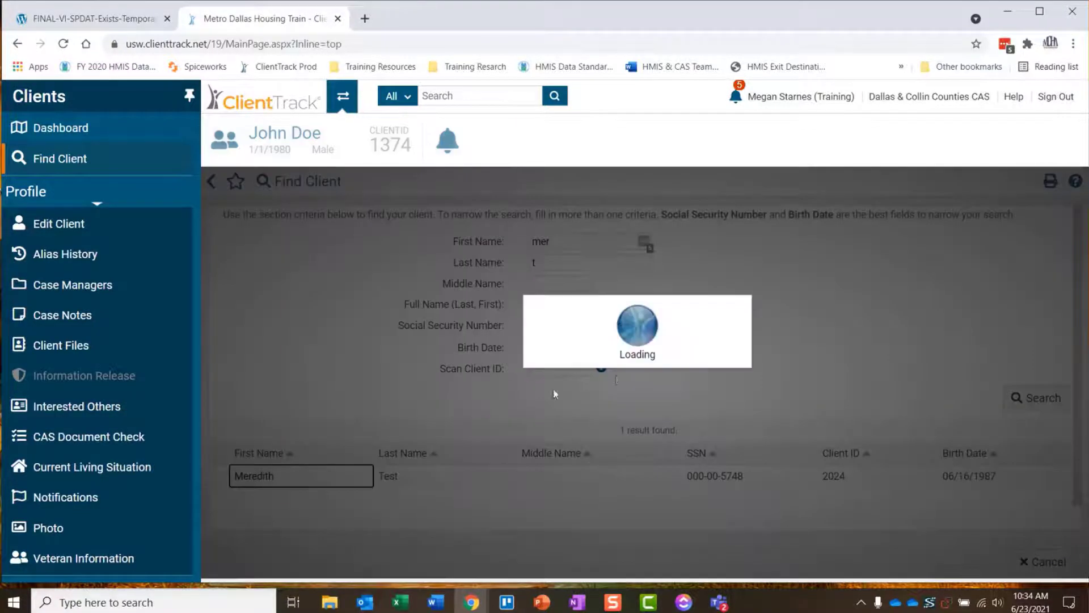
Check her Family VI-SPDAT (06/17/2021, total score 14), then start the CAS & Diversion Intake.
{"action": "scroll", "coordinate": [773, 352], "scroll_direction": "down", "scroll_amount": 2}
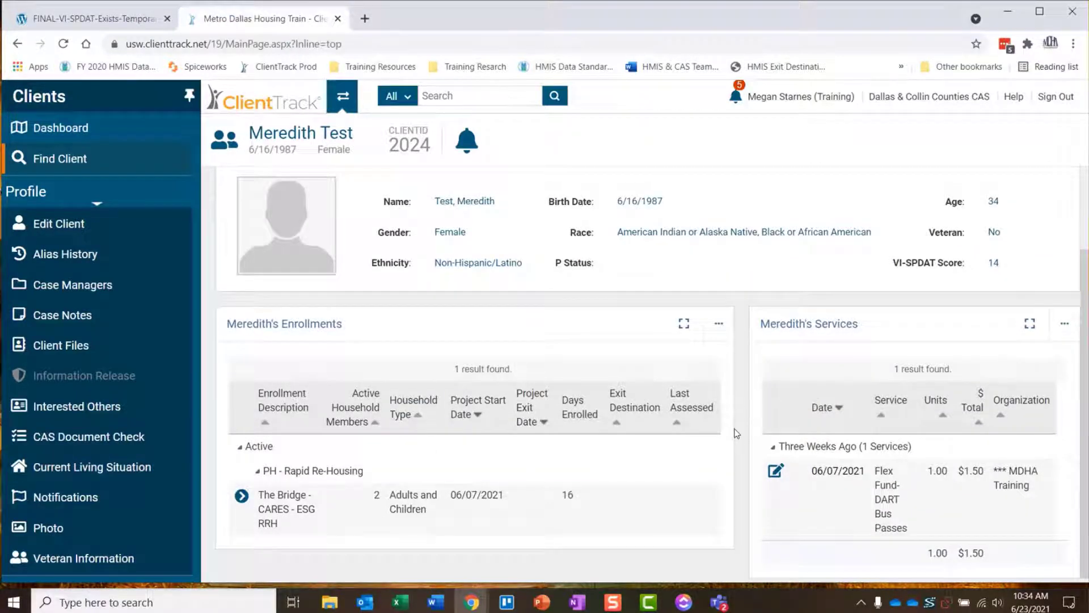
{"action": "scroll", "coordinate": [145, 435], "scroll_direction": "down", "scroll_amount": 4}
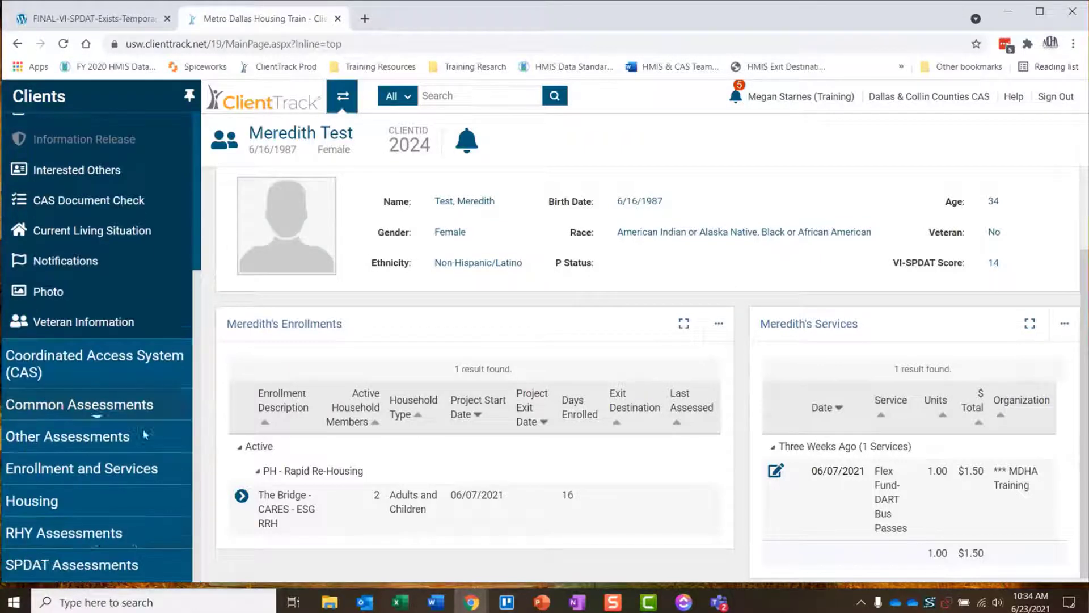
{"action": "left_click", "coordinate": [128, 565]}
{"action": "left_click", "coordinate": [63, 496]}
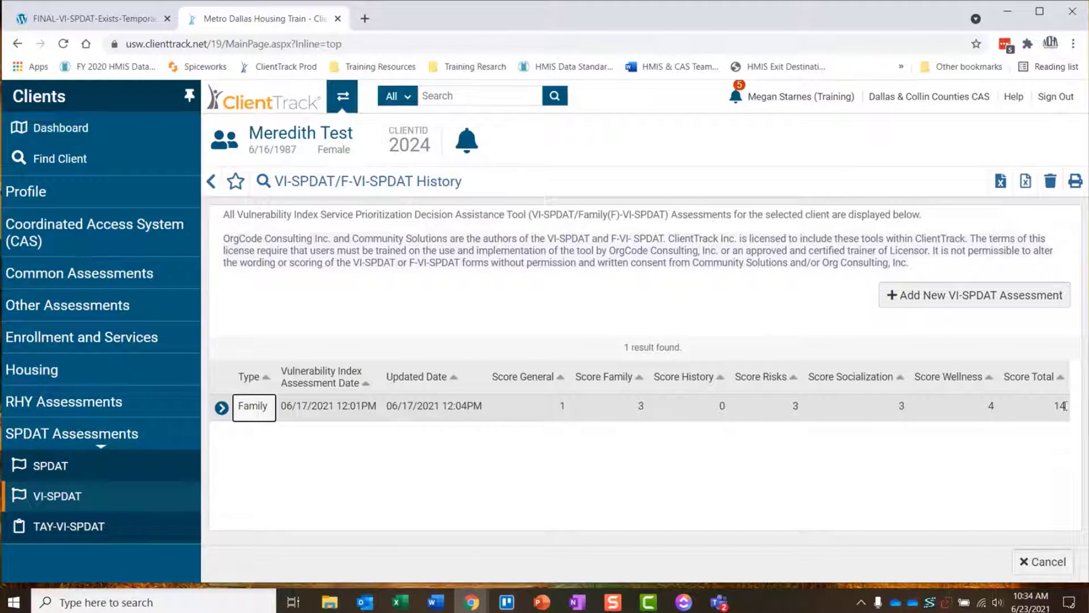
{"action": "left_click", "coordinate": [74, 226]}
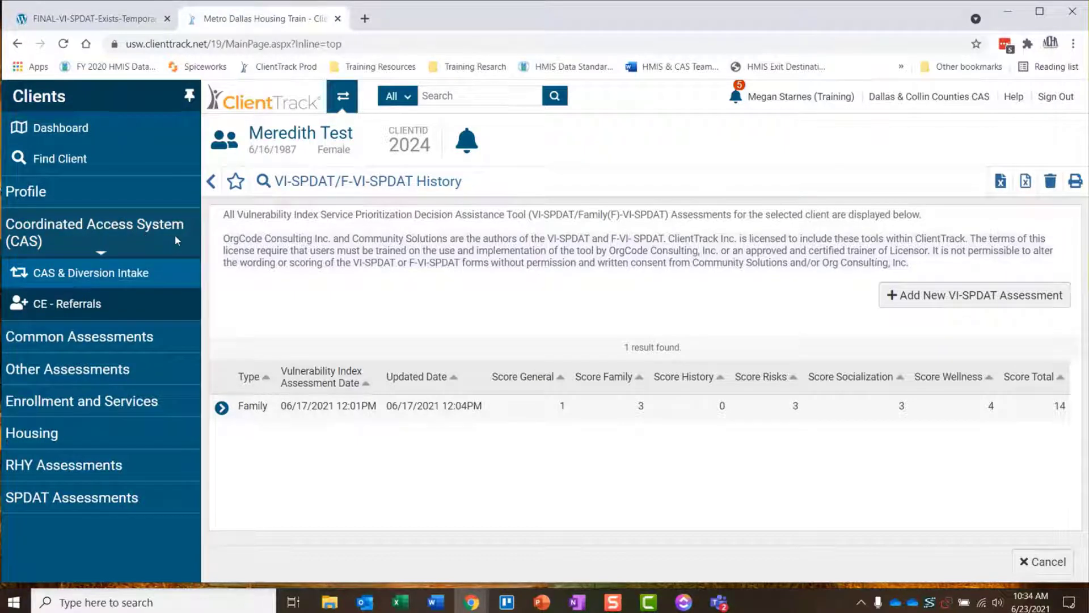
{"action": "left_click", "coordinate": [101, 278]}
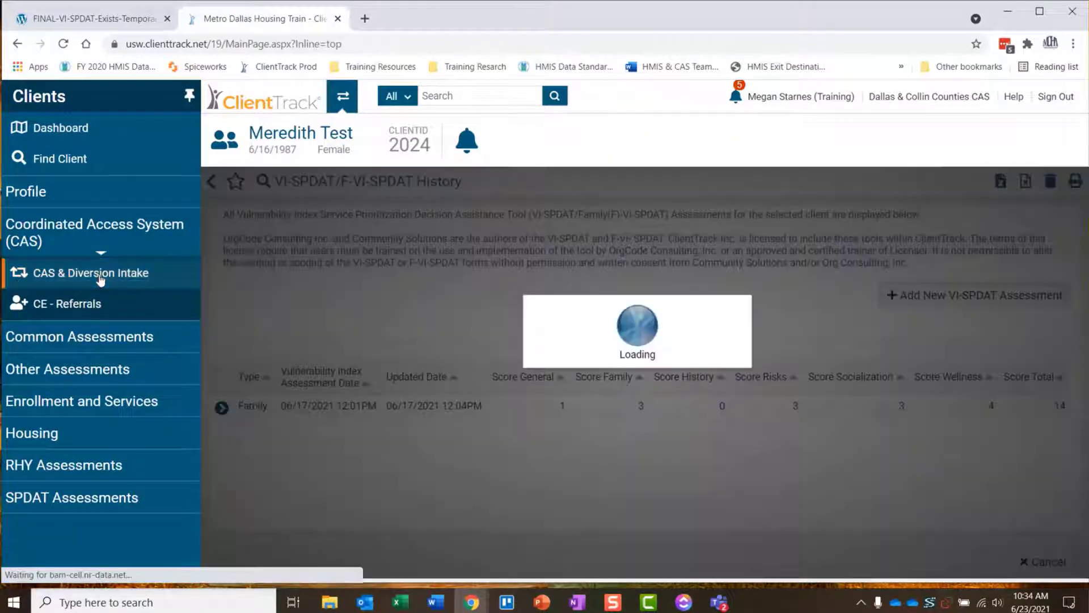
Run the intake for the current client, saving the Basic Client Information and family members steps.
{"action": "left_click", "coordinate": [491, 286]}
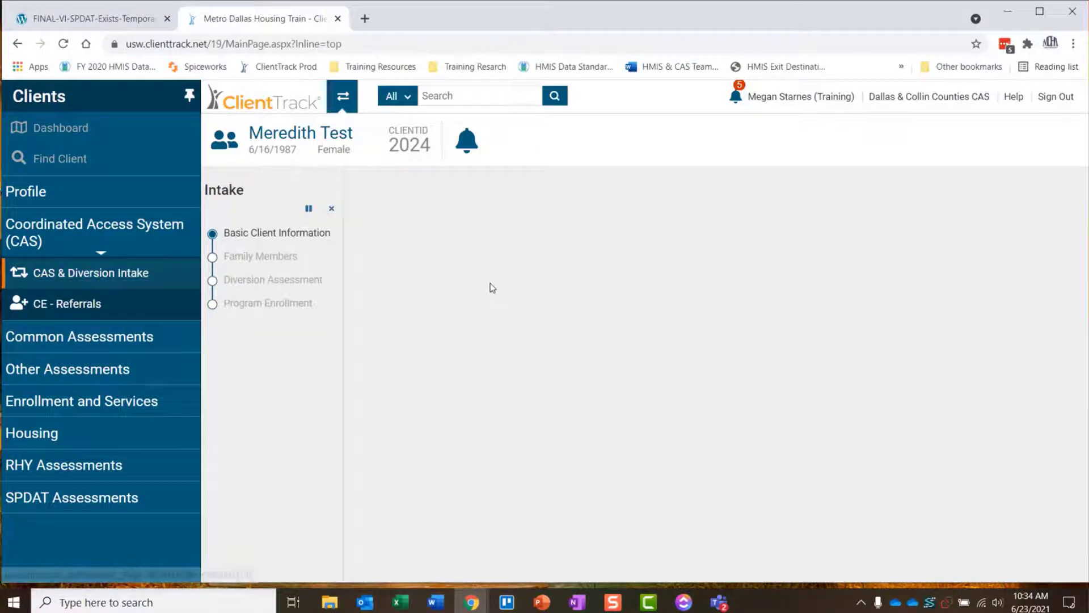
{"action": "scroll", "coordinate": [808, 330], "scroll_direction": "down", "scroll_amount": 9}
{"action": "scroll", "coordinate": [936, 366], "scroll_direction": "down", "scroll_amount": 3}
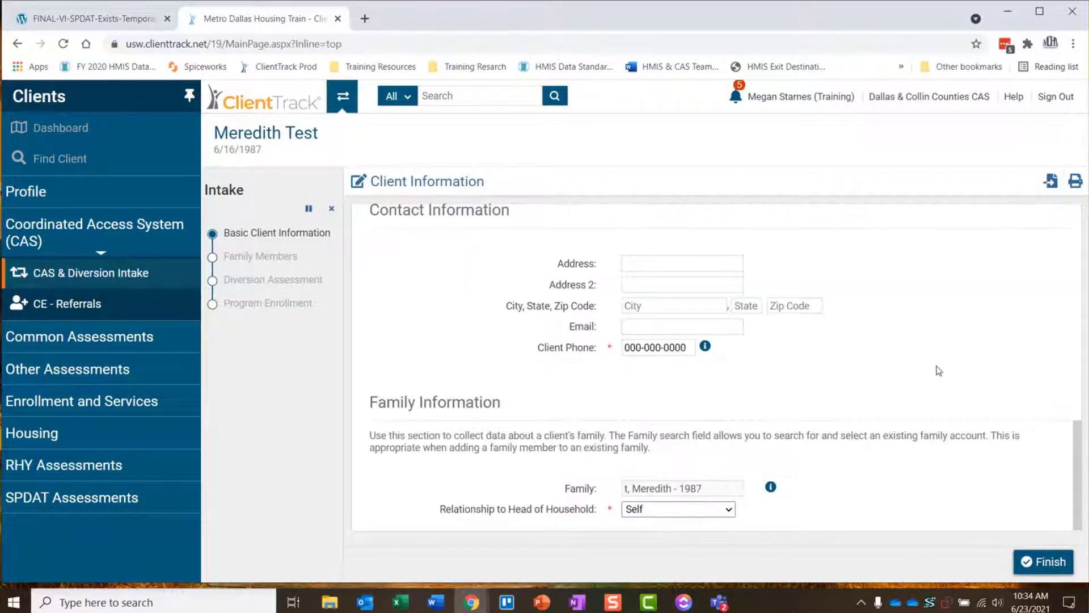
{"action": "left_click", "coordinate": [1028, 557]}
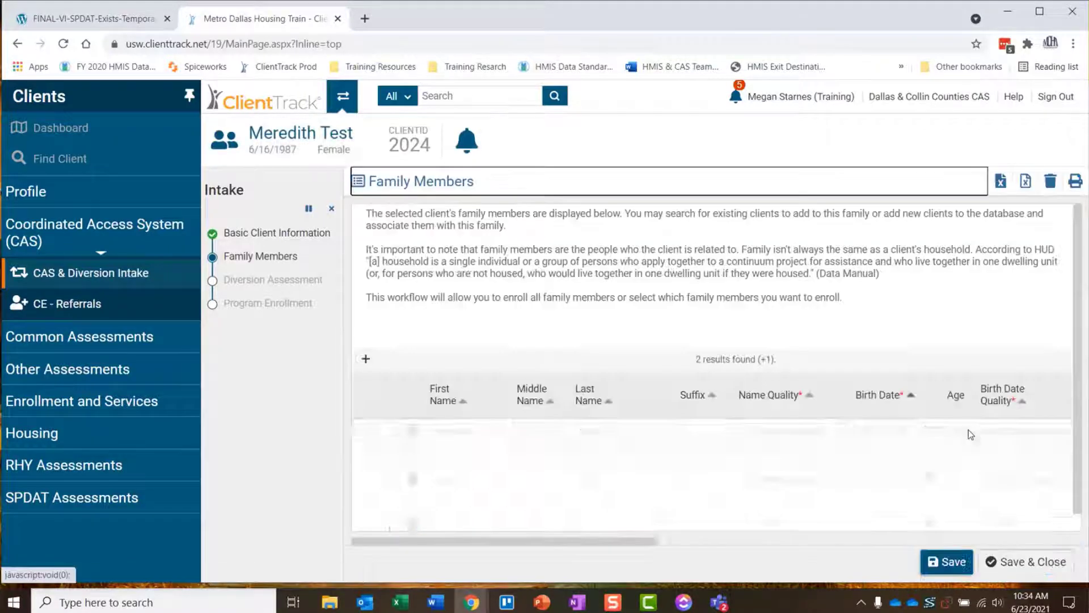
{"action": "left_click", "coordinate": [1033, 573]}
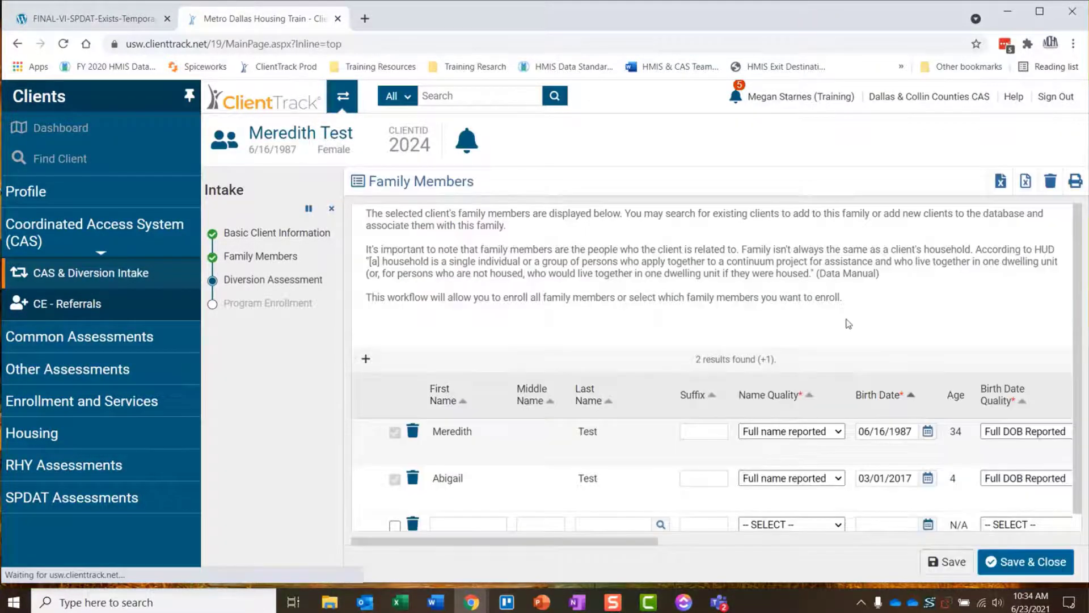
Set Contact Type to Virtual, household with children and adults, living situation Place not meant for habitation.
{"action": "left_click", "coordinate": [675, 283]}
{"action": "left_click", "coordinate": [675, 324]}
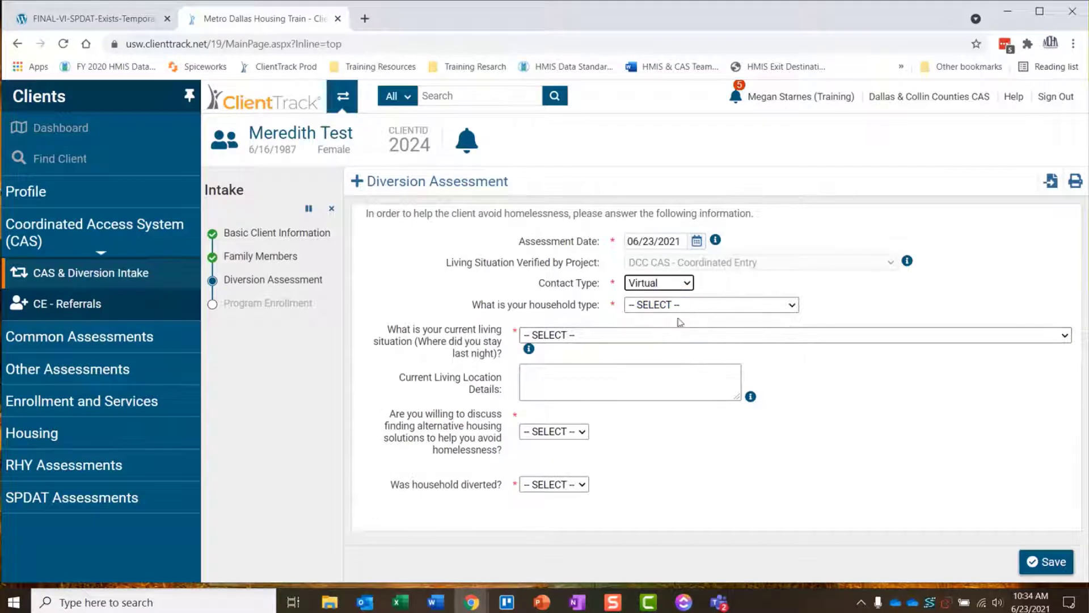
{"action": "left_click", "coordinate": [663, 305]}
{"action": "left_click", "coordinate": [662, 346]}
{"action": "left_click", "coordinate": [662, 346]}
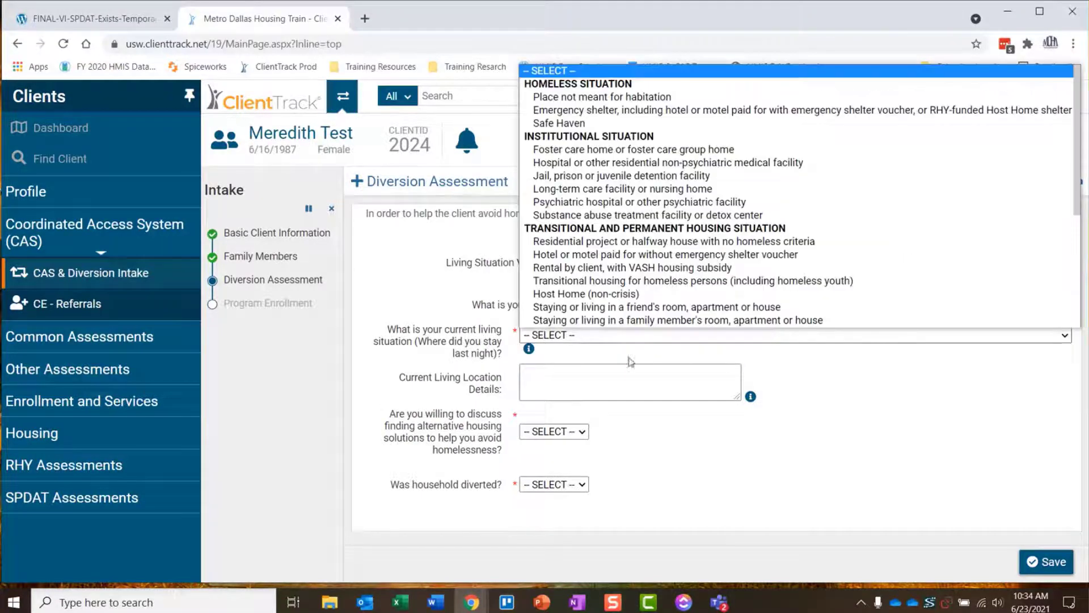
{"action": "scroll", "coordinate": [642, 171], "scroll_direction": "down", "scroll_amount": 1}
{"action": "left_click", "coordinate": [624, 68]}
Answer No to discussing alternative housing and to household diverted, then save the assessment.
{"action": "left_click", "coordinate": [554, 431]}
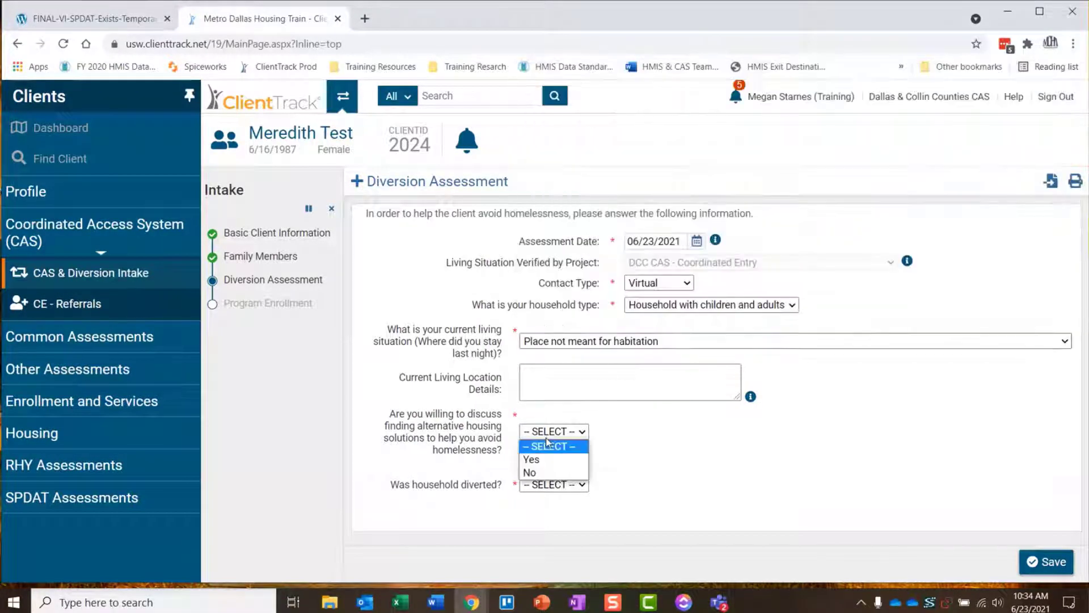
{"action": "left_click", "coordinate": [533, 459]}
{"action": "left_click", "coordinate": [545, 431]}
{"action": "left_click", "coordinate": [541, 473]}
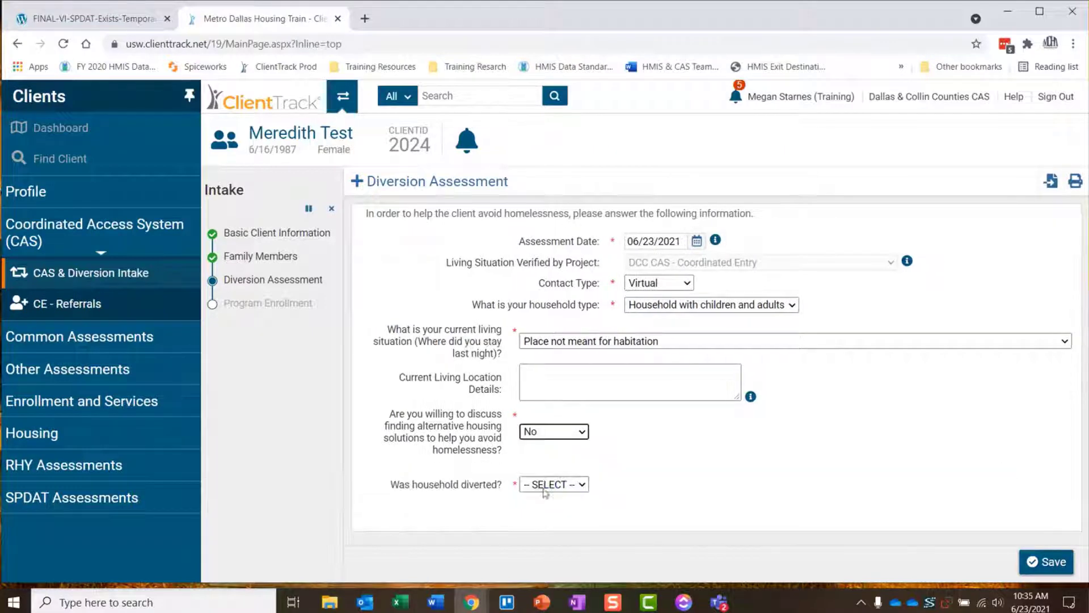
{"action": "left_click", "coordinate": [547, 484]}
{"action": "left_click", "coordinate": [545, 525]}
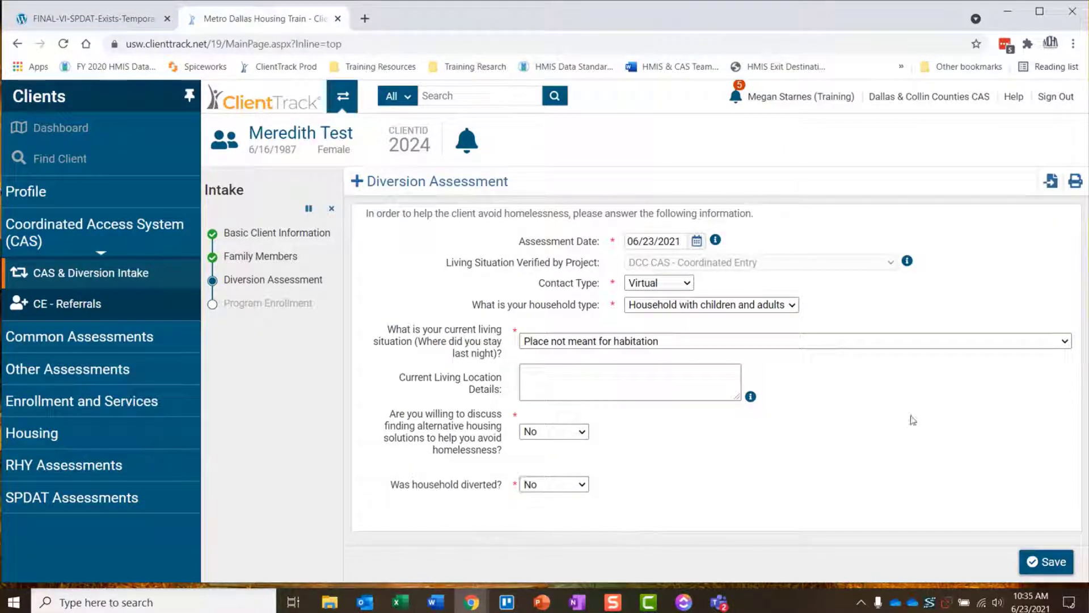
{"action": "left_click", "coordinate": [1049, 563]}
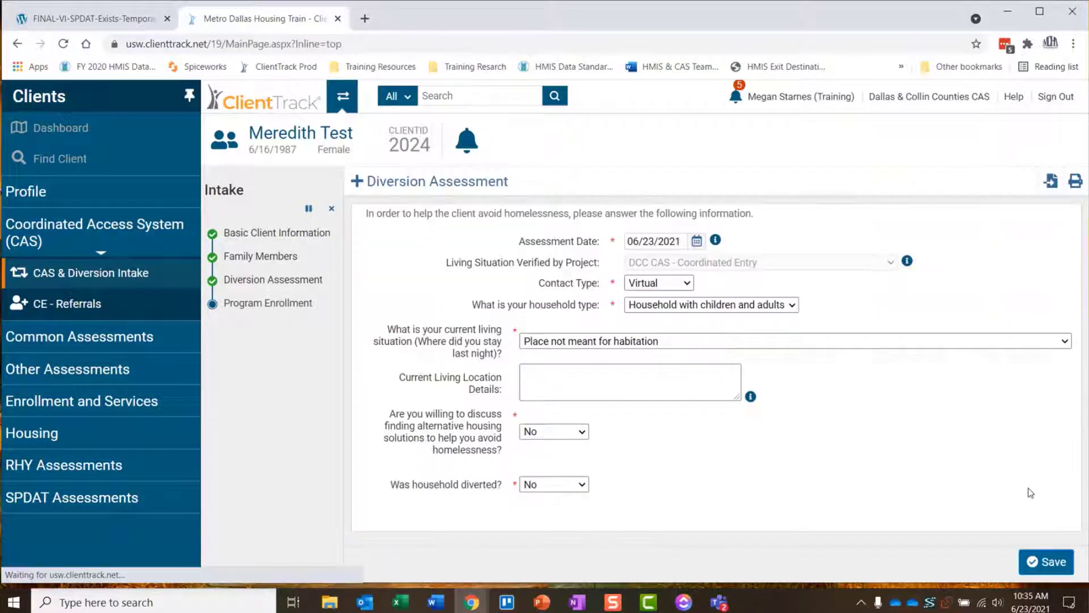
Select both household members, then after the error exclude the already-enrolled daughter and save.
{"action": "scroll", "coordinate": [737, 397], "scroll_direction": "down", "scroll_amount": 5}
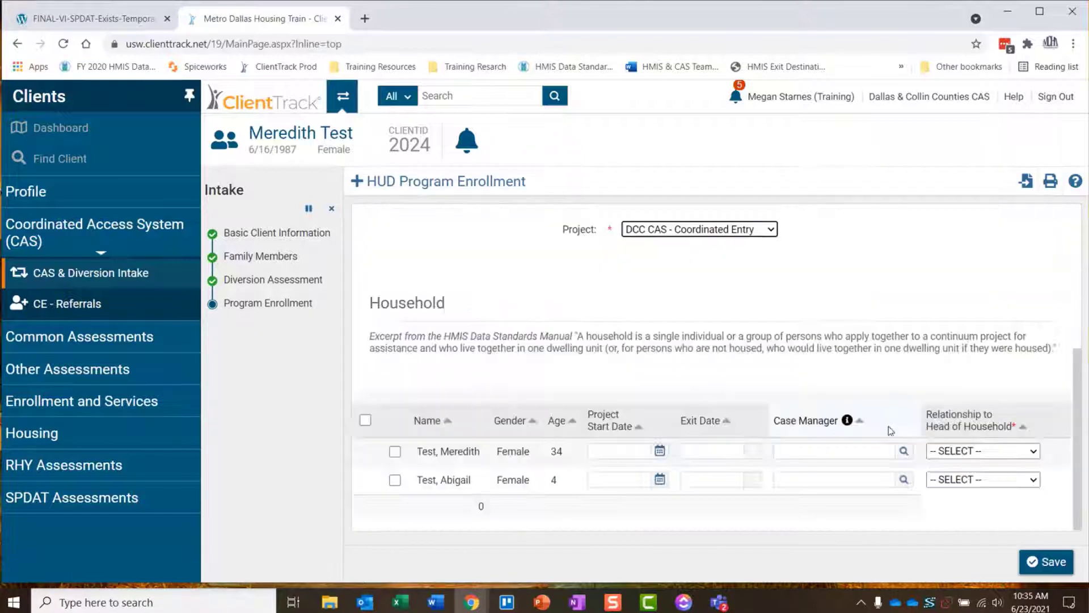
{"action": "left_click", "coordinate": [365, 420]}
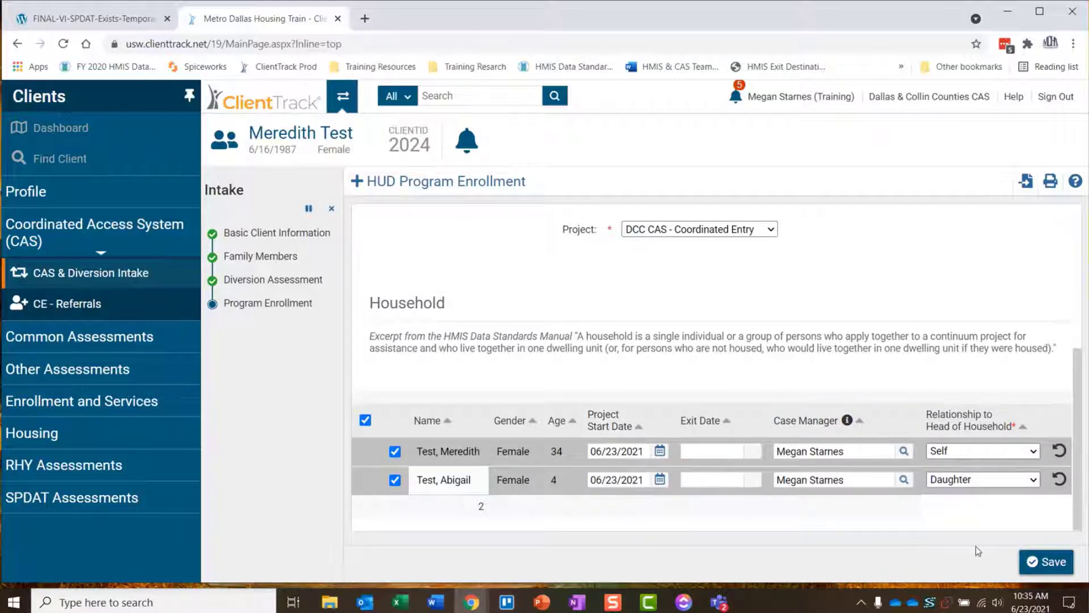
{"action": "left_click", "coordinate": [1043, 563]}
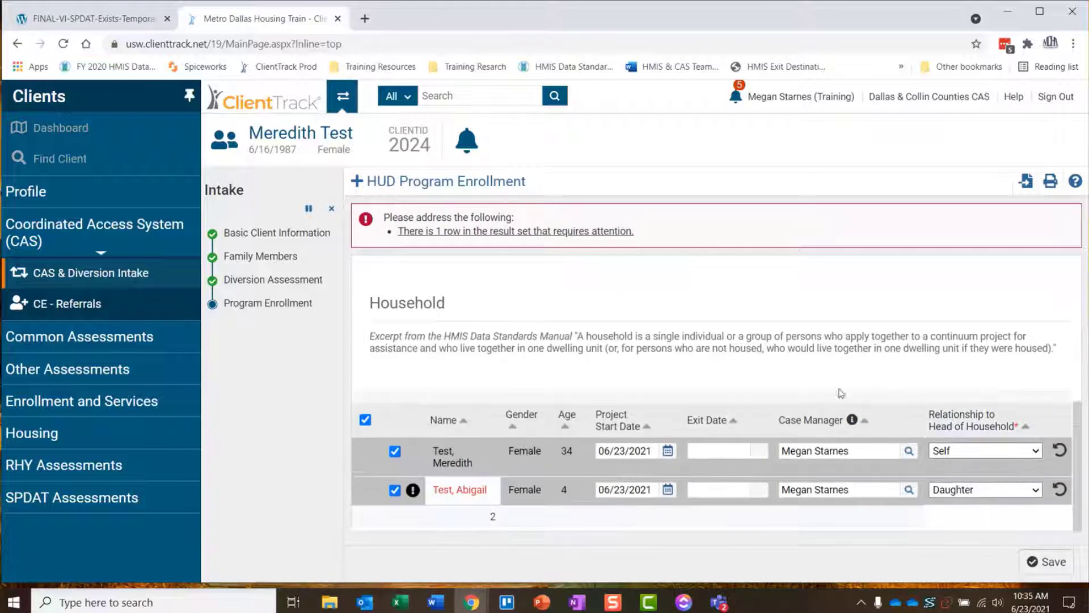
{"action": "mouse_move", "coordinate": [418, 493]}
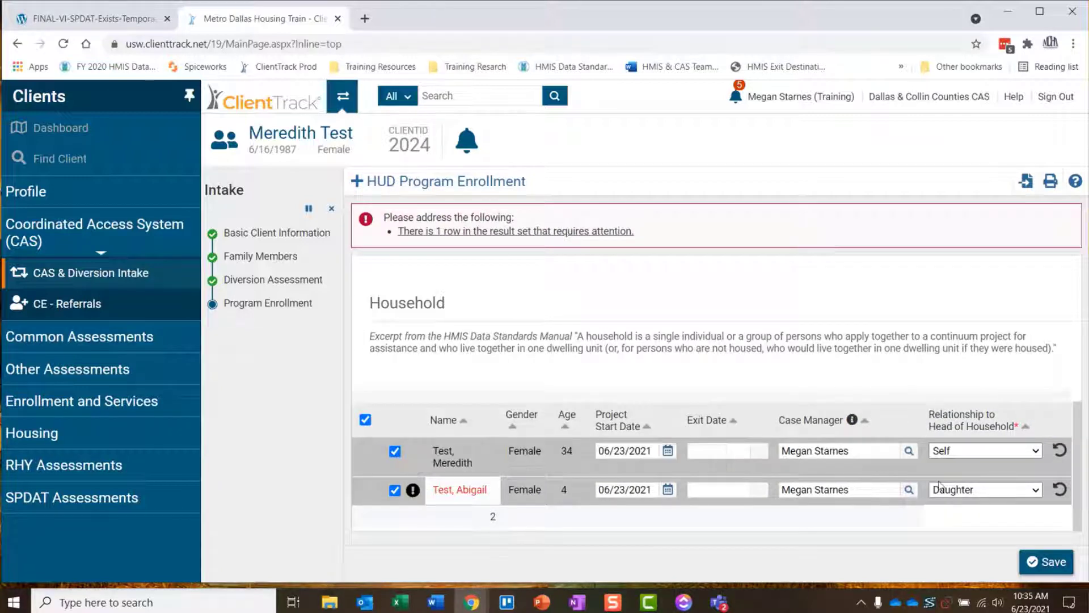
{"action": "left_click", "coordinate": [395, 490]}
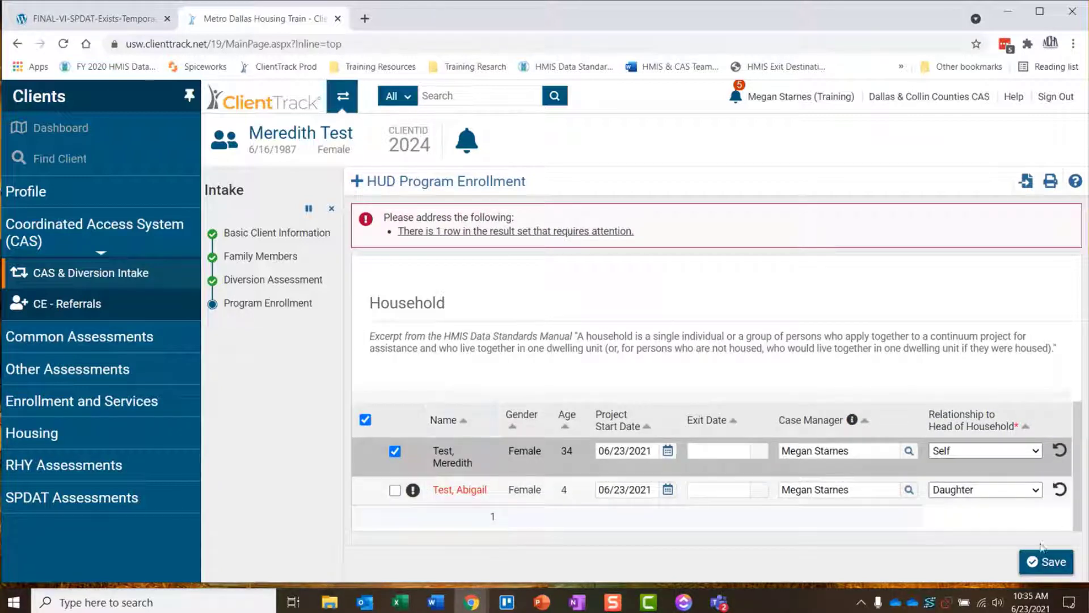
{"action": "left_click", "coordinate": [1044, 561]}
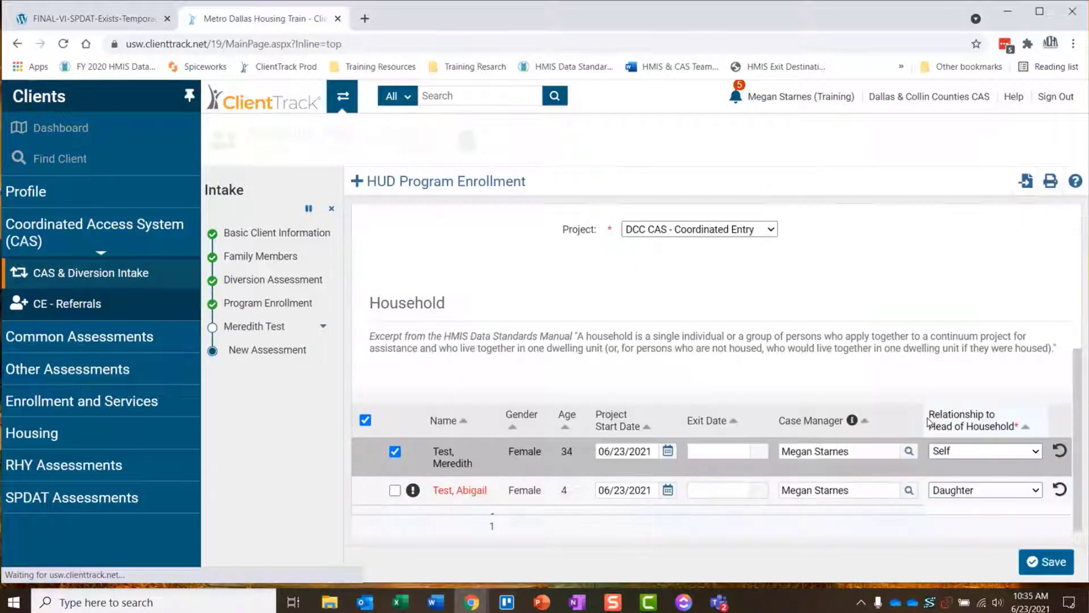
Set Disabling Condition No, prior living Place not meant for habitation, stay One night or less.
{"action": "scroll", "coordinate": [926, 363], "scroll_direction": "down", "scroll_amount": 5}
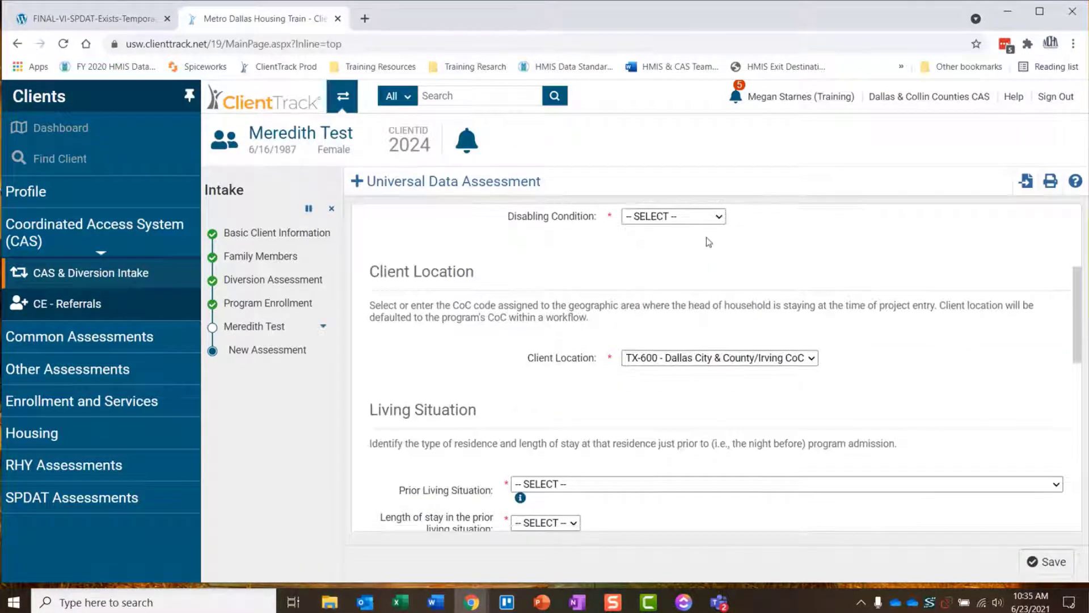
{"action": "scroll", "coordinate": [738, 287], "scroll_direction": "up", "scroll_amount": 4}
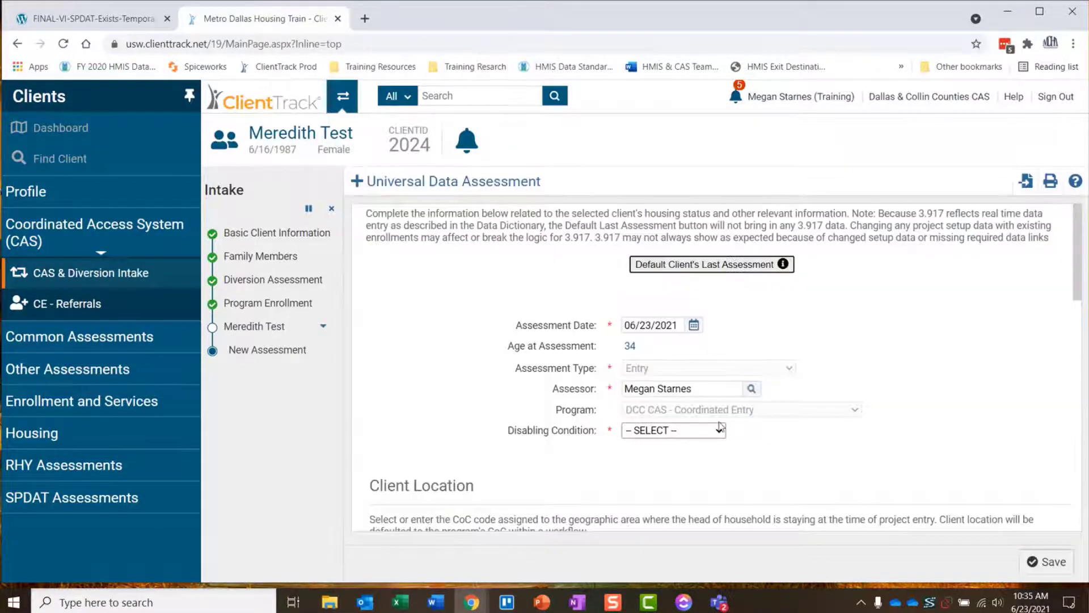
{"action": "left_click", "coordinate": [719, 429]}
{"action": "left_click", "coordinate": [681, 469]}
{"action": "scroll", "coordinate": [963, 401], "scroll_direction": "down", "scroll_amount": 5}
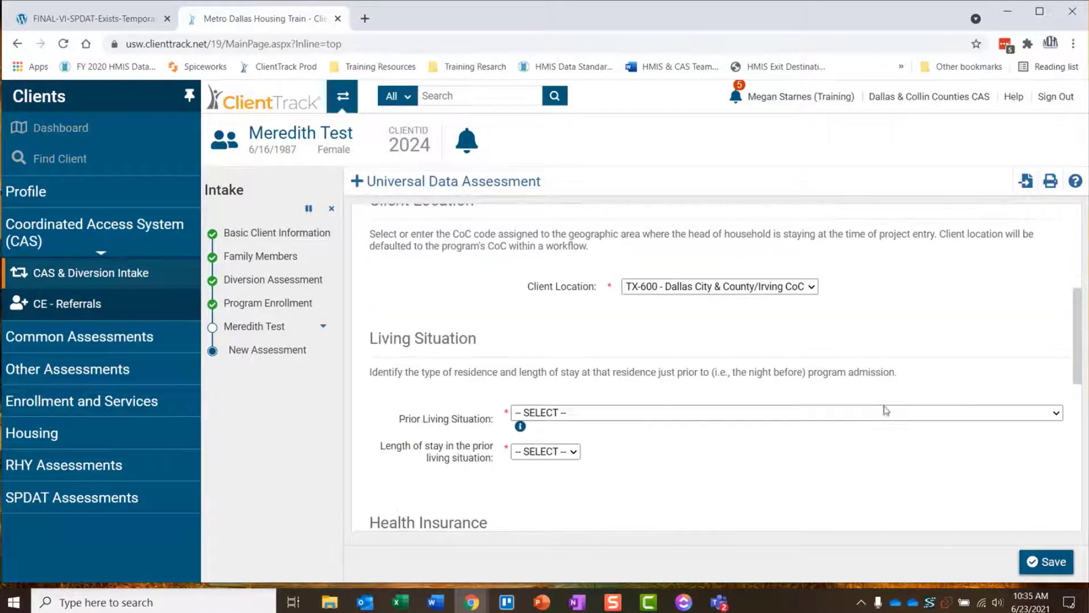
{"action": "left_click", "coordinate": [724, 418]}
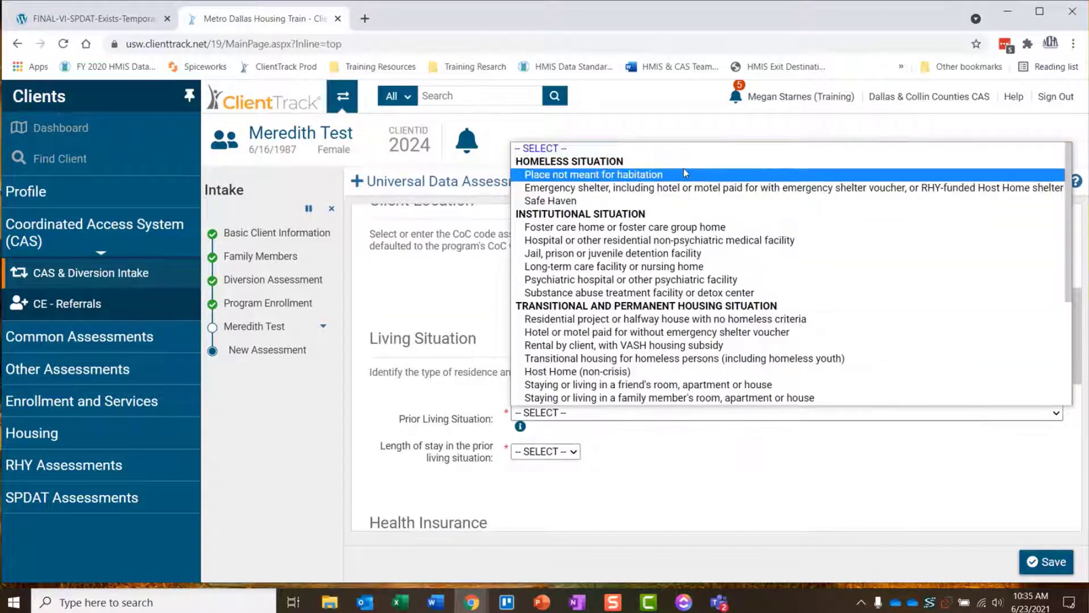
{"action": "left_click", "coordinate": [684, 173]}
{"action": "left_click", "coordinate": [657, 437]}
{"action": "left_click", "coordinate": [658, 470]}
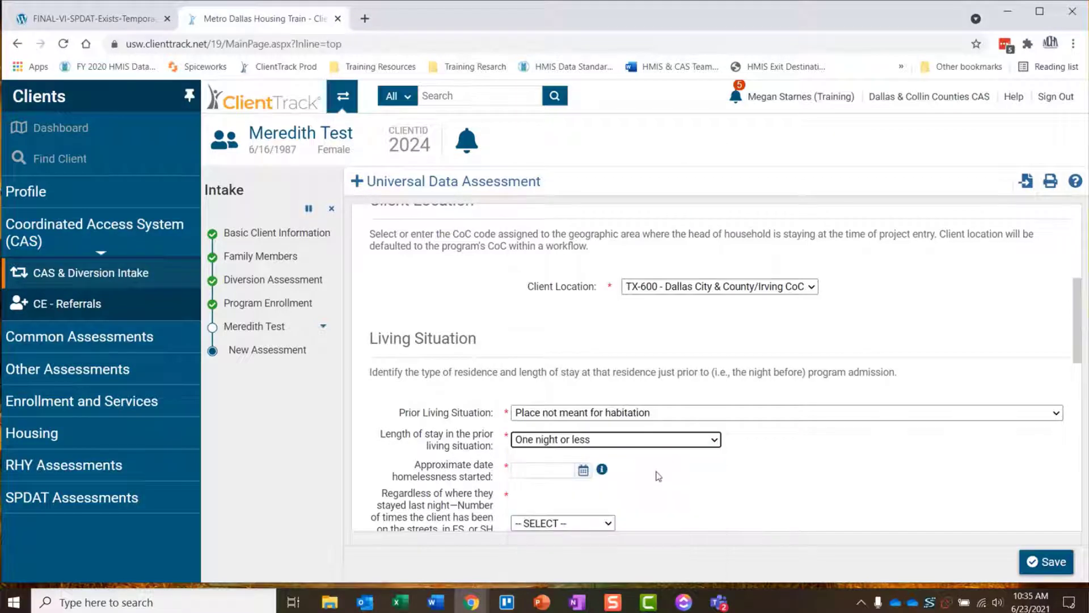
Enter homeless since 06/22/2021, One time, 2 months, no health insurance, and save the assessment.
{"action": "left_click", "coordinate": [583, 469]}
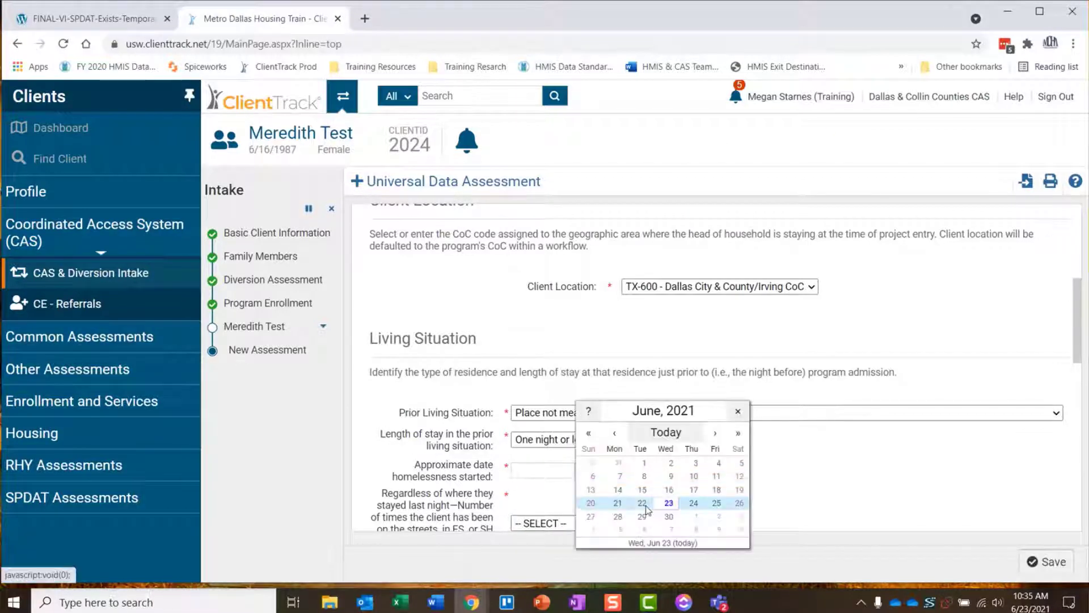
{"action": "left_click", "coordinate": [642, 503]}
{"action": "scroll", "coordinate": [737, 425], "scroll_direction": "down", "scroll_amount": 3}
{"action": "left_click", "coordinate": [579, 382]}
{"action": "left_click", "coordinate": [570, 405]}
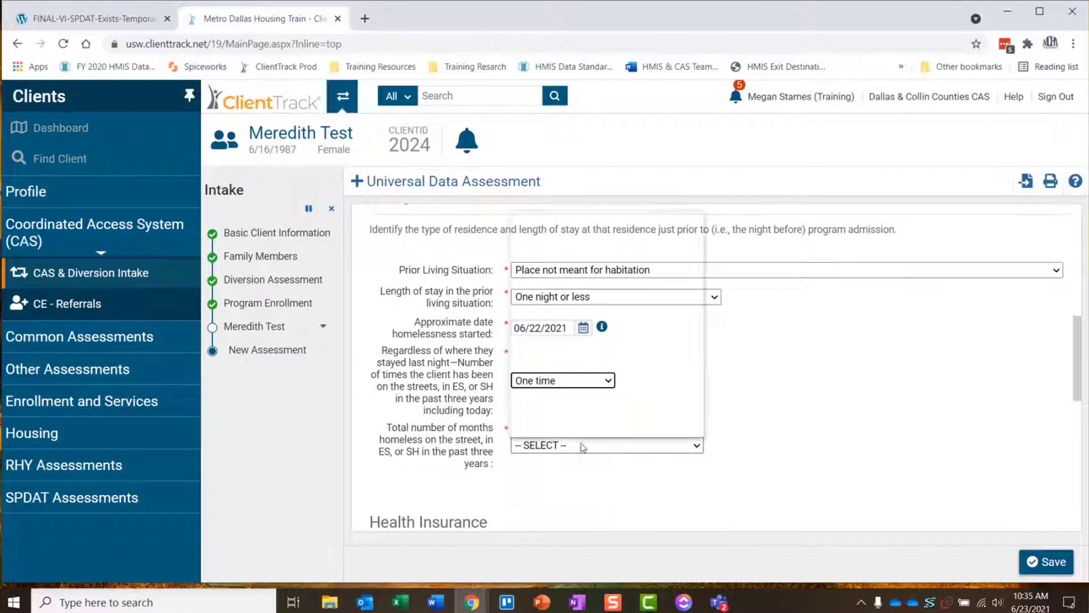
{"action": "left_click", "coordinate": [583, 448]}
{"action": "left_click", "coordinate": [587, 261]}
{"action": "scroll", "coordinate": [749, 375], "scroll_direction": "down", "scroll_amount": 5}
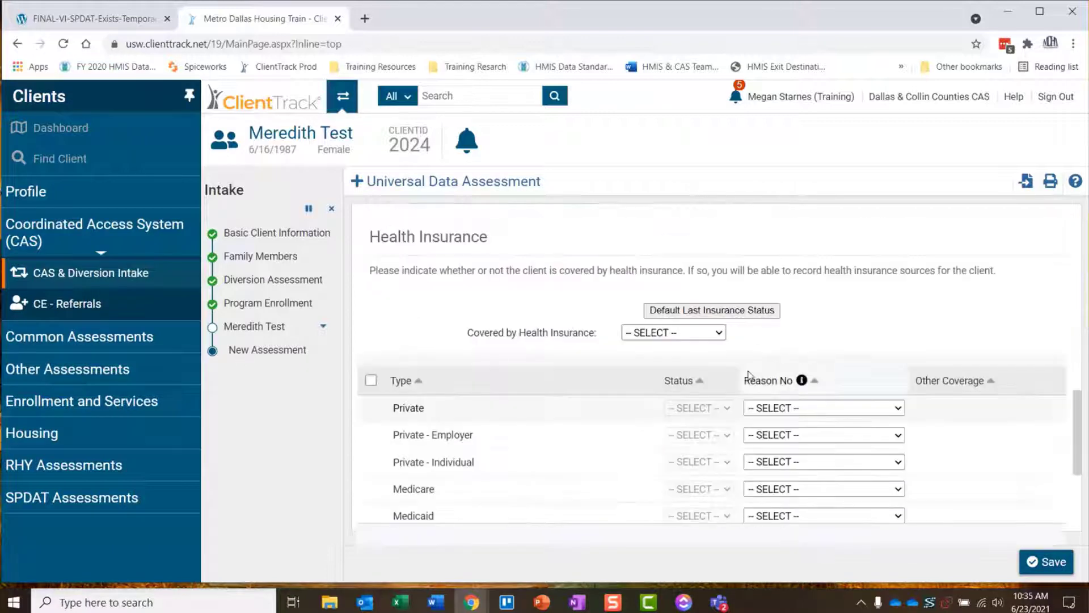
{"action": "left_click", "coordinate": [708, 333]}
{"action": "left_click", "coordinate": [701, 372]}
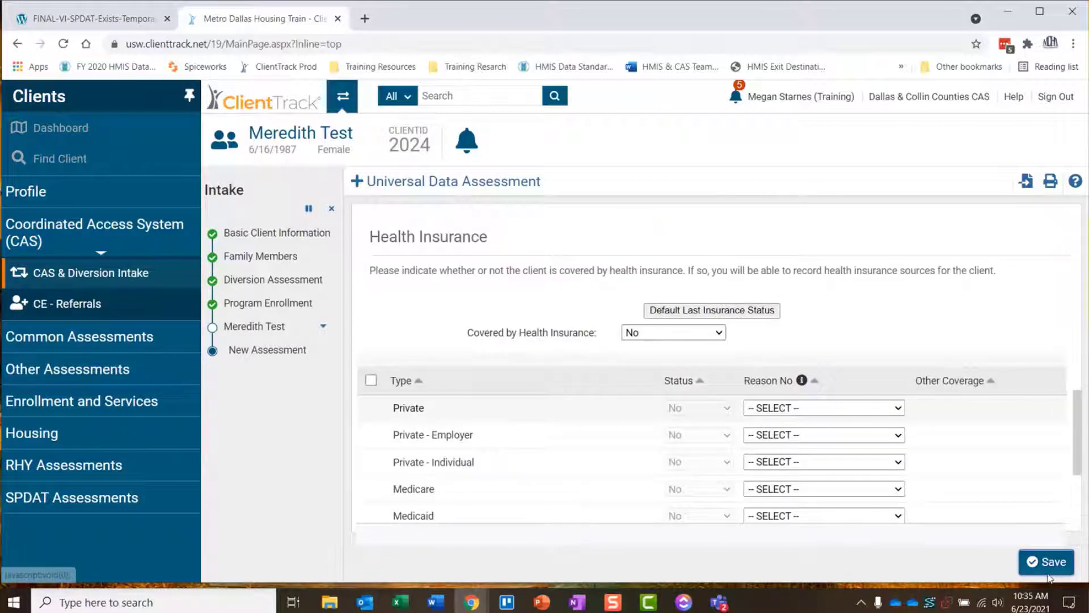
{"action": "left_click", "coordinate": [1048, 573]}
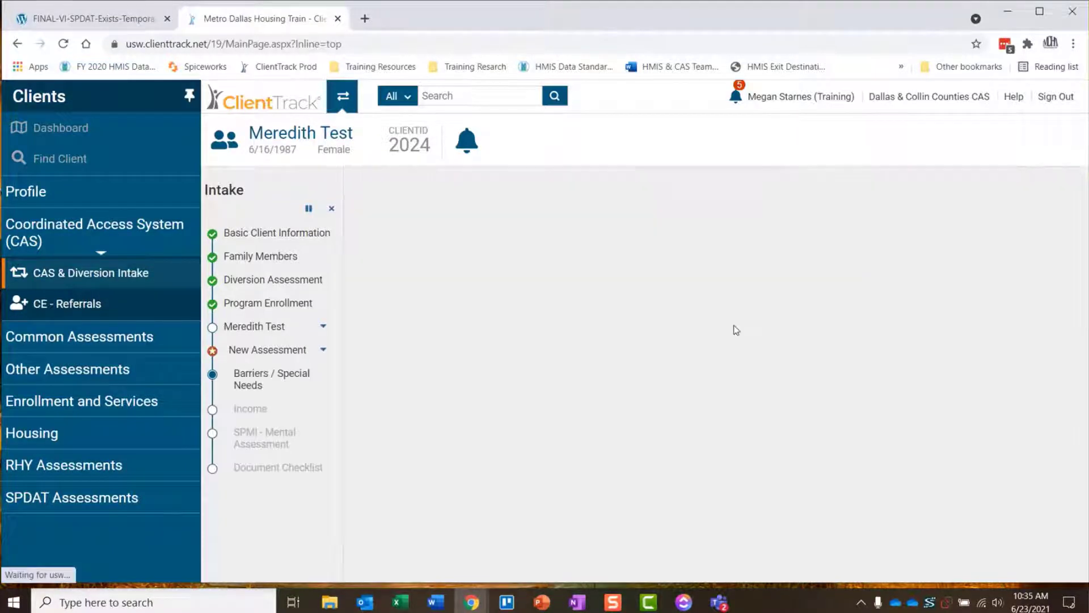
{"action": "scroll", "coordinate": [737, 332], "scroll_direction": "down", "scroll_amount": 3}
Close Barriers, set Income from Any Source and Non-Cash Benefits to No, and close SPMI.
{"action": "left_click", "coordinate": [1015, 557]}
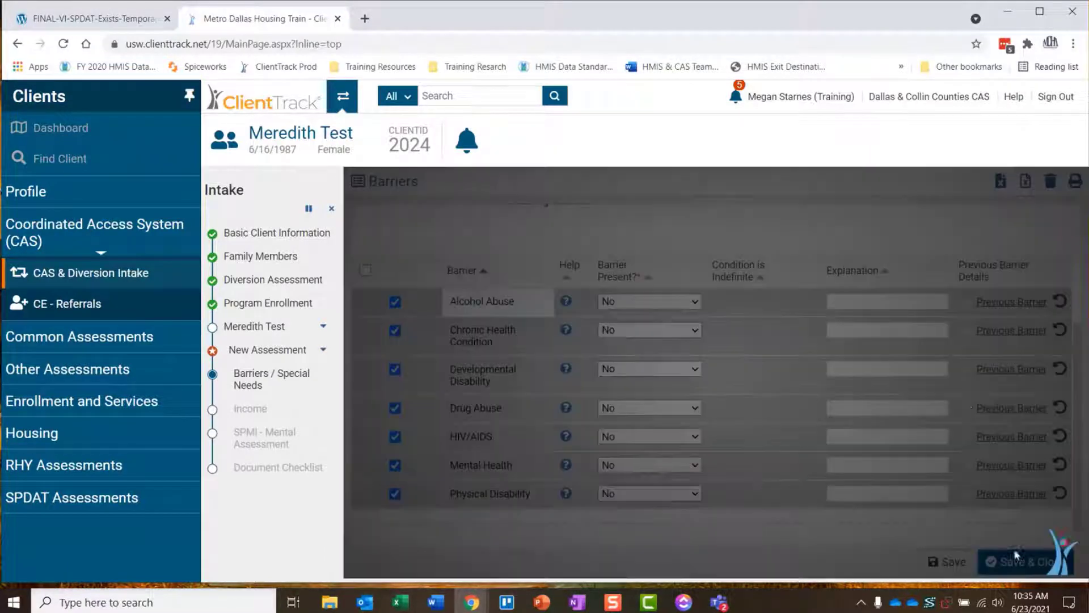
{"action": "scroll", "coordinate": [876, 401], "scroll_direction": "down", "scroll_amount": 3}
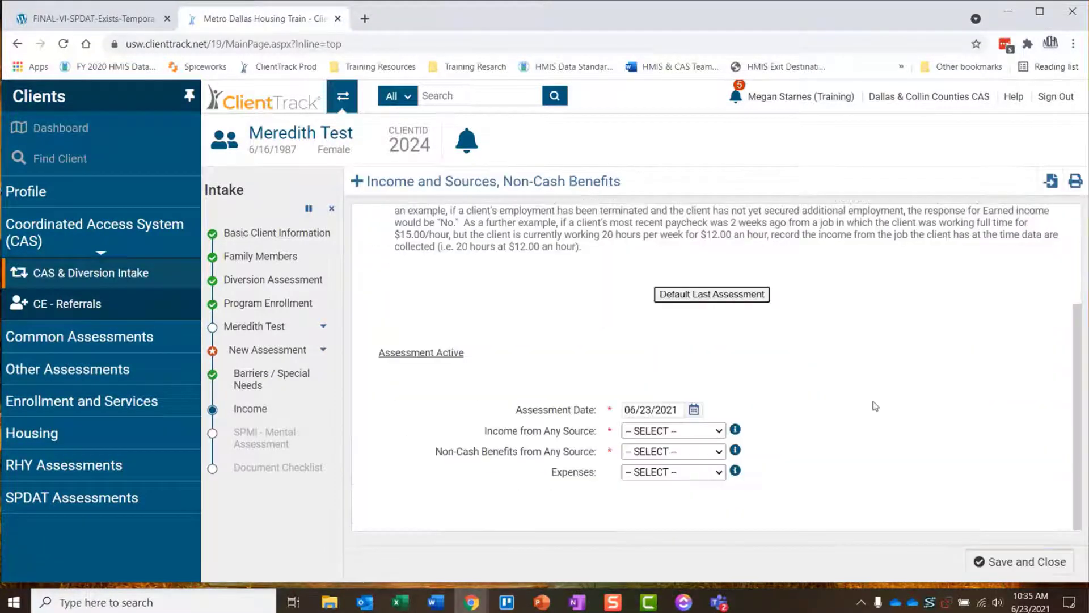
{"action": "left_click", "coordinate": [714, 434]}
{"action": "left_click", "coordinate": [632, 470]}
{"action": "left_click", "coordinate": [674, 451]}
{"action": "left_click", "coordinate": [631, 491]}
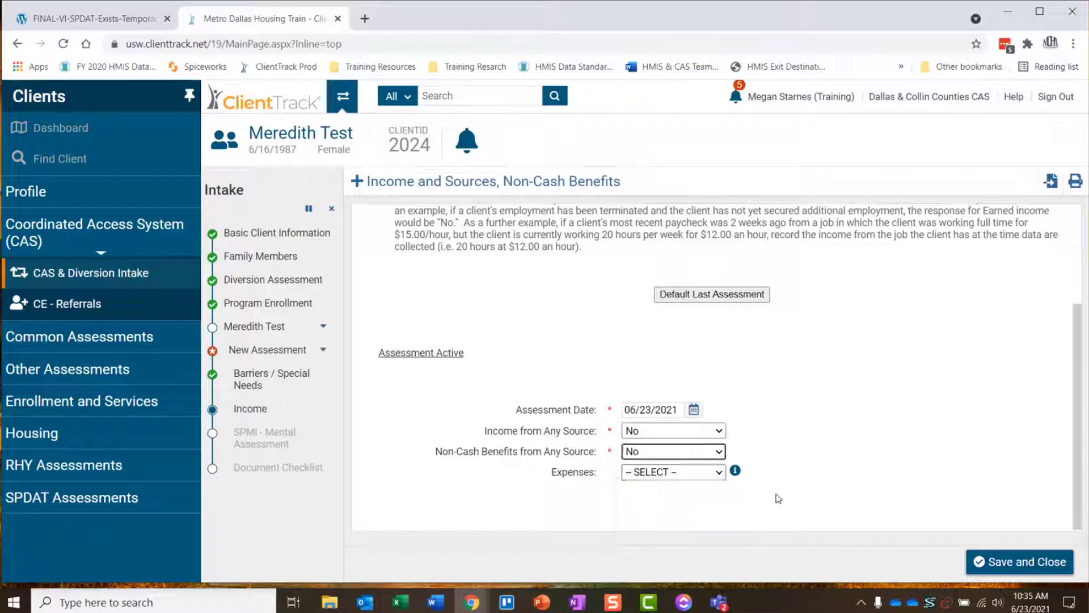
{"action": "left_click", "coordinate": [1019, 561]}
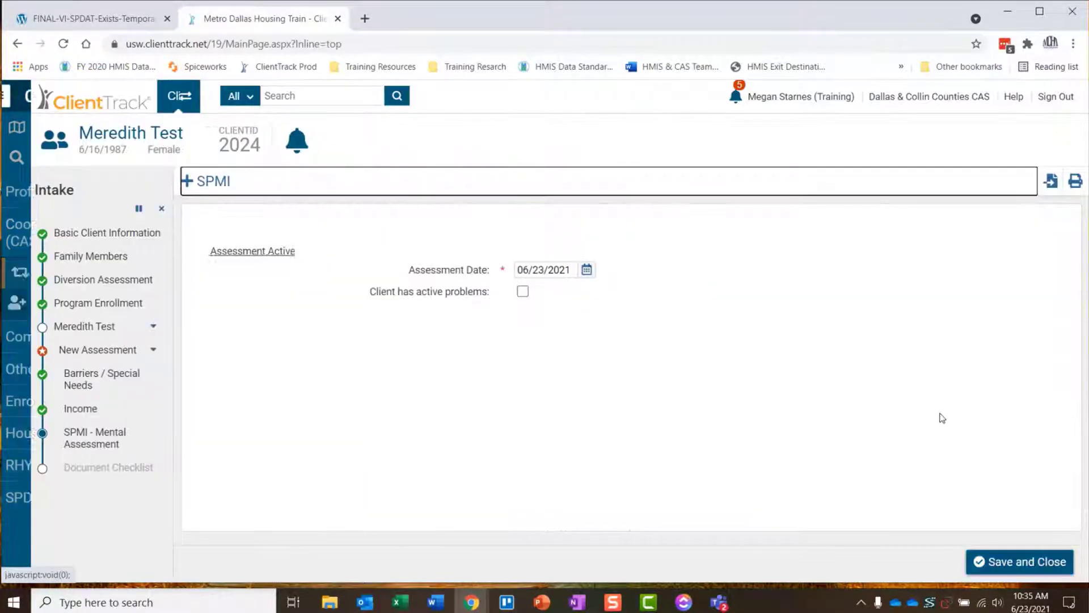
{"action": "left_click", "coordinate": [1021, 562]}
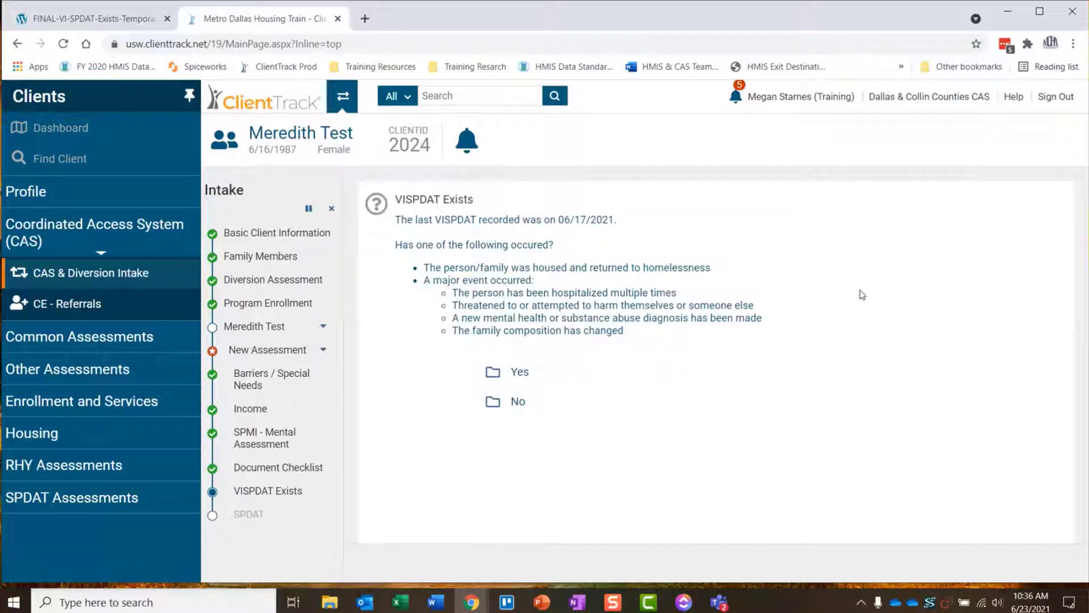
Collapse the side navigation at the VISPDAT Exists prompt for the 06/17/2021 assessment.
{"action": "left_click", "coordinate": [190, 95]}
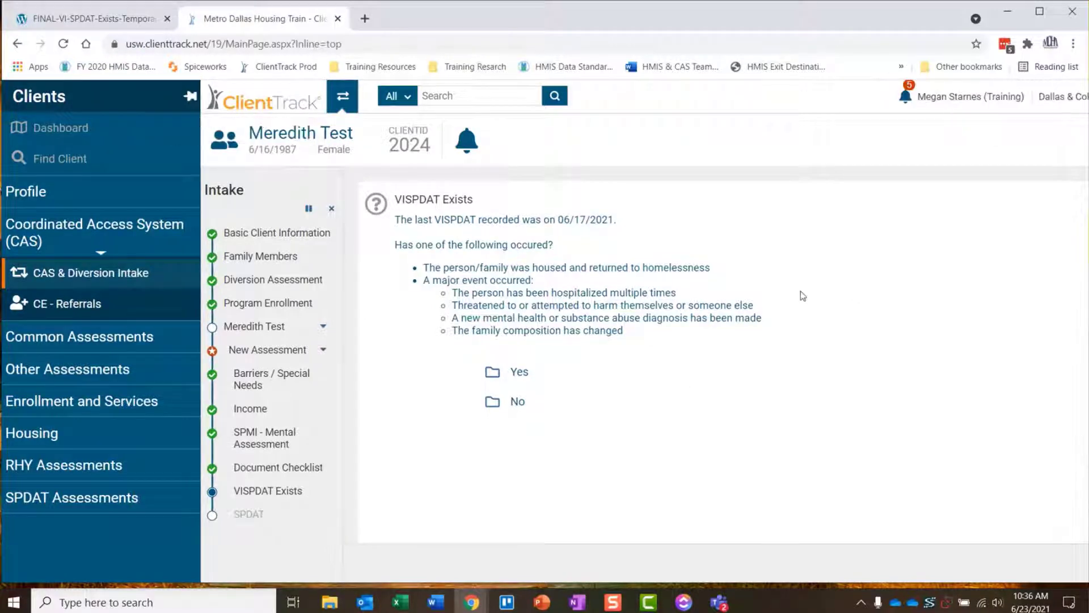
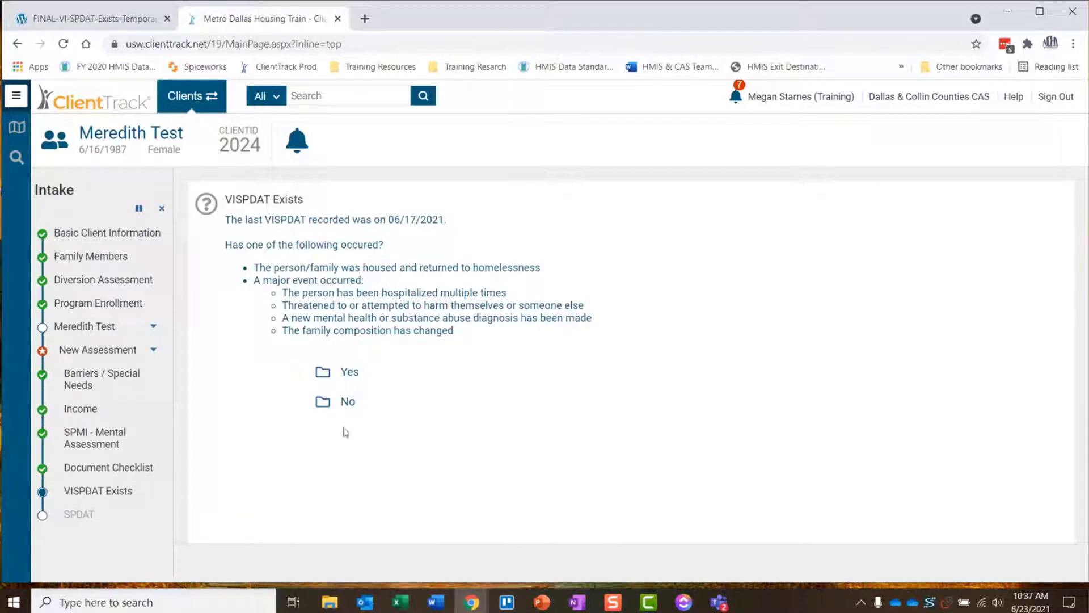
Answer No to VISPDAT Exists and scroll through the SPDAT form.
{"action": "left_click", "coordinate": [359, 407]}
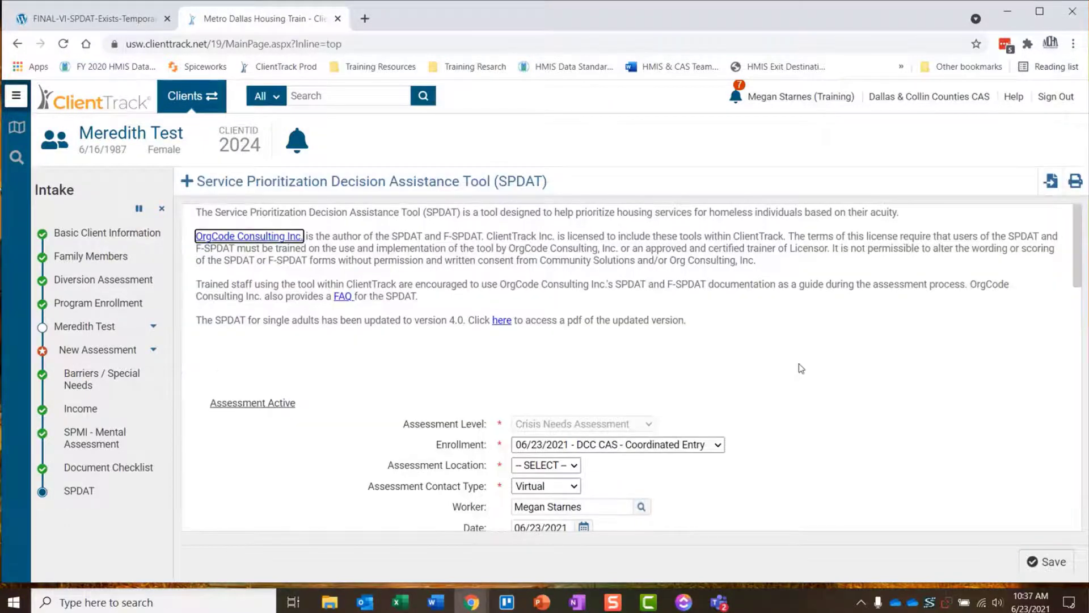
{"action": "scroll", "coordinate": [797, 370], "scroll_direction": "down", "scroll_amount": 1}
{"action": "scroll", "coordinate": [926, 356], "scroll_direction": "down", "scroll_amount": 2}
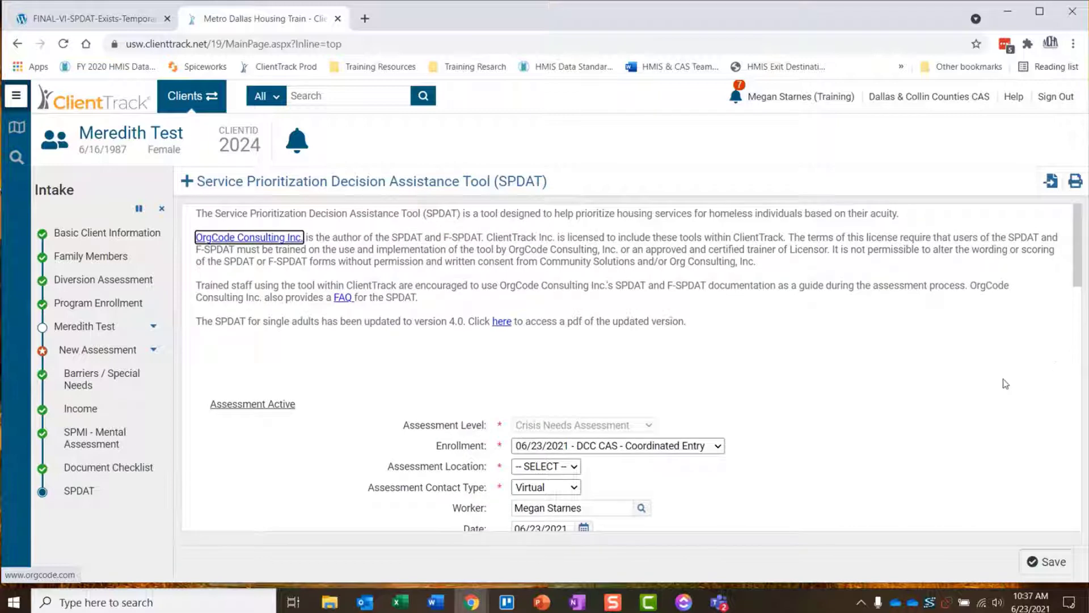
{"action": "scroll", "coordinate": [1005, 383], "scroll_direction": "down", "scroll_amount": 15}
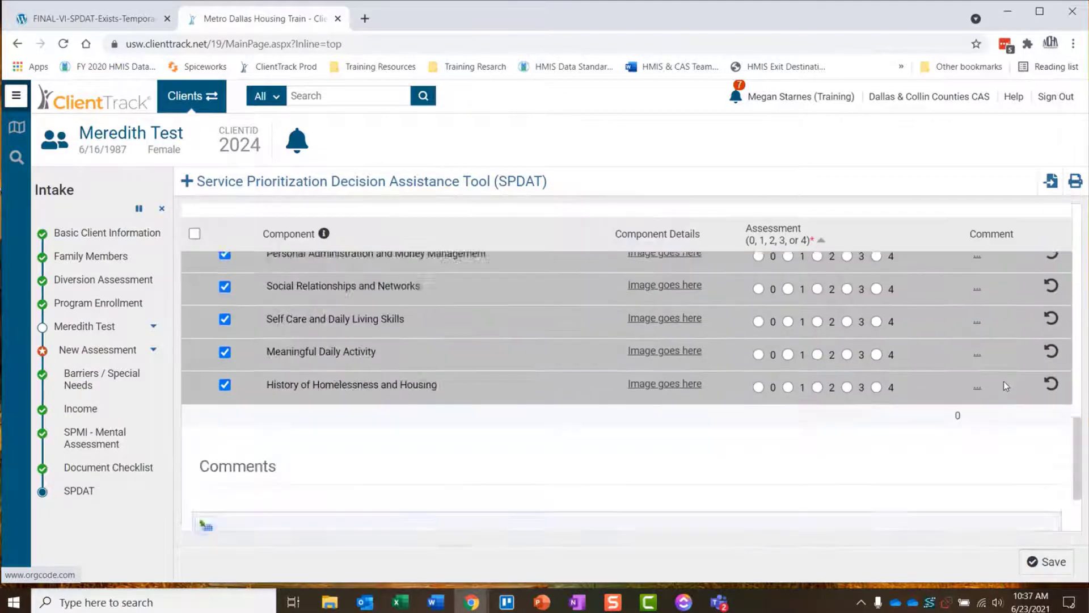
{"action": "scroll", "coordinate": [1007, 388], "scroll_direction": "down", "scroll_amount": 1}
{"action": "scroll", "coordinate": [1019, 415], "scroll_direction": "up", "scroll_amount": 15}
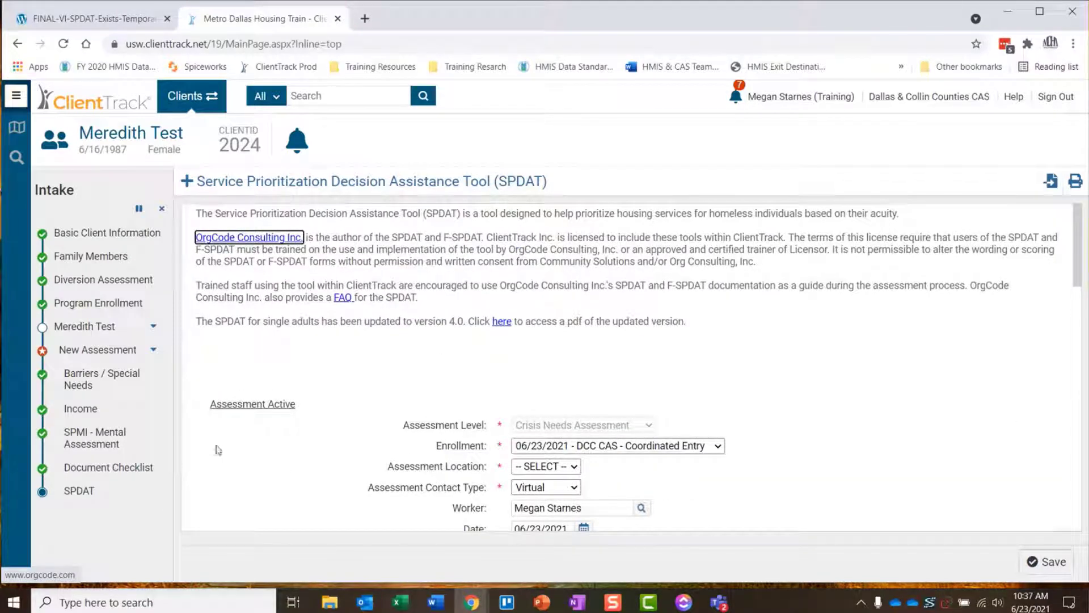
Visit the Document Checklist, return to the SPDAT step, and request cancelling the intake workflow.
{"action": "left_click", "coordinate": [121, 469]}
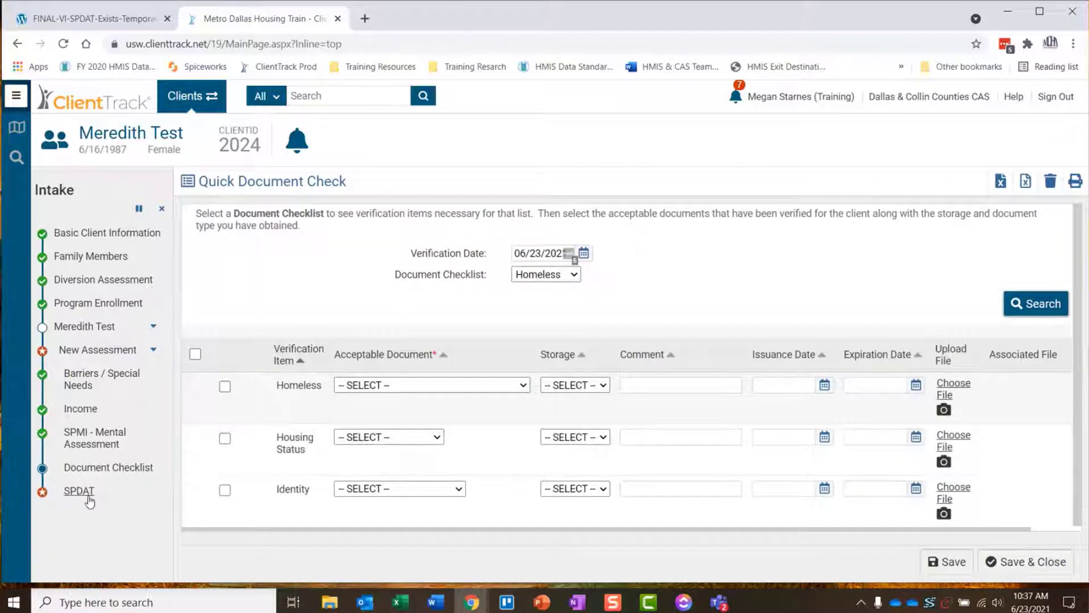
{"action": "left_click", "coordinate": [84, 492]}
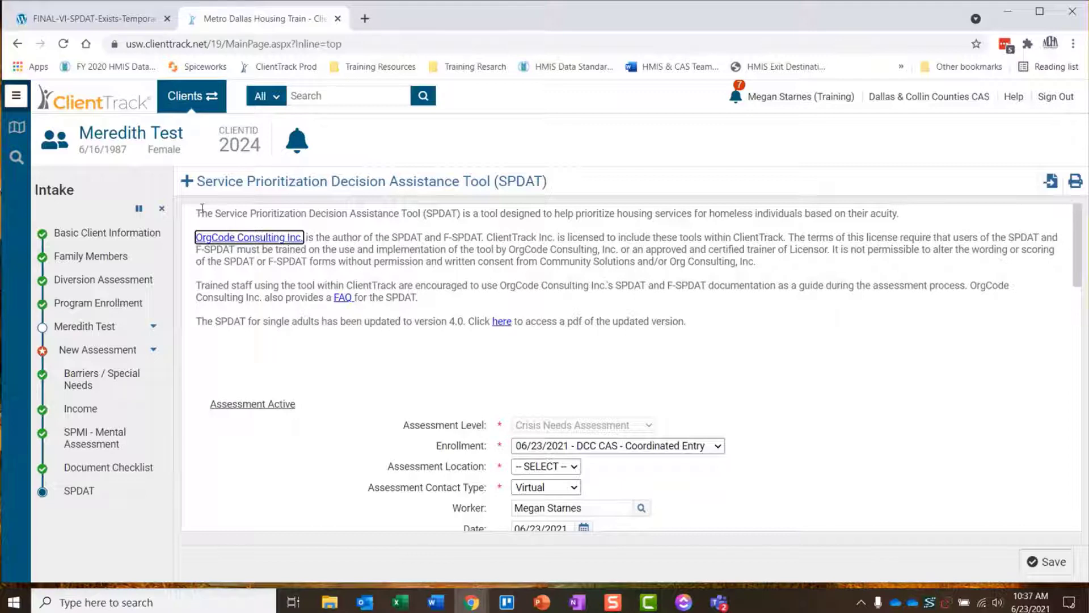
{"action": "left_click", "coordinate": [162, 208]}
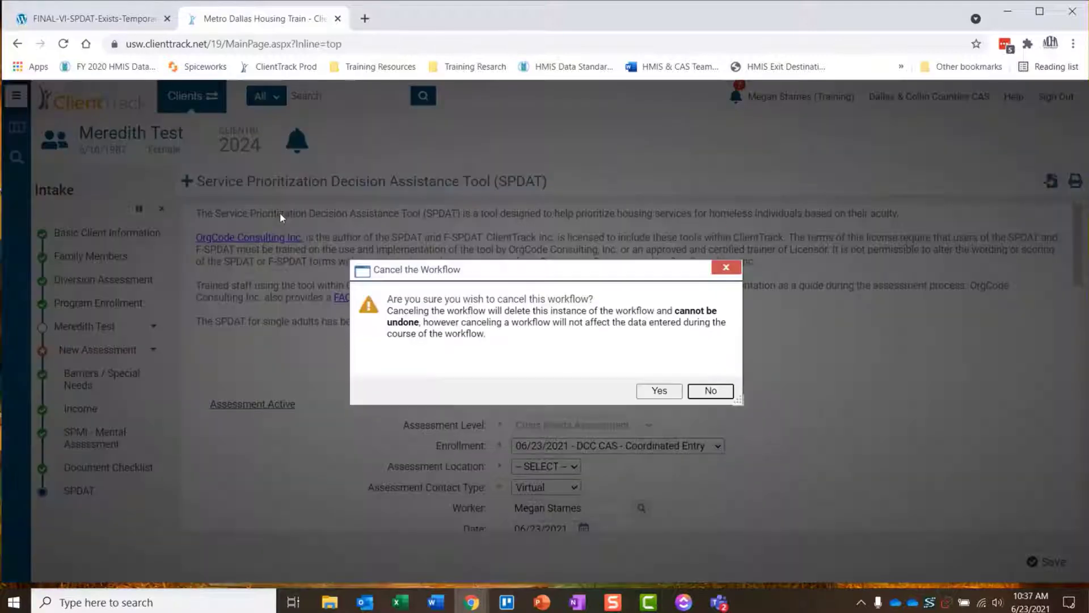
Confirm the cancellation and reopen the DCC CAS project entry workflow, keeping client info and family members unchanged.
{"action": "left_click", "coordinate": [659, 391]}
{"action": "scroll", "coordinate": [565, 385], "scroll_direction": "down", "scroll_amount": 3}
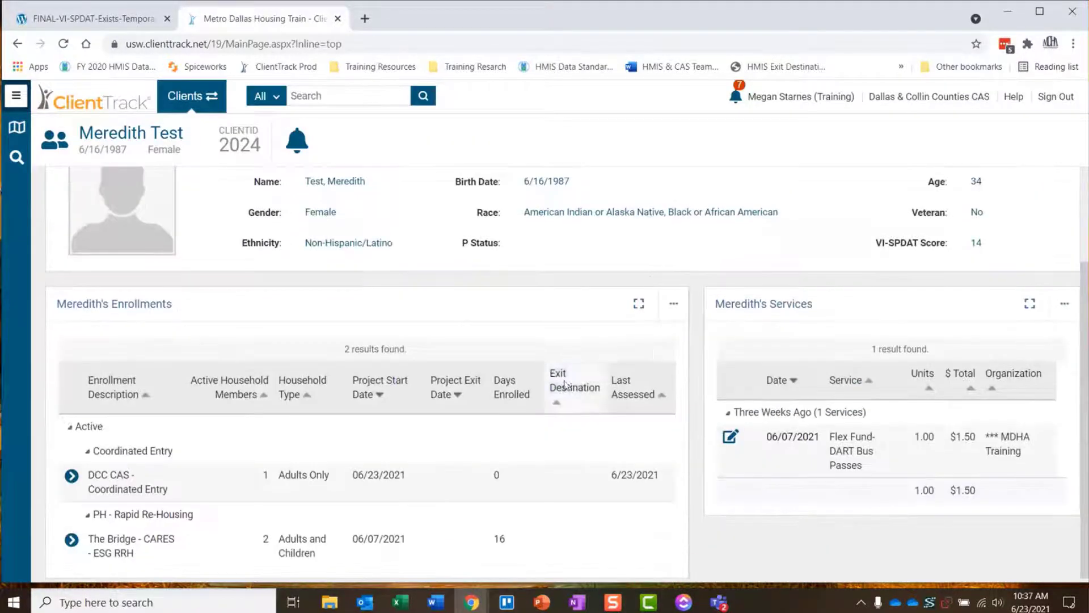
{"action": "left_click", "coordinate": [71, 476]}
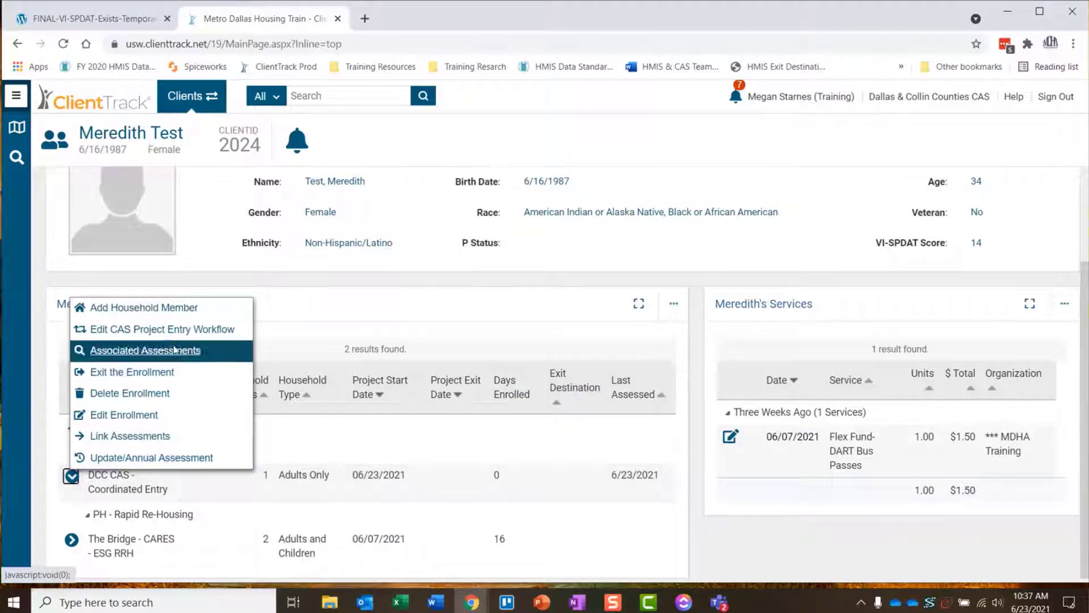
{"action": "left_click", "coordinate": [178, 329]}
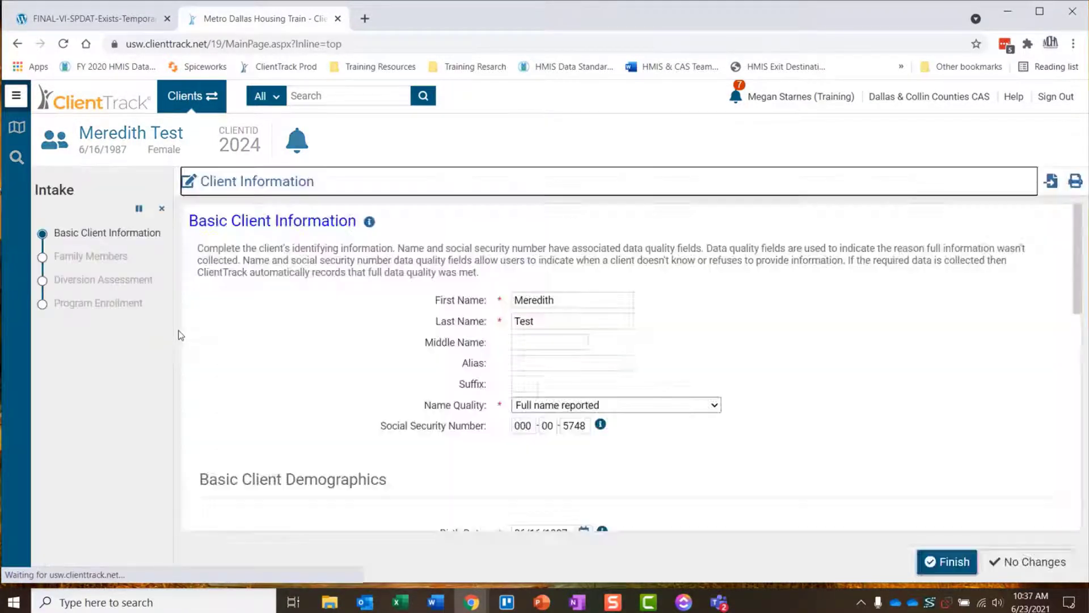
{"action": "left_click", "coordinate": [1032, 561]}
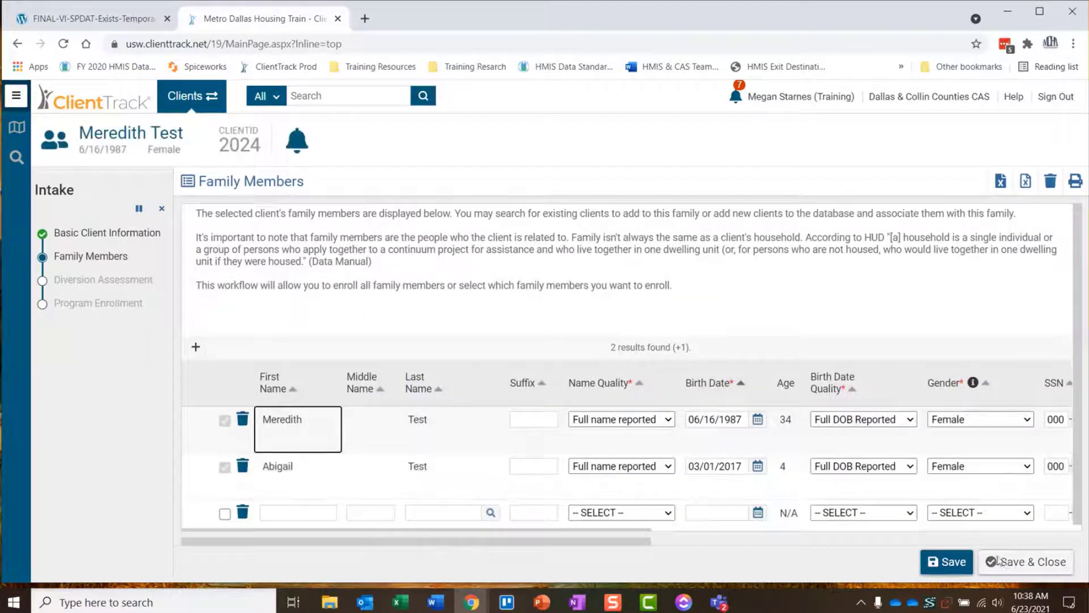
{"action": "left_click", "coordinate": [1003, 554]}
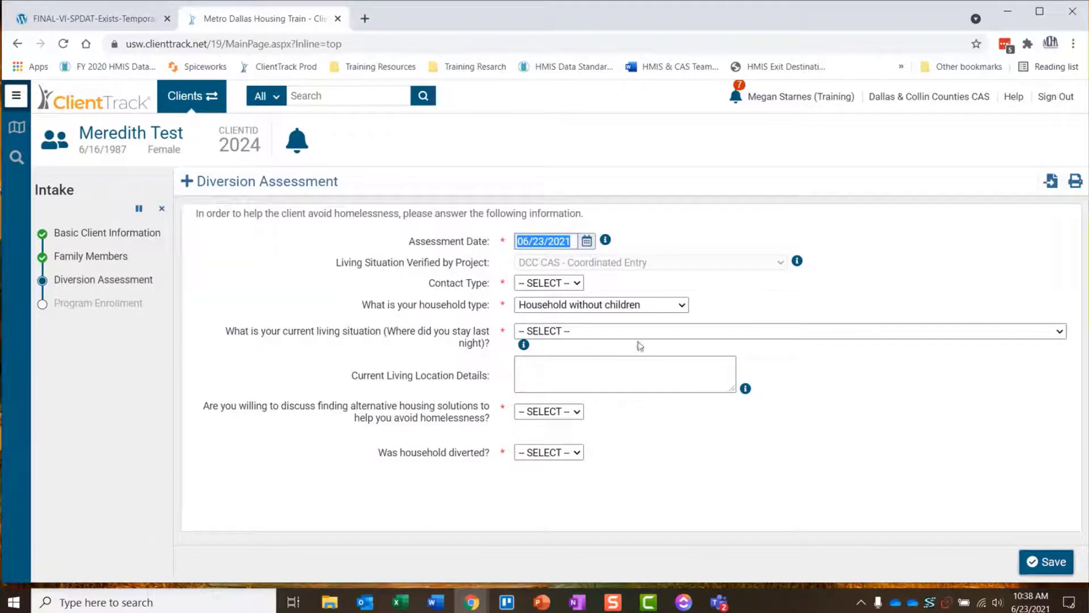
Set living situation to Place not meant for habitation, answer No to alternative housing and diversion, and save.
{"action": "left_click", "coordinate": [636, 334]}
{"action": "left_click", "coordinate": [590, 83]}
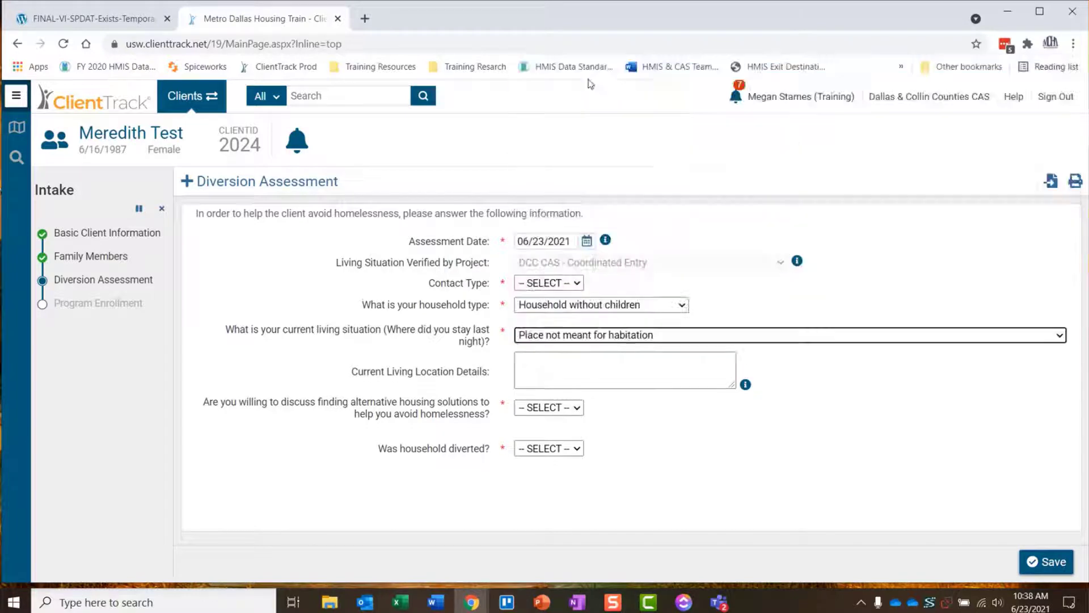
{"action": "left_click", "coordinate": [573, 407]}
{"action": "left_click", "coordinate": [545, 447]}
{"action": "left_click", "coordinate": [562, 448]}
{"action": "left_click", "coordinate": [544, 492]}
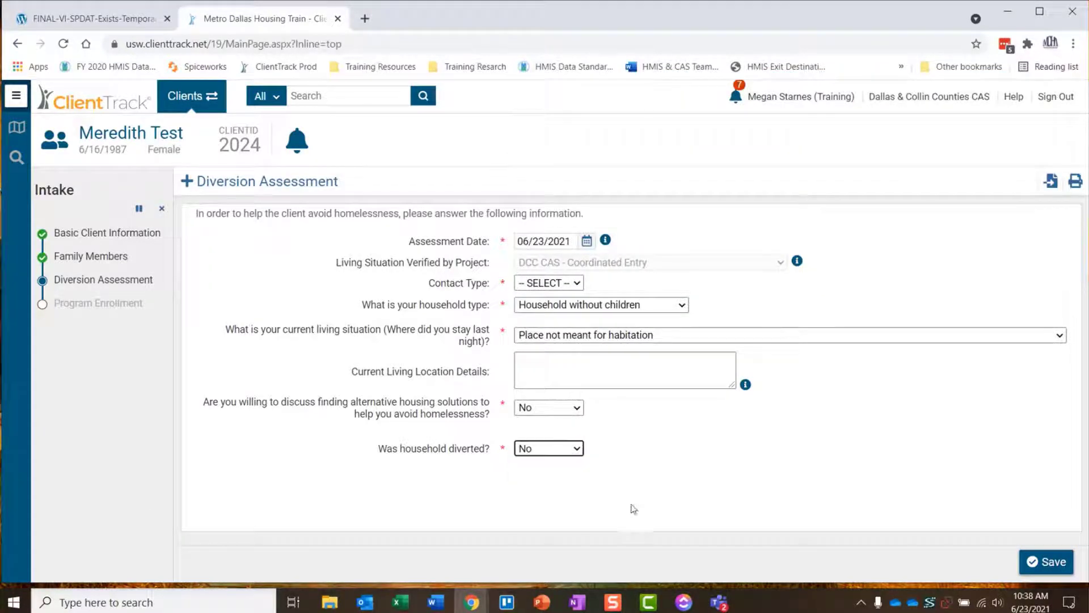
{"action": "left_click", "coordinate": [1051, 565]}
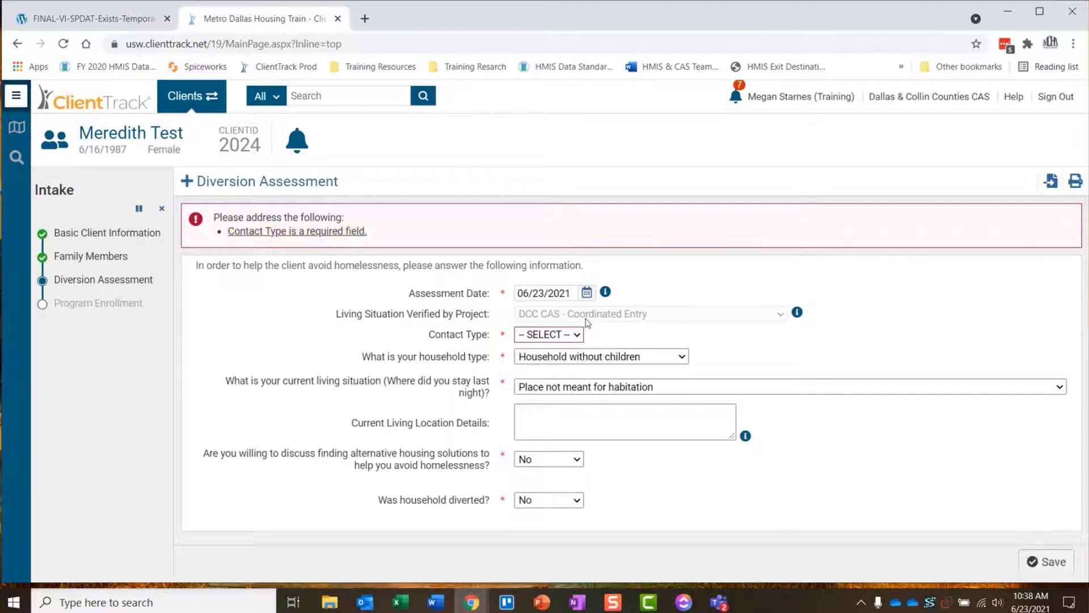
Set the Diversion Assessment Contact Type to In Person and save again.
{"action": "left_click", "coordinate": [571, 335]}
{"action": "left_click", "coordinate": [545, 389]}
{"action": "left_click", "coordinate": [1051, 562]}
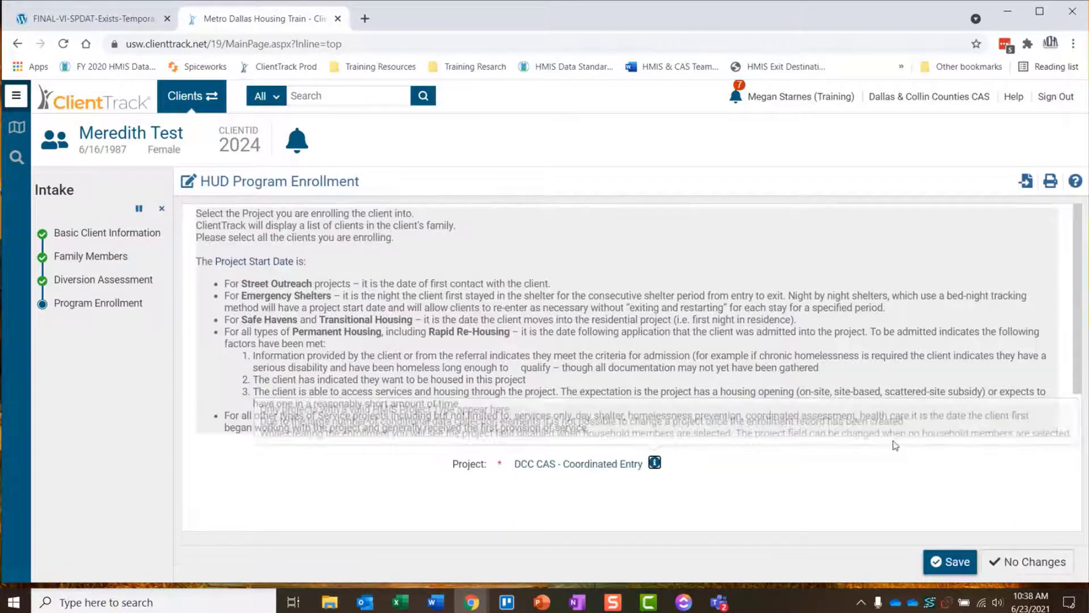
{"action": "scroll", "coordinate": [889, 427], "scroll_direction": "down", "scroll_amount": 4}
Accept enrollment, universal data, barriers, income, SPMI and document checklist unchanged to reach VISPDAT Exists.
{"action": "left_click", "coordinate": [1047, 568]}
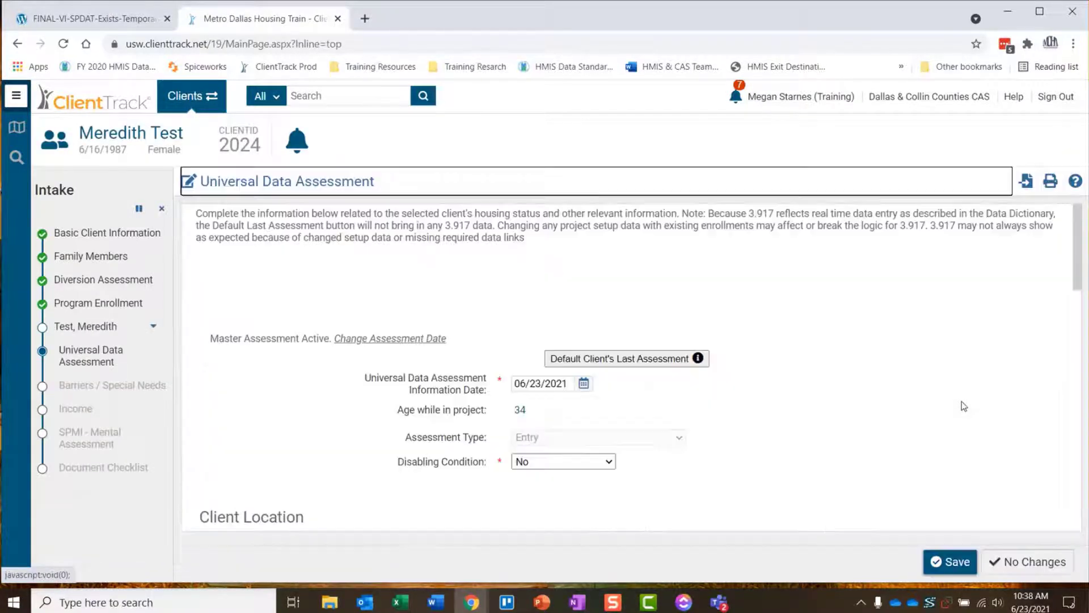
{"action": "scroll", "coordinate": [970, 454], "scroll_direction": "down", "scroll_amount": 5}
{"action": "left_click", "coordinate": [1049, 562]}
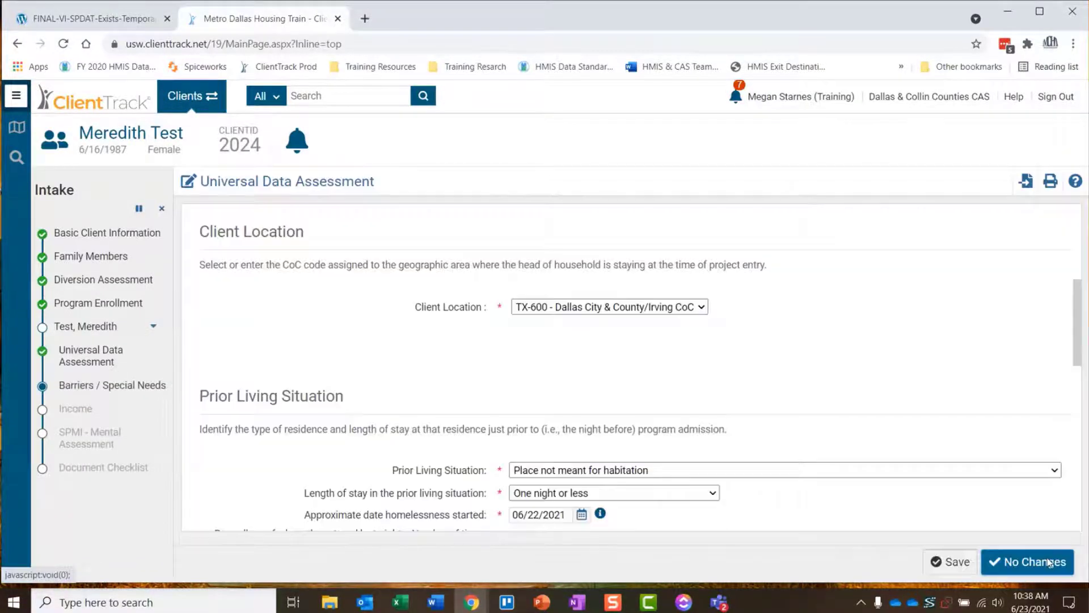
{"action": "left_click", "coordinate": [1039, 562]}
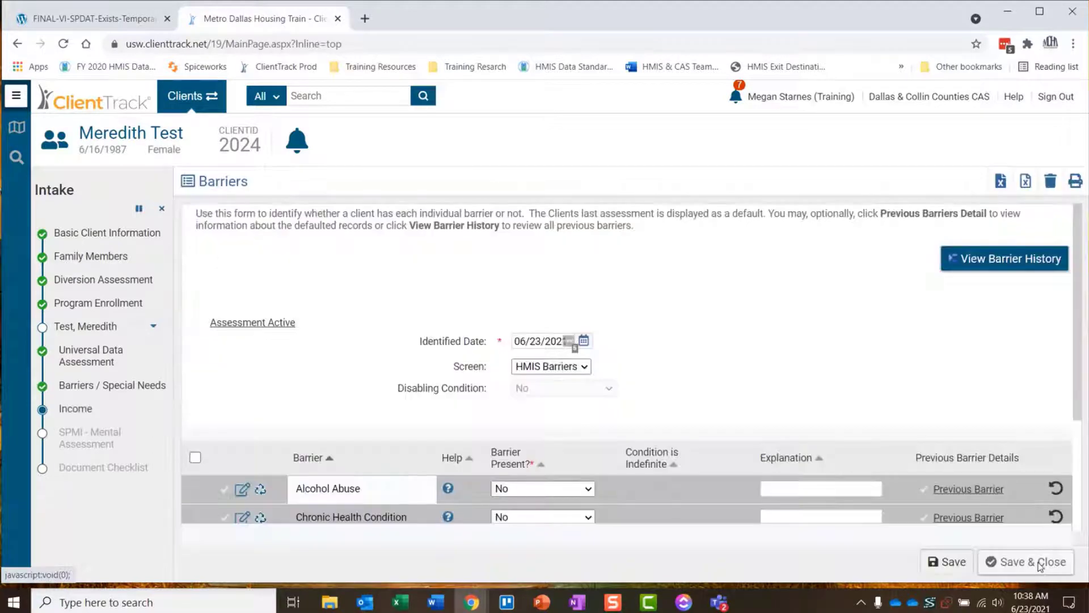
{"action": "left_click", "coordinate": [1034, 563]}
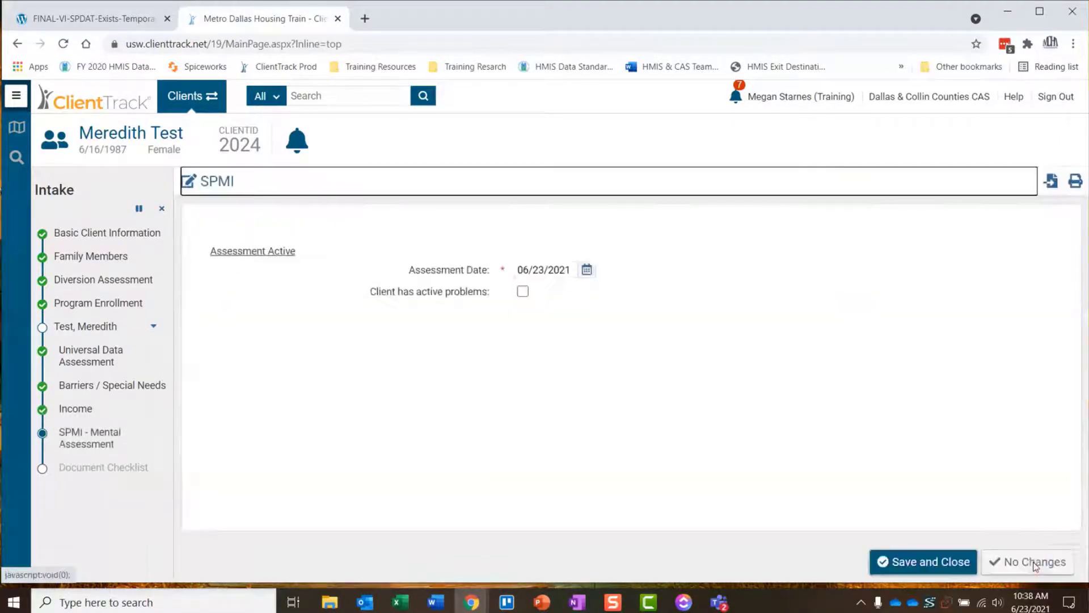
{"action": "left_click", "coordinate": [1034, 563]}
{"action": "left_click", "coordinate": [1034, 562]}
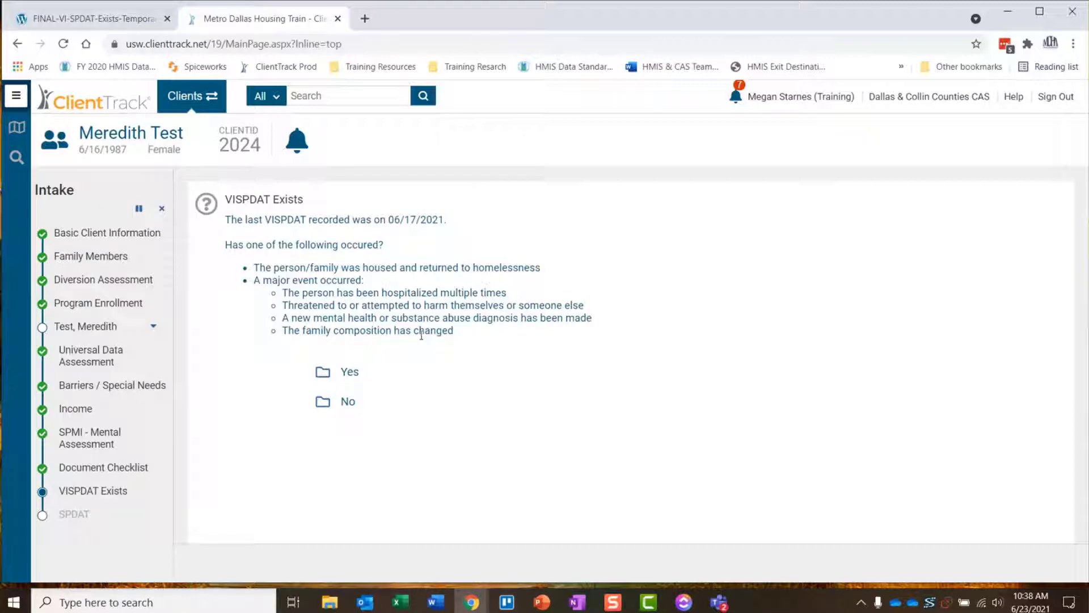
{"action": "left_click", "coordinate": [83, 22]}
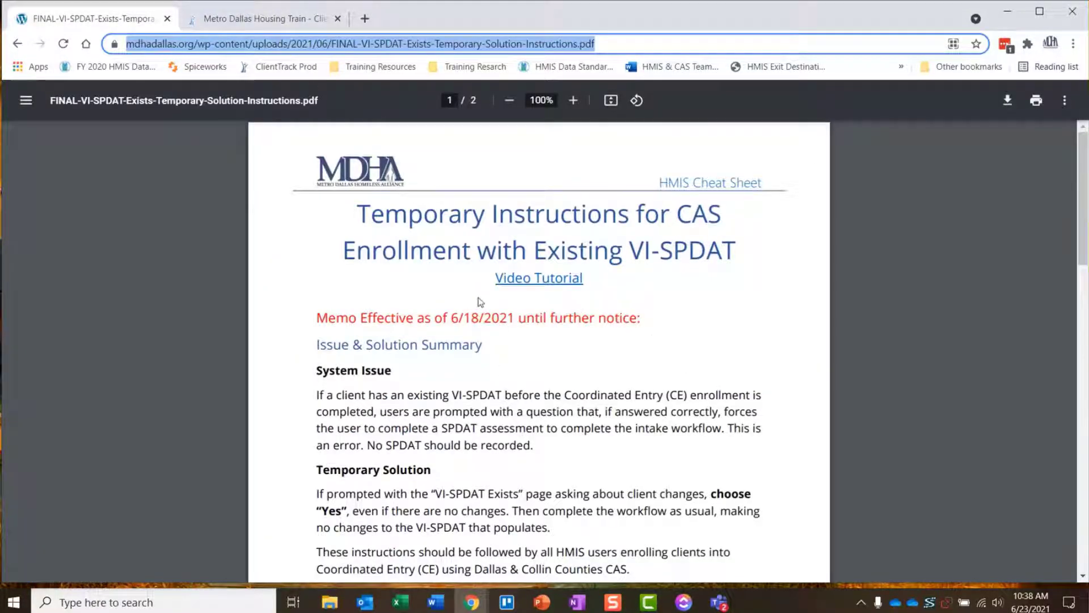
{"action": "left_click", "coordinate": [292, 25]}
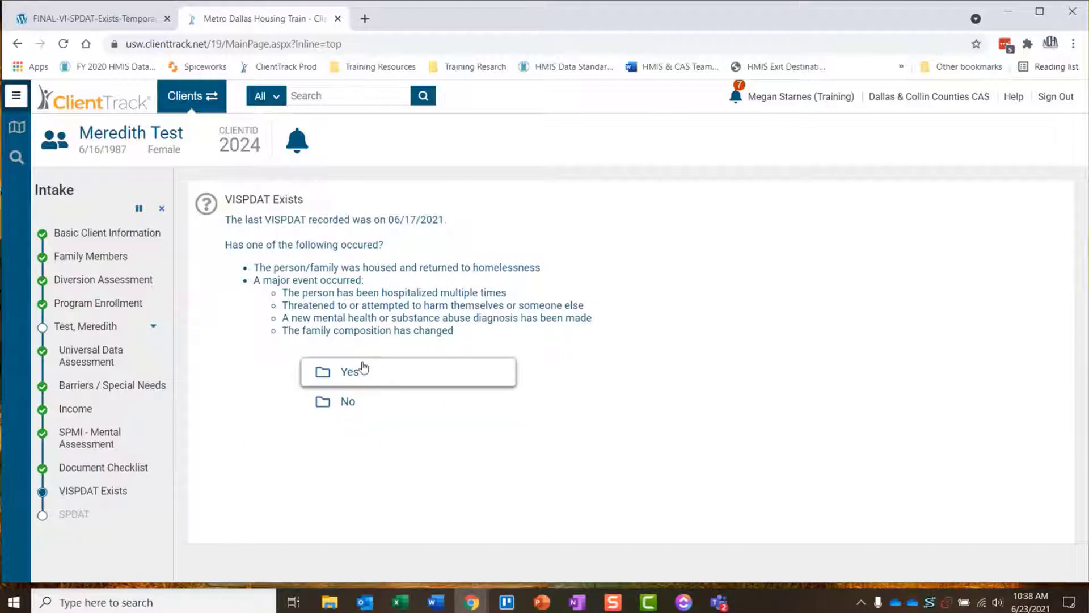
Answer Yes to VISPDAT Exists, review the prefilled VI-SPDAT, and save it with Grand Total 4.
{"action": "left_click", "coordinate": [374, 377]}
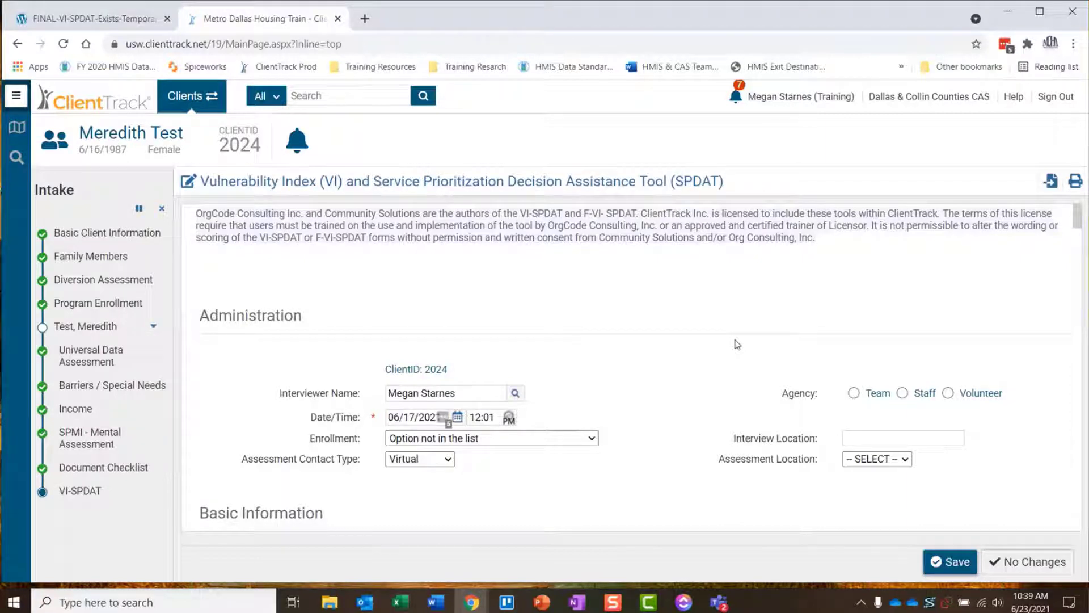
{"action": "scroll", "coordinate": [740, 344], "scroll_direction": "down", "scroll_amount": 9}
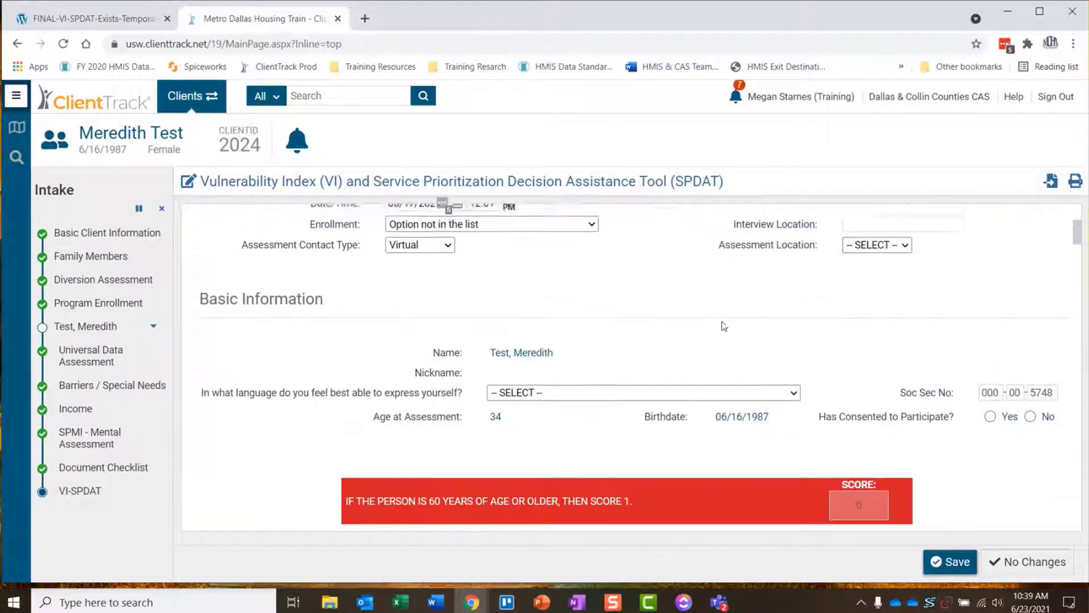
{"action": "scroll", "coordinate": [968, 364], "scroll_direction": "down", "scroll_amount": 10}
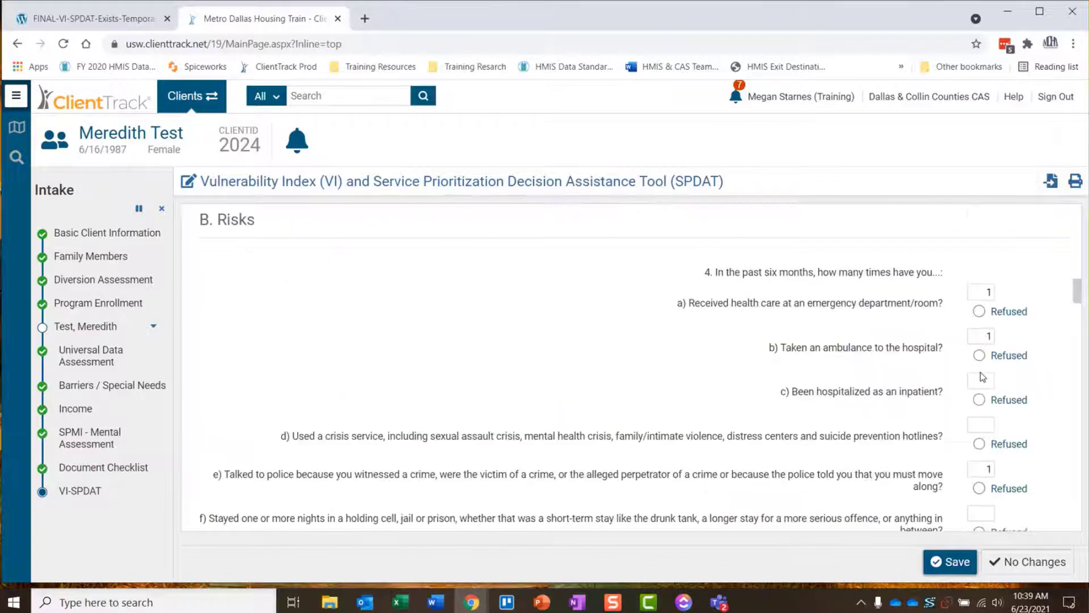
{"action": "scroll", "coordinate": [1022, 401], "scroll_direction": "down", "scroll_amount": 10}
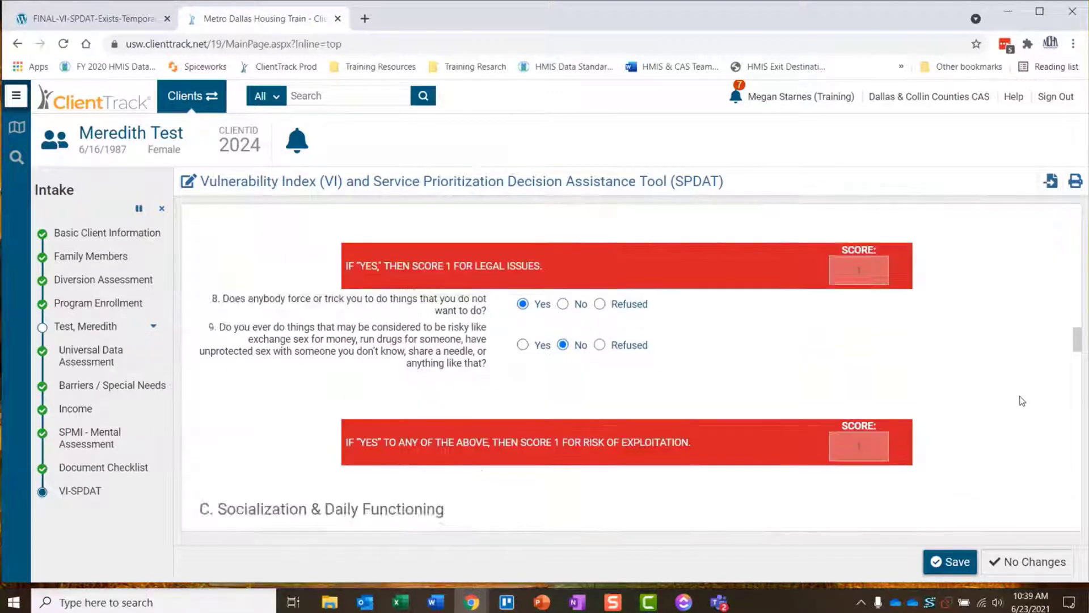
{"action": "scroll", "coordinate": [1008, 392], "scroll_direction": "down", "scroll_amount": 10}
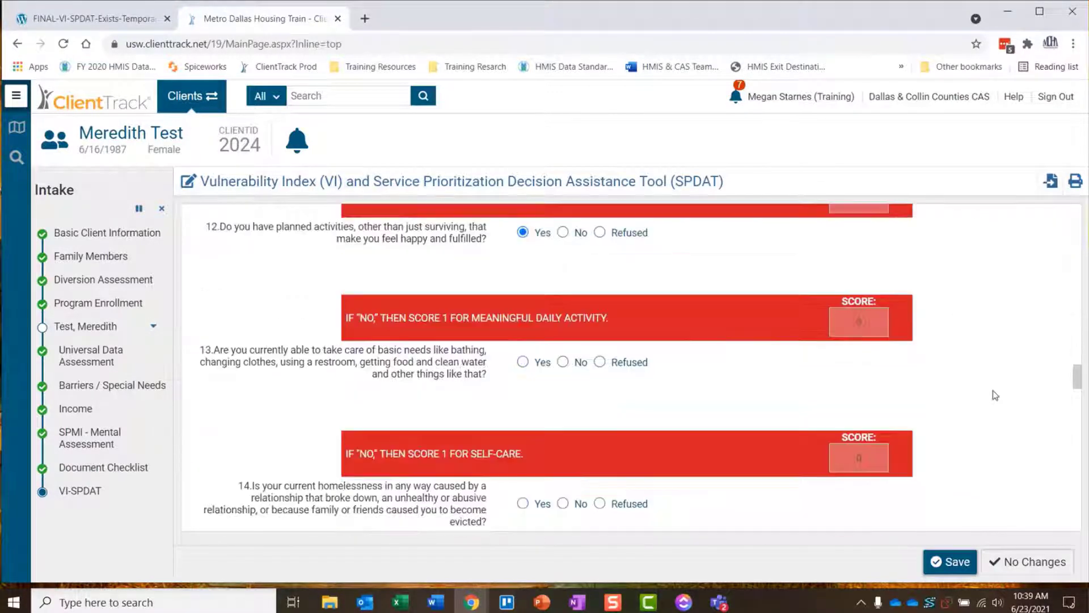
{"action": "scroll", "coordinate": [997, 396], "scroll_direction": "down", "scroll_amount": 10}
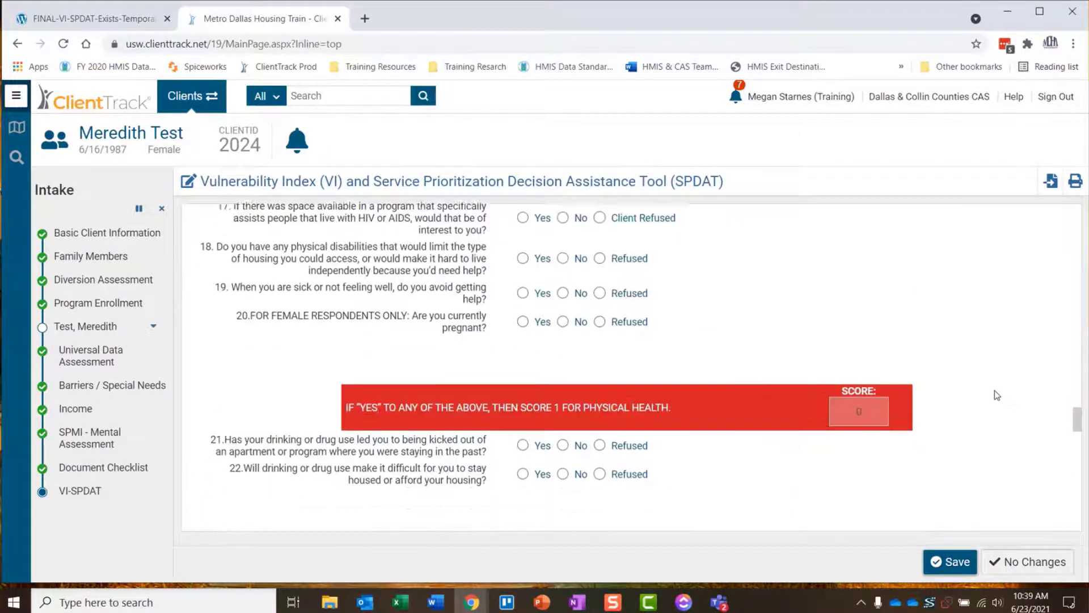
{"action": "scroll", "coordinate": [997, 396], "scroll_direction": "down", "scroll_amount": 10}
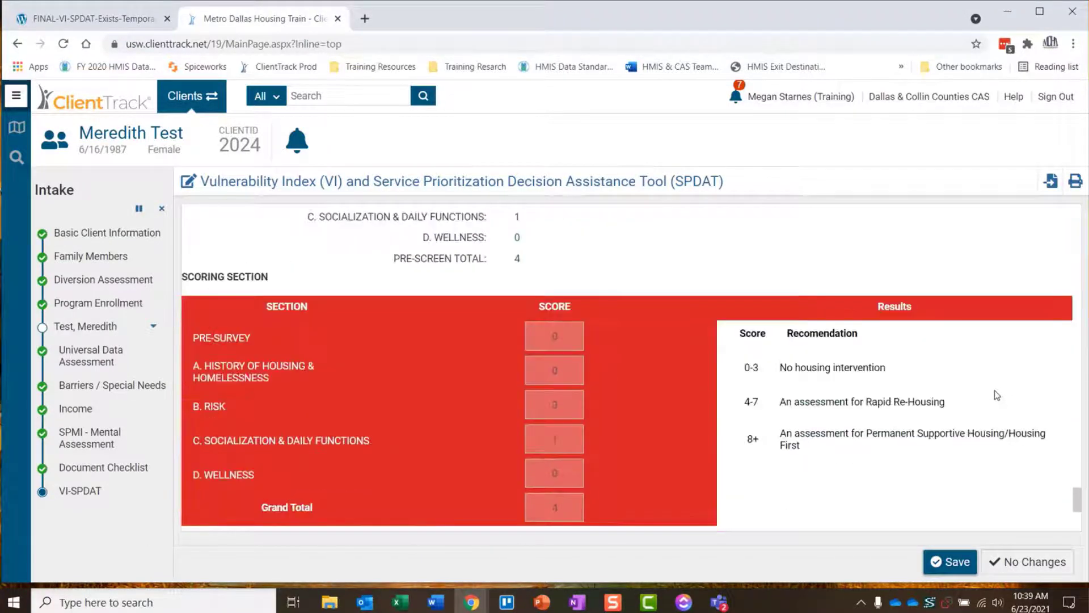
{"action": "scroll", "coordinate": [1009, 419], "scroll_direction": "up", "scroll_amount": 5}
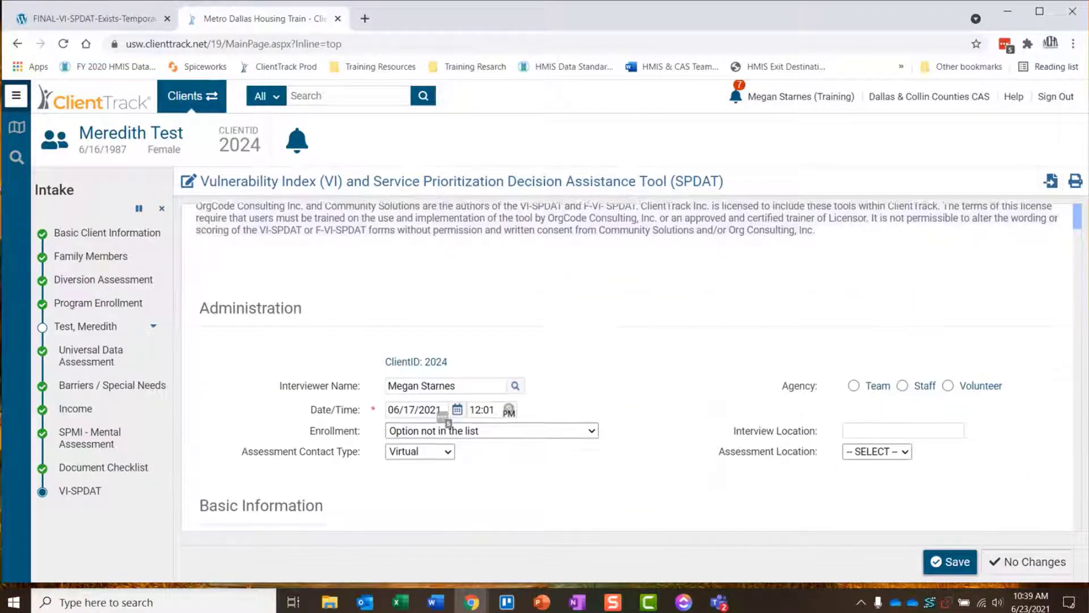
{"action": "left_click_drag", "start_coordinate": [1077, 224], "coordinate": [1071, 537]}
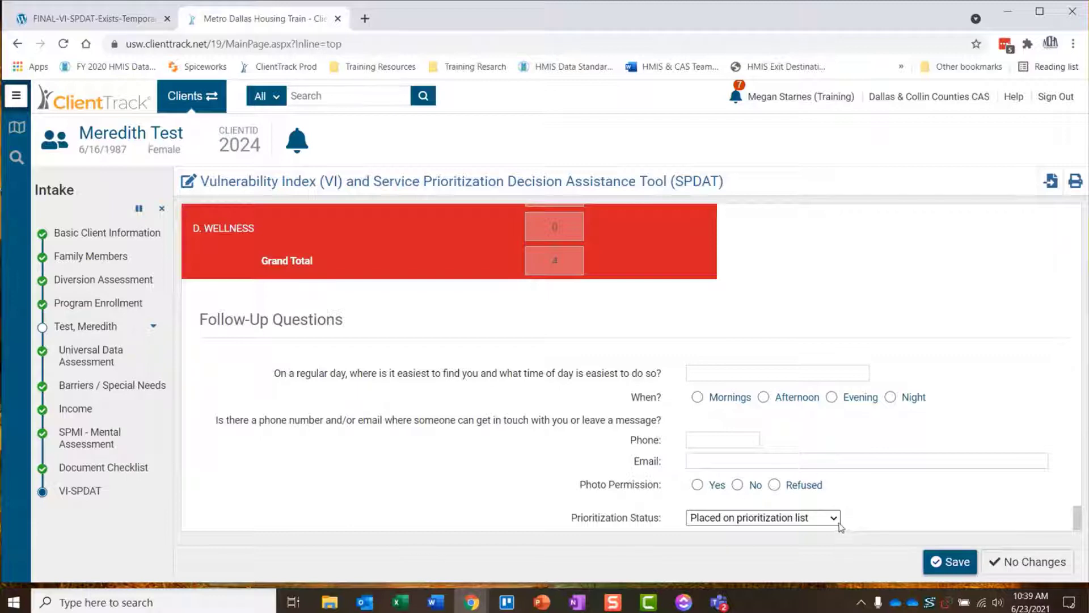
{"action": "left_click", "coordinate": [957, 563]}
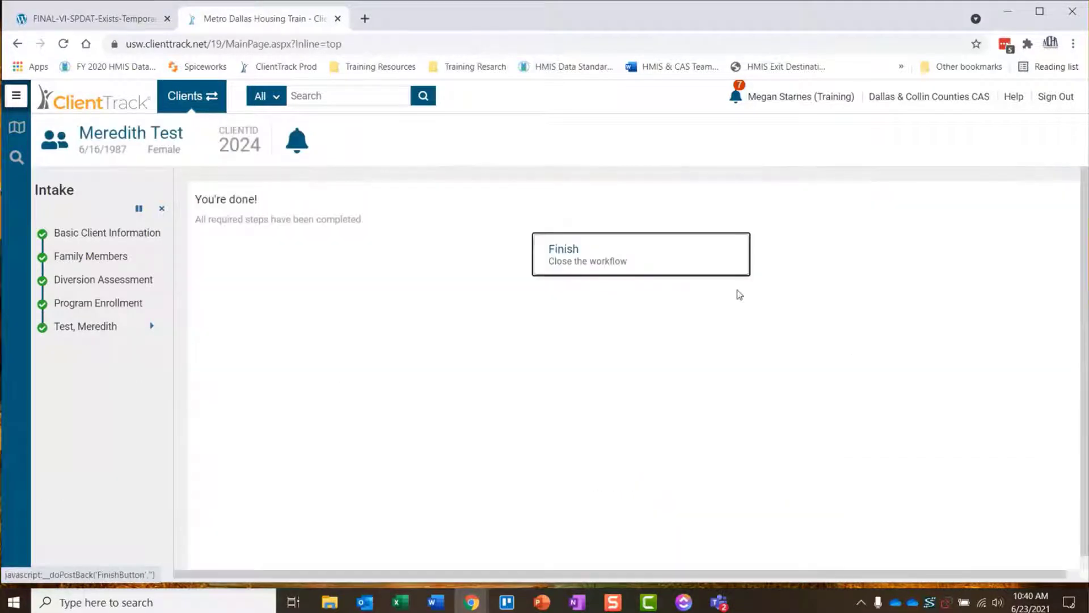
Finish the intake workflow and review the client dashboard showing VI-SPDAT Score 4.
{"action": "left_click", "coordinate": [584, 261]}
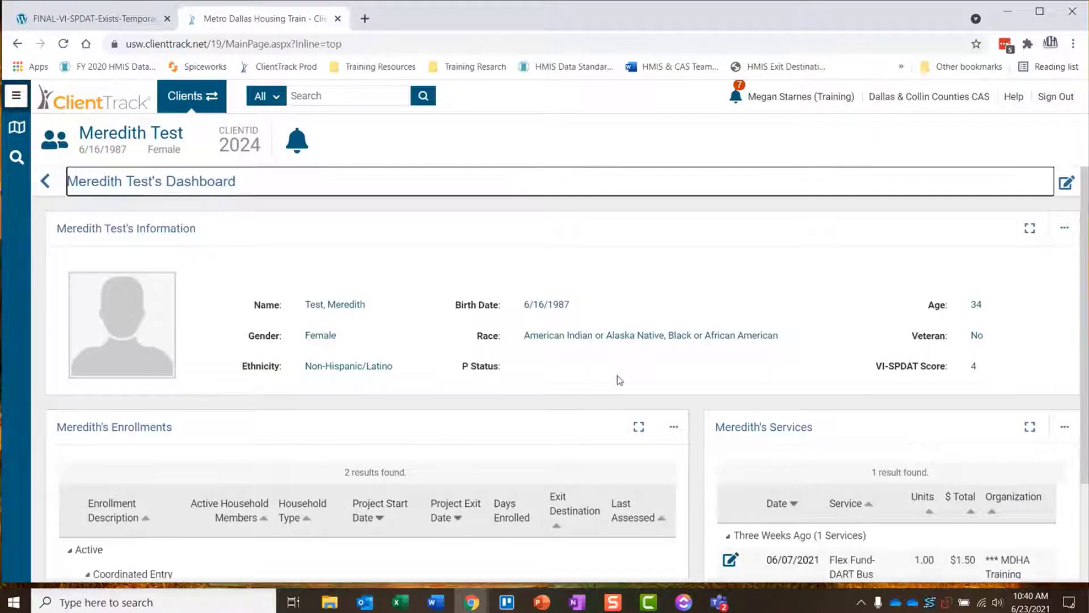
{"action": "scroll", "coordinate": [617, 377], "scroll_direction": "down", "scroll_amount": 2}
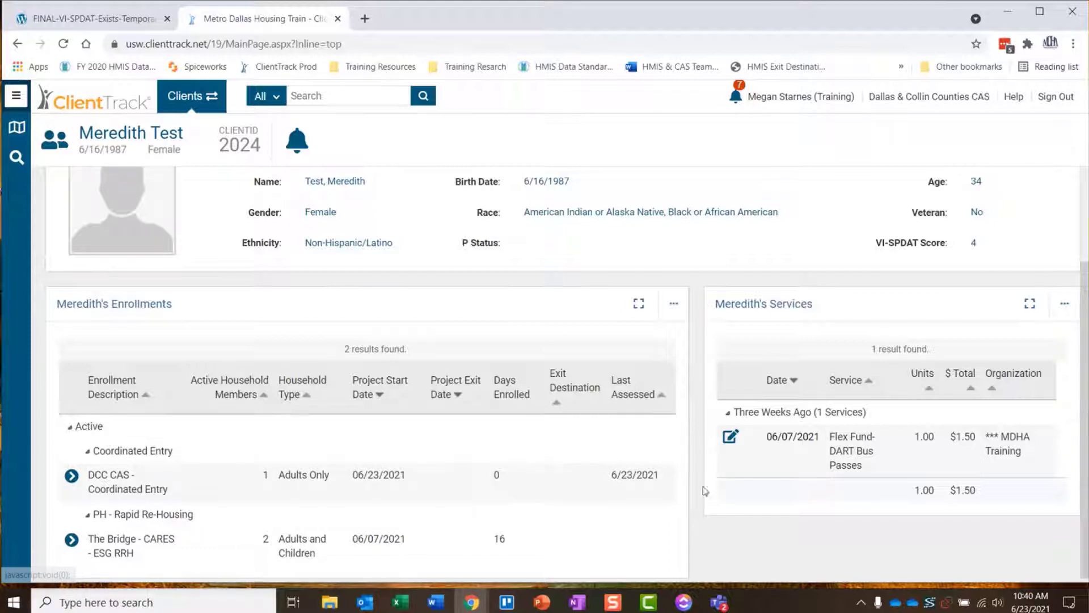
{"action": "scroll", "coordinate": [699, 511], "scroll_direction": "up", "scroll_amount": 2}
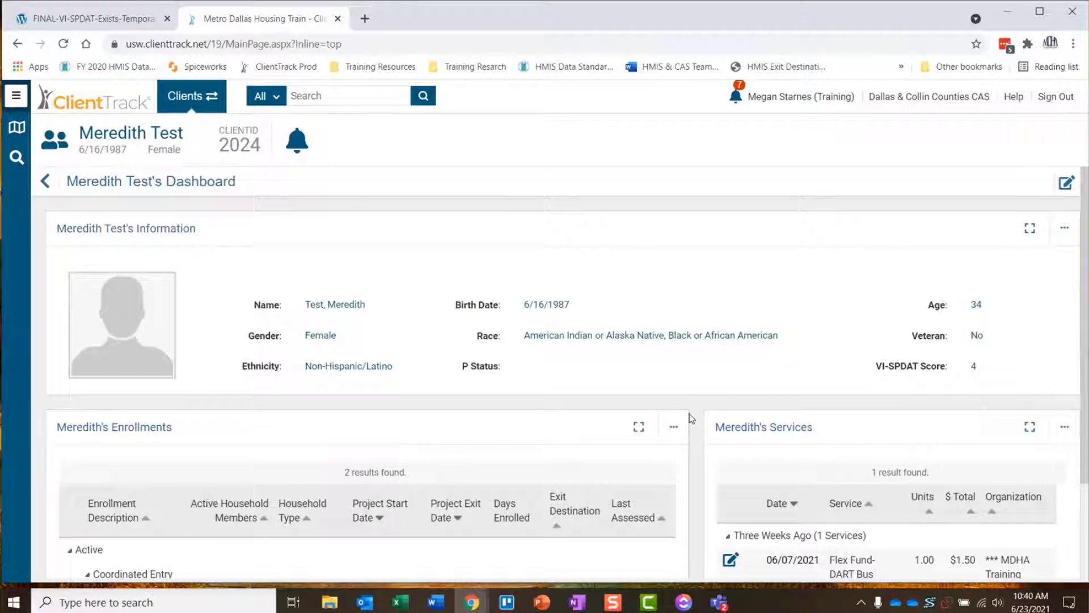
{"action": "left_click", "coordinate": [91, 18]}
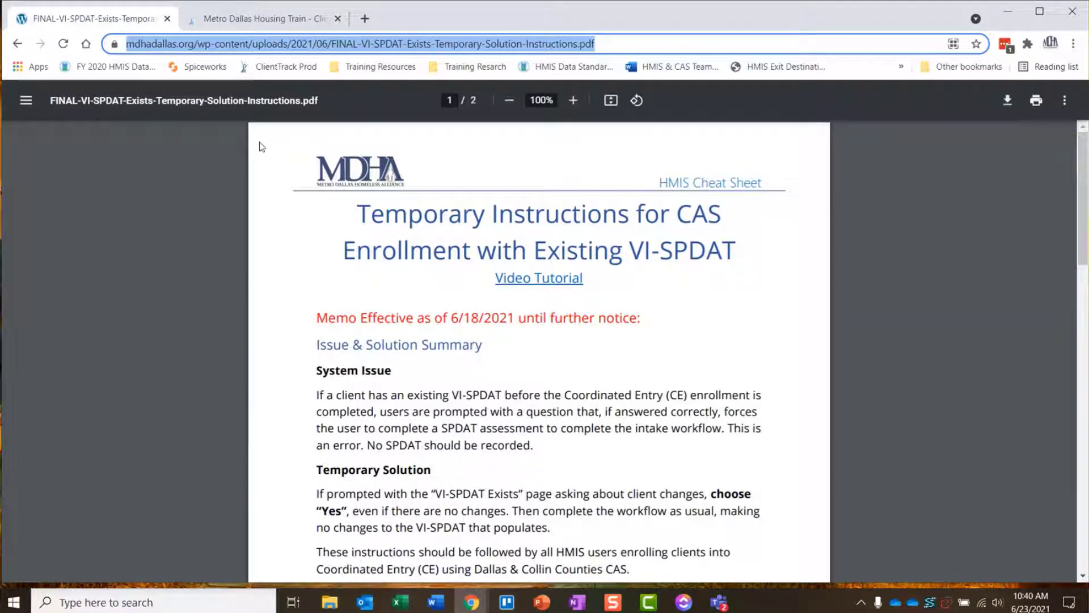
{"action": "left_click", "coordinate": [321, 21]}
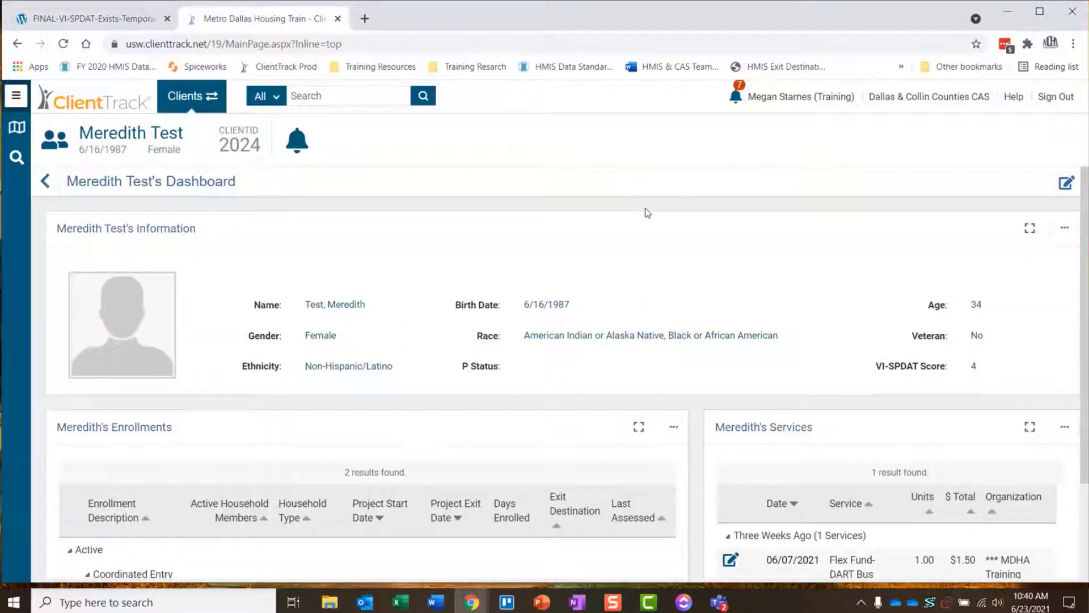
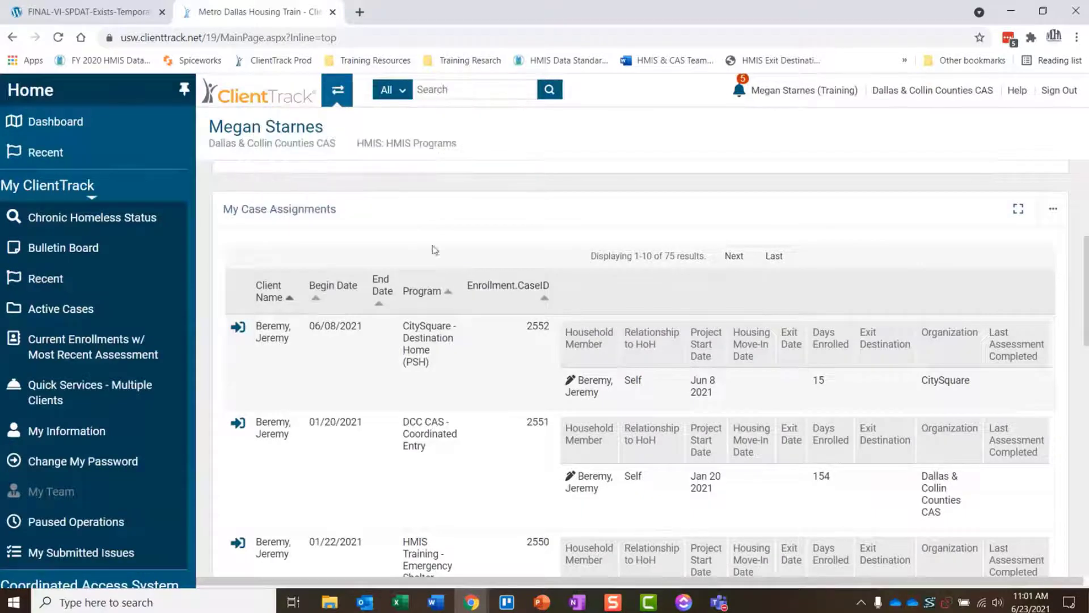
Point out the DCC CAS - Coordinated Entry program in the case assignments, then open notifications.
{"action": "scroll", "coordinate": [444, 258], "scroll_direction": "down", "scroll_amount": 5}
{"action": "scroll", "coordinate": [400, 221], "scroll_direction": "down", "scroll_amount": 3}
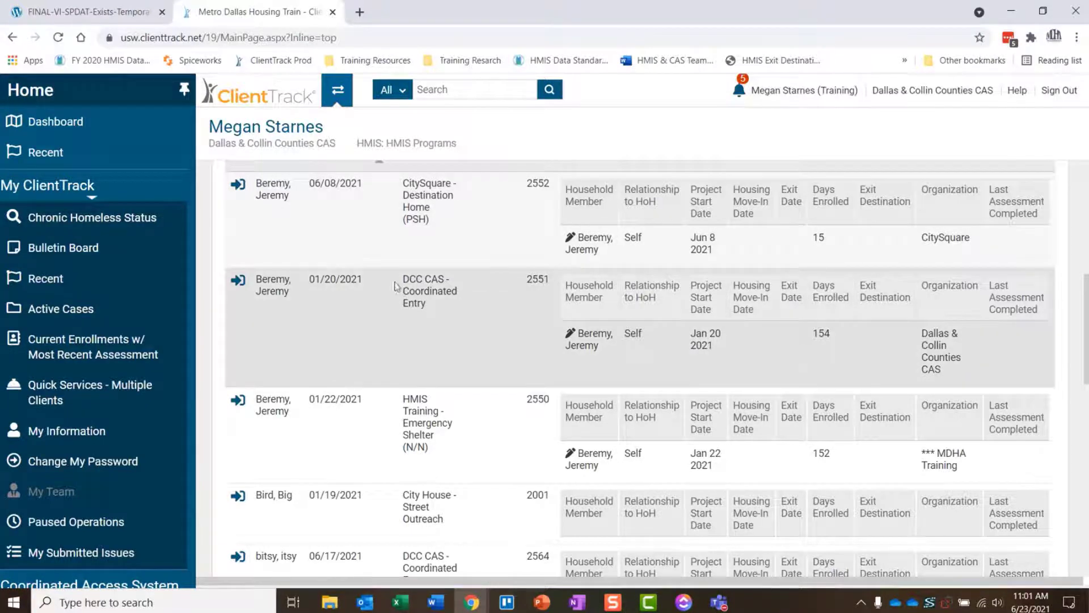
{"action": "left_click_drag", "start_coordinate": [403, 278], "coordinate": [433, 308]}
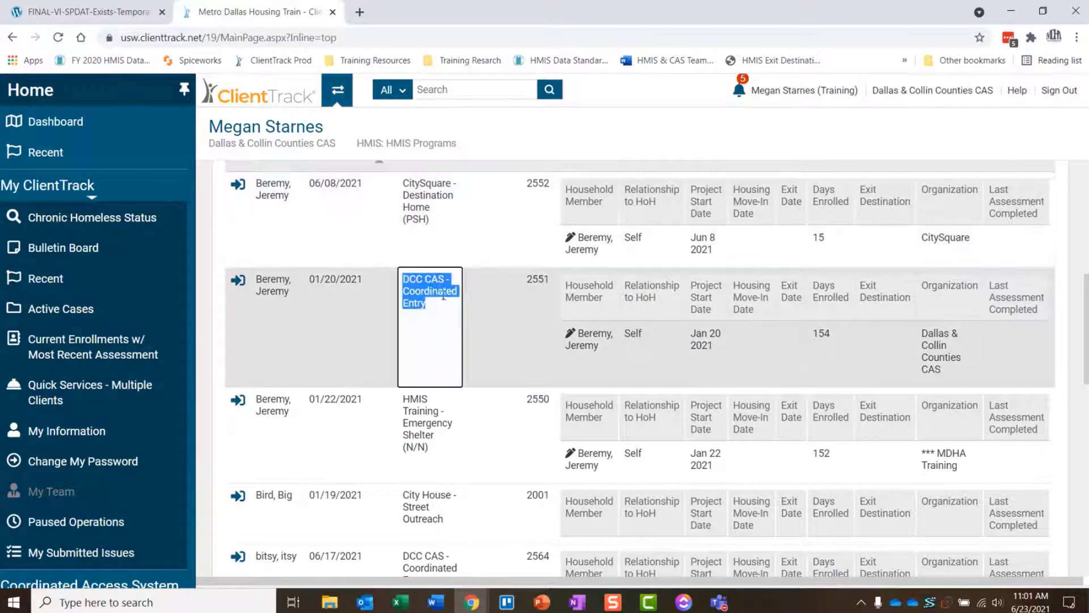
{"action": "left_click", "coordinate": [444, 297]}
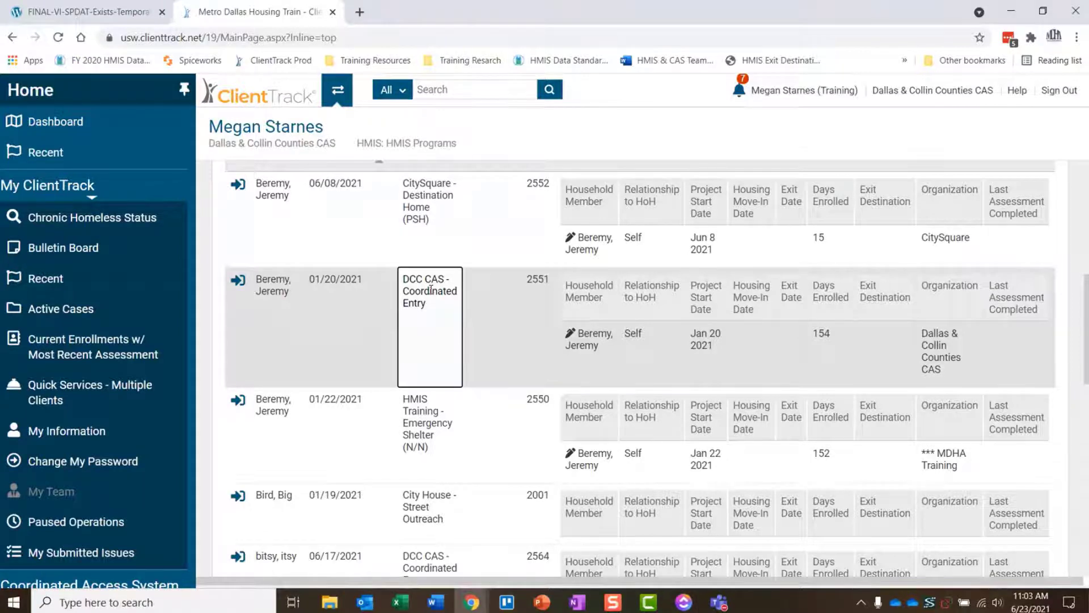
{"action": "left_click_drag", "start_coordinate": [418, 301], "coordinate": [444, 304]}
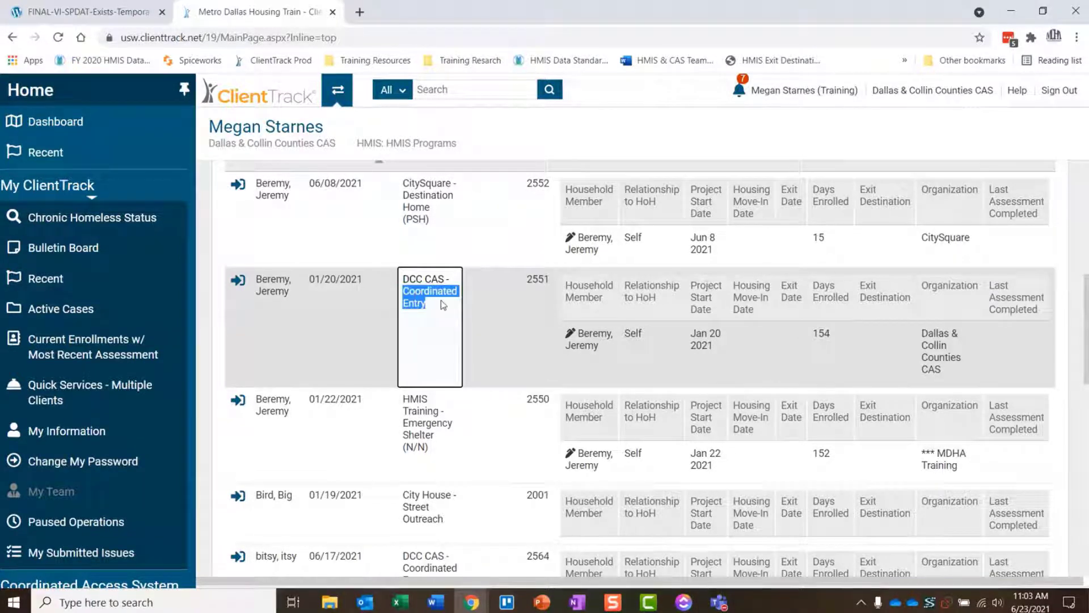
{"action": "left_click", "coordinate": [434, 301]}
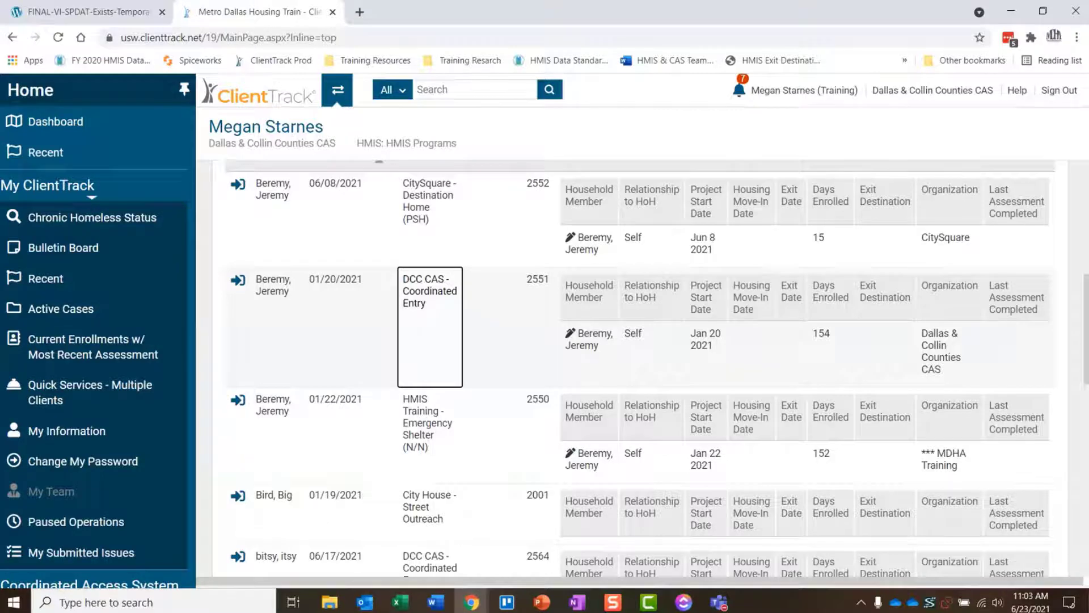
{"action": "left_click", "coordinate": [740, 91]}
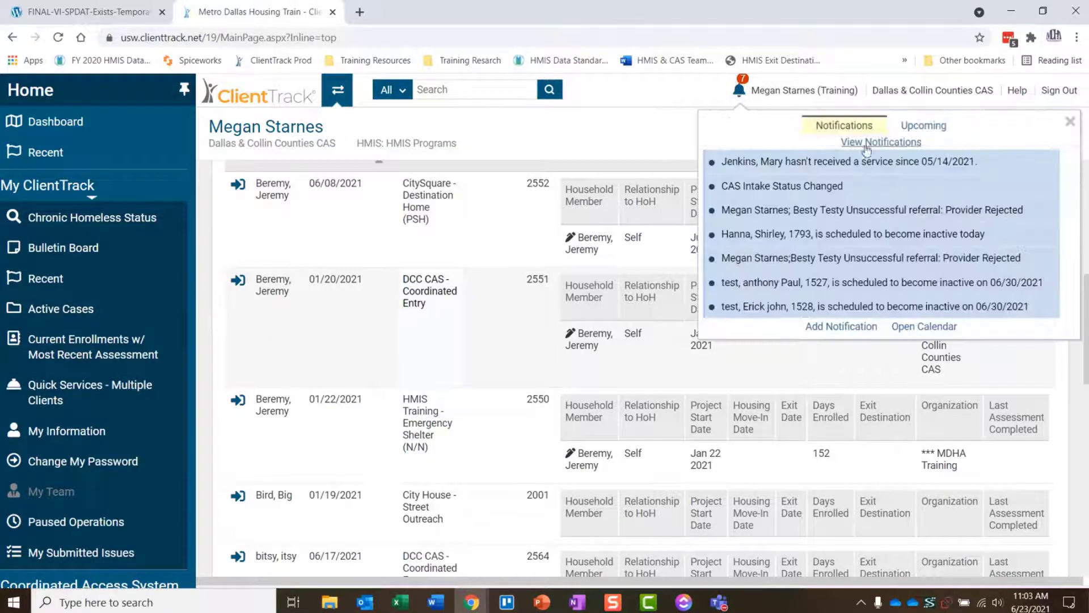
Open the 'scheduled to become inactive today' alert and switch to the Outlook inactivity email.
{"action": "left_click", "coordinate": [983, 235]}
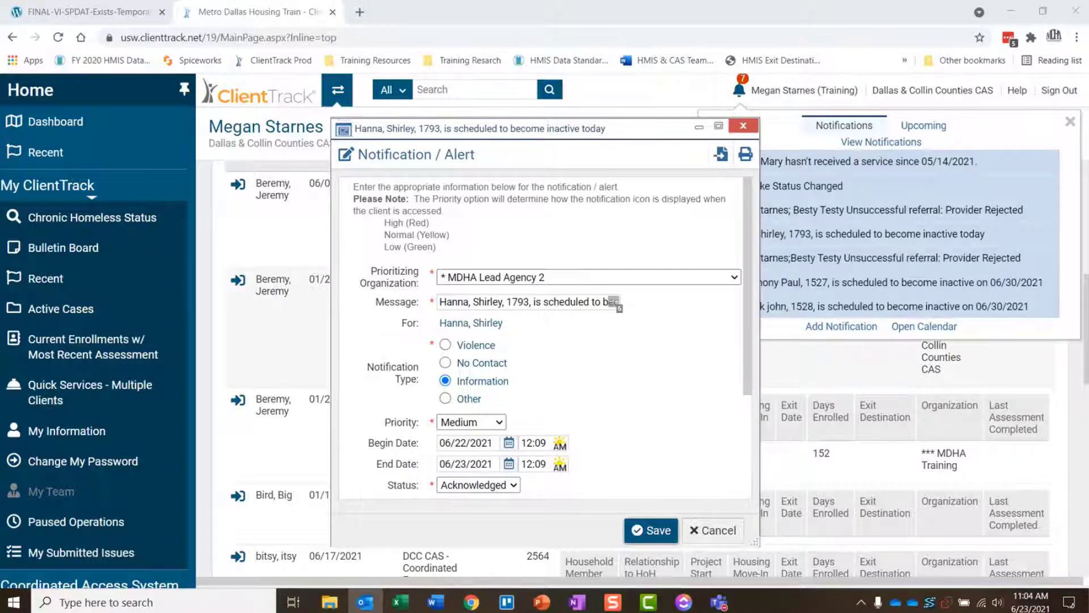
{"action": "key", "text": "alt+Tab"}
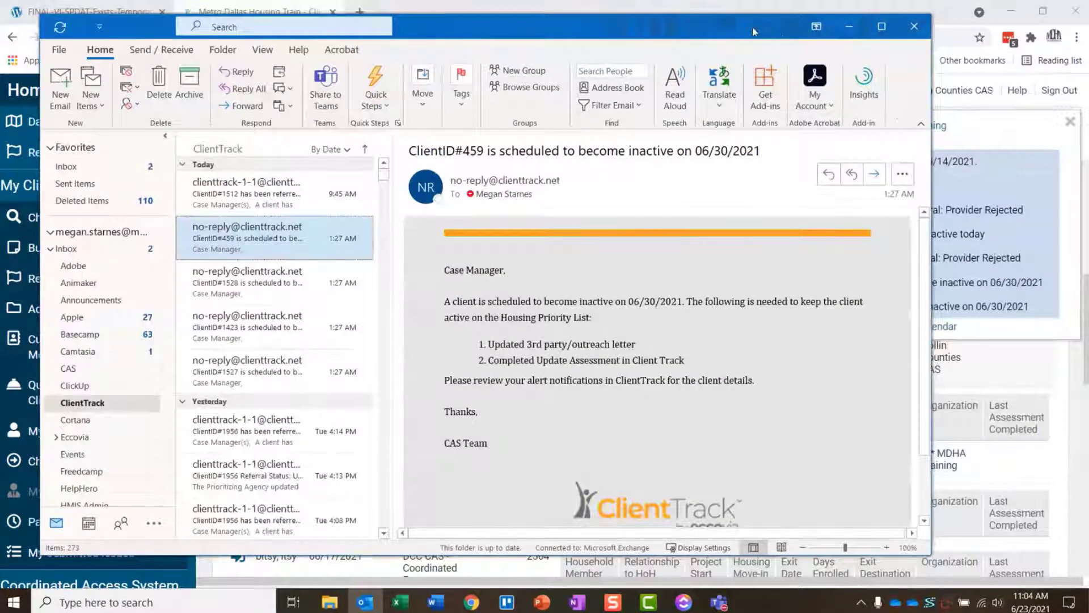
Maximize the ClientID#459 email and highlight its outreach letter and Update Assessment requirements.
{"action": "double_click", "coordinate": [785, 33]}
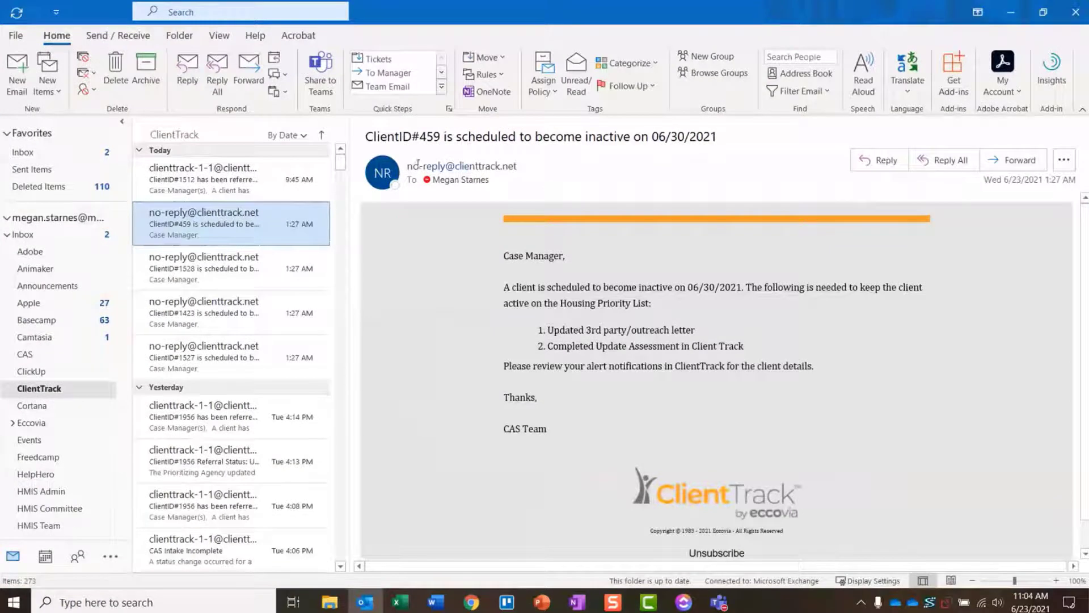
{"action": "mouse_move", "coordinate": [416, 164]}
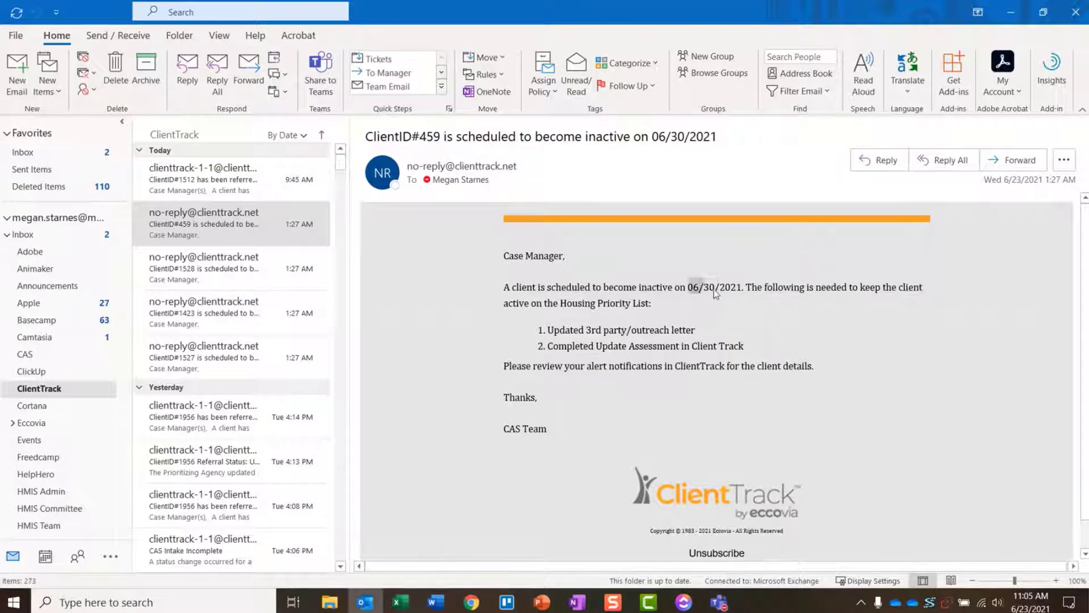
{"action": "left_click_drag", "start_coordinate": [688, 288], "coordinate": [742, 288]}
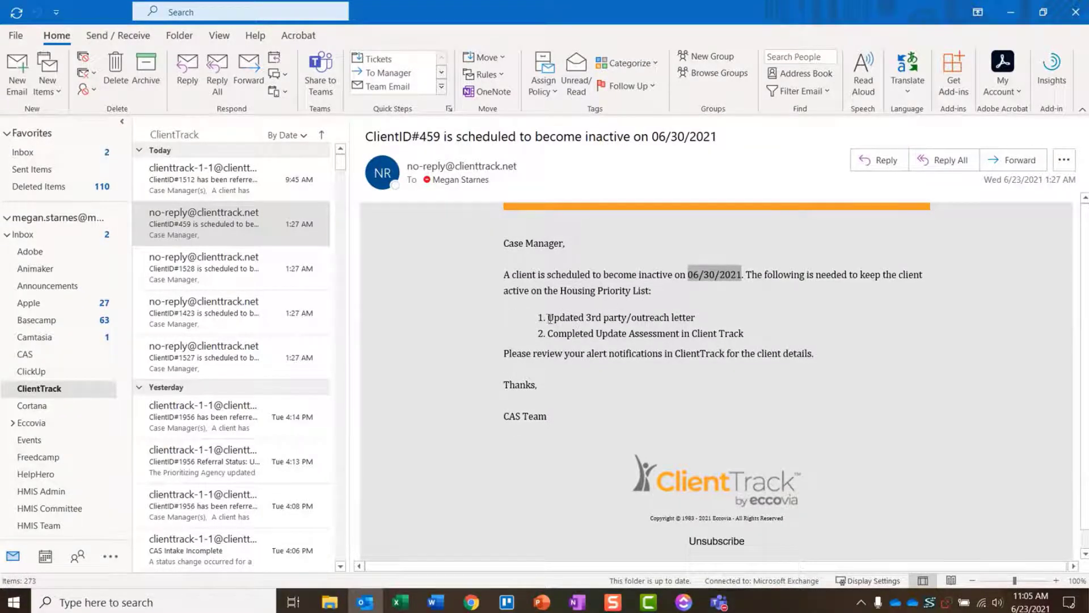
{"action": "left_click_drag", "start_coordinate": [548, 317], "coordinate": [702, 314]}
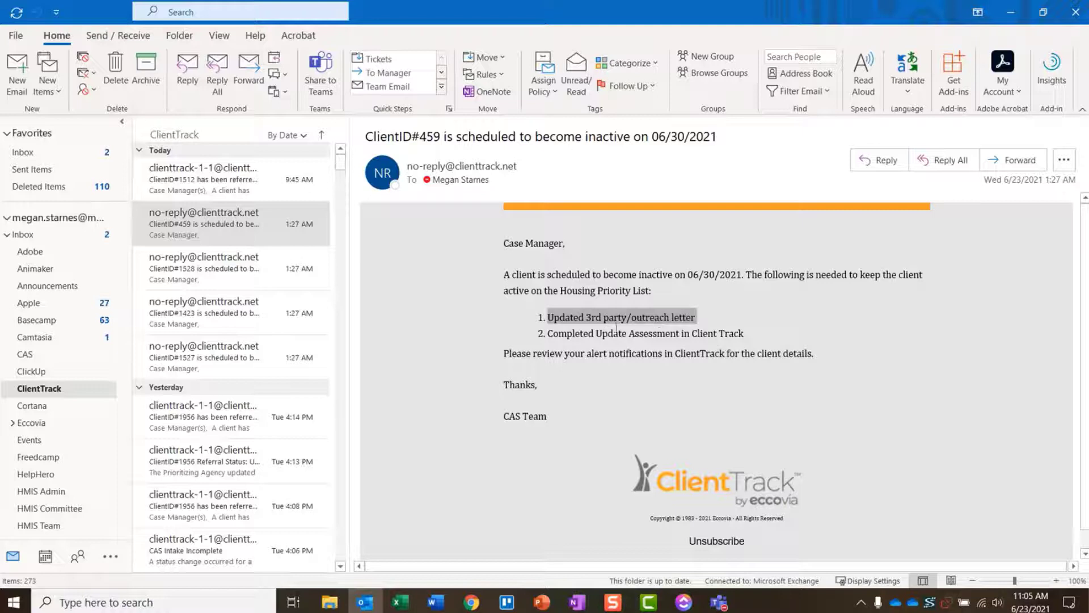
{"action": "left_click_drag", "start_coordinate": [549, 333], "coordinate": [744, 333]}
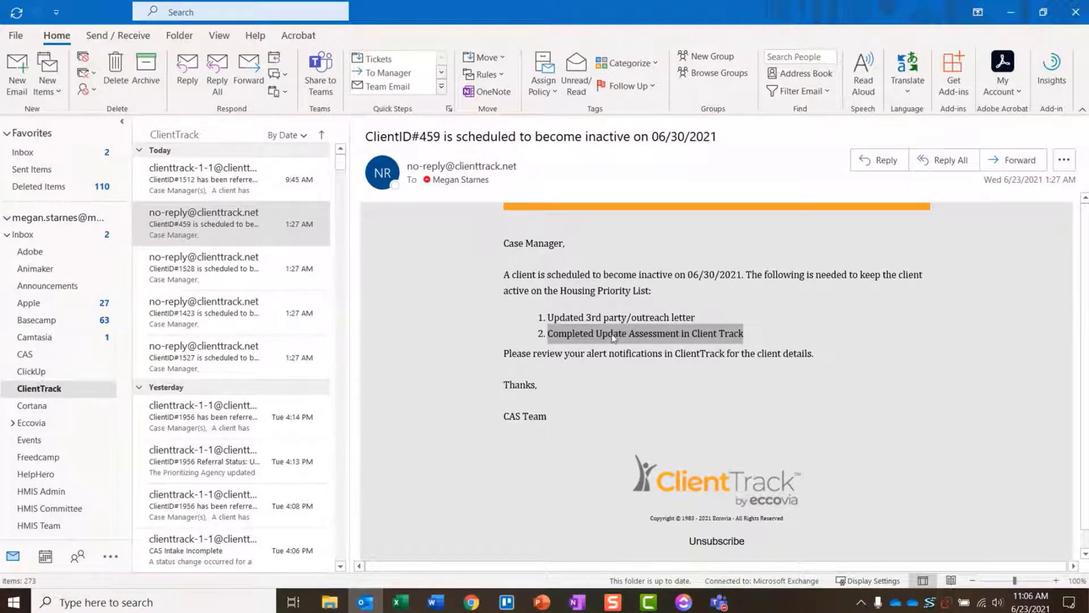
{"action": "left_click", "coordinate": [664, 339]}
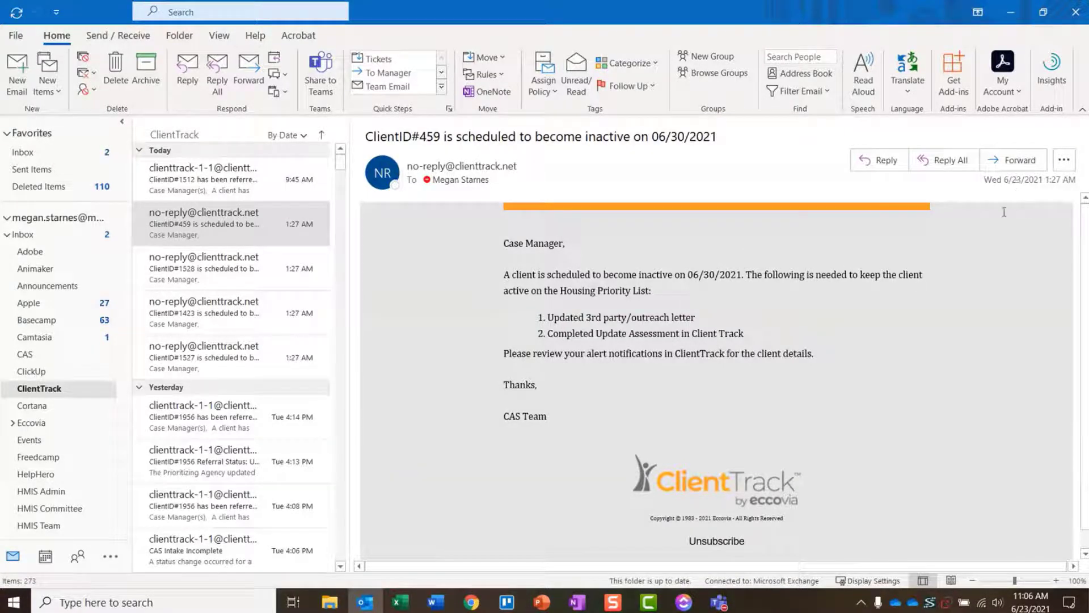
Highlight the 06/30/2021 inactivity date, then return to ClientTrack and close the alert.
{"action": "double_click", "coordinate": [705, 276]}
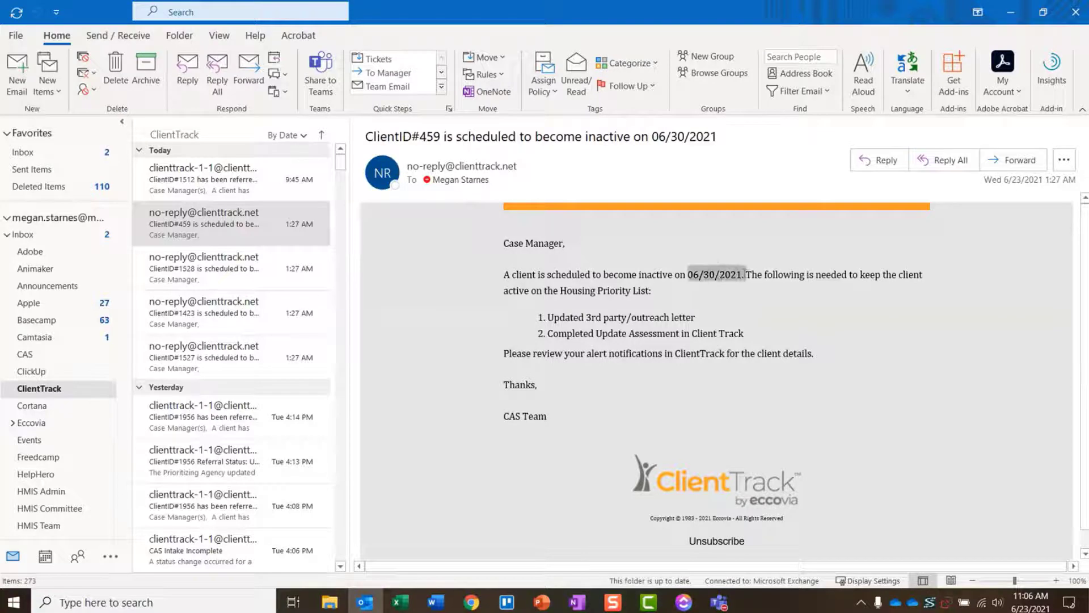
{"action": "left_click", "coordinate": [721, 309]}
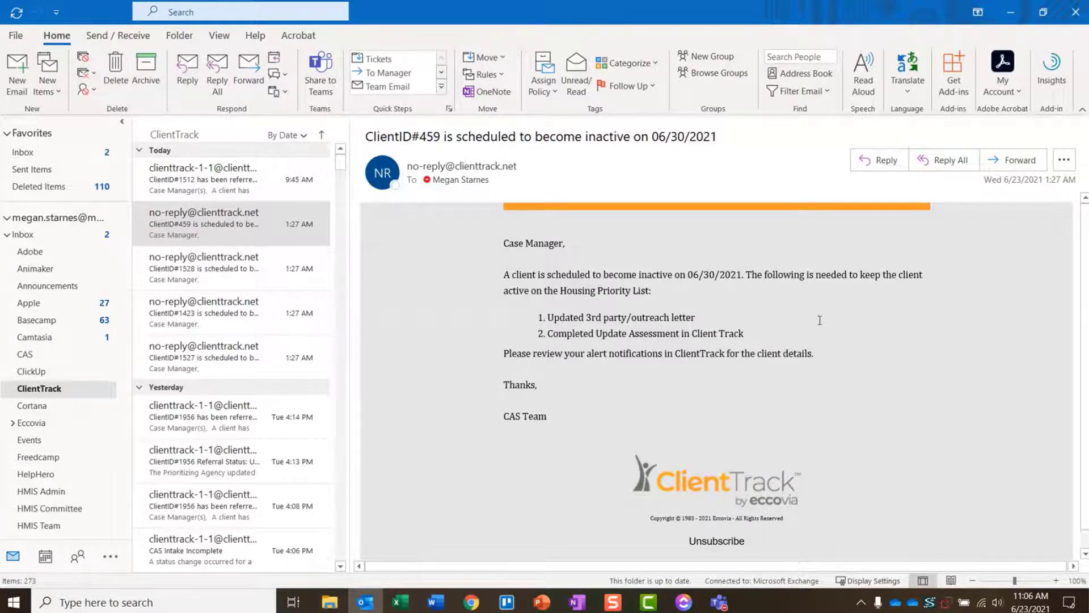
{"action": "left_click", "coordinate": [1011, 13]}
{"action": "left_click", "coordinate": [752, 126]}
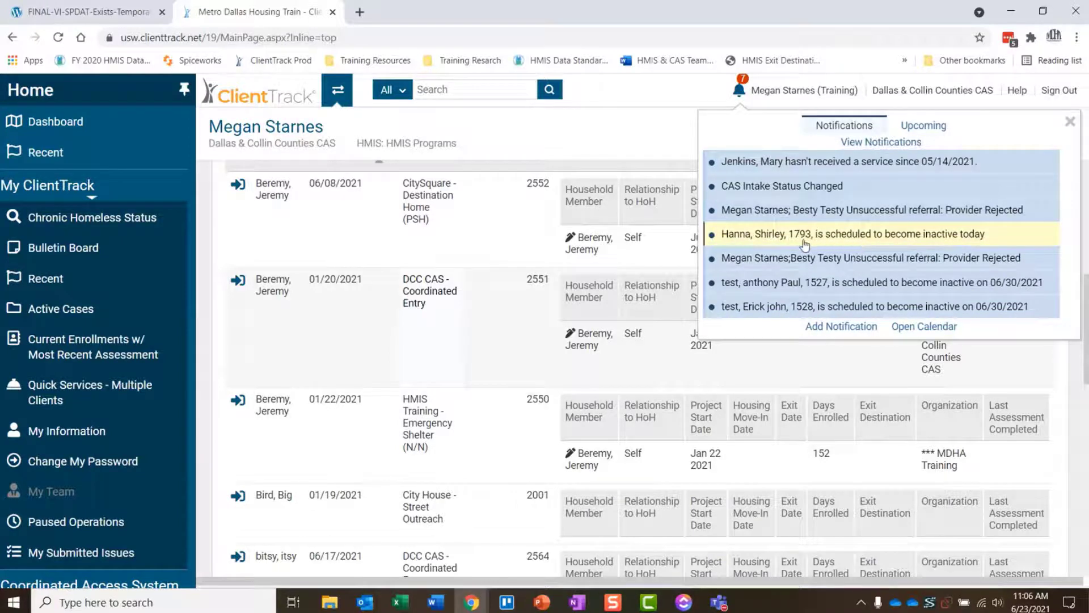
Reopen the 'becoming inactive today' alert and scroll through its details.
{"action": "left_click", "coordinate": [963, 242]}
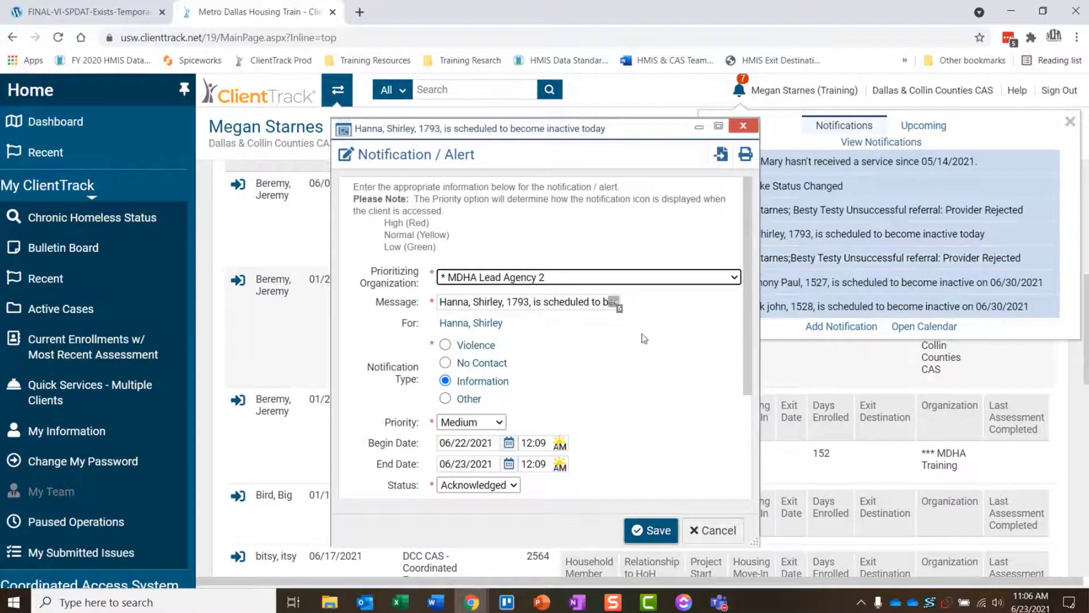
{"action": "scroll", "coordinate": [640, 333], "scroll_direction": "down", "scroll_amount": 3}
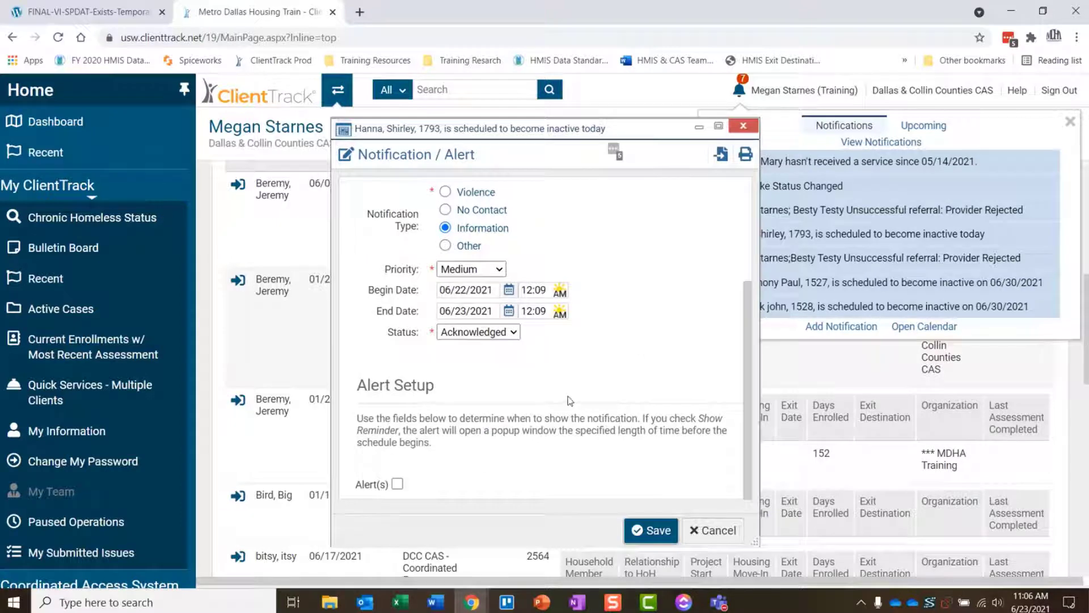
{"action": "scroll", "coordinate": [595, 390], "scroll_direction": "up", "scroll_amount": 2}
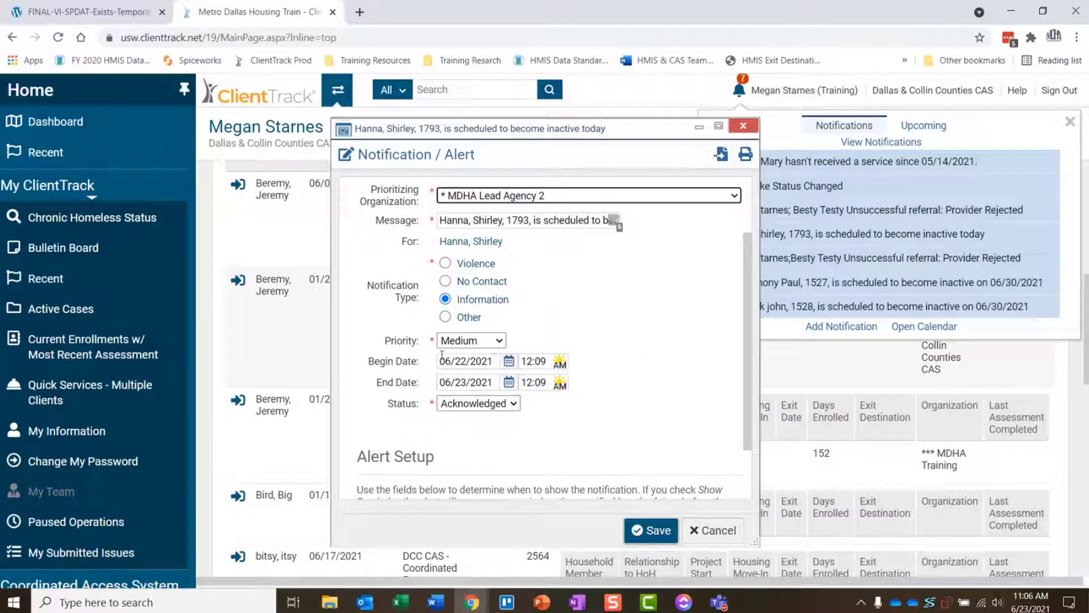
{"action": "scroll", "coordinate": [659, 391], "scroll_direction": "down", "scroll_amount": 2}
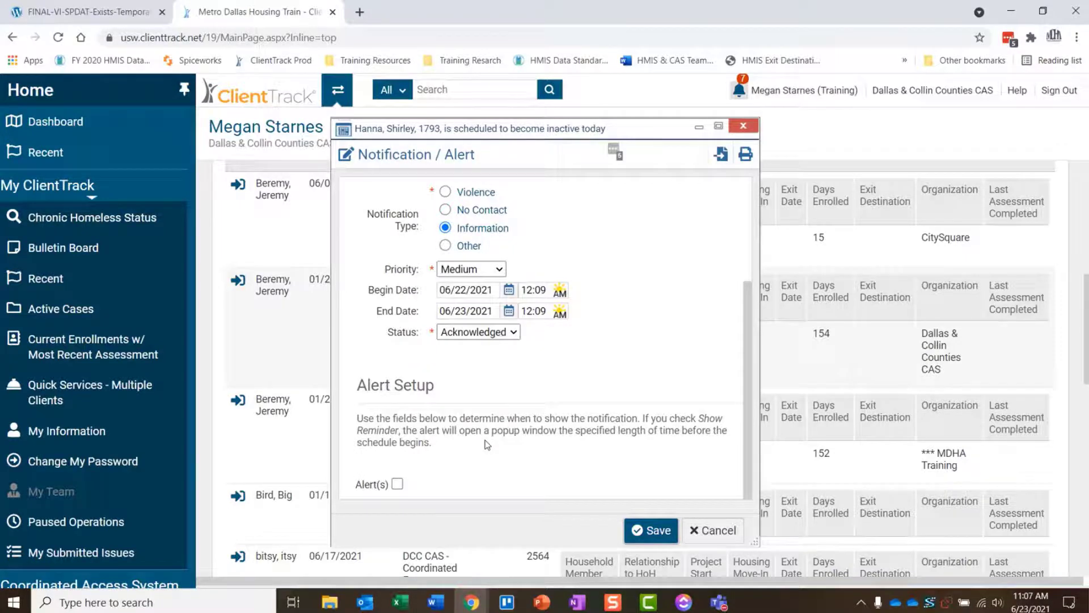
{"action": "scroll", "coordinate": [487, 445], "scroll_direction": "up", "scroll_amount": 3}
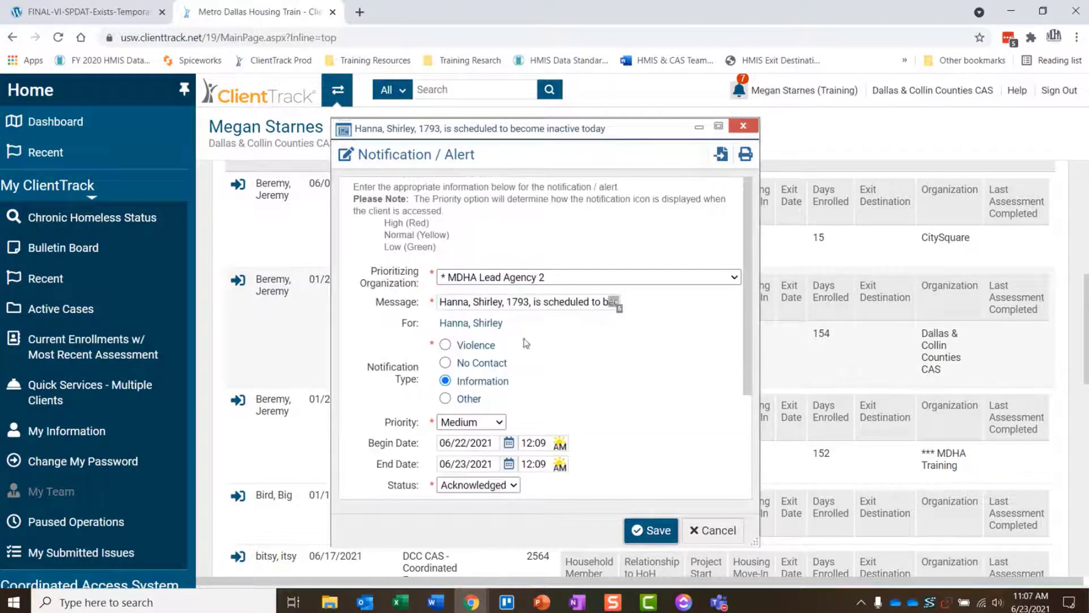
Highlight the client ID in the Outlook email subject, then set Outlook aside.
{"action": "left_click", "coordinate": [366, 603]}
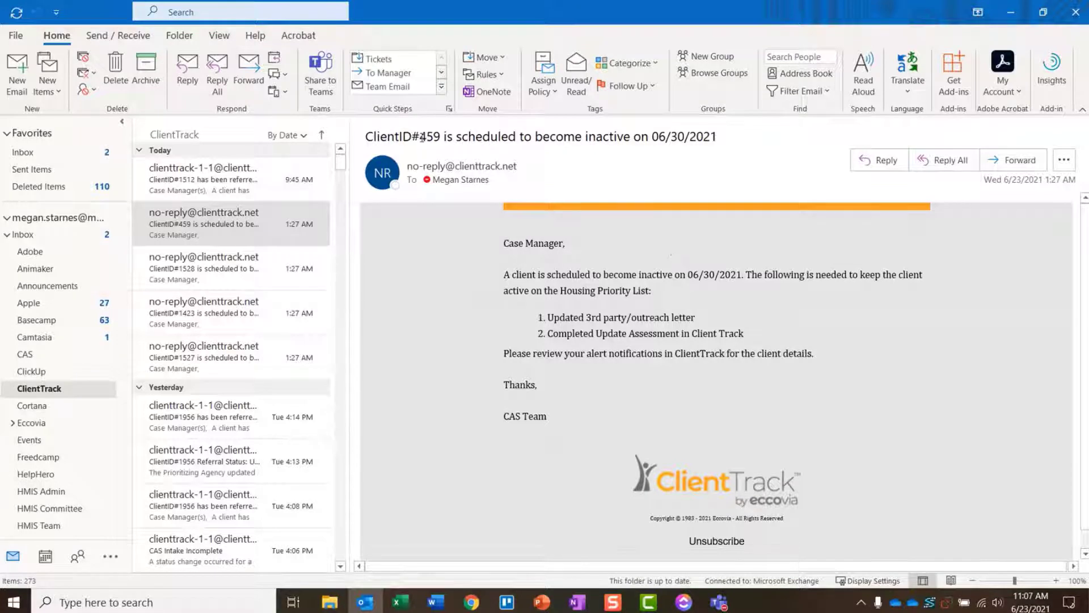
{"action": "left_click_drag", "start_coordinate": [373, 136], "coordinate": [441, 139]}
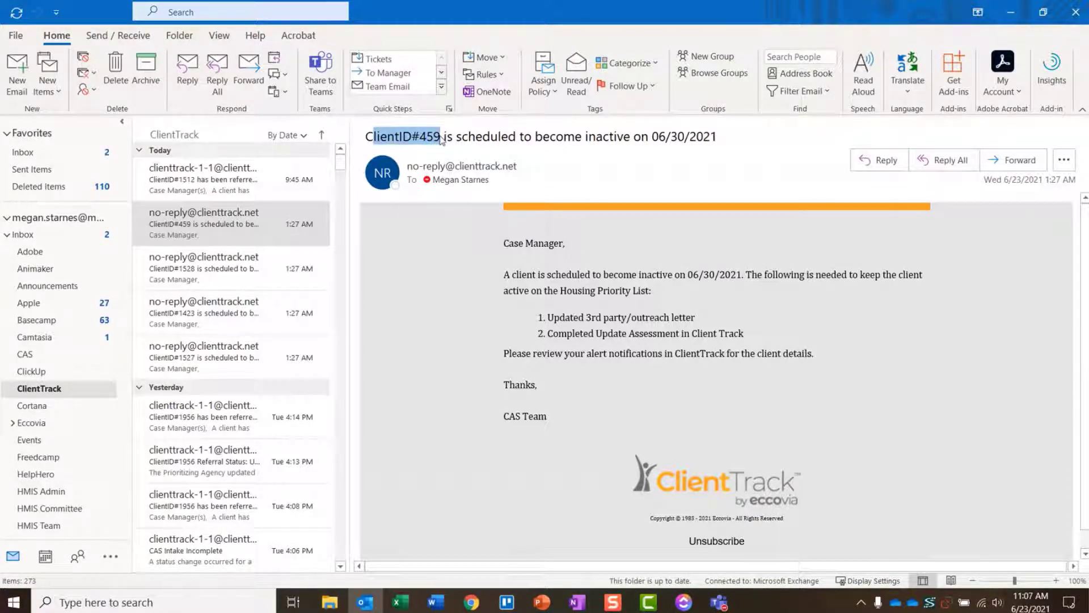
{"action": "left_click", "coordinate": [1010, 12]}
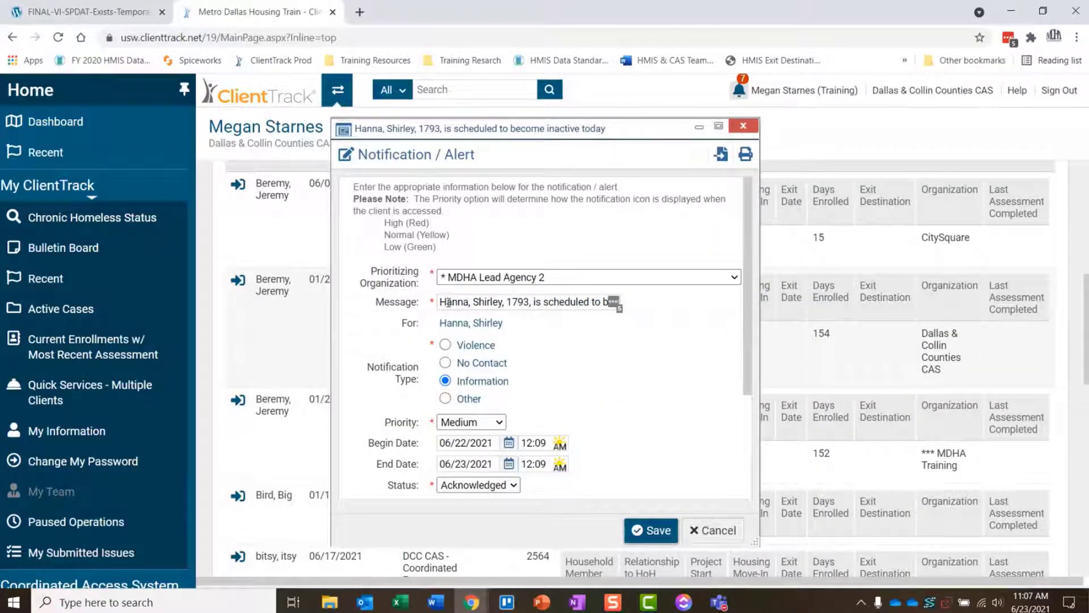
Copy client ID 1793 from the alert message and cancel the alert.
{"action": "left_click", "coordinate": [518, 303]}
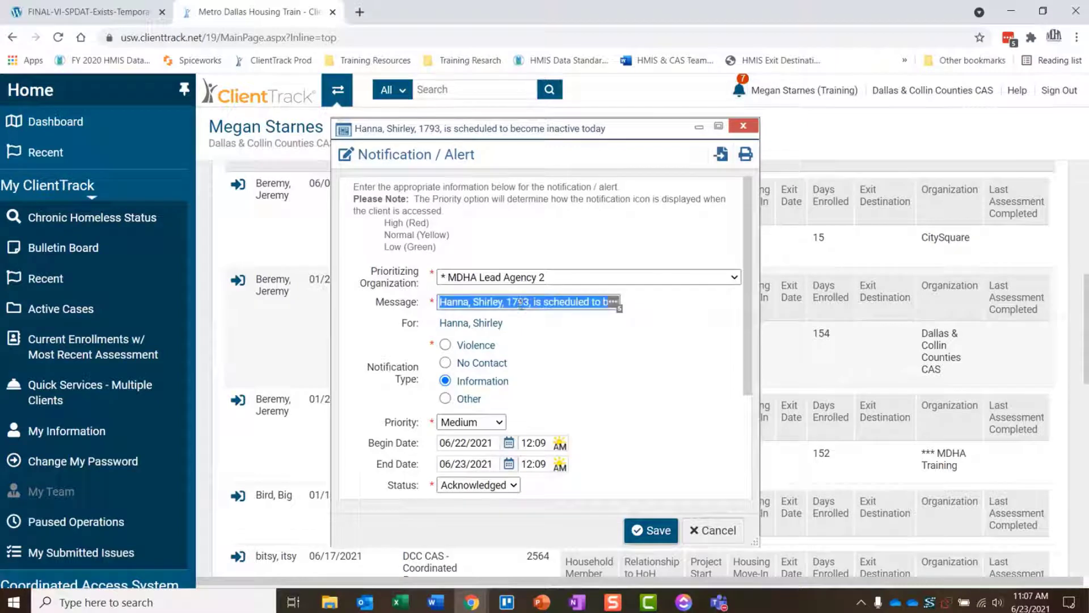
{"action": "double_click", "coordinate": [517, 302]}
{"action": "right_click", "coordinate": [522, 306]}
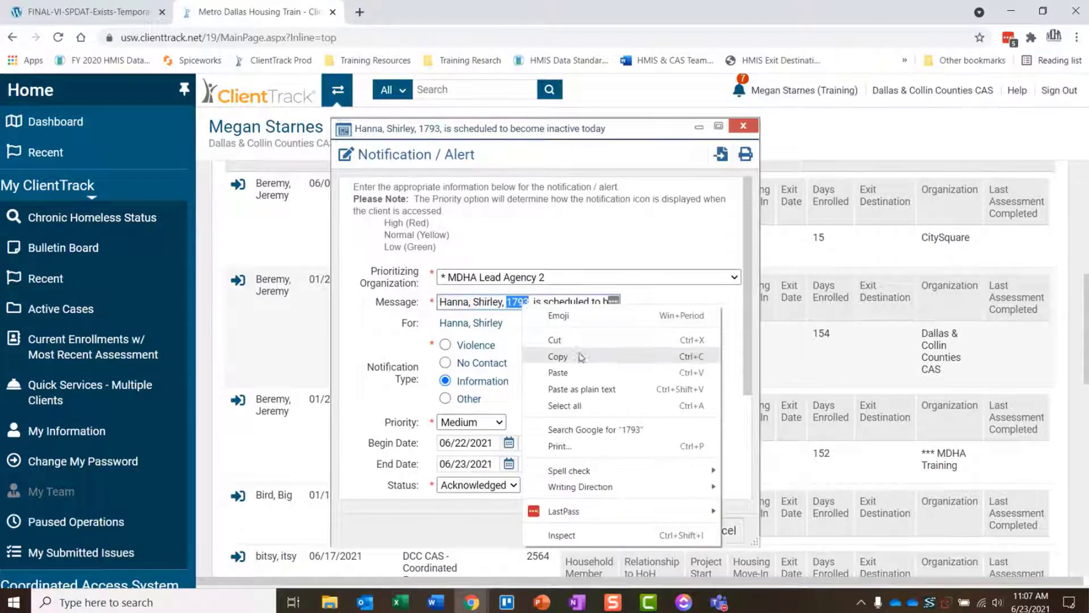
{"action": "left_click", "coordinate": [578, 359]}
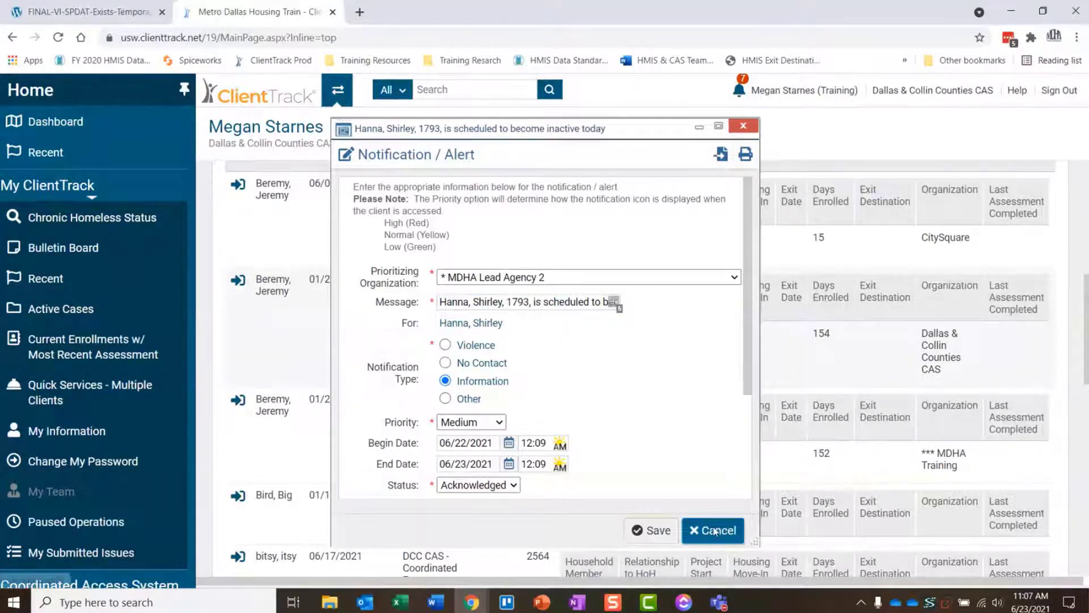
{"action": "left_click", "coordinate": [712, 530]}
Look up client 1793 through Find Client's Scan Client ID field and open its dashboard.
{"action": "left_click", "coordinate": [467, 90]}
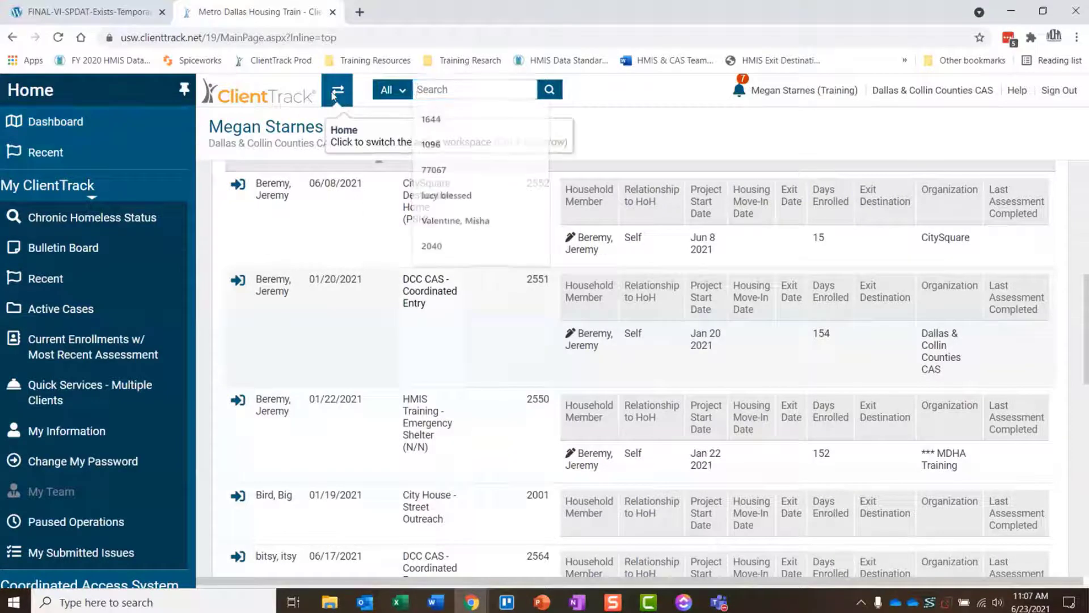
{"action": "left_click", "coordinate": [337, 89]}
{"action": "left_click", "coordinate": [789, 355]}
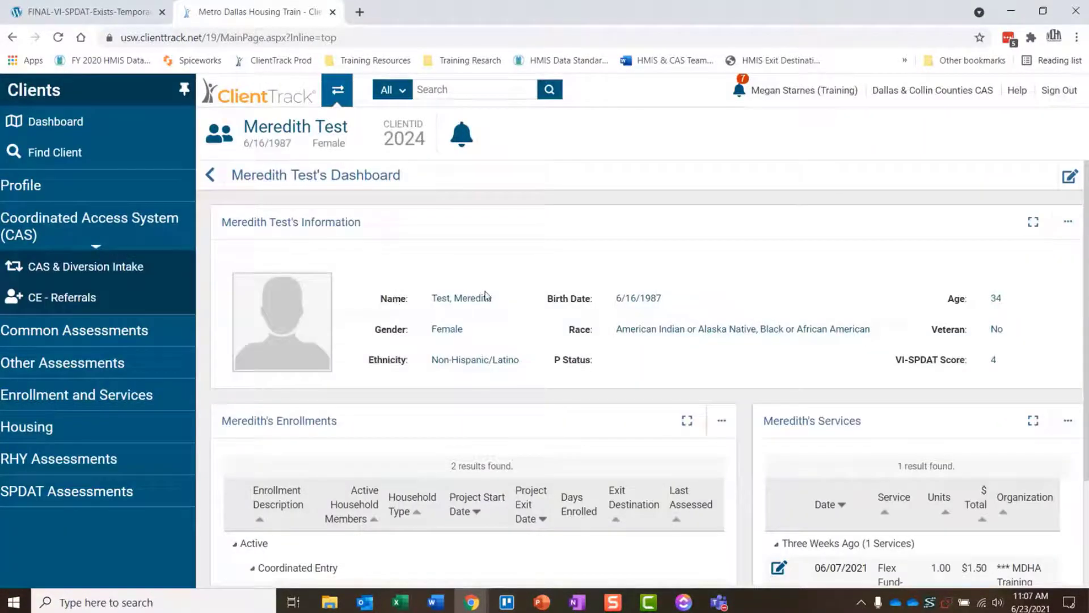
{"action": "left_click", "coordinate": [139, 162]}
{"action": "left_click", "coordinate": [544, 364]}
{"action": "type", "text": "1793"}
{"action": "key", "text": "Return"}
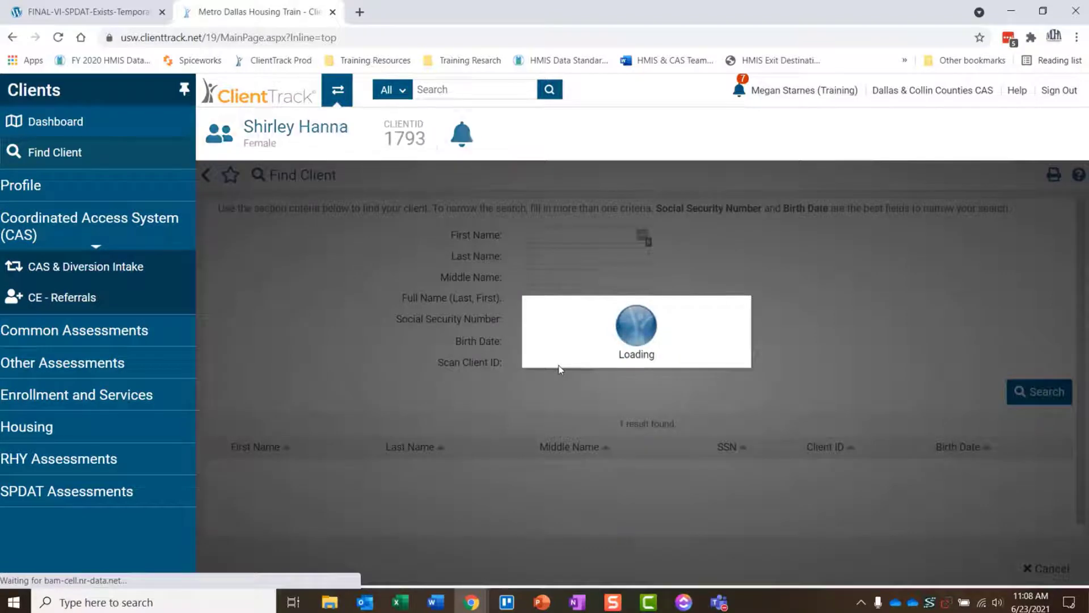
{"action": "scroll", "coordinate": [657, 274], "scroll_direction": "down", "scroll_amount": 1}
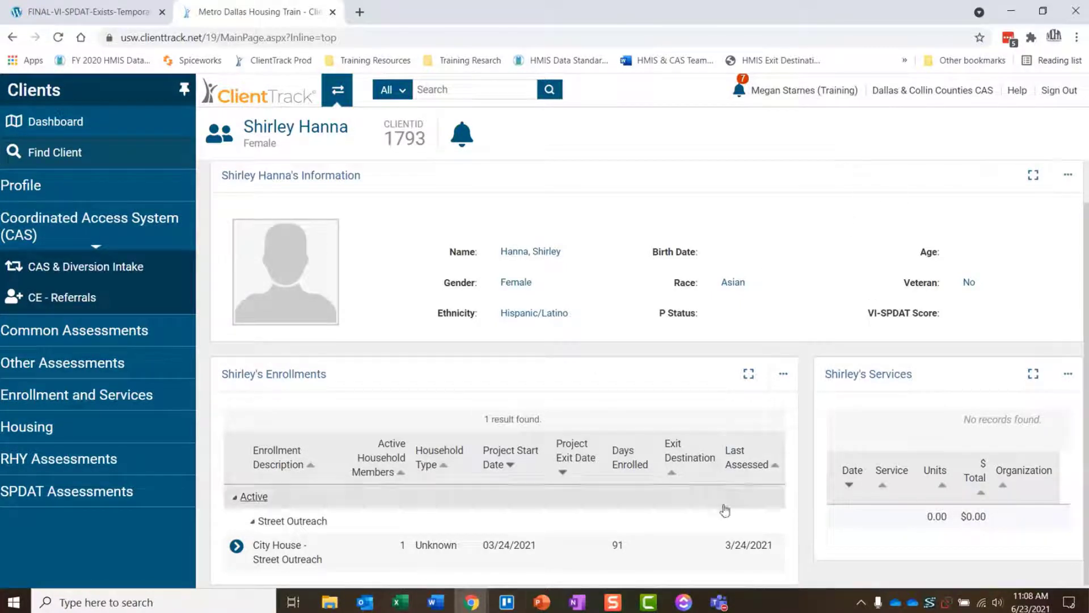
Copy client ID 459 from the Outlook email subject.
{"action": "left_click", "coordinate": [355, 610]}
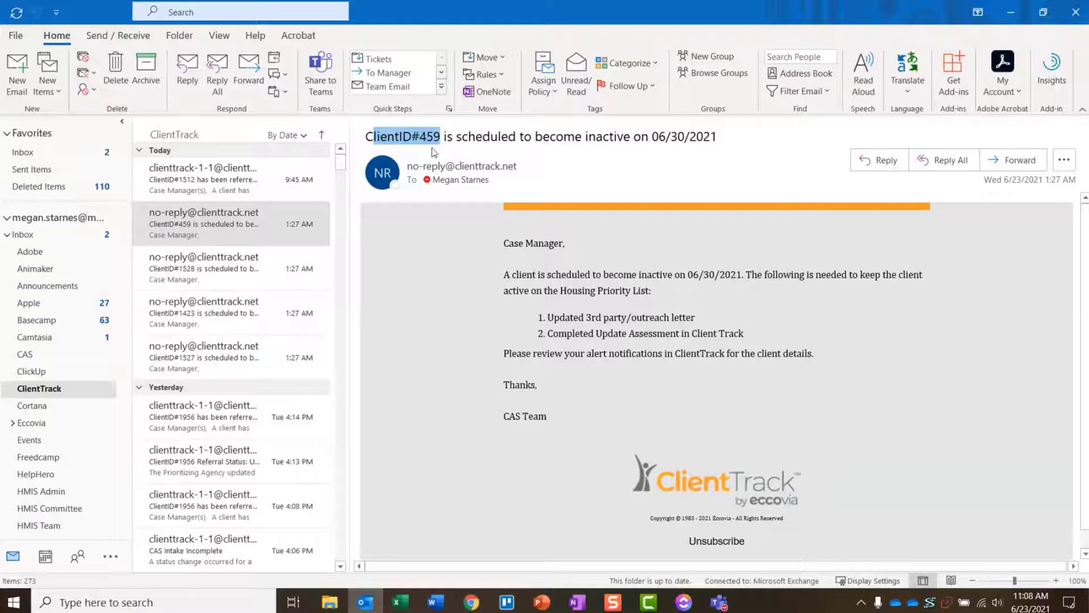
{"action": "double_click", "coordinate": [431, 138]}
{"action": "right_click", "coordinate": [432, 142]}
{"action": "left_click", "coordinate": [448, 152]}
Search for client 459 with Find Client back in ClientTrack.
{"action": "left_click", "coordinate": [1010, 13]}
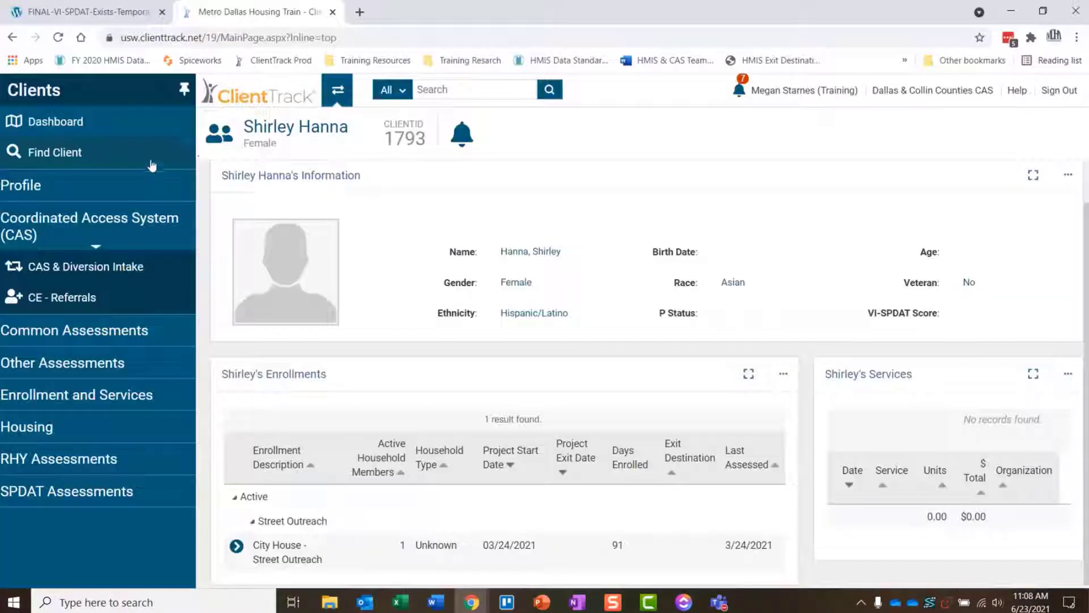
{"action": "left_click", "coordinate": [153, 154]}
{"action": "type", "text": "459"}
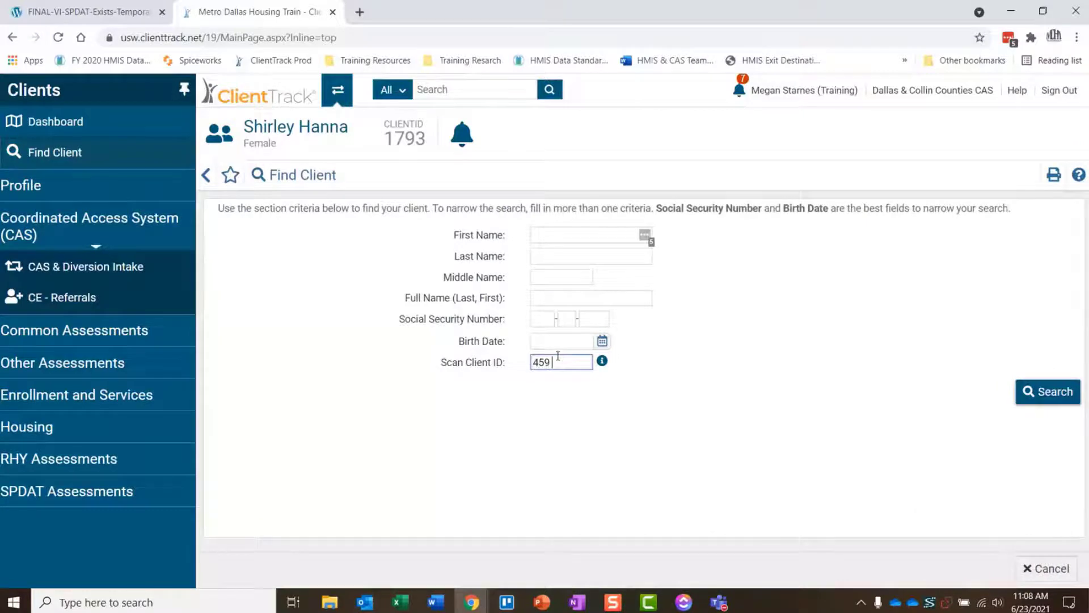
{"action": "key", "text": "Return"}
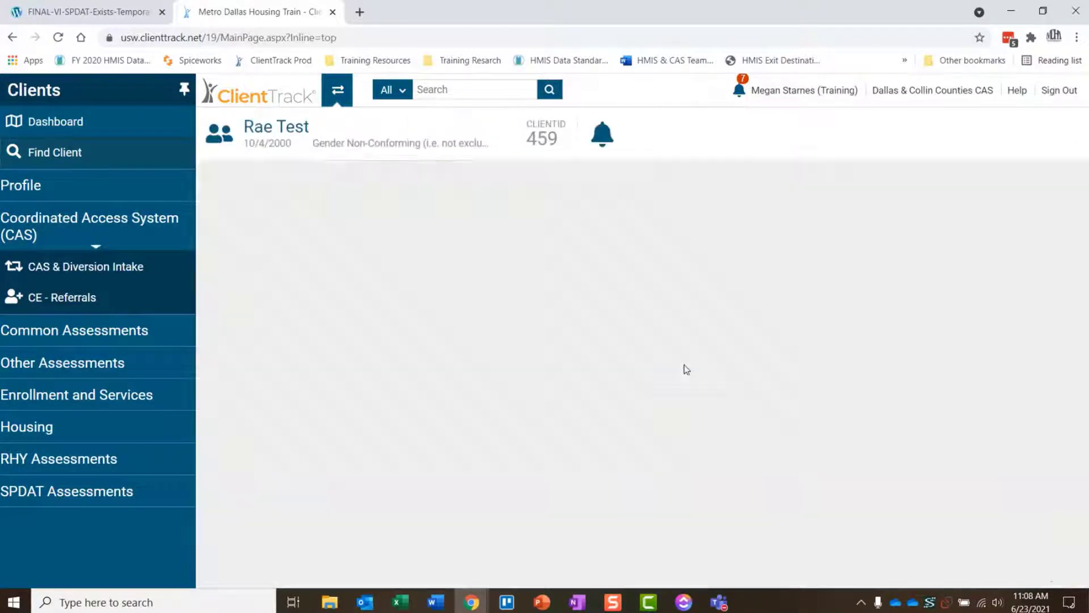
Scroll client 459's dashboard to its 3 enrollments, including active Coordinated Entry, and 6 services.
{"action": "scroll", "coordinate": [719, 362], "scroll_direction": "down", "scroll_amount": 3}
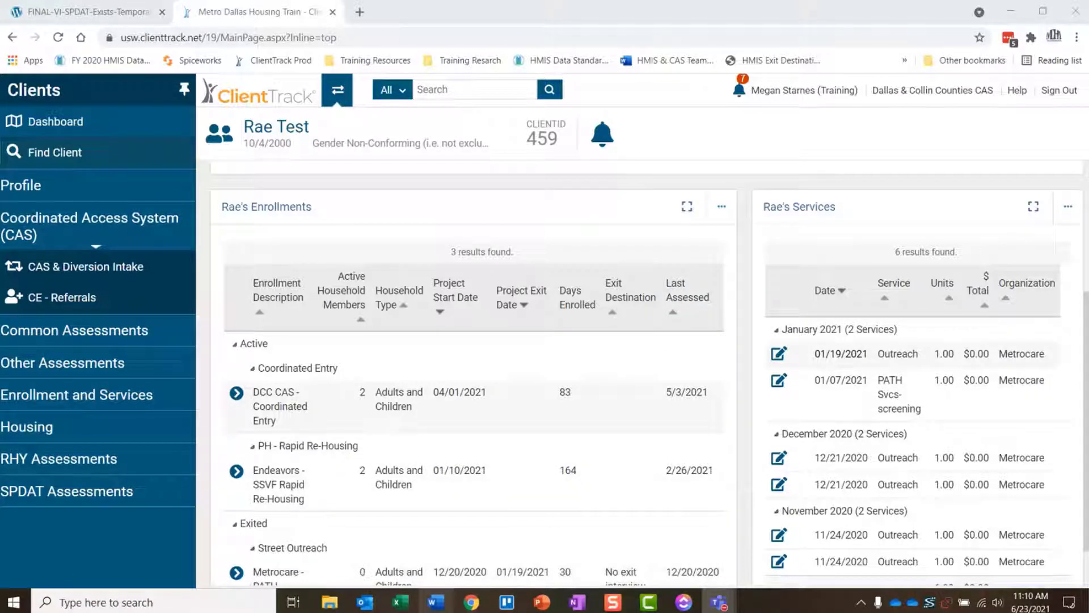
{"action": "mouse_move", "coordinate": [372, 607]}
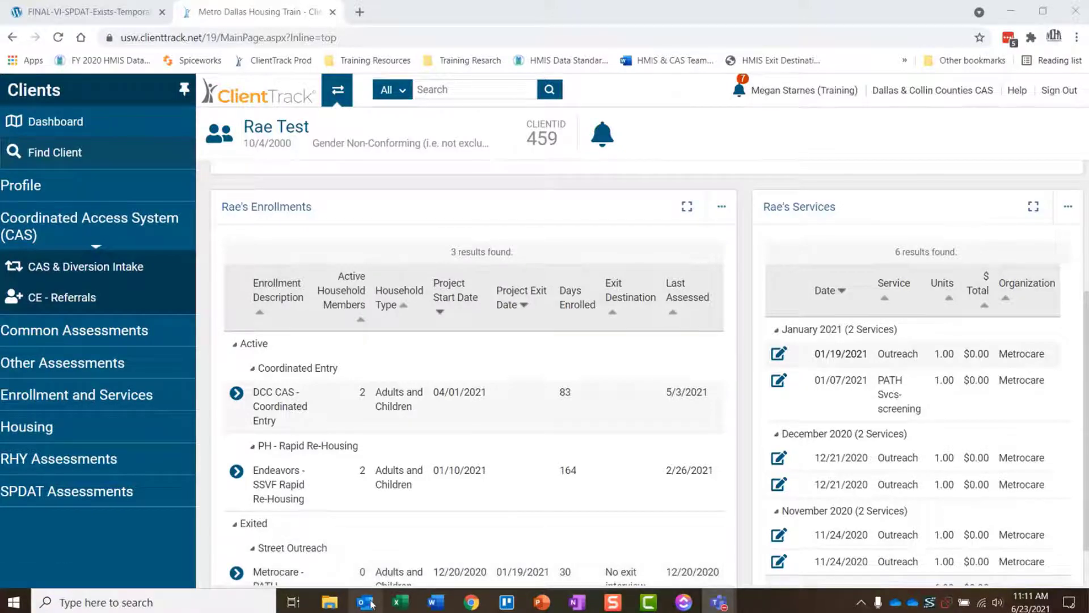
View client 459's Case Managers page under Profile, then return to the dashboard enrollments.
{"action": "left_click", "coordinate": [126, 180]}
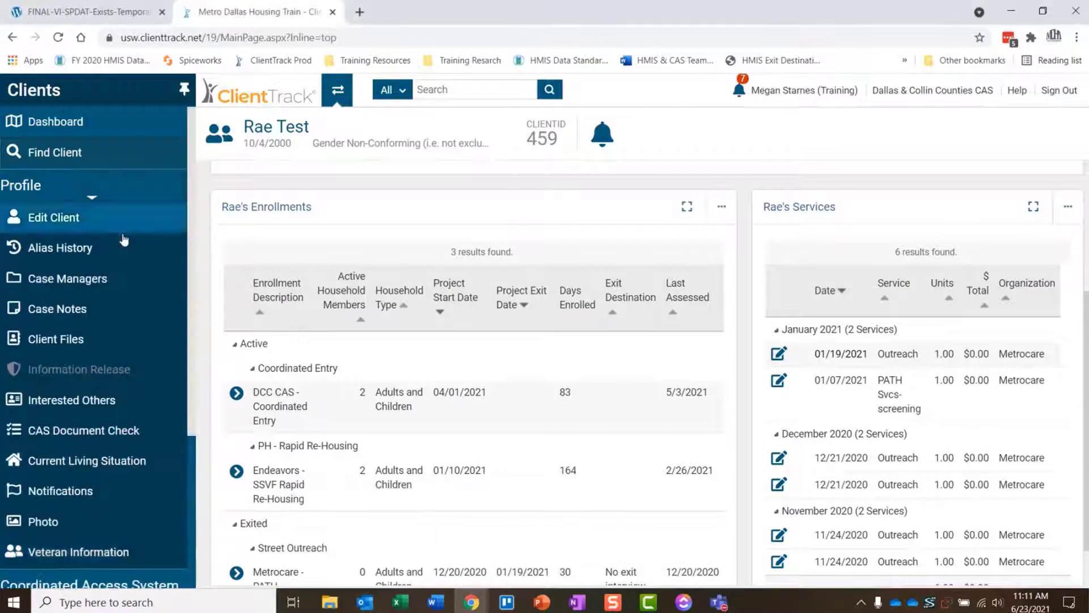
{"action": "left_click", "coordinate": [114, 277]}
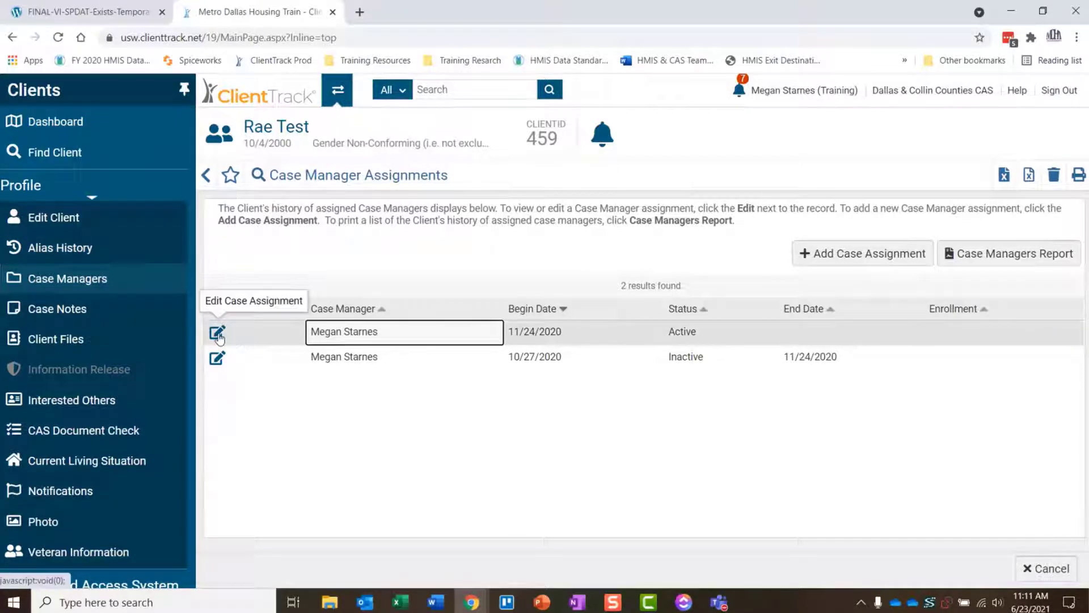
{"action": "left_click", "coordinate": [104, 123]}
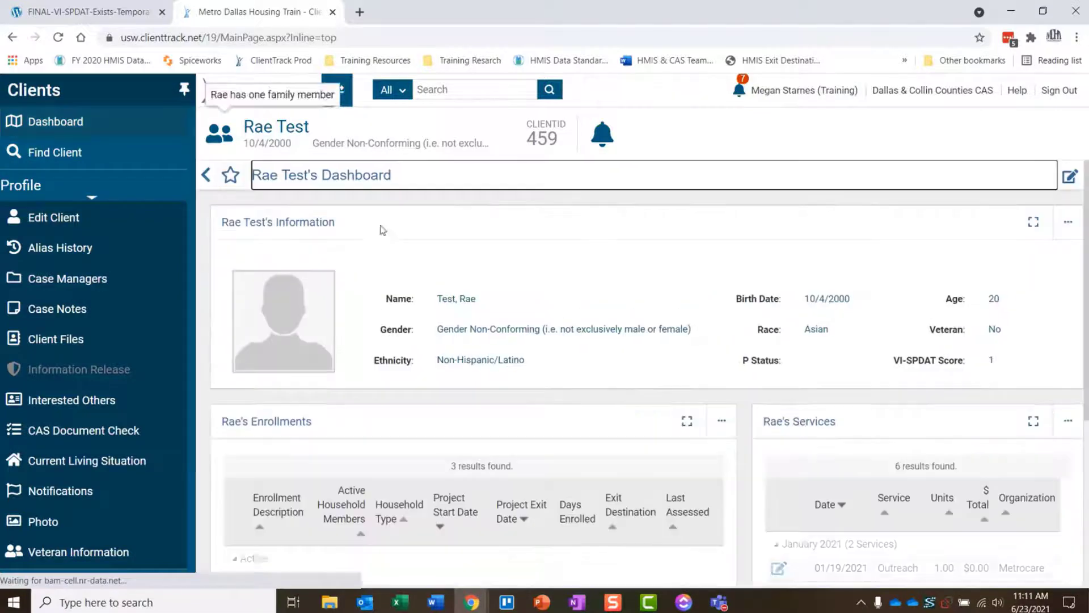
{"action": "scroll", "coordinate": [742, 406], "scroll_direction": "down", "scroll_amount": 4}
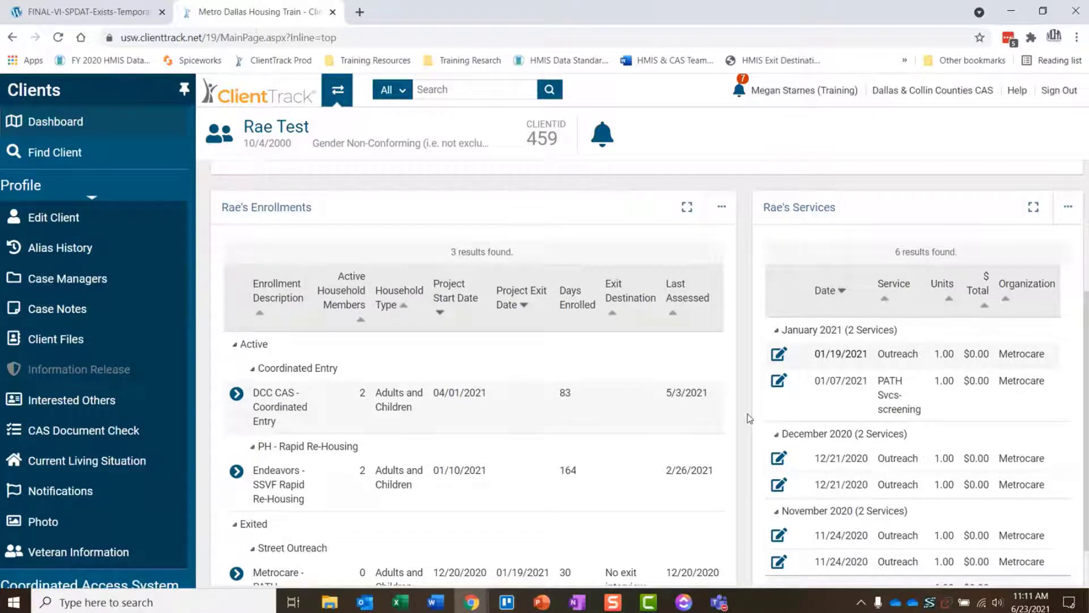
{"action": "mouse_move", "coordinate": [741, 89]}
{"action": "key", "text": "alt+Tab"}
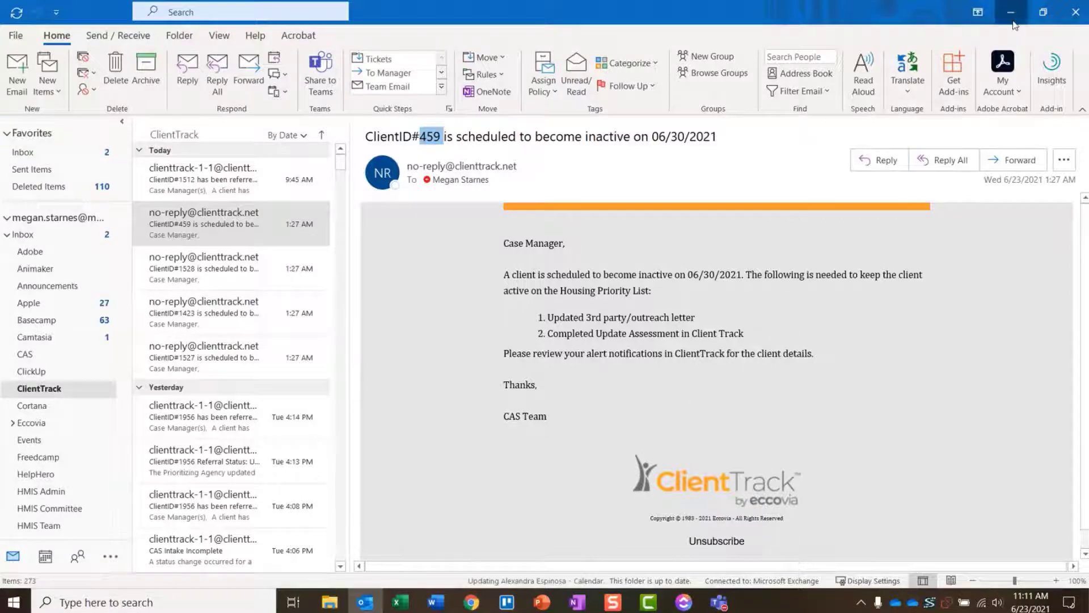
{"action": "left_click", "coordinate": [1013, 20]}
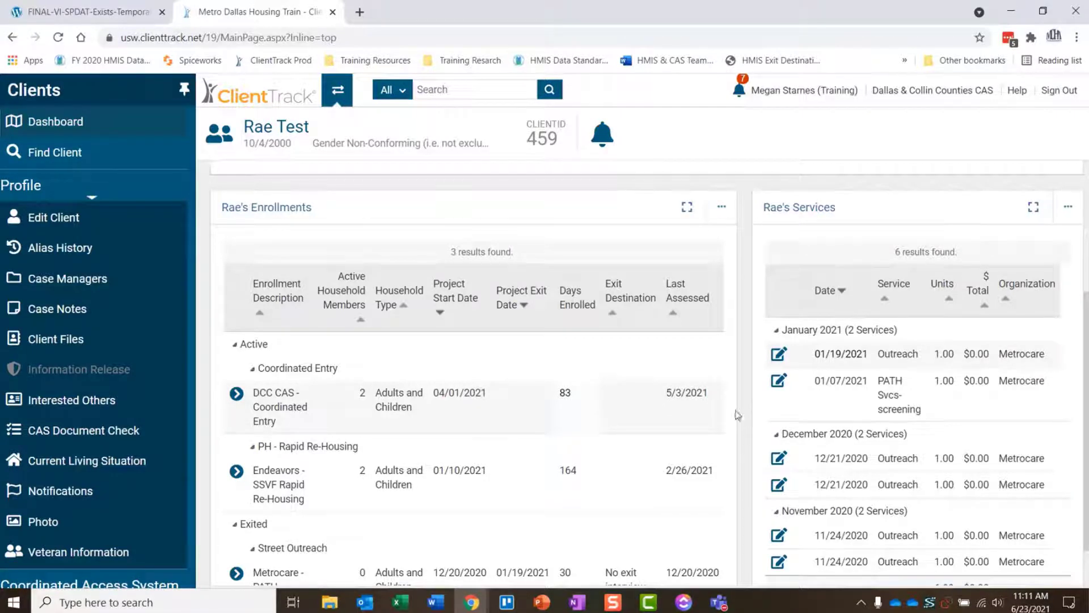
{"action": "left_click", "coordinate": [365, 602]}
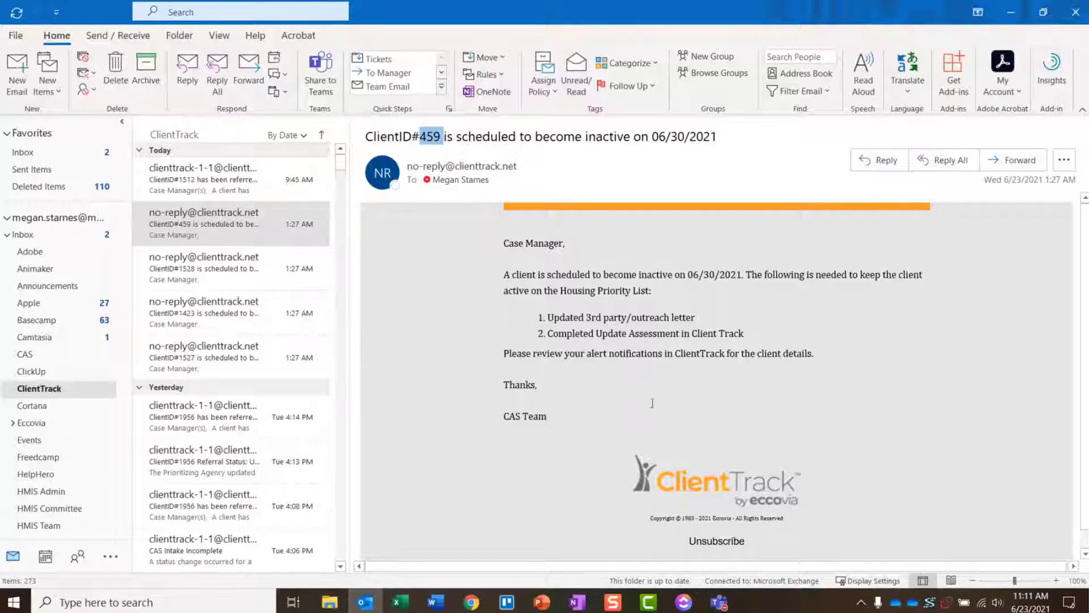
{"action": "left_click", "coordinate": [1010, 12]}
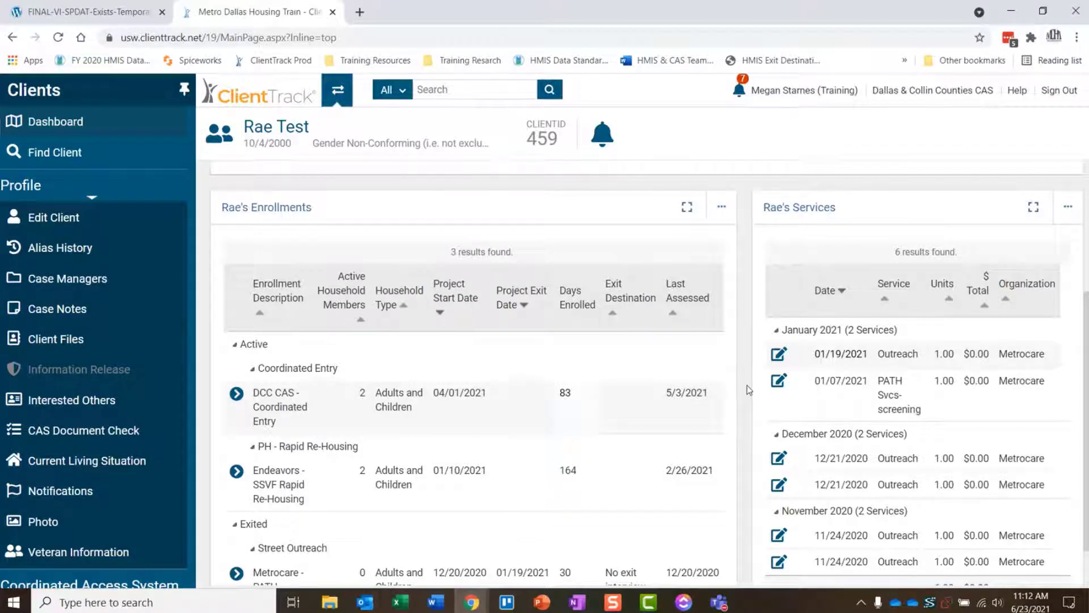
Open client 459's CAS Document Check history, which has no records yet.
{"action": "left_click", "coordinate": [236, 393]}
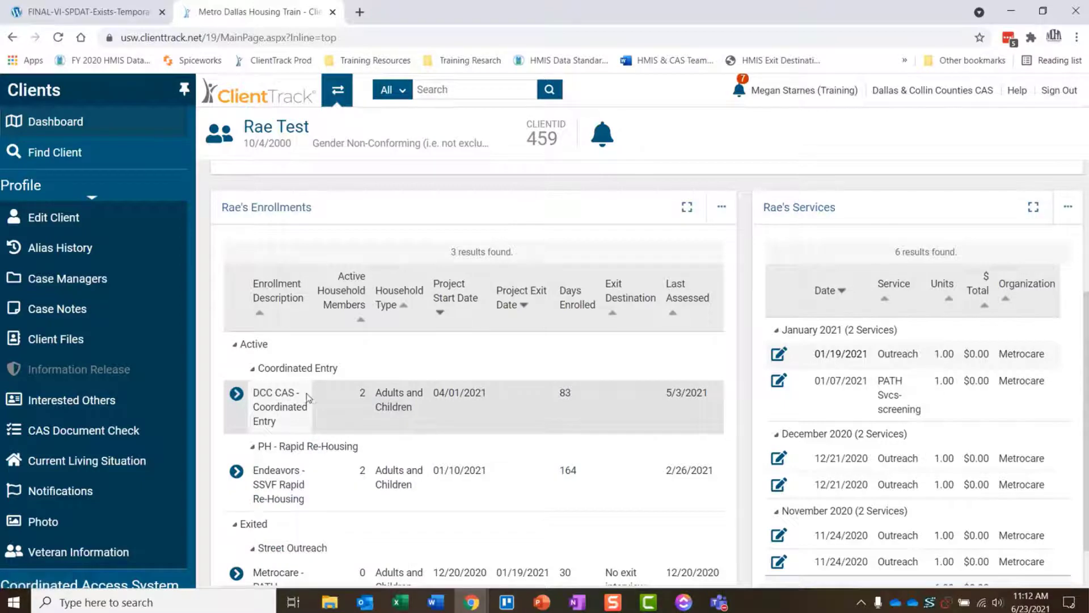
{"action": "left_click", "coordinate": [91, 433]}
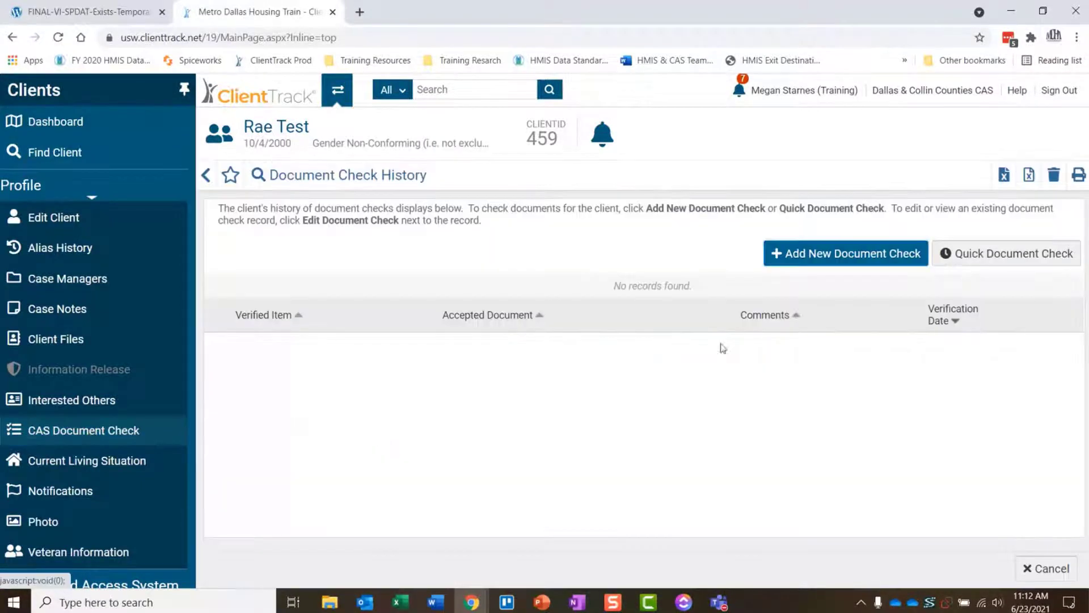